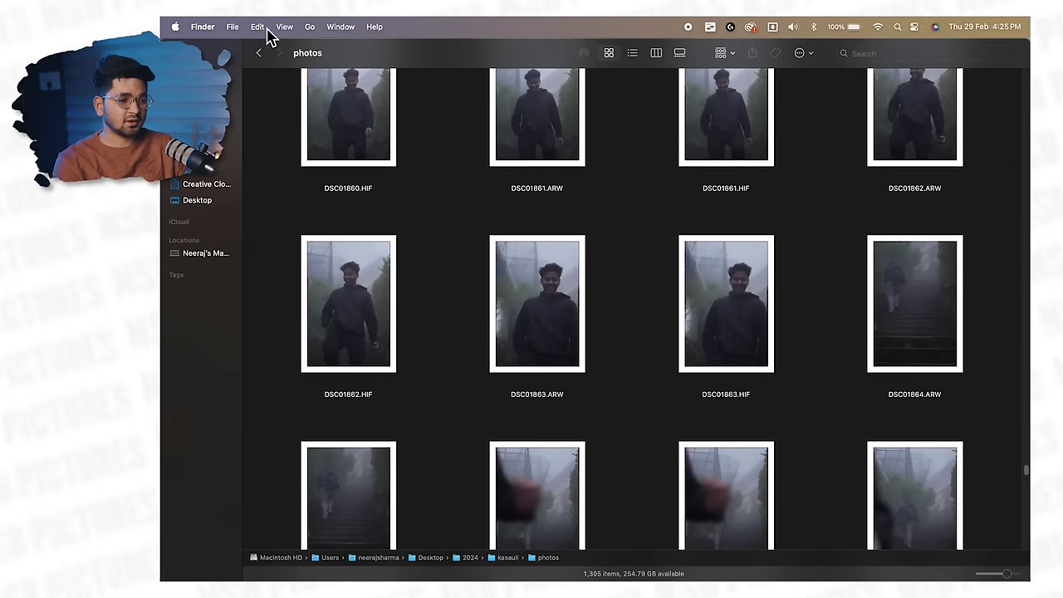
Go up to the kasauli folder and reopen its photos subfolder
{"action": "left_click", "coordinate": [259, 55]}
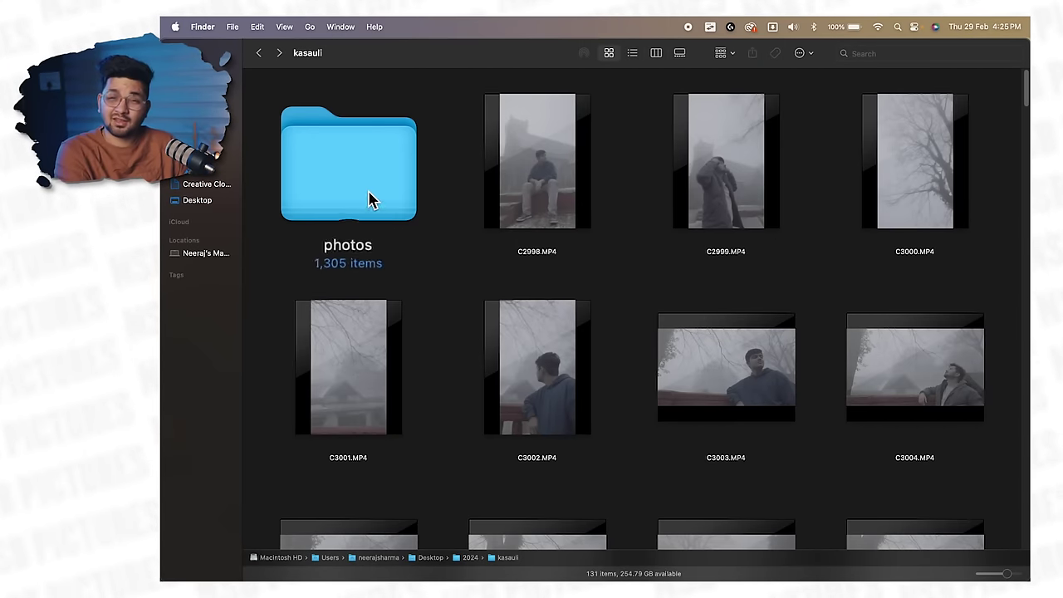
{"action": "double_click", "coordinate": [370, 199]}
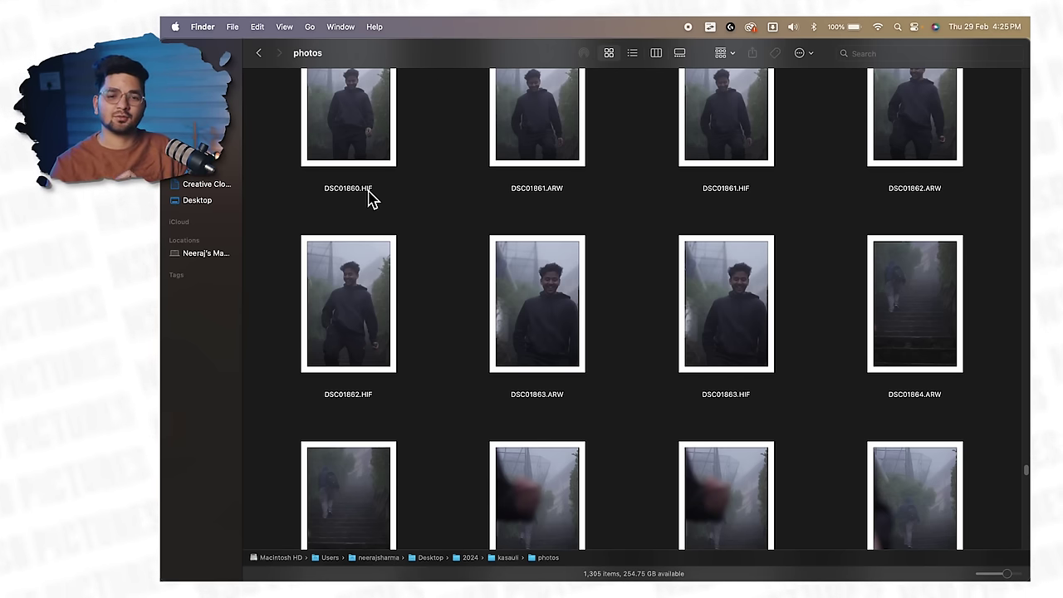
Switch to Adobe Lightroom Classic and show the Library module
{"action": "left_click", "coordinate": [437, 558]}
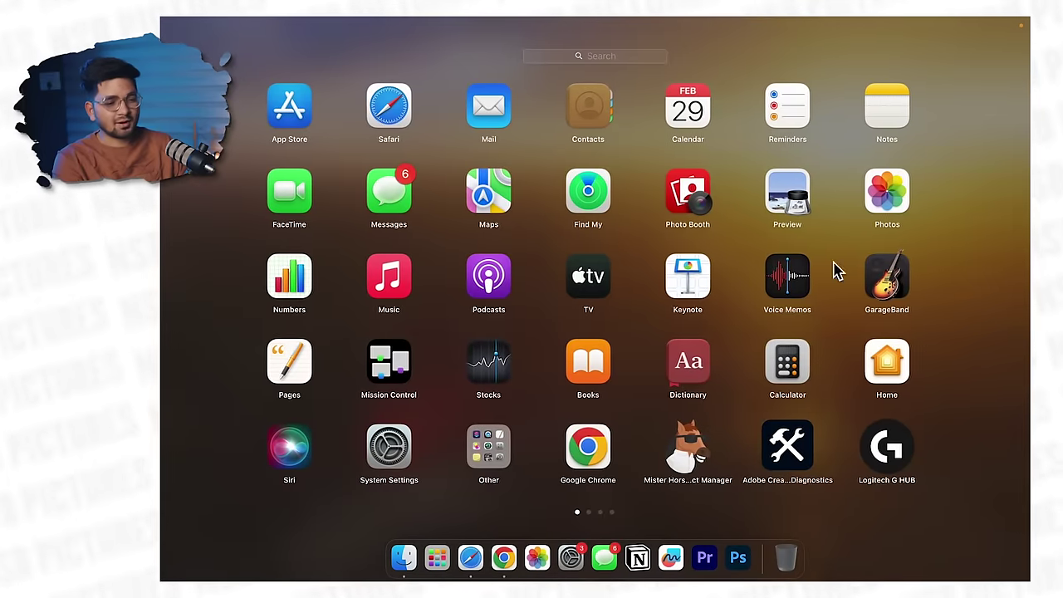
{"action": "left_click_drag", "start_coordinate": [1023, 259], "coordinate": [498, 244]}
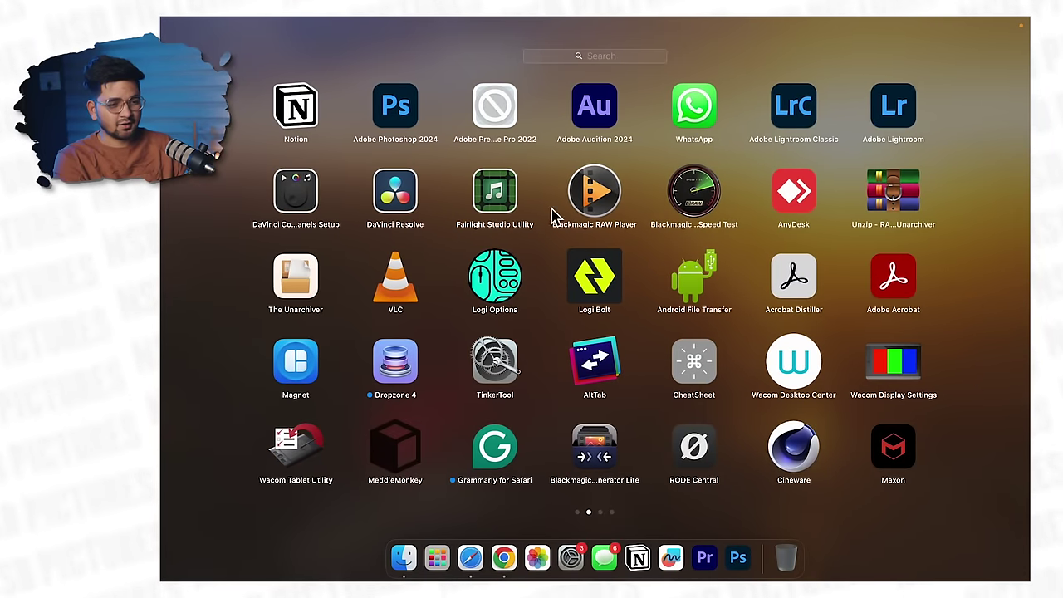
{"action": "left_click", "coordinate": [795, 114]}
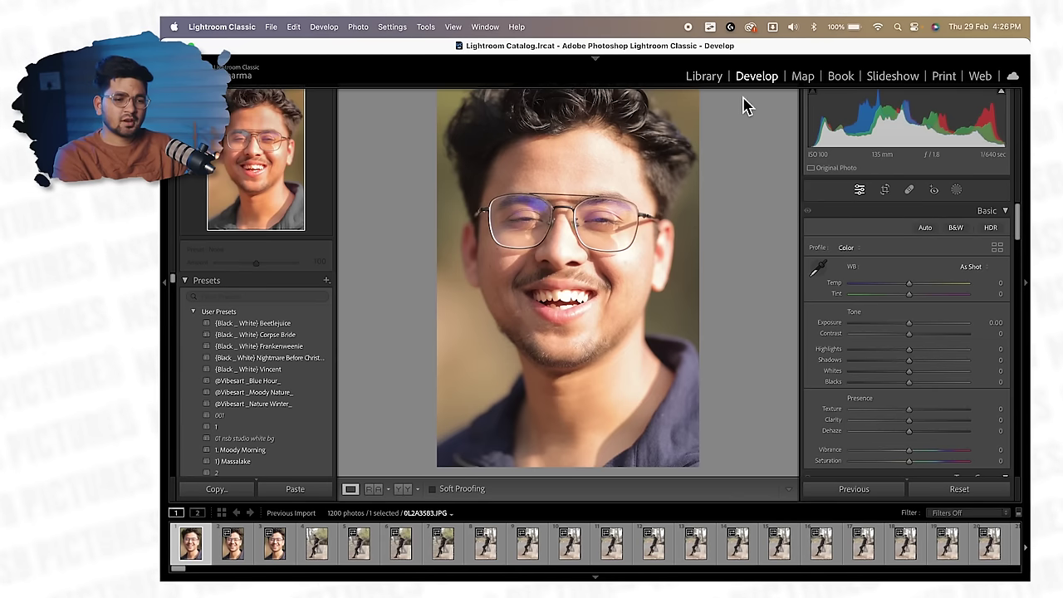
{"action": "left_click", "coordinate": [711, 81]}
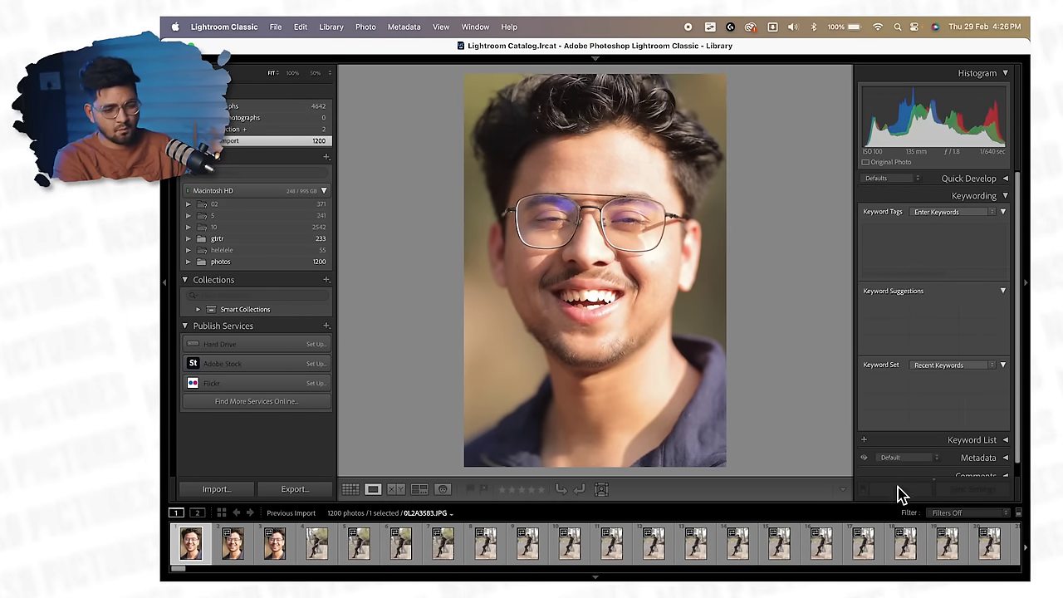
Import all photos from the photos folder inside Desktop / 2024 / kasauli into the catalog
{"action": "left_click", "coordinate": [215, 489]}
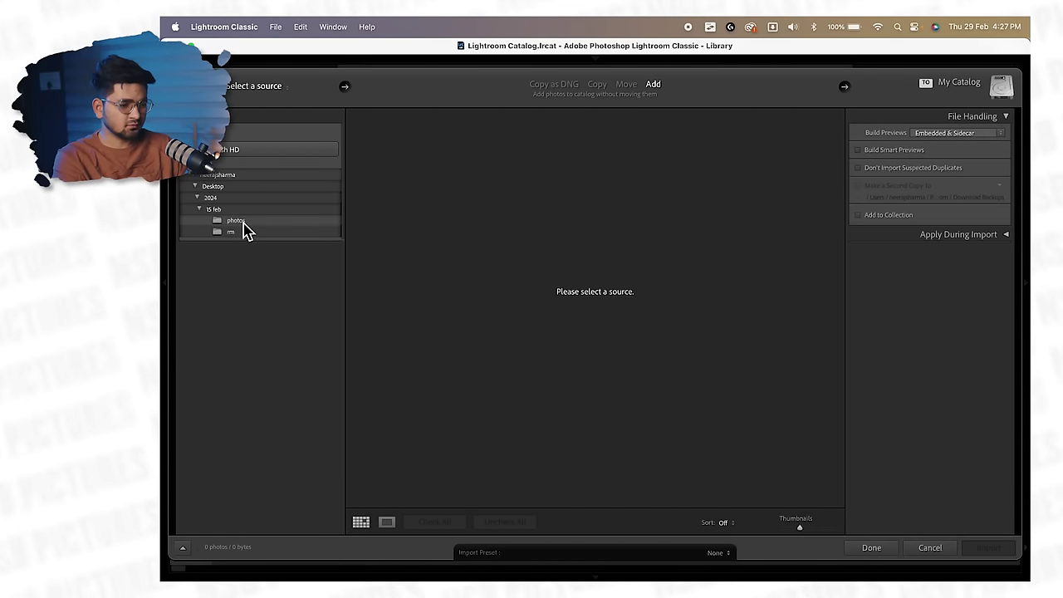
{"action": "left_click", "coordinate": [217, 197]}
{"action": "left_click", "coordinate": [198, 197]}
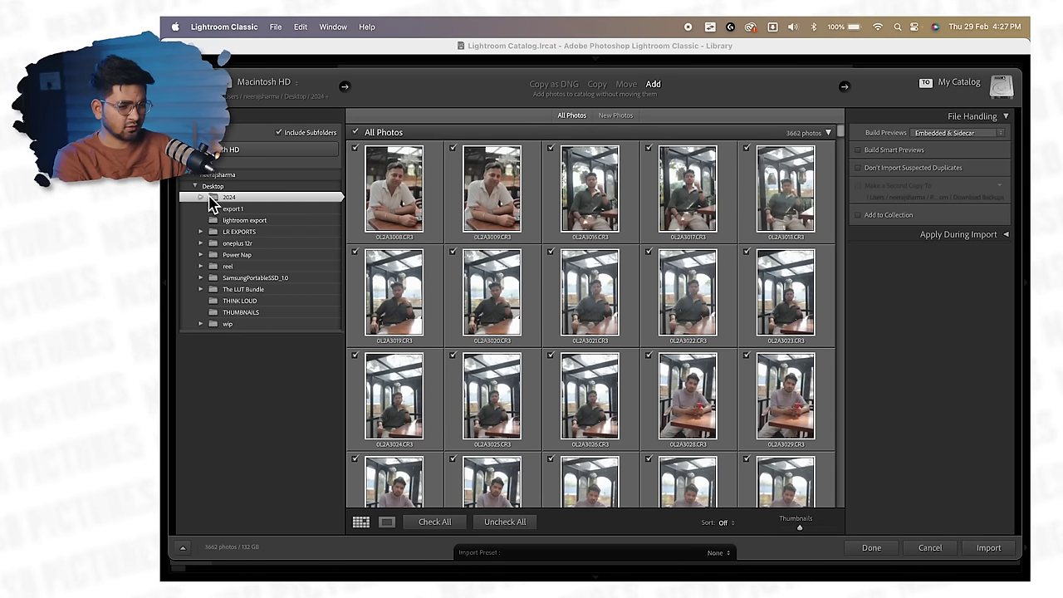
{"action": "left_click", "coordinate": [203, 197]}
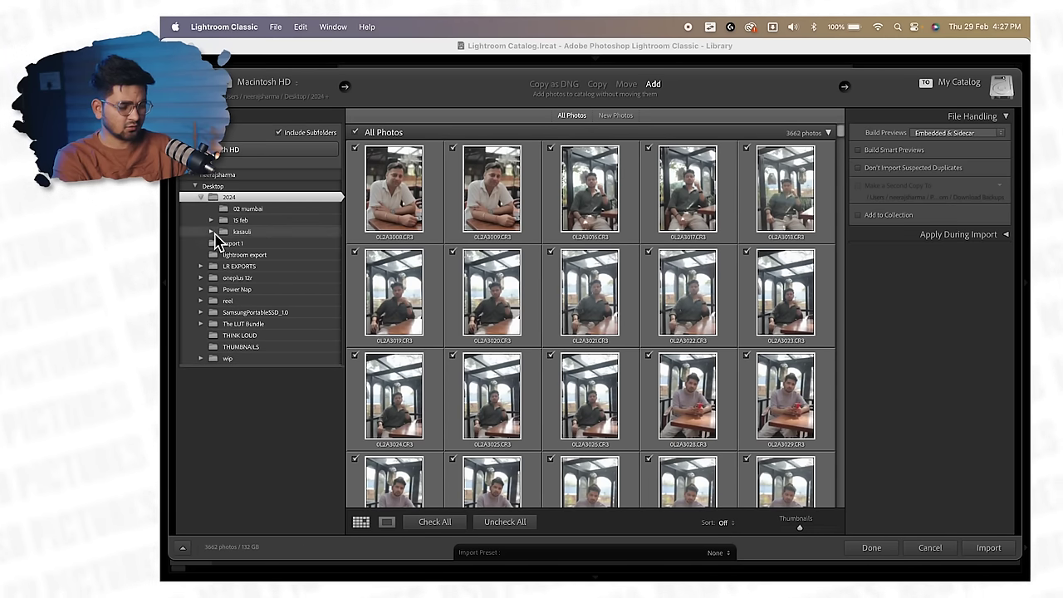
{"action": "left_click", "coordinate": [212, 232]}
{"action": "left_click", "coordinate": [249, 244]}
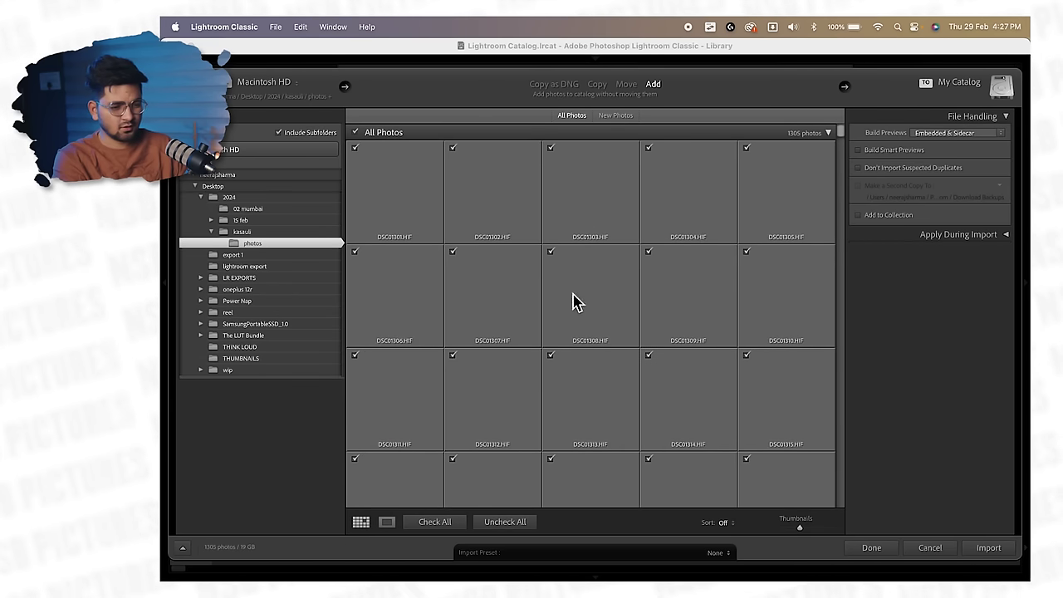
{"action": "left_click", "coordinate": [988, 548]}
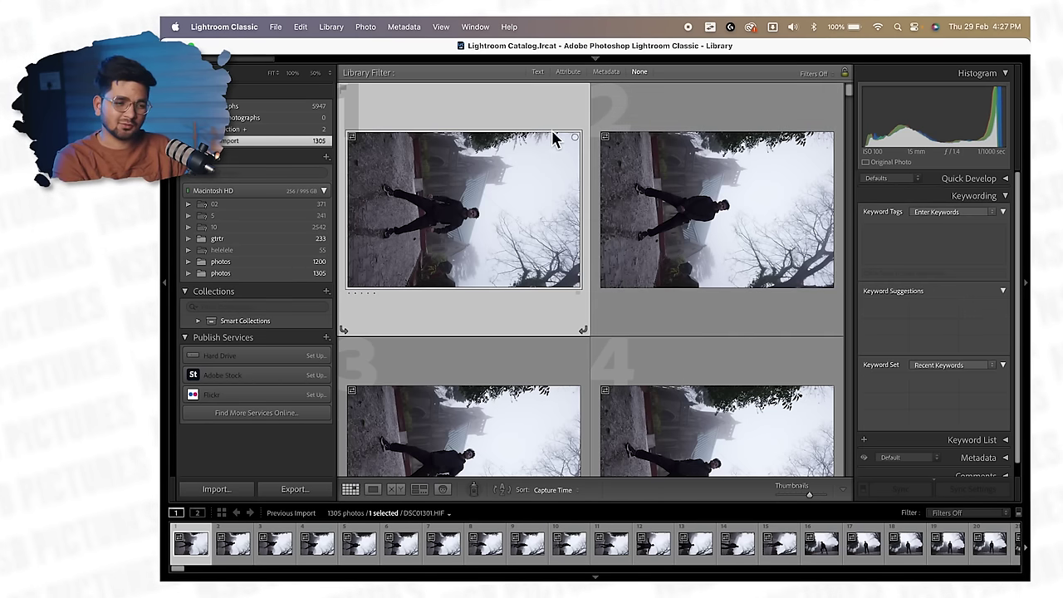
Review the imported photos one by one in Loupe view, starting from the first frame, DSC01301.HIF
{"action": "key", "text": "e"}
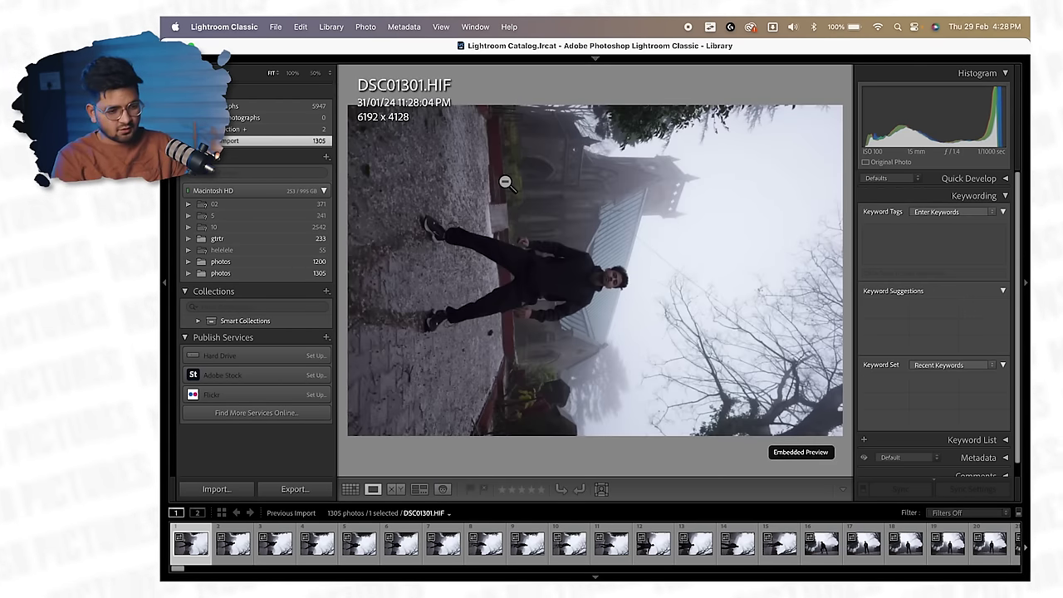
{"action": "key", "text": "Right"}
{"action": "key", "text": "Right"}
{"action": "key", "text": "Right"}
{"action": "key", "text": "Right"}
{"action": "key", "text": "Right"}
{"action": "key", "text": "Right"}
{"action": "key", "text": "Right"}
{"action": "key", "text": "Right"}
{"action": "key", "text": "Right"}
{"action": "key", "text": "Right"}
{"action": "key", "text": "Right"}
{"action": "key", "text": "Right"}
{"action": "key", "text": "Right"}
{"action": "key", "text": "Right"}
{"action": "key", "text": "Right"}
{"action": "key", "text": "Right"}
{"action": "key", "text": "Right"}
{"action": "key", "text": "Right"}
{"action": "key", "text": "Right"}
{"action": "key", "text": "Right"}
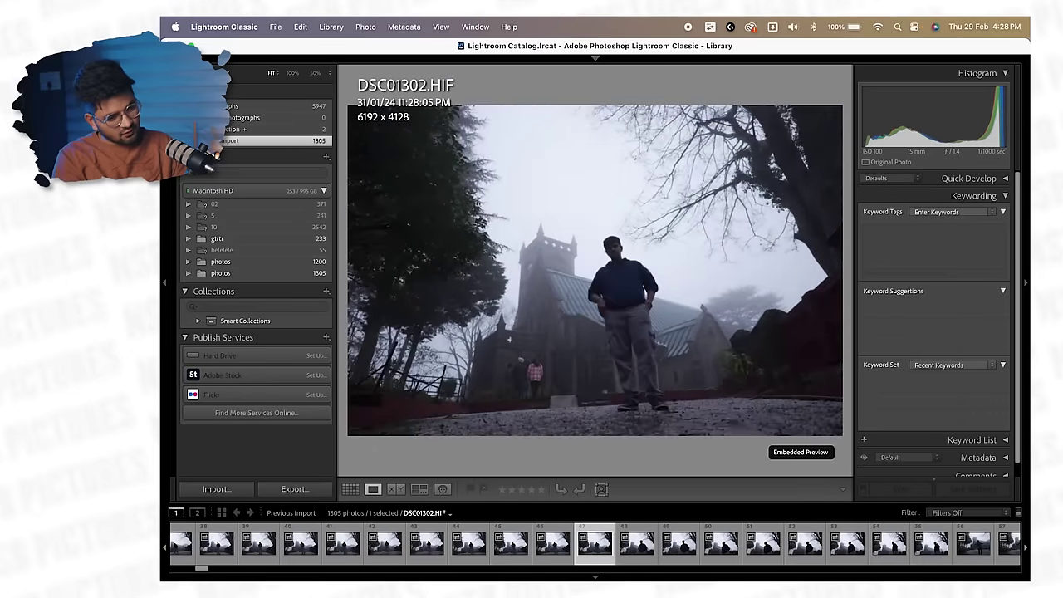
{"action": "key", "text": "Right"}
{"action": "key", "text": "Right"}
{"action": "key", "text": "Right"}
{"action": "key", "text": "Right"}
{"action": "key", "text": "Right"}
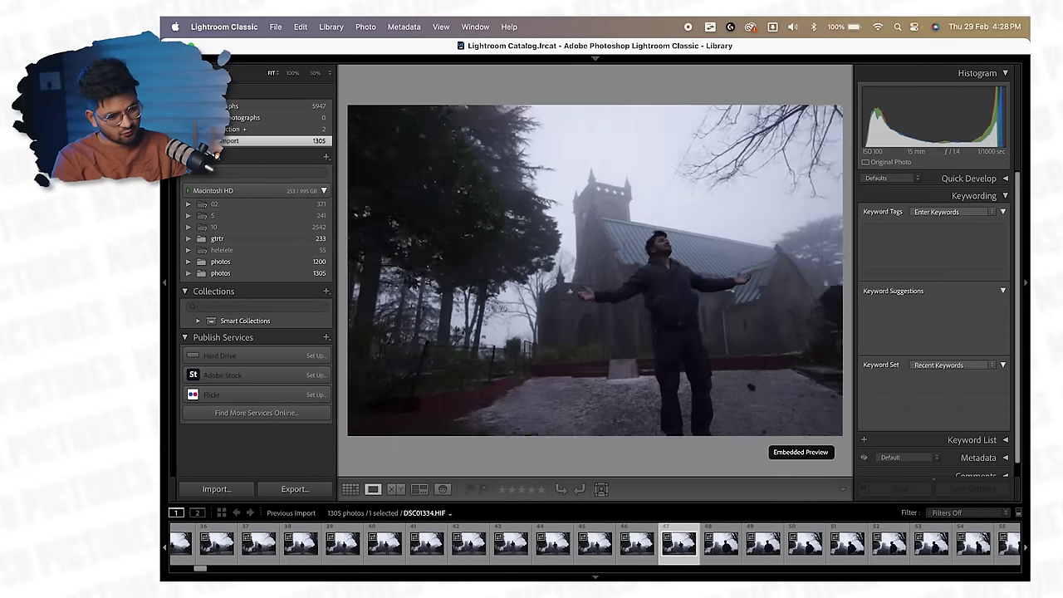
{"action": "key", "text": "Left"}
{"action": "key", "text": "Left"}
{"action": "key", "text": "Left"}
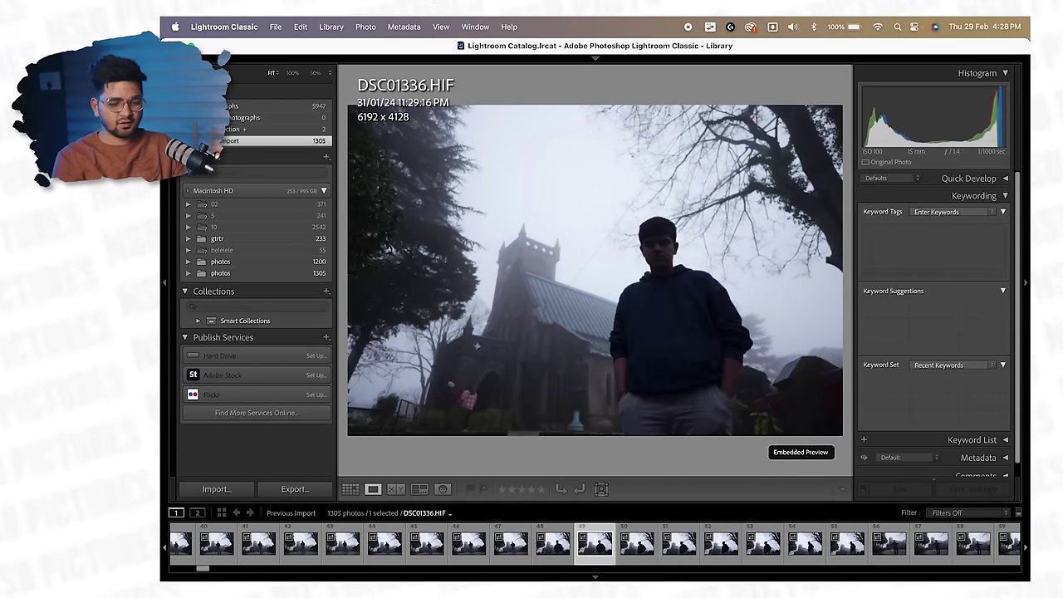
{"action": "key", "text": "Right"}
{"action": "key", "text": "Right"}
{"action": "key", "text": "Right"}
{"action": "key", "text": "Right"}
{"action": "key", "text": "Right"}
{"action": "key", "text": "Right"}
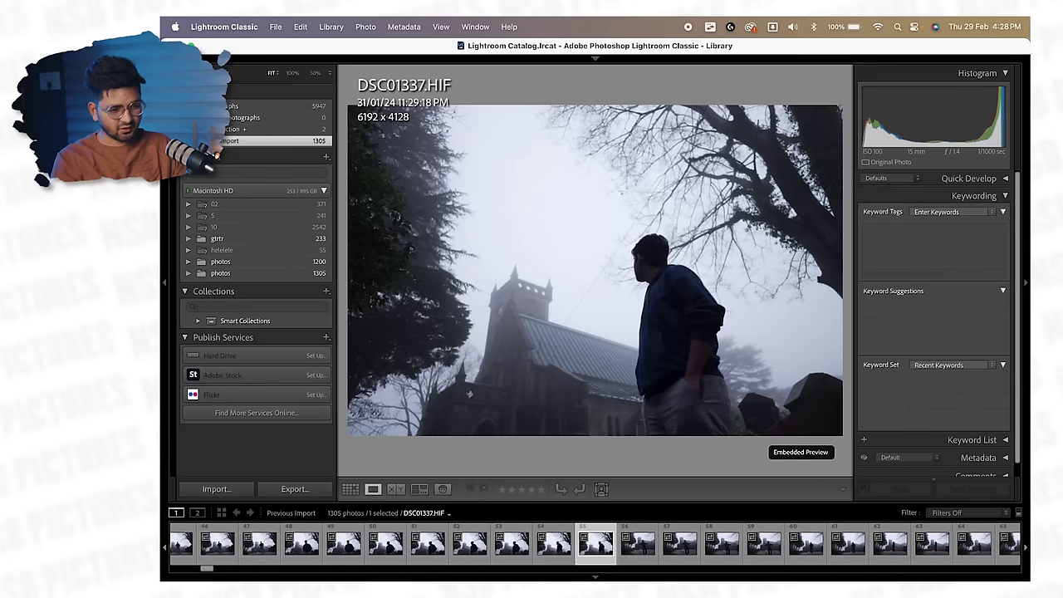
{"action": "key", "text": "Right"}
{"action": "key", "text": "Right"}
{"action": "key", "text": "Right"}
{"action": "key", "text": "Right"}
{"action": "key", "text": "Right"}
{"action": "key", "text": "Right"}
{"action": "key", "text": "Right"}
{"action": "key", "text": "Right"}
{"action": "key", "text": "Right"}
{"action": "key", "text": "Right"}
{"action": "key", "text": "Right"}
{"action": "key", "text": "Right"}
{"action": "key", "text": "Right"}
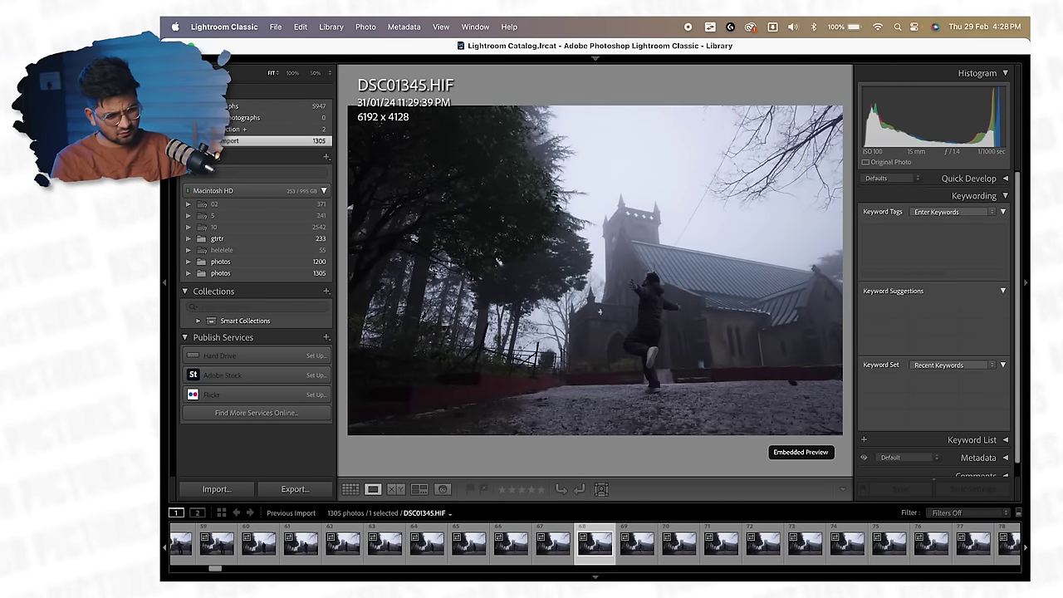
Go through the burst of jump shots in front of the church and rate DSC01365.HIF four stars
{"action": "key", "text": "Right"}
{"action": "key", "text": "Right"}
{"action": "key", "text": "Right"}
{"action": "key", "text": "Right"}
{"action": "key", "text": "Right"}
{"action": "key", "text": "Right"}
{"action": "key", "text": "Right"}
{"action": "key", "text": "Right"}
{"action": "key", "text": "Right"}
{"action": "key", "text": "Right"}
{"action": "key", "text": "Right"}
{"action": "key", "text": "Right"}
{"action": "key", "text": "Right"}
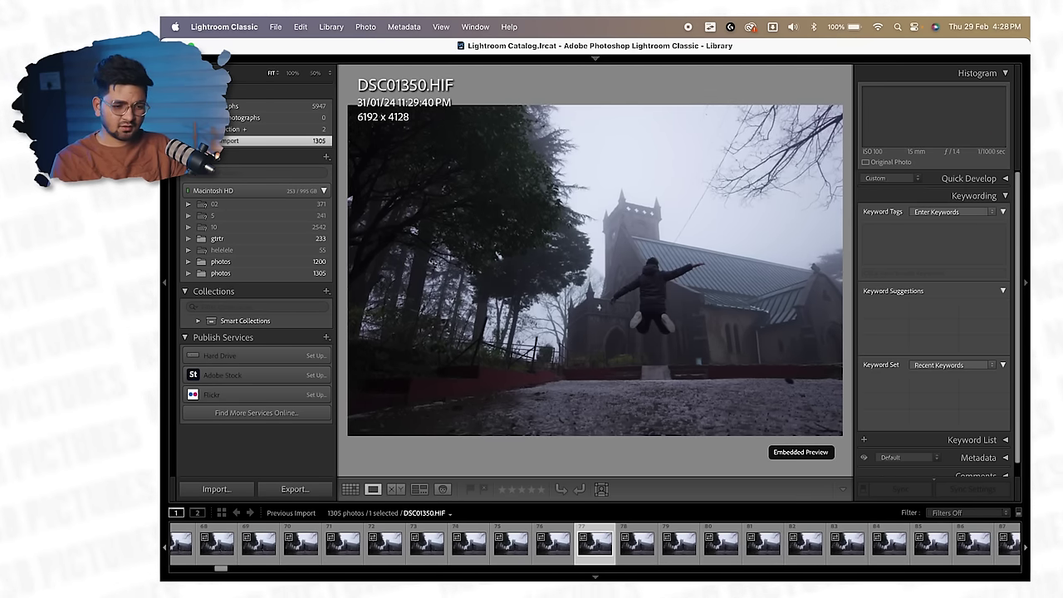
{"action": "key", "text": "Right"}
{"action": "key", "text": "Right"}
{"action": "key", "text": "Right"}
{"action": "key", "text": "Right"}
{"action": "key", "text": "Right"}
{"action": "key", "text": "Right"}
{"action": "key", "text": "Right"}
{"action": "key", "text": "Right"}
{"action": "key", "text": "Right"}
{"action": "key", "text": "Right"}
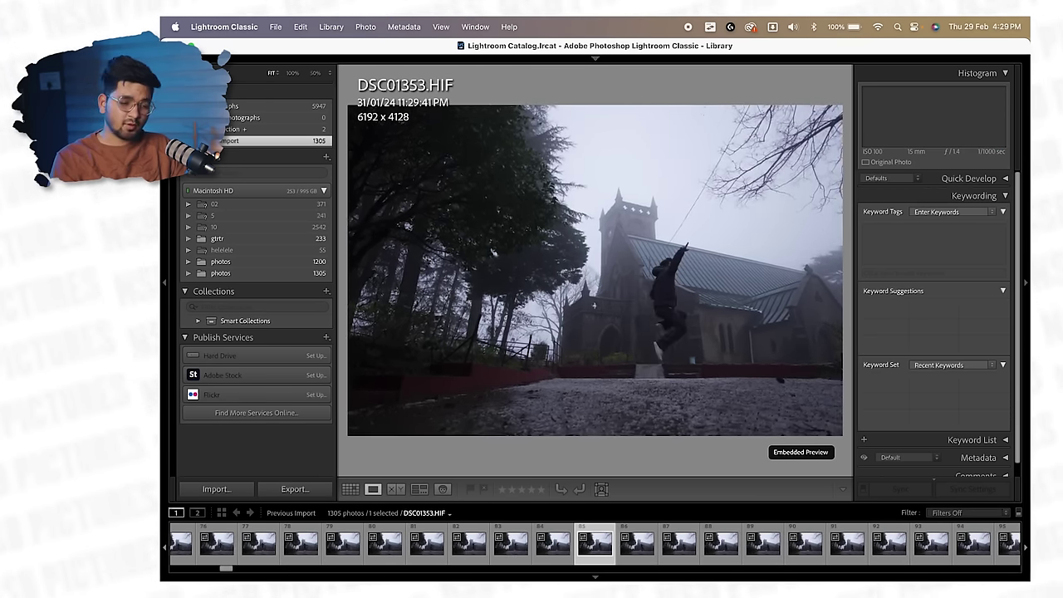
{"action": "key", "text": "Right"}
{"action": "key", "text": "Right"}
{"action": "key", "text": "Right"}
{"action": "key", "text": "Right"}
{"action": "key", "text": "Right"}
{"action": "key", "text": "Right"}
{"action": "key", "text": "Right"}
{"action": "key", "text": "Right"}
{"action": "key", "text": "Right"}
{"action": "key", "text": "Right"}
{"action": "key", "text": "Right"}
{"action": "key", "text": "Right"}
{"action": "key", "text": "Right"}
{"action": "key", "text": "Right"}
{"action": "key", "text": "Right"}
{"action": "key", "text": "Right"}
{"action": "key", "text": "Right"}
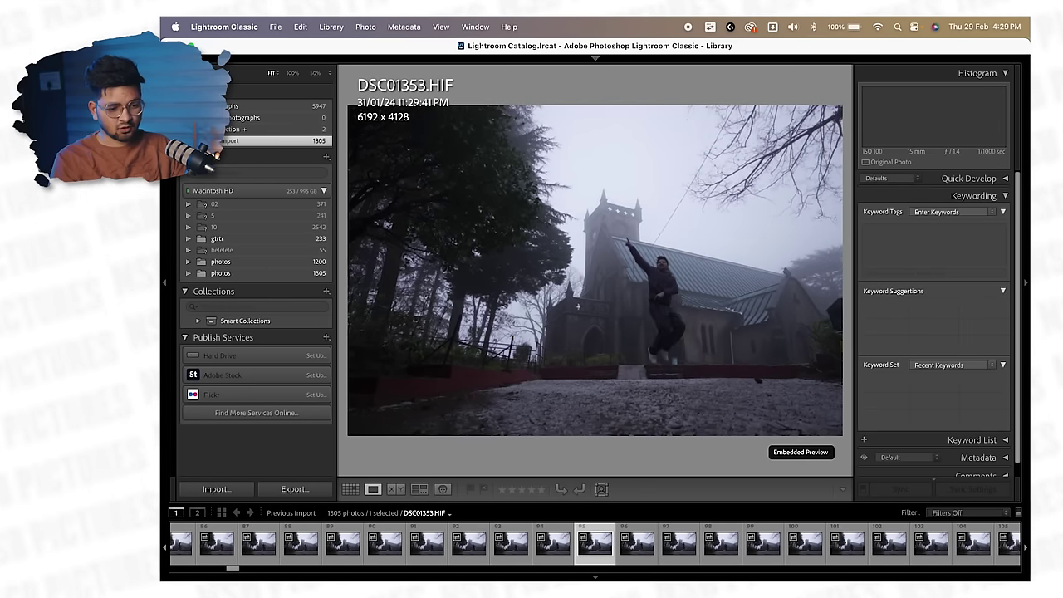
{"action": "left_click_drag", "start_coordinate": [649, 270], "coordinate": [701, 260]}
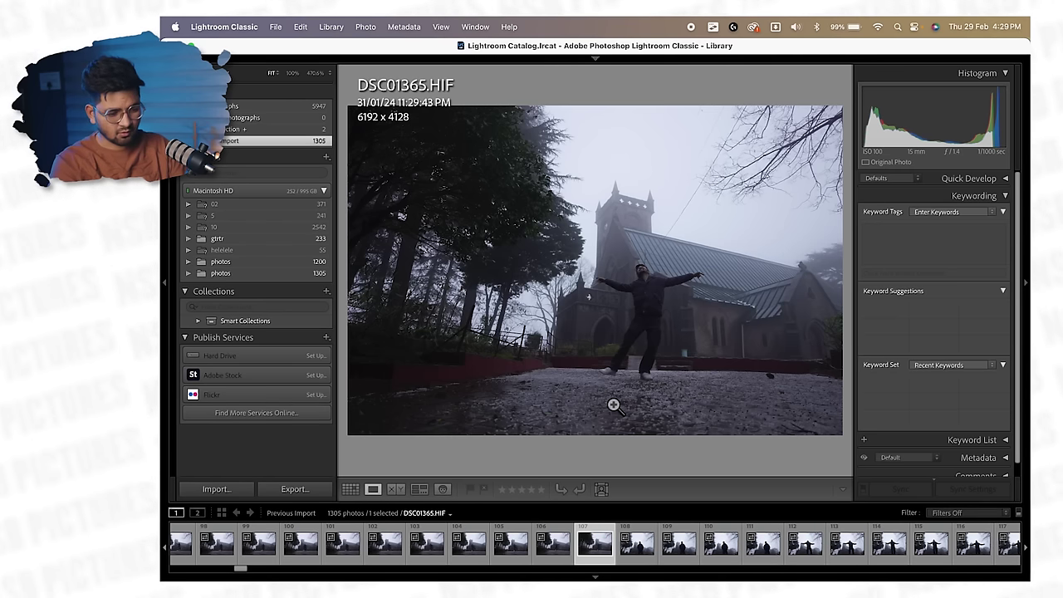
{"action": "key", "text": "4"}
{"action": "key", "text": "Right"}
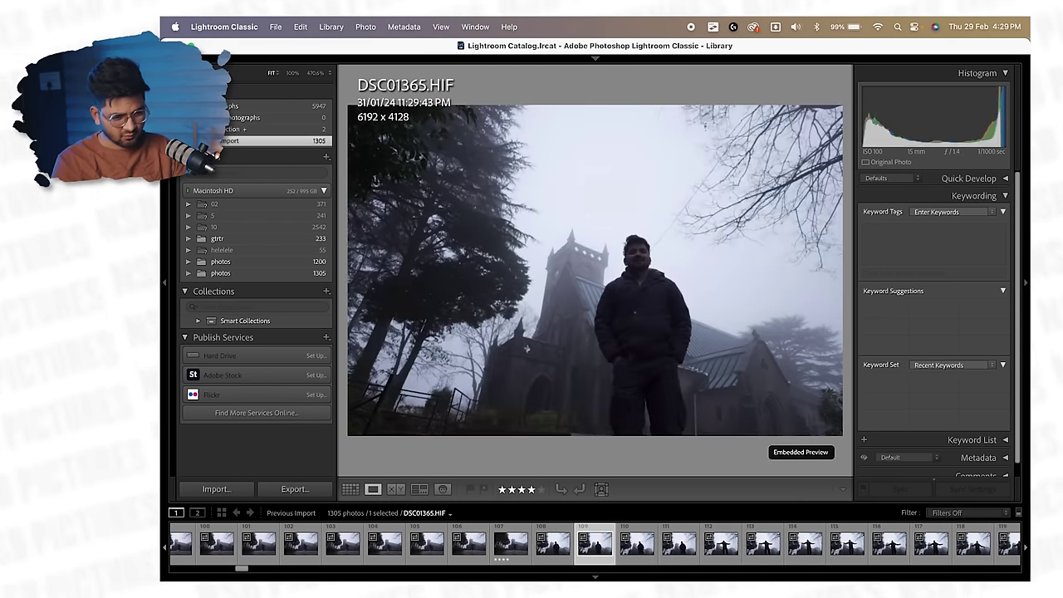
Examine the following low-angle church portraits and landscape jump shots with outstretched arms, up to the first vertical frames
{"action": "key", "text": "Right"}
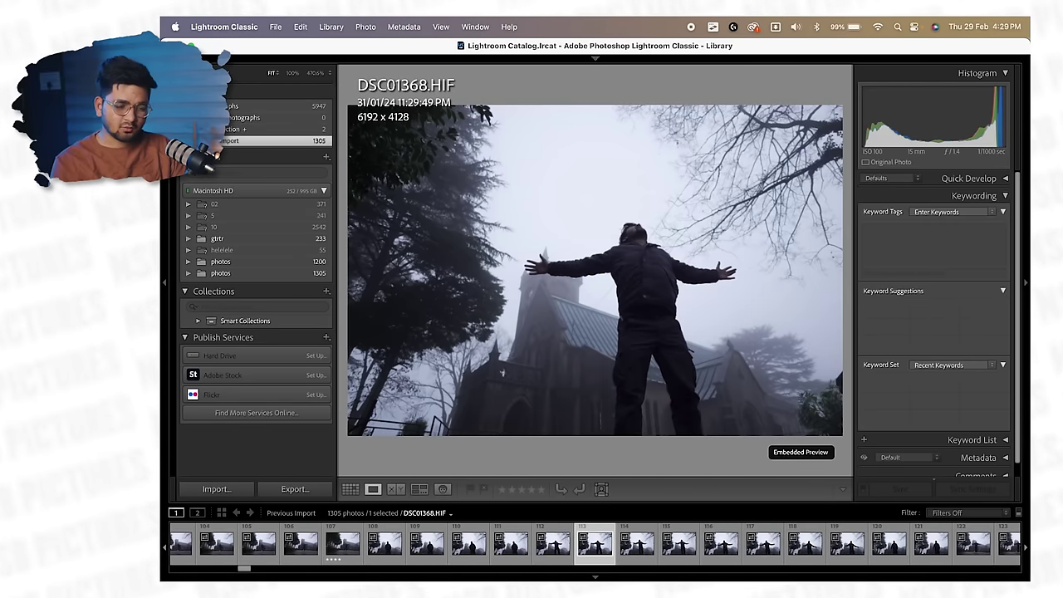
{"action": "key", "text": "Right"}
{"action": "key", "text": "Right"}
{"action": "key", "text": "Right"}
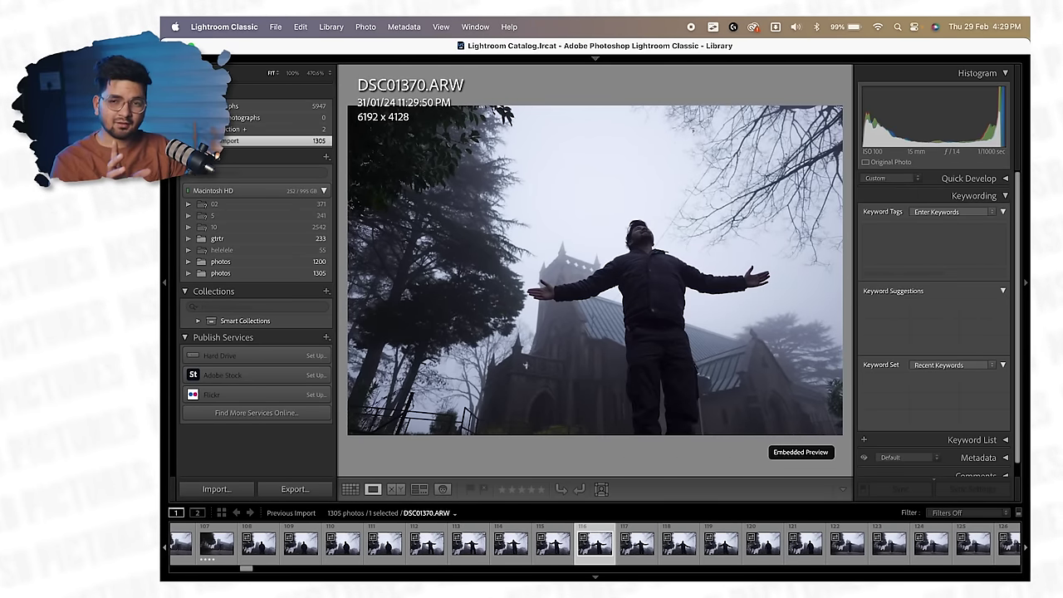
{"action": "key", "text": "Right"}
{"action": "key", "text": "Right"}
{"action": "key", "text": "Right"}
{"action": "key", "text": "Right"}
{"action": "key", "text": "Right"}
{"action": "key", "text": "Right"}
{"action": "key", "text": "Right"}
{"action": "key", "text": "Right"}
{"action": "key", "text": "Right"}
{"action": "key", "text": "Right"}
{"action": "key", "text": "Right"}
{"action": "key", "text": "Right"}
{"action": "key", "text": "Right"}
{"action": "key", "text": "Right"}
{"action": "key", "text": "Right"}
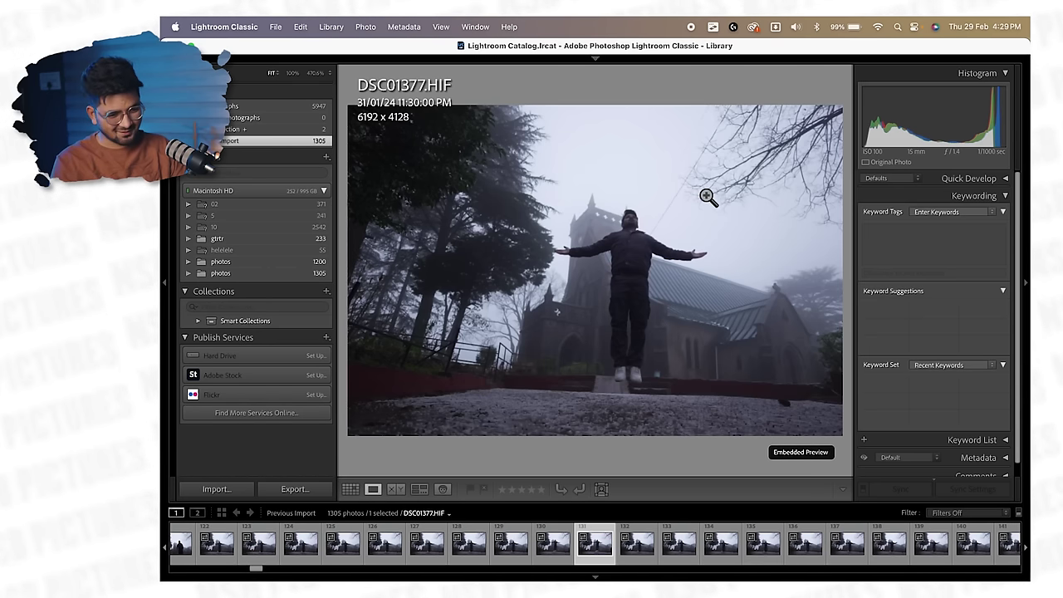
{"action": "key", "text": "Right"}
{"action": "key", "text": "Right"}
{"action": "key", "text": "Right"}
{"action": "key", "text": "Right"}
{"action": "key", "text": "Right"}
{"action": "key", "text": "Right"}
{"action": "key", "text": "Right"}
{"action": "key", "text": "Right"}
{"action": "key", "text": "Right"}
{"action": "key", "text": "Right"}
{"action": "key", "text": "Right"}
{"action": "key", "text": "Right"}
{"action": "key", "text": "Right"}
{"action": "key", "text": "Right"}
{"action": "key", "text": "Right"}
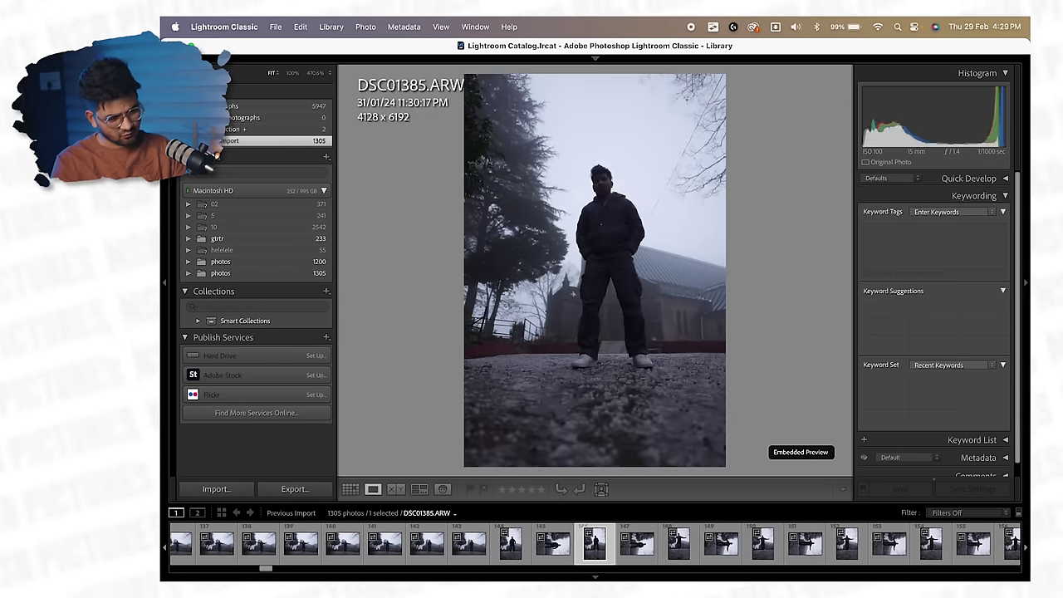
Step through the vertical jump shots and inspect the person in DSC01397.ARW up close for sharpness
{"action": "key", "text": "Right"}
{"action": "key", "text": "Right"}
{"action": "key", "text": "Right"}
{"action": "key", "text": "Right"}
{"action": "key", "text": "Right"}
{"action": "key", "text": "Right"}
{"action": "key", "text": "Right"}
{"action": "key", "text": "Right"}
{"action": "key", "text": "Right"}
{"action": "key", "text": "Right"}
{"action": "key", "text": "Right"}
{"action": "key", "text": "Right"}
{"action": "key", "text": "Right"}
{"action": "key", "text": "Right"}
{"action": "key", "text": "Right"}
{"action": "key", "text": "Right"}
{"action": "key", "text": "Right"}
{"action": "key", "text": "Right"}
{"action": "key", "text": "Right"}
{"action": "key", "text": "Right"}
{"action": "left_click_drag", "start_coordinate": [606, 216], "coordinate": [552, 507]}
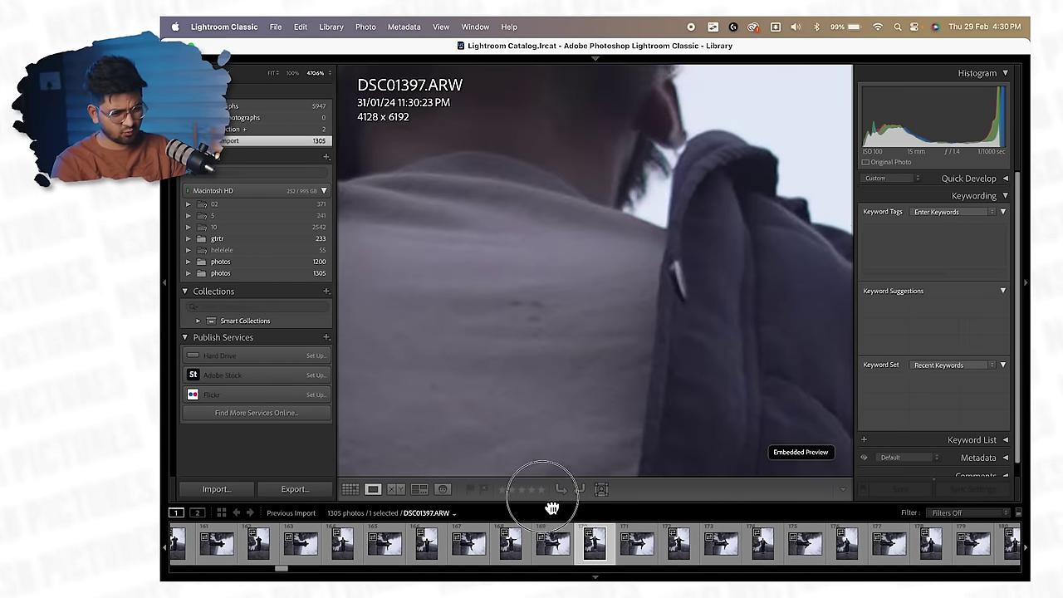
{"action": "left_click", "coordinate": [587, 254]}
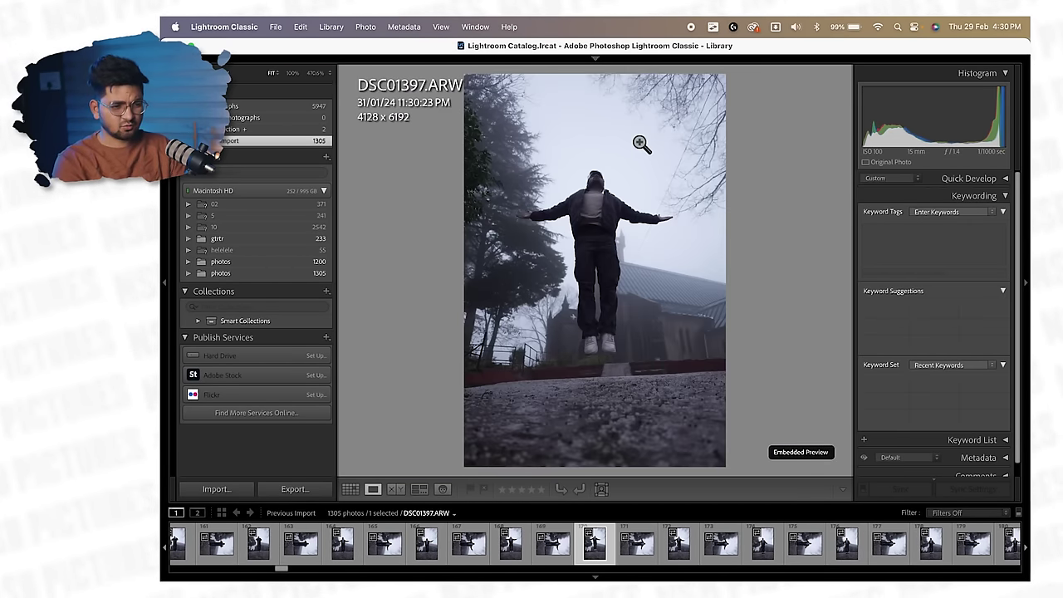
Rate DSC01397.ARW two stars and go through the following jump shots in front of the church up to DSC01432.ARW
{"action": "key", "text": "2"}
{"action": "key", "text": "Right"}
{"action": "key", "text": "Right"}
{"action": "key", "text": "Right"}
{"action": "key", "text": "Right"}
{"action": "key", "text": "Right"}
{"action": "key", "text": "Right"}
{"action": "key", "text": "Right"}
{"action": "key", "text": "Right"}
{"action": "key", "text": "Right"}
{"action": "key", "text": "Right"}
{"action": "key", "text": "Right"}
{"action": "key", "text": "Right"}
{"action": "key", "text": "Right"}
{"action": "key", "text": "Right"}
{"action": "key", "text": "Right"}
{"action": "key", "text": "Right"}
{"action": "key", "text": "Right"}
{"action": "key", "text": "Right"}
{"action": "key", "text": "Right"}
{"action": "key", "text": "Right"}
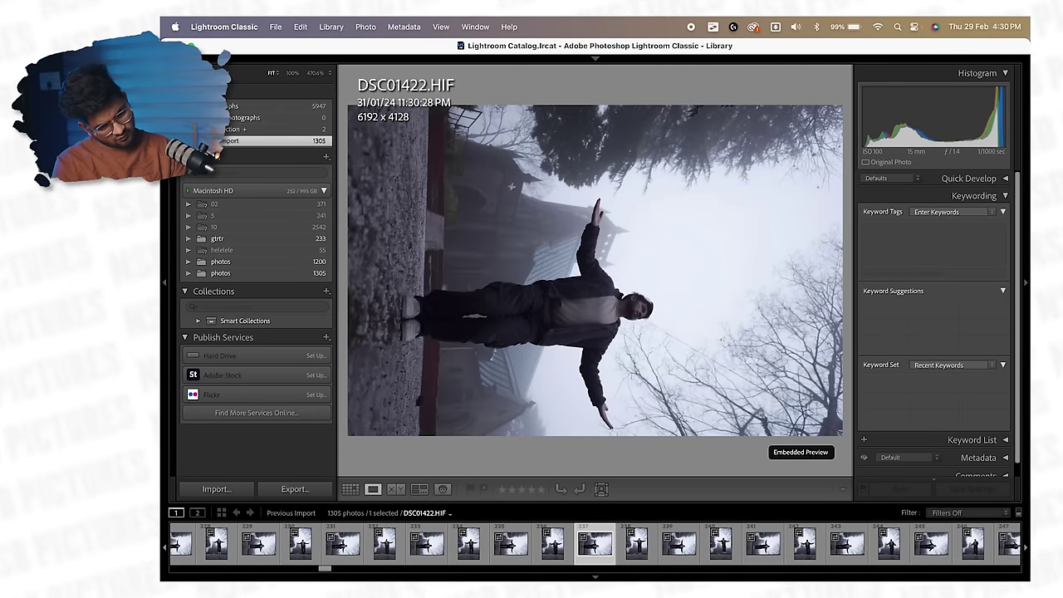
{"action": "key", "text": "Right"}
{"action": "key", "text": "Right"}
{"action": "key", "text": "Right"}
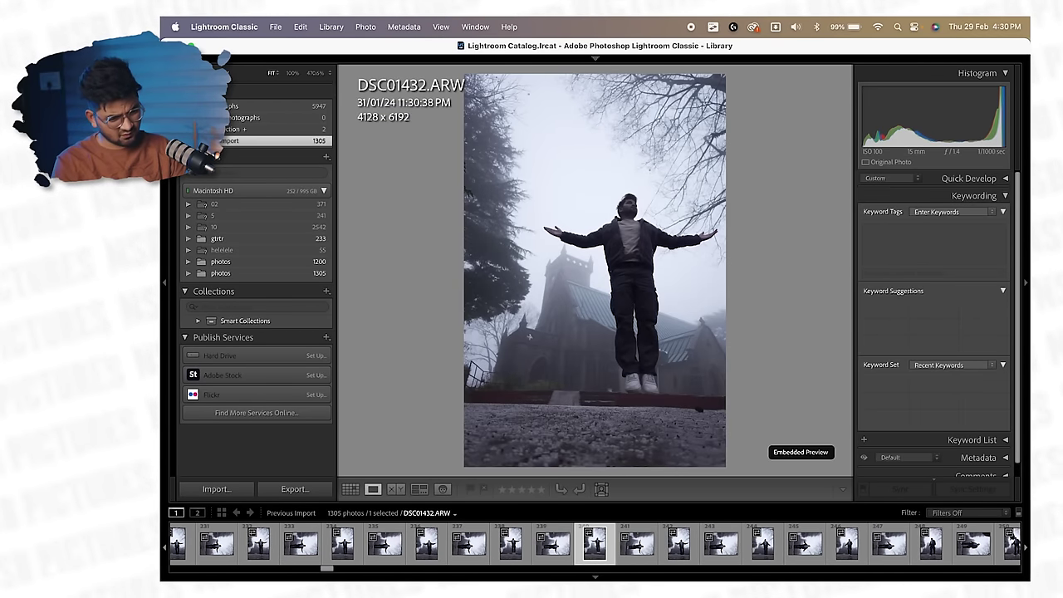
Inspect the face and shoes in the vertical jump shot DSC01431.ARW up close and rate the photo three stars
{"action": "key", "text": "Left"}
{"action": "left_click_drag", "start_coordinate": [613, 239], "coordinate": [585, 385]}
{"action": "left_click", "coordinate": [582, 378]}
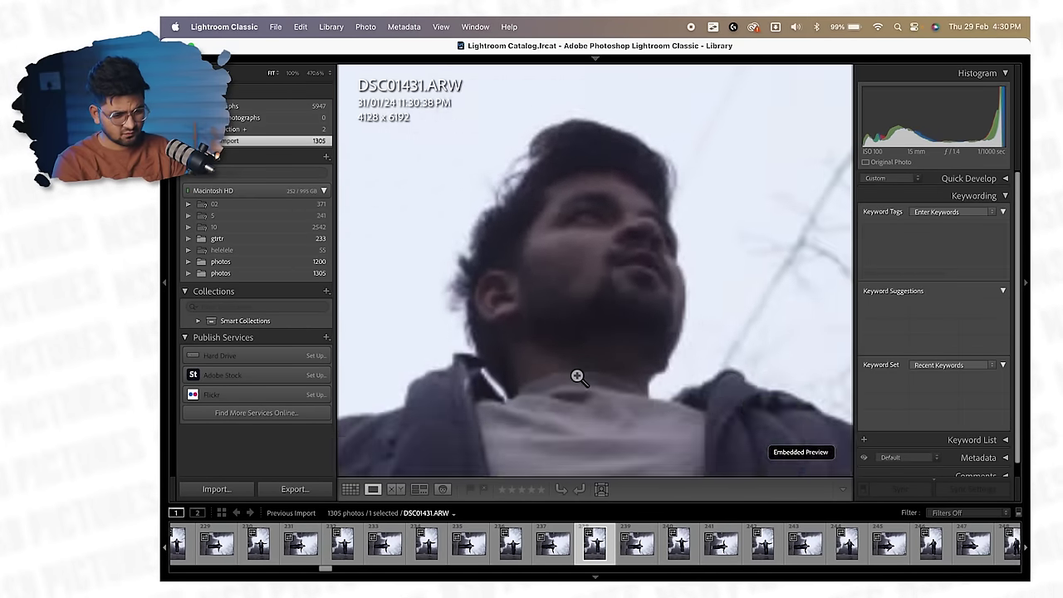
{"action": "left_click", "coordinate": [655, 348]}
{"action": "left_click", "coordinate": [645, 413]}
{"action": "left_click", "coordinate": [645, 413]}
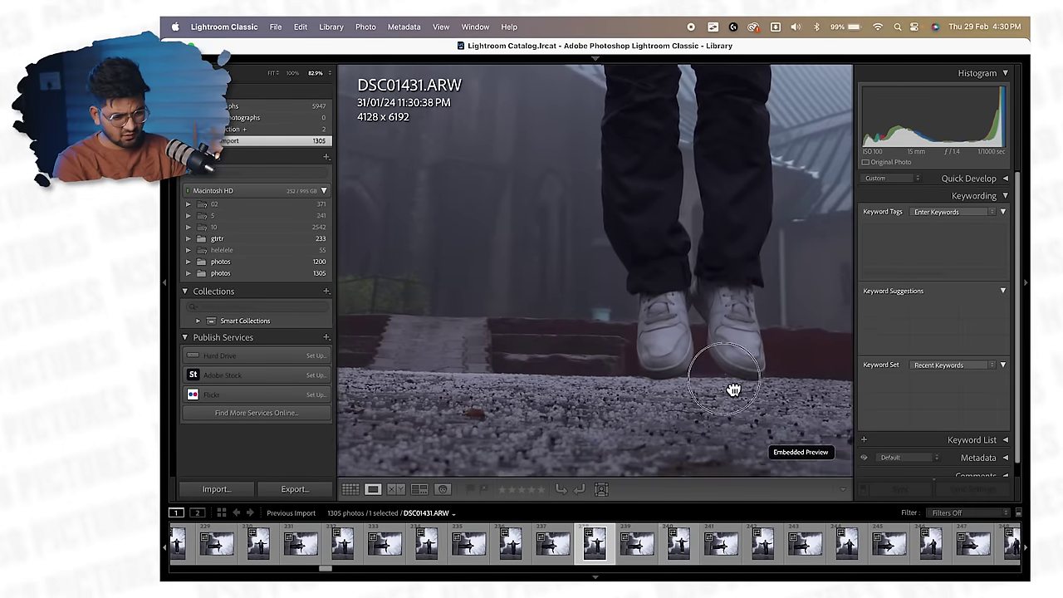
{"action": "left_click", "coordinate": [777, 336]}
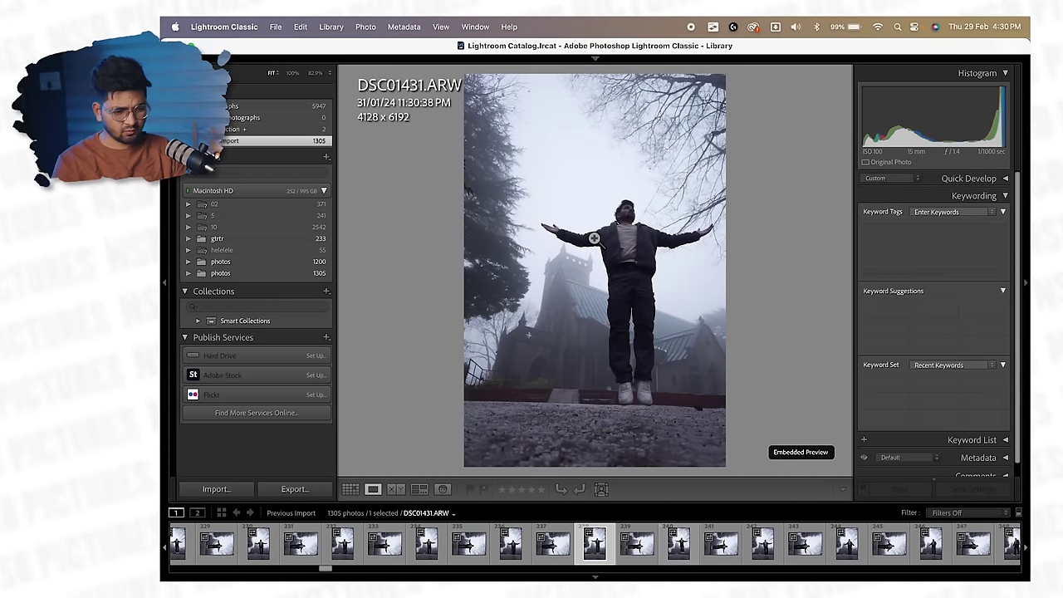
{"action": "key", "text": "3"}
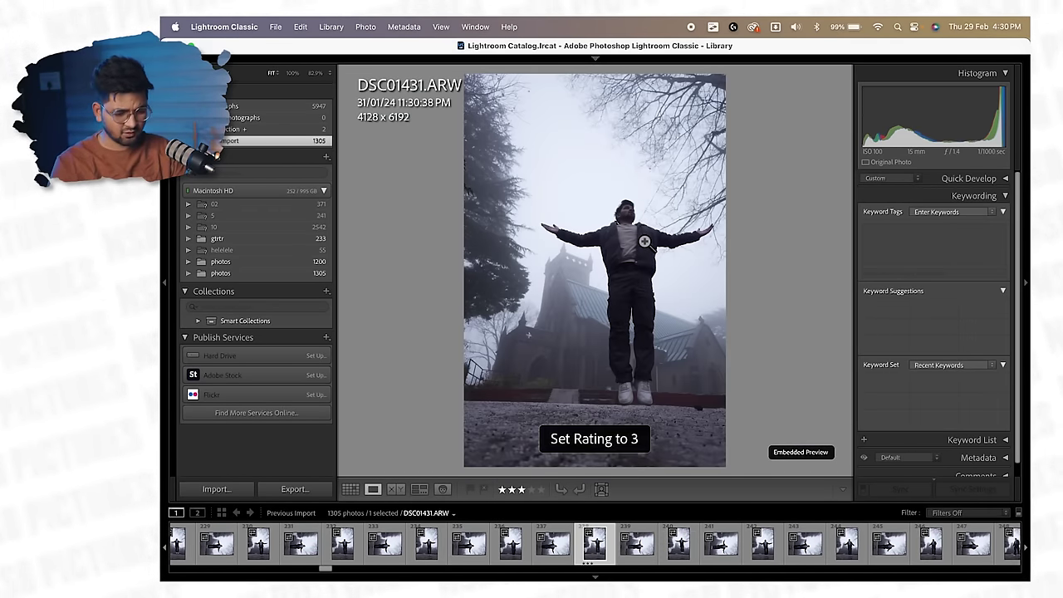
Inspect the outstretched-arms church shot DSC01526.ARW up close and rate it four stars
{"action": "key", "text": "Left"}
{"action": "key", "text": "Left"}
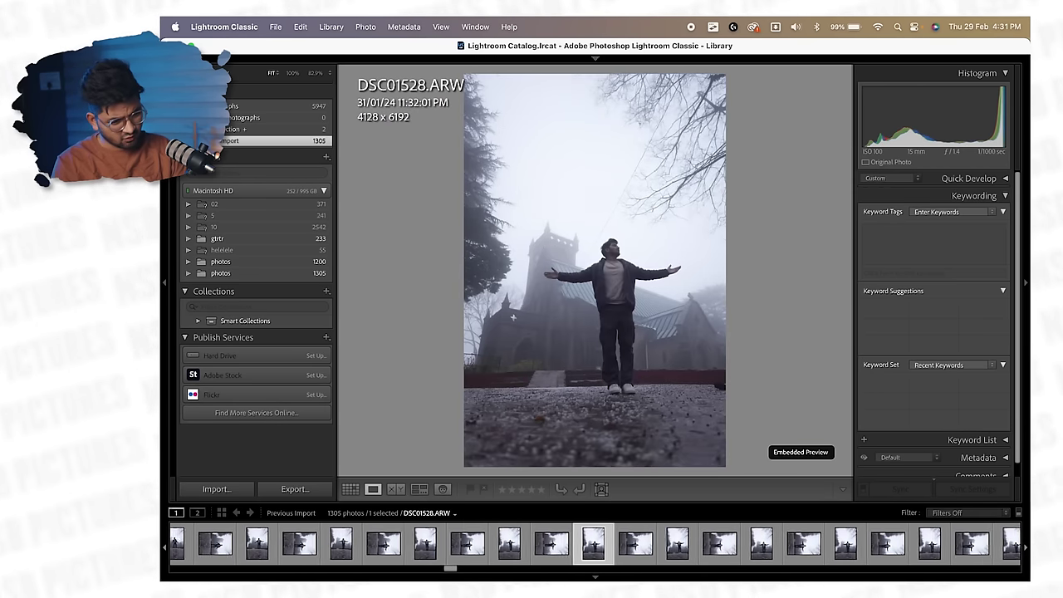
{"action": "left_click_drag", "start_coordinate": [634, 363], "coordinate": [669, 308]}
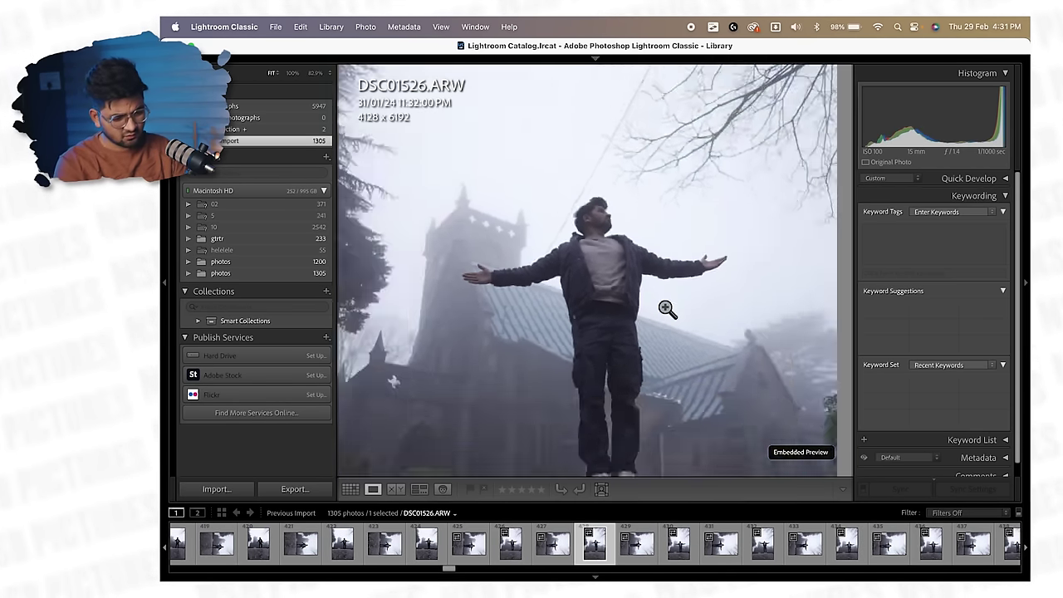
Review the remaining outstretched-arms shots in front of the church and continue to the seated portraits on the steps
{"action": "key", "text": "Right"}
{"action": "key", "text": "Right"}
{"action": "key", "text": "Right"}
{"action": "key", "text": "Right"}
{"action": "key", "text": "Right"}
{"action": "key", "text": "Right"}
{"action": "key", "text": "Right"}
{"action": "key", "text": "Right"}
{"action": "key", "text": "Right"}
{"action": "key", "text": "Right"}
{"action": "key", "text": "Right"}
{"action": "key", "text": "Right"}
{"action": "key", "text": "Right"}
{"action": "key", "text": "Right"}
{"action": "key", "text": "Right"}
{"action": "key", "text": "Right"}
{"action": "key", "text": "Right"}
{"action": "key", "text": "Right"}
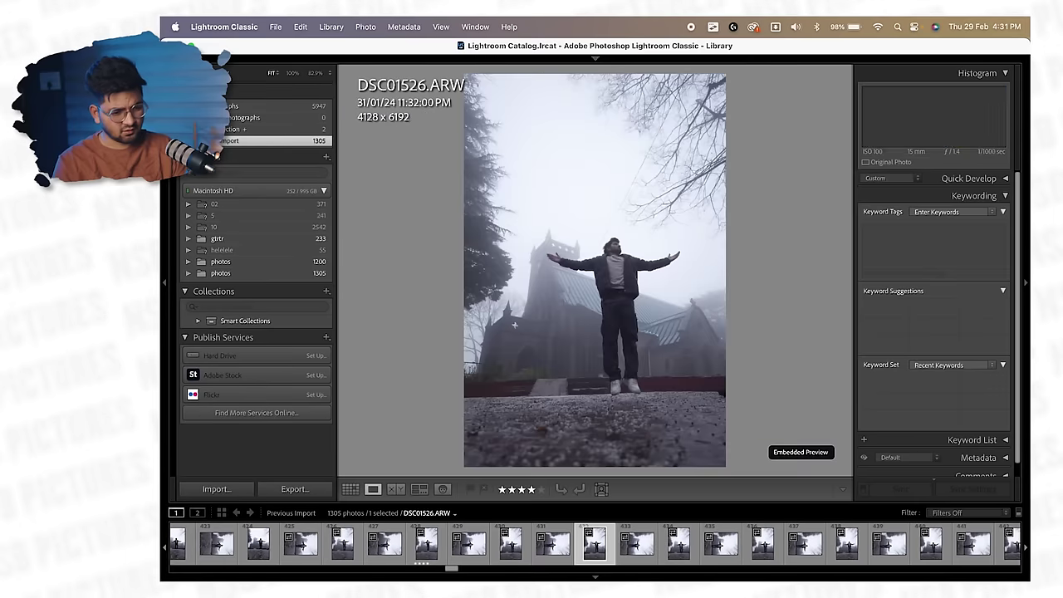
{"action": "key", "text": "Right"}
{"action": "key", "text": "Right"}
{"action": "key", "text": "Right"}
{"action": "key", "text": "Right"}
{"action": "key", "text": "Right"}
{"action": "key", "text": "Right"}
{"action": "key", "text": "Right"}
{"action": "key", "text": "Right"}
{"action": "key", "text": "Right"}
{"action": "key", "text": "Right"}
{"action": "key", "text": "Right"}
{"action": "key", "text": "Right"}
{"action": "key", "text": "Right"}
{"action": "key", "text": "Right"}
{"action": "key", "text": "Right"}
{"action": "key", "text": "Right"}
{"action": "key", "text": "Right"}
{"action": "key", "text": "Right"}
{"action": "key", "text": "Right"}
{"action": "key", "text": "Right"}
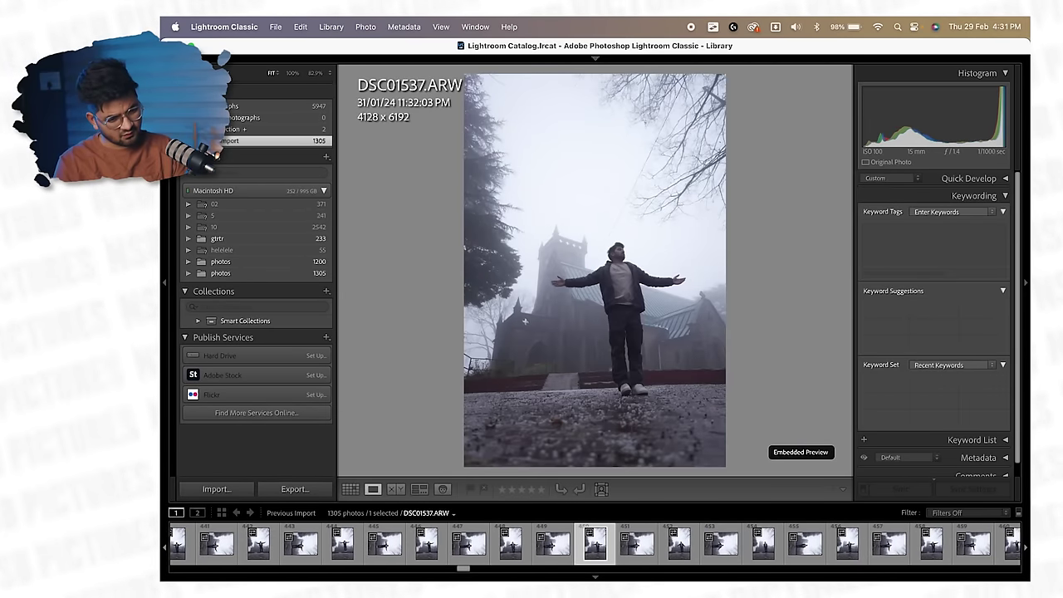
{"action": "key", "text": "Right"}
{"action": "key", "text": "Right"}
{"action": "key", "text": "Right"}
{"action": "key", "text": "Right"}
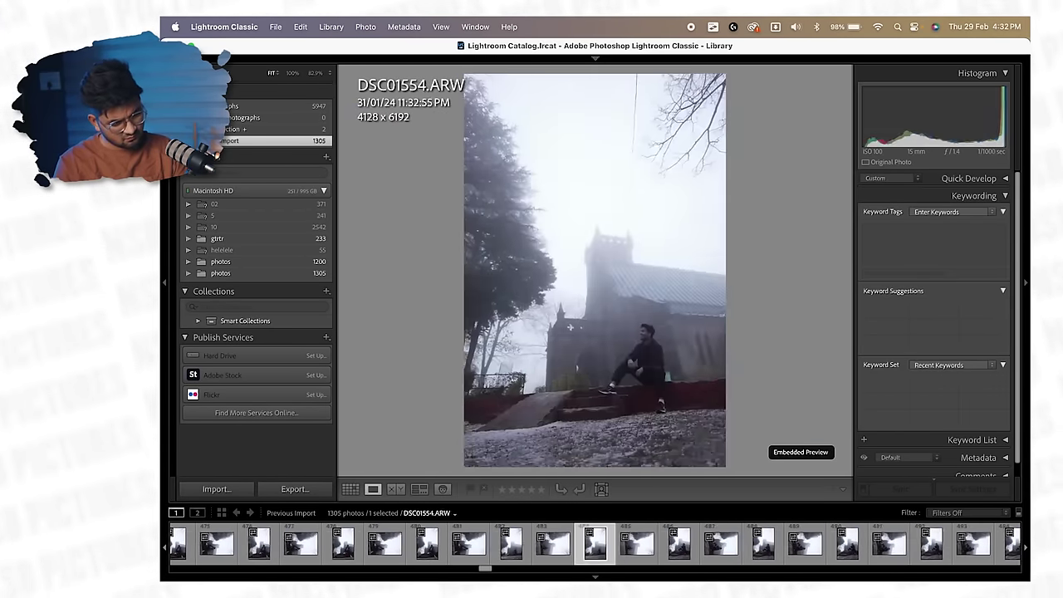
Examine the seated church-step portraits, including DSC01551.ARW, and go through the similar frames up to DSC01565.ARW
{"action": "left_click", "coordinate": [666, 312]}
{"action": "left_click", "coordinate": [685, 325]}
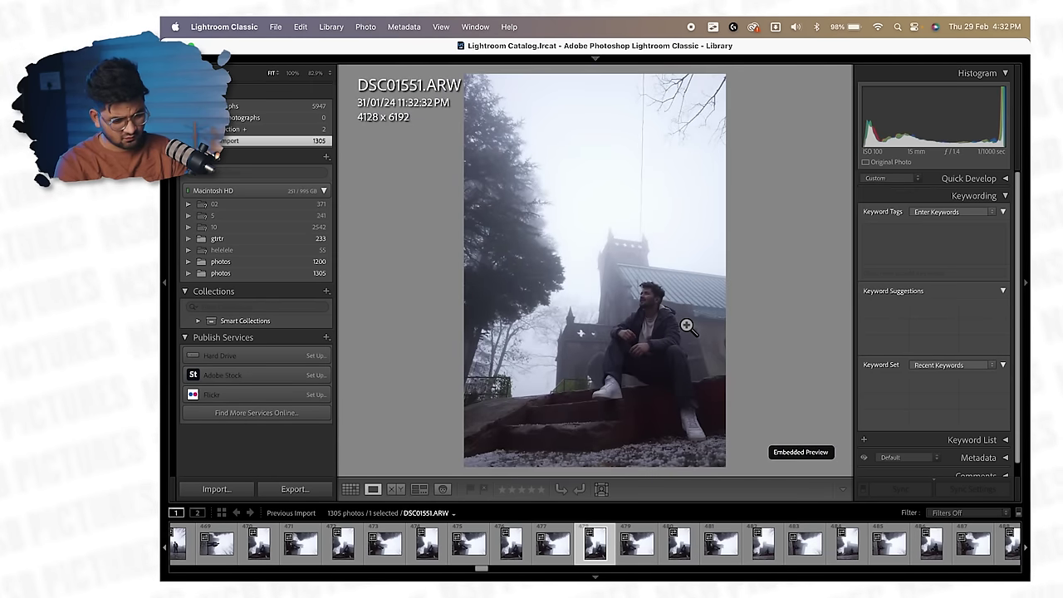
{"action": "key", "text": "Right"}
{"action": "key", "text": "Right"}
{"action": "key", "text": "Right"}
{"action": "key", "text": "Right"}
{"action": "key", "text": "Right"}
{"action": "key", "text": "Right"}
{"action": "key", "text": "Right"}
{"action": "key", "text": "Right"}
{"action": "key", "text": "Right"}
{"action": "key", "text": "Right"}
{"action": "key", "text": "Right"}
{"action": "key", "text": "Right"}
{"action": "key", "text": "Right"}
{"action": "key", "text": "Right"}
{"action": "key", "text": "Right"}
{"action": "key", "text": "Right"}
{"action": "key", "text": "Right"}
{"action": "key", "text": "Right"}
{"action": "key", "text": "Right"}
{"action": "key", "text": "Right"}
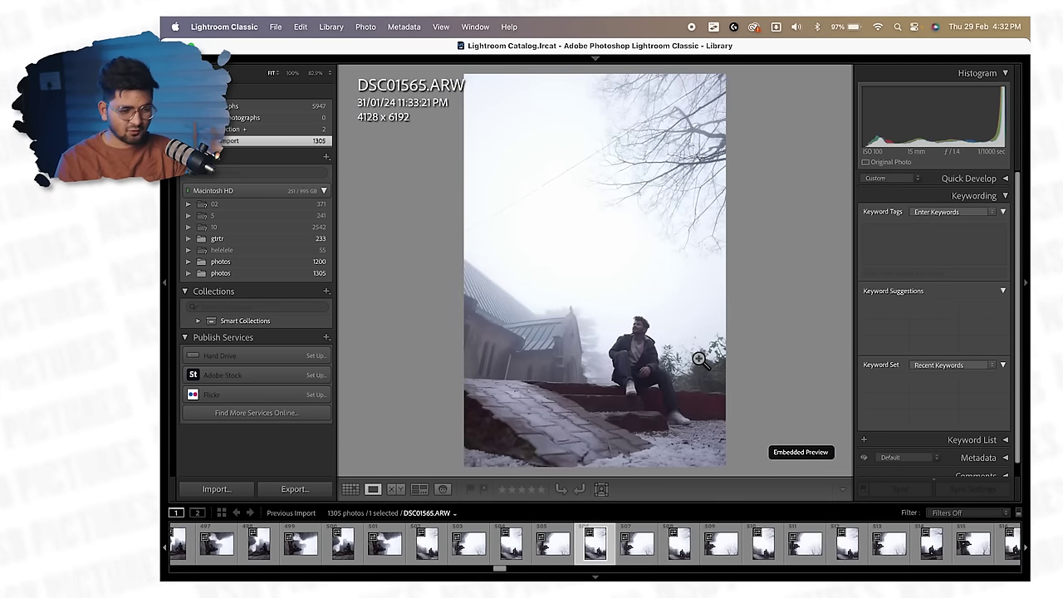
Inspect the seated portrait DSC01566.ARW up close for sharpness
{"action": "key", "text": "Right"}
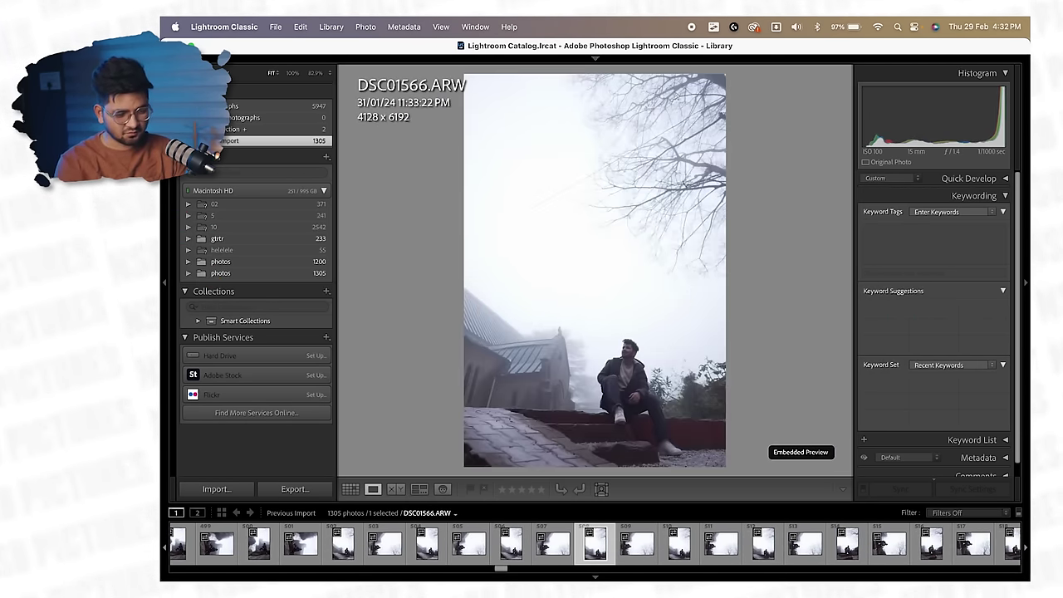
{"action": "left_click", "coordinate": [663, 331]}
{"action": "left_click_drag", "start_coordinate": [588, 407], "coordinate": [706, 283]}
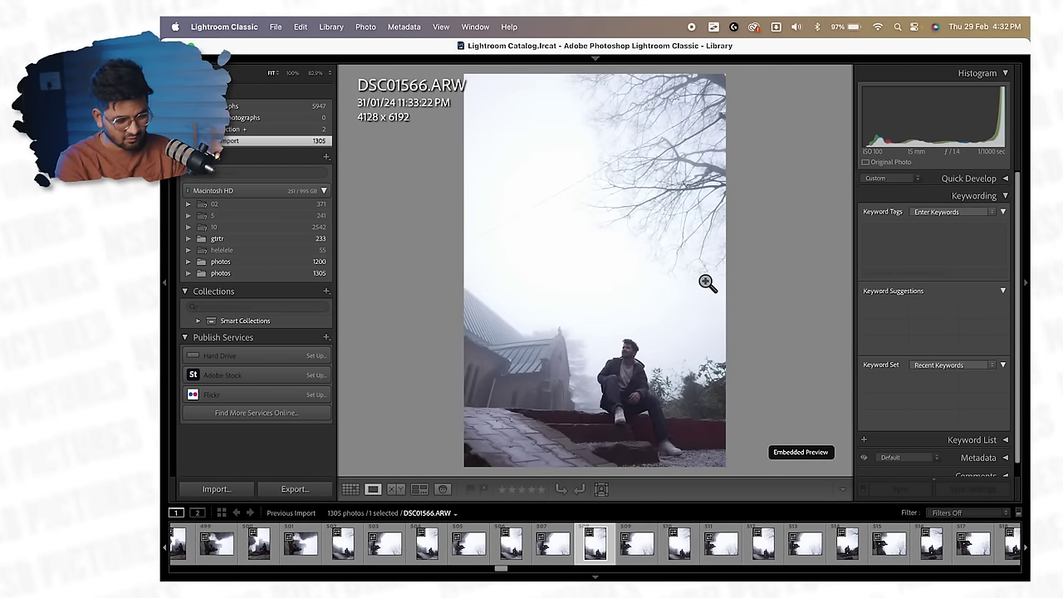
Go through the remaining seated portraits and the walking shots in the foggy cobbled alley
{"action": "key", "text": "Right"}
{"action": "key", "text": "Right"}
{"action": "key", "text": "Right"}
{"action": "key", "text": "Right"}
{"action": "key", "text": "Right"}
{"action": "key", "text": "Right"}
{"action": "key", "text": "Right"}
{"action": "key", "text": "Right"}
{"action": "key", "text": "Right"}
{"action": "key", "text": "Right"}
{"action": "key", "text": "Right"}
{"action": "key", "text": "Right"}
{"action": "key", "text": "Right"}
{"action": "key", "text": "Right"}
{"action": "key", "text": "Right"}
{"action": "key", "text": "Right"}
{"action": "key", "text": "Right"}
{"action": "key", "text": "Right"}
{"action": "key", "text": "Right"}
{"action": "key", "text": "Right"}
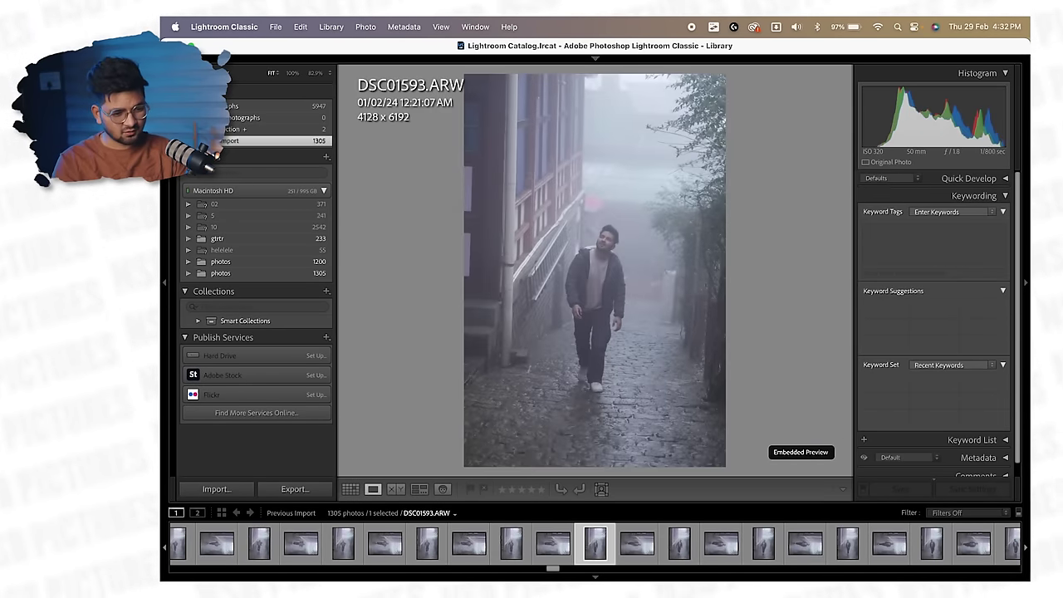
Compare the neighbouring running shots in the foggy alley and rate DSC01604.ARW four stars
{"action": "key", "text": "Left"}
{"action": "key", "text": "Left"}
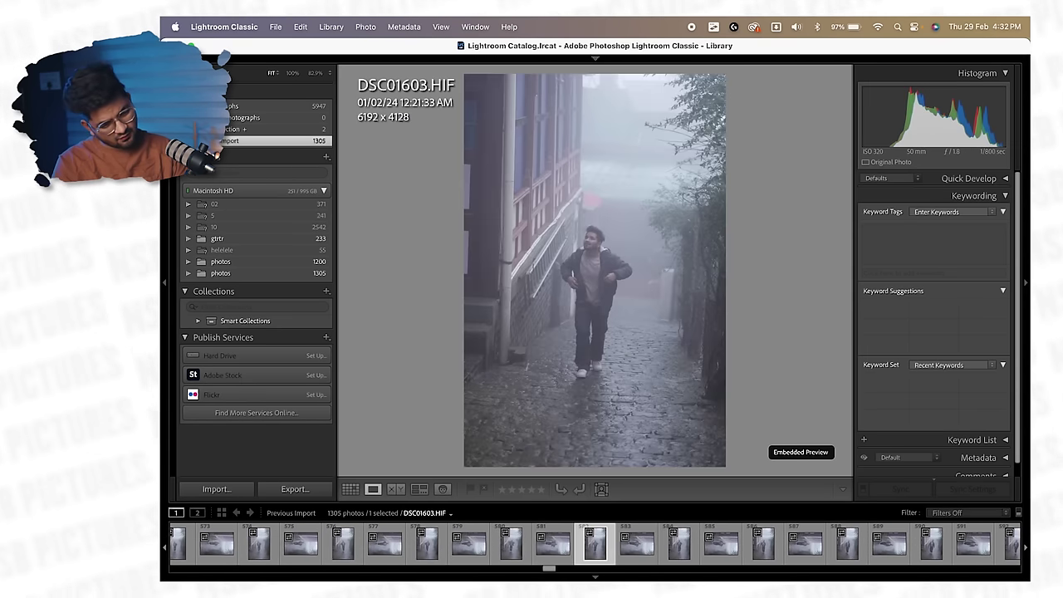
{"action": "key", "text": "Right"}
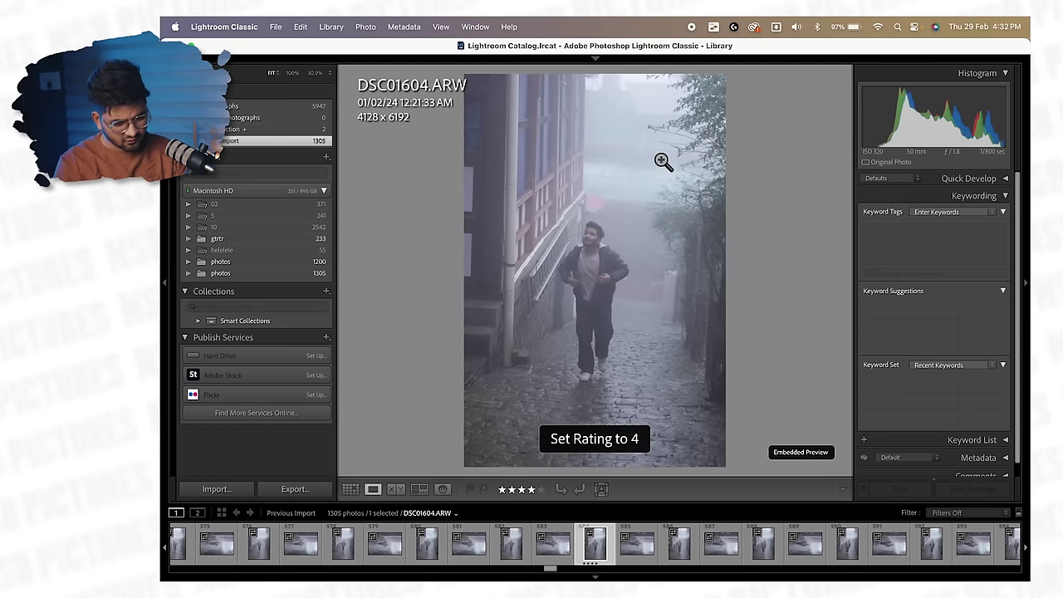
Review the rest of the alley shots, the portraits leaning on the tree and the bench portraits up to DSC01680.ARW
{"action": "key", "text": "Right"}
{"action": "key", "text": "Right"}
{"action": "key", "text": "Right"}
{"action": "key", "text": "Right"}
{"action": "key", "text": "Right"}
{"action": "key", "text": "Right"}
{"action": "key", "text": "Right"}
{"action": "key", "text": "Right"}
{"action": "key", "text": "Right"}
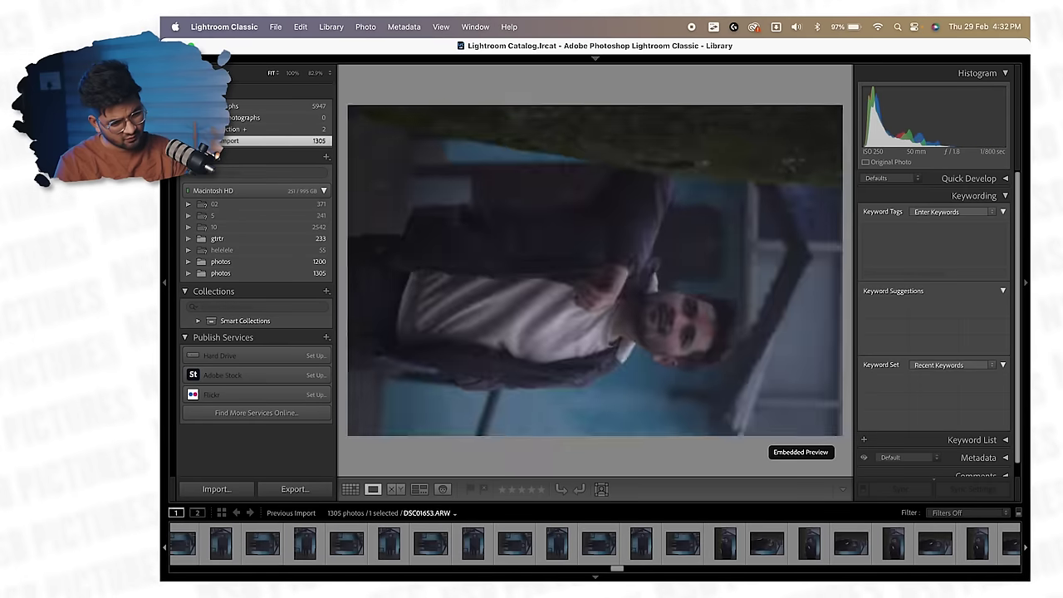
{"action": "key", "text": "Right"}
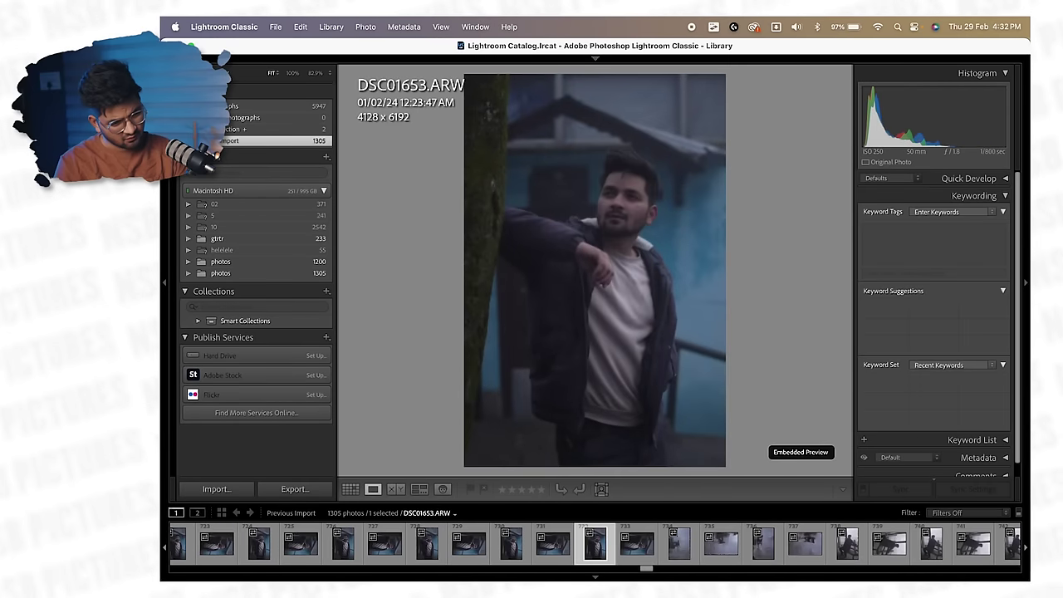
{"action": "key", "text": "Right"}
{"action": "key", "text": "Right"}
{"action": "key", "text": "Right"}
{"action": "key", "text": "Right"}
{"action": "key", "text": "Right"}
{"action": "key", "text": "Right"}
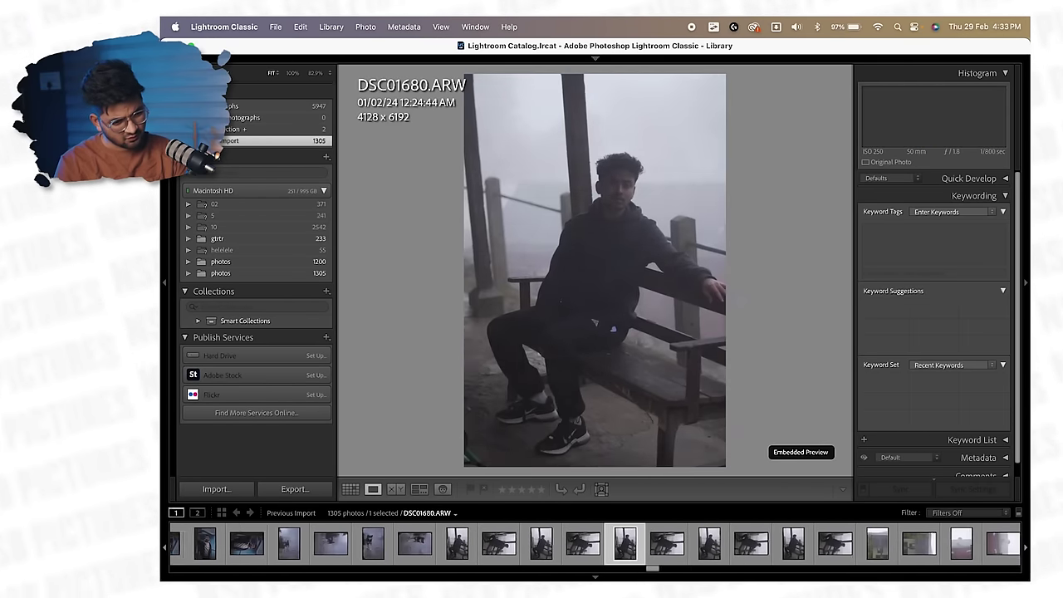
Examine the remaining bench shots, the hooded portraits and the low-angle shots below the foggy building up to DSC01730.ARW
{"action": "key", "text": "Right"}
{"action": "key", "text": "Right"}
{"action": "key", "text": "Right"}
{"action": "key", "text": "Right"}
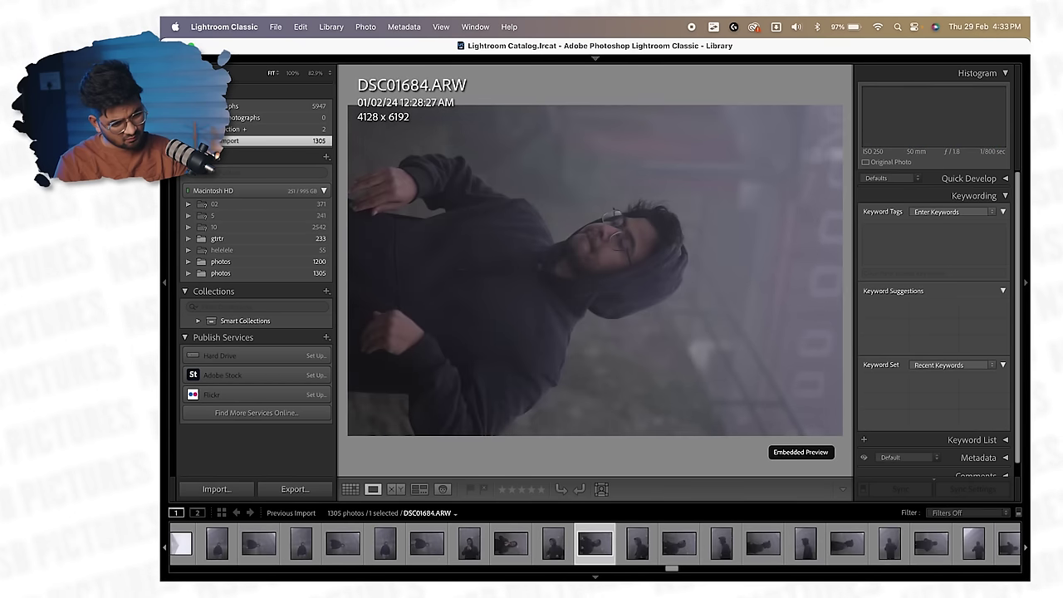
{"action": "key", "text": "Right"}
{"action": "key", "text": "Right"}
{"action": "key", "text": "Right"}
{"action": "key", "text": "Right"}
{"action": "key", "text": "Right"}
{"action": "key", "text": "Right"}
{"action": "key", "text": "Right"}
{"action": "key", "text": "Right"}
{"action": "key", "text": "Right"}
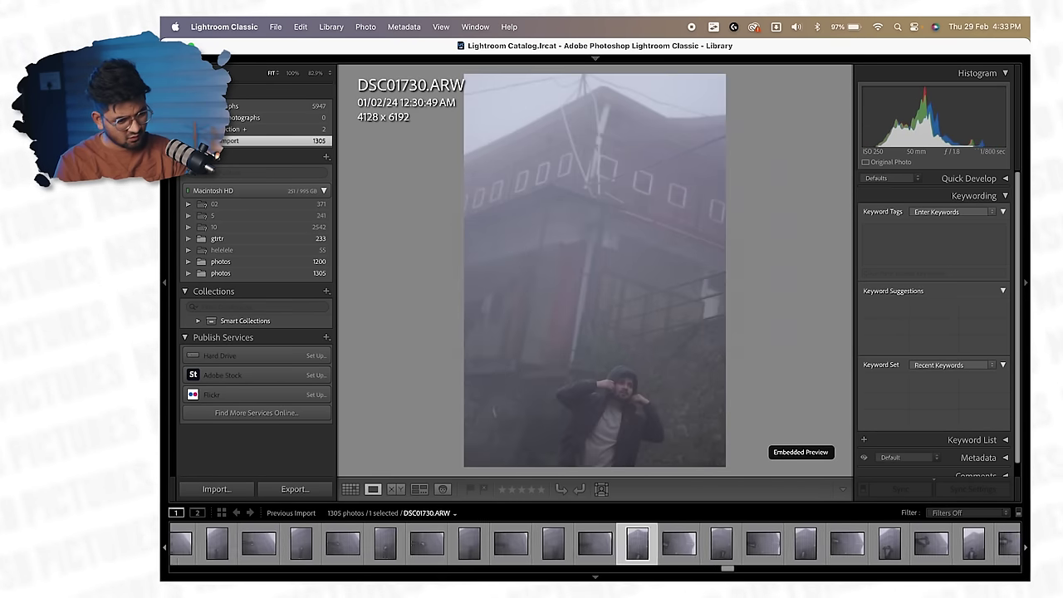
Review the following low-angle shots below the foggy building and rate DSC01747.ARW four stars
{"action": "key", "text": "Right"}
{"action": "key", "text": "Right"}
{"action": "key", "text": "Right"}
{"action": "key", "text": "Right"}
{"action": "key", "text": "Right"}
{"action": "key", "text": "Right"}
{"action": "key", "text": "Right"}
{"action": "key", "text": "Right"}
{"action": "key", "text": "Right"}
{"action": "key", "text": "Right"}
{"action": "left_click_drag", "start_coordinate": [646, 371], "coordinate": [653, 409]}
{"action": "key", "text": "4"}
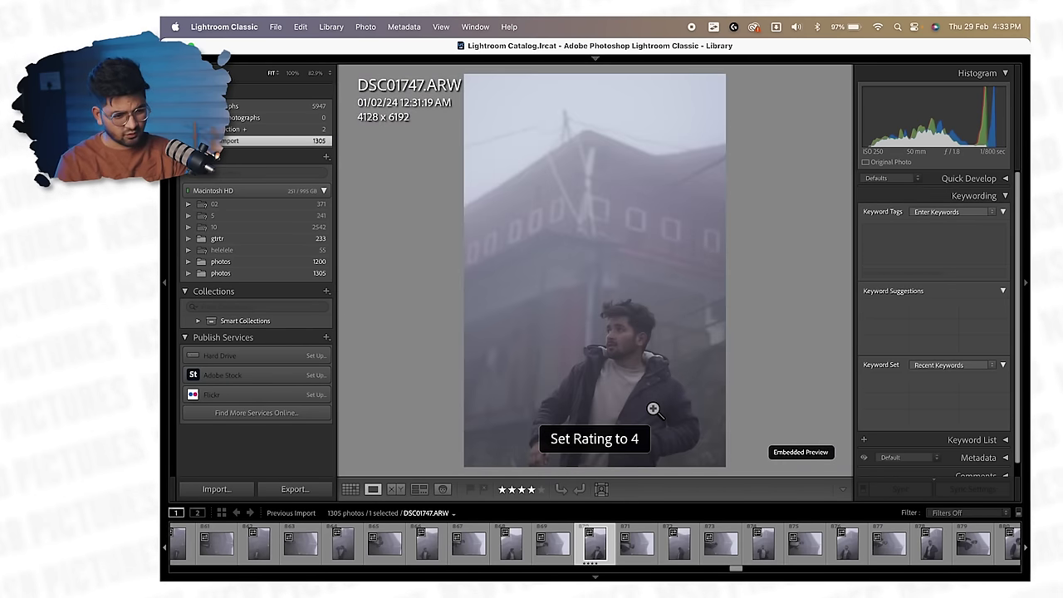
Go through the remaining low-angle portraits up to the shots of the man on the railed staircase
{"action": "key", "text": "Right"}
{"action": "key", "text": "Right"}
{"action": "key", "text": "Right"}
{"action": "key", "text": "Right"}
{"action": "key", "text": "Right"}
{"action": "key", "text": "Right"}
{"action": "key", "text": "Right"}
{"action": "key", "text": "Right"}
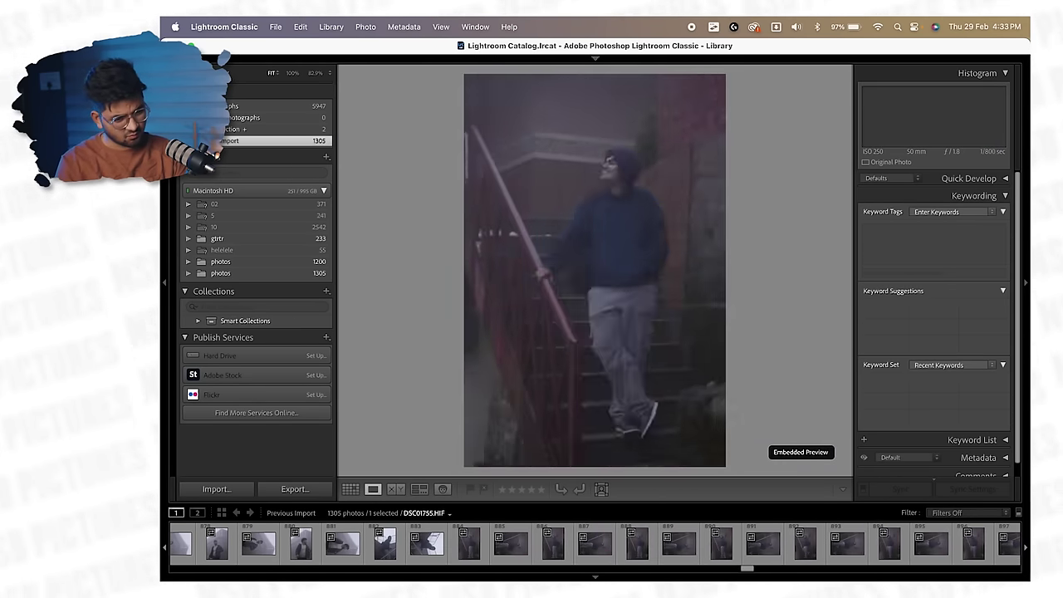
Examine the rest of the staircase shots and the hooded back-view shots up to DSC01836.HIF
{"action": "key", "text": "Right"}
{"action": "key", "text": "Right"}
{"action": "key", "text": "Right"}
{"action": "key", "text": "Right"}
{"action": "key", "text": "Right"}
{"action": "key", "text": "Right"}
{"action": "key", "text": "Right"}
{"action": "key", "text": "Right"}
{"action": "key", "text": "Right"}
{"action": "key", "text": "Right"}
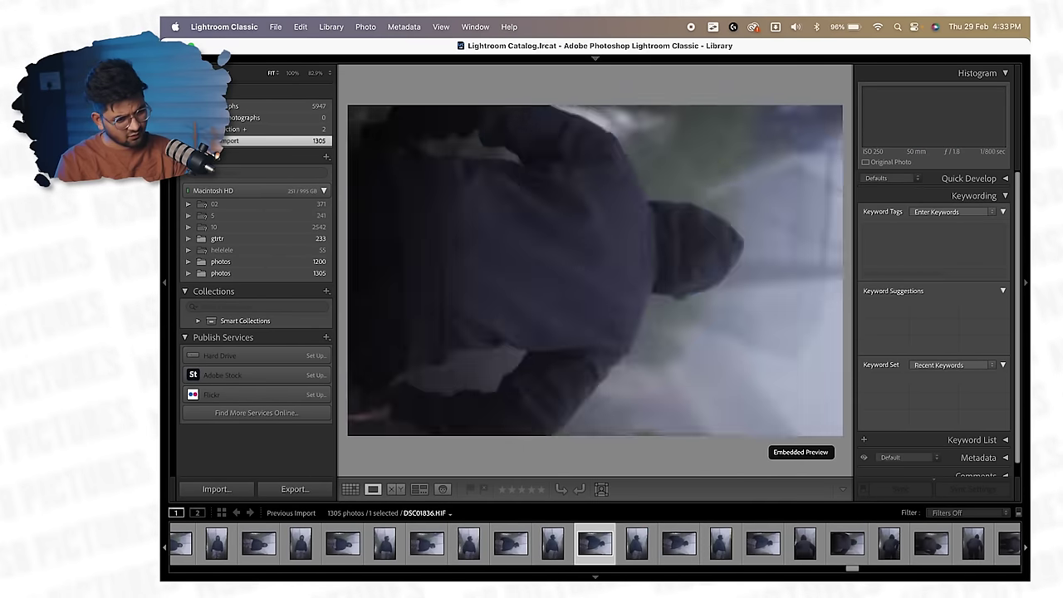
Review the remaining shots, inspect the seated portrait on the foggy steps up close and rate DSC01876.ARW four stars
{"action": "key", "text": "Right"}
{"action": "key", "text": "Right"}
{"action": "key", "text": "Right"}
{"action": "key", "text": "Right"}
{"action": "key", "text": "Right"}
{"action": "key", "text": "Right"}
{"action": "key", "text": "Right"}
{"action": "key", "text": "Right"}
{"action": "key", "text": "Right"}
{"action": "key", "text": "Right"}
{"action": "key", "text": "Right"}
{"action": "key", "text": "Right"}
{"action": "key", "text": "Right"}
{"action": "key", "text": "Right"}
{"action": "key", "text": "Right"}
{"action": "key", "text": "Right"}
{"action": "key", "text": "Right"}
{"action": "key", "text": "Right"}
{"action": "left_click", "coordinate": [645, 228]}
{"action": "left_click", "coordinate": [686, 251]}
{"action": "key", "text": "4"}
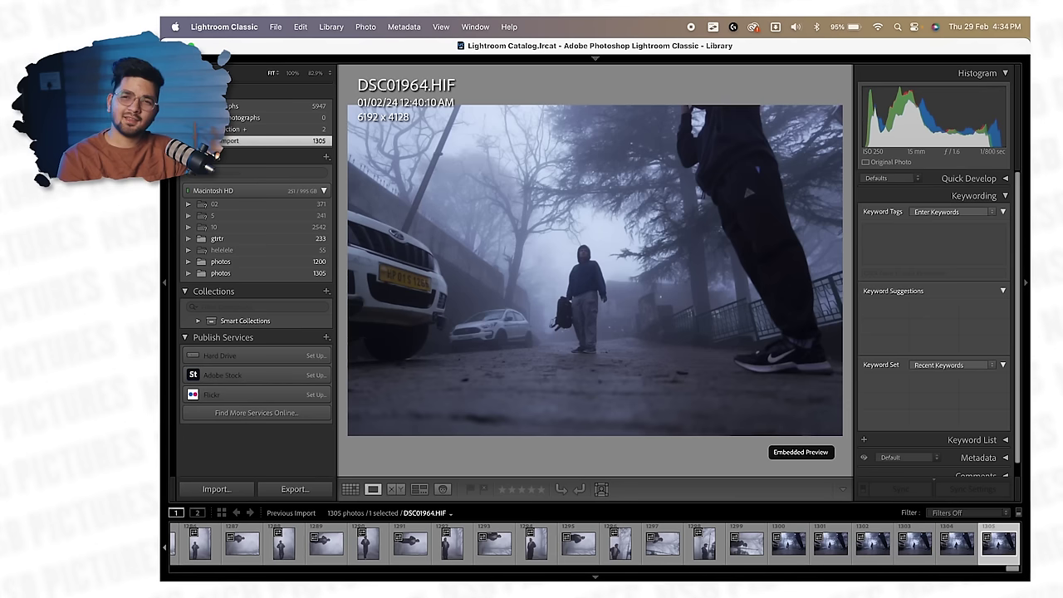
Filter the filmstrip to rated photos and look through the picks up to DSC01876.ARW
{"action": "left_click", "coordinate": [949, 521]}
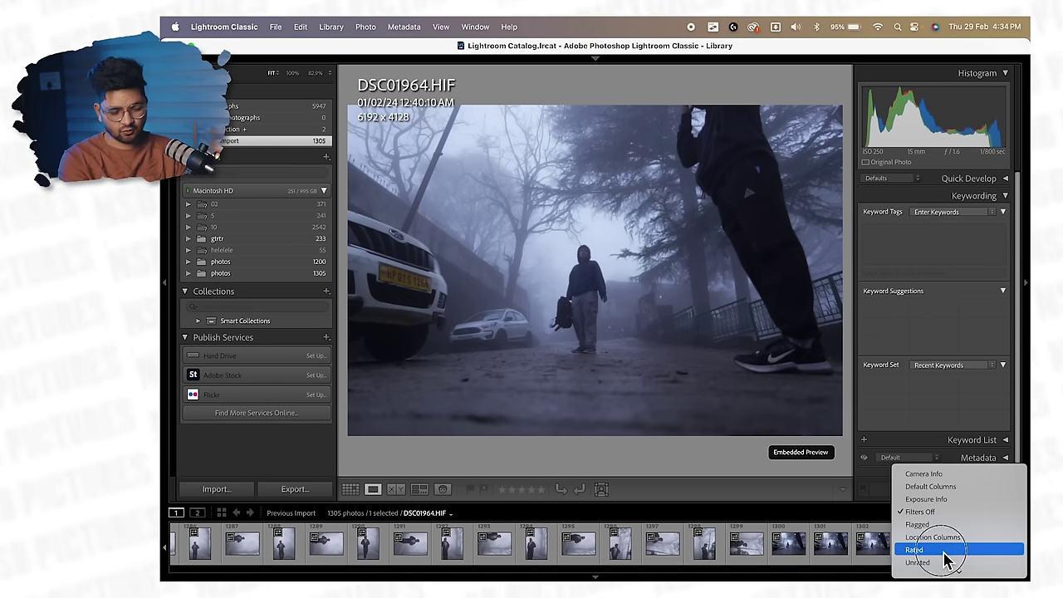
{"action": "left_click", "coordinate": [946, 550]}
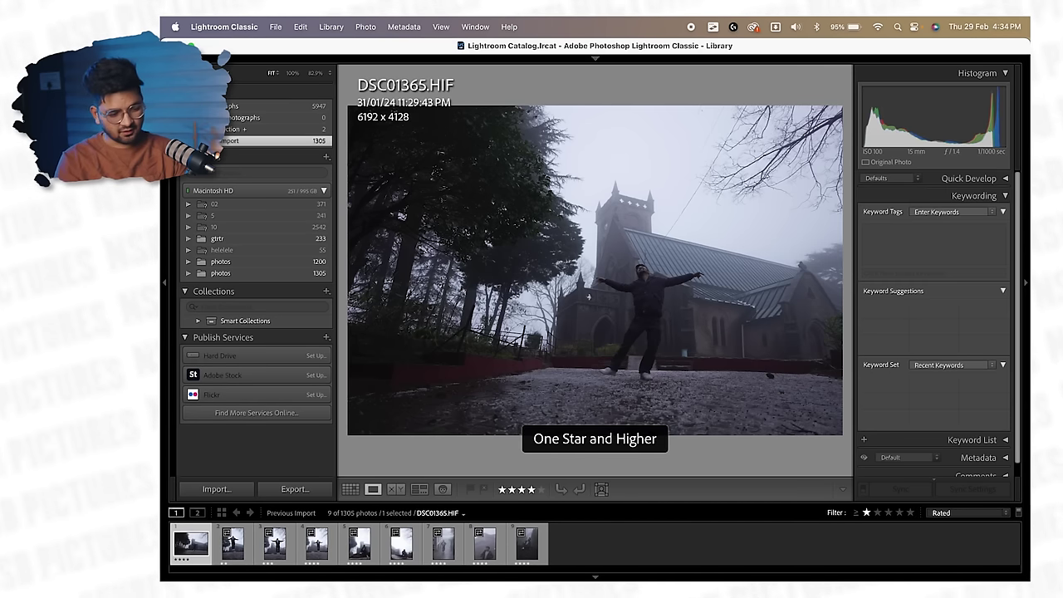
{"action": "key", "text": "Right"}
{"action": "key", "text": "Right"}
{"action": "key", "text": "Right"}
{"action": "key", "text": "Right"}
{"action": "key", "text": "Right"}
{"action": "key", "text": "Right"}
{"action": "key", "text": "Right"}
{"action": "key", "text": "Right"}
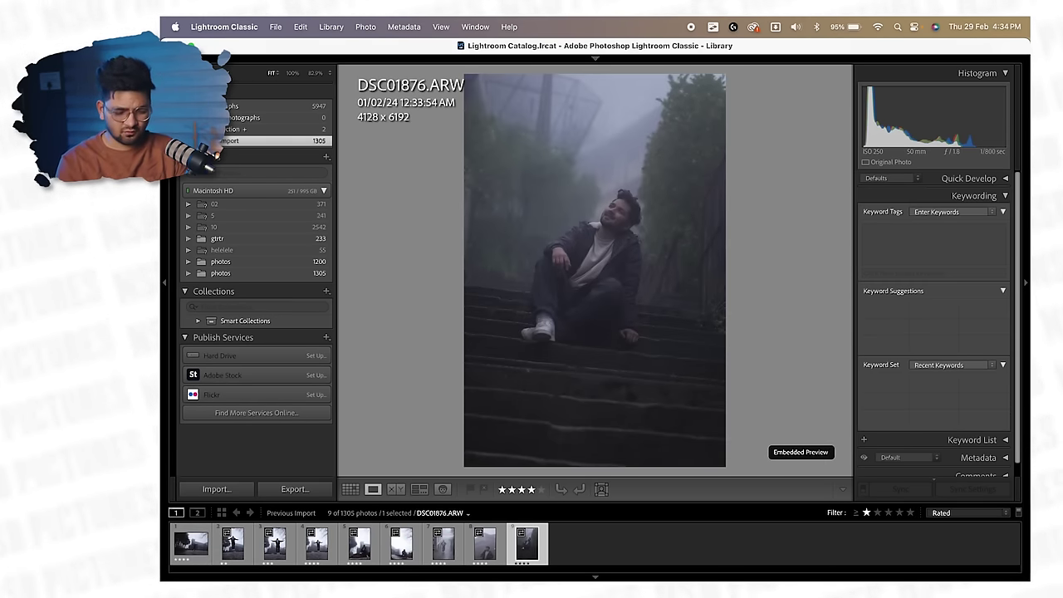
Compare the rated photos by going back to DSC01365.HIF and through the set again
{"action": "key", "text": "Left"}
{"action": "key", "text": "Left"}
{"action": "key", "text": "Left"}
{"action": "key", "text": "Left"}
{"action": "key", "text": "Left"}
{"action": "key", "text": "Left"}
{"action": "key", "text": "Left"}
{"action": "key", "text": "Left"}
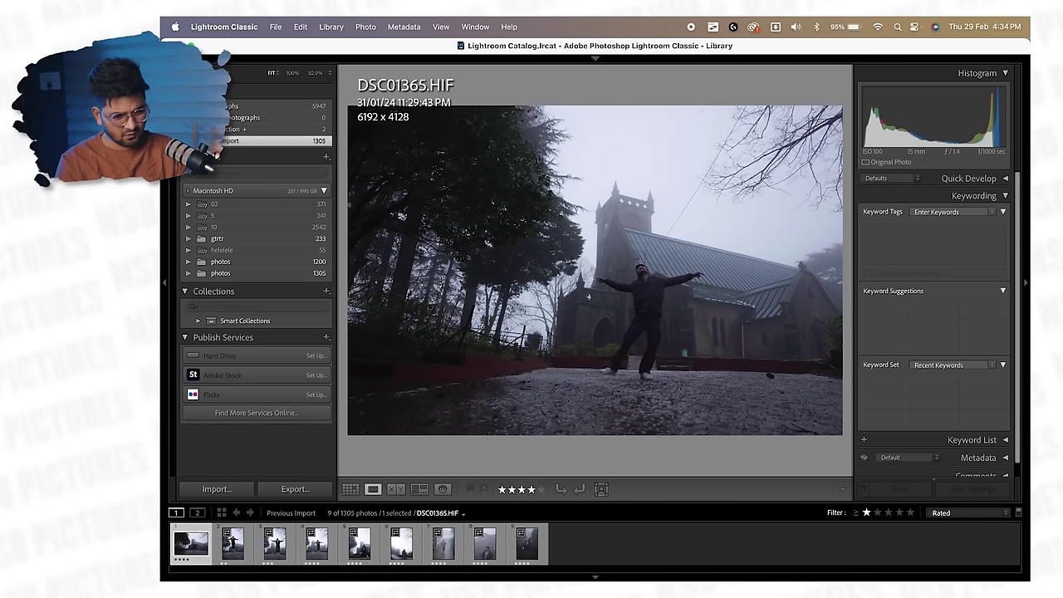
{"action": "key", "text": "Right"}
{"action": "key", "text": "Right"}
{"action": "key", "text": "Right"}
{"action": "key", "text": "Right"}
{"action": "key", "text": "Right"}
{"action": "key", "text": "Right"}
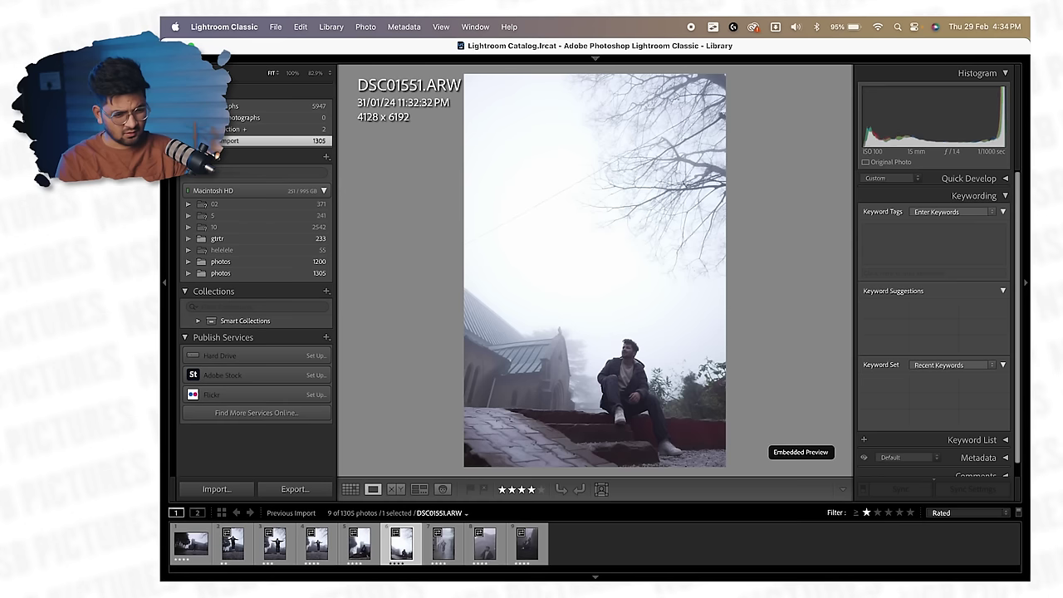
{"action": "key", "text": "Right"}
{"action": "key", "text": "Right"}
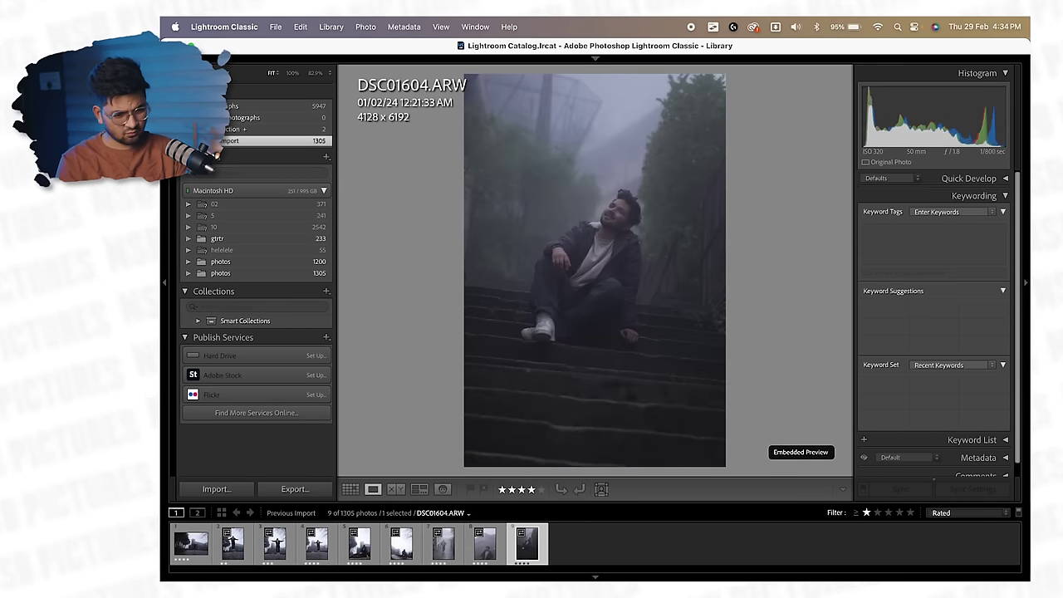
Select the jumping shot in front of the church, DSC01526.ARW, and open it in the Develop module
{"action": "key", "text": "Left"}
{"action": "key", "text": "Left"}
{"action": "key", "text": "Left"}
{"action": "key", "text": "Left"}
{"action": "key", "text": "Left"}
{"action": "key", "text": "Right"}
{"action": "key", "text": "Left"}
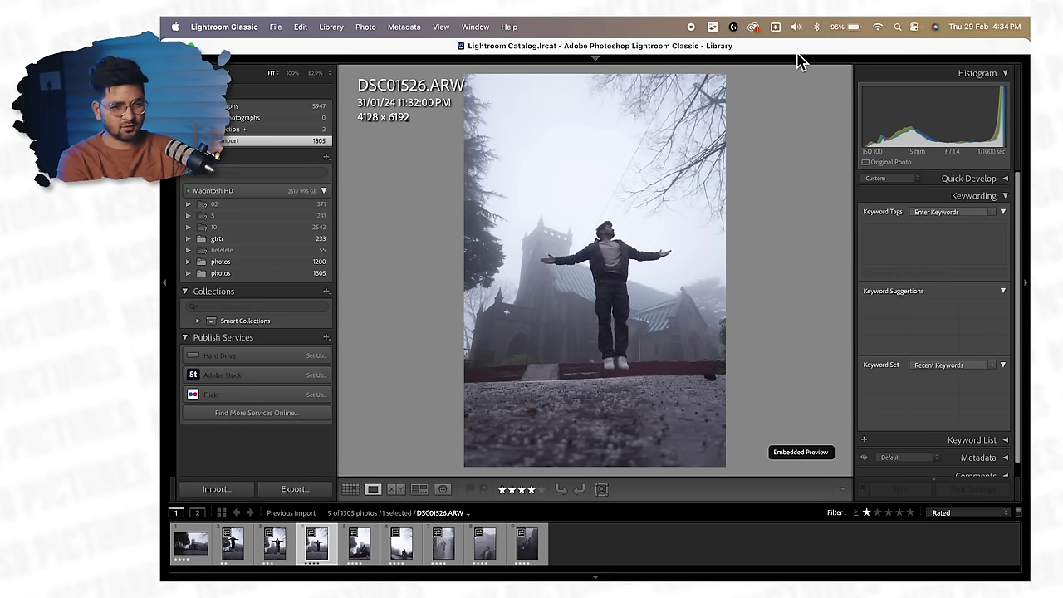
{"action": "mouse_move", "coordinate": [799, 61]}
{"action": "left_click", "coordinate": [756, 77]}
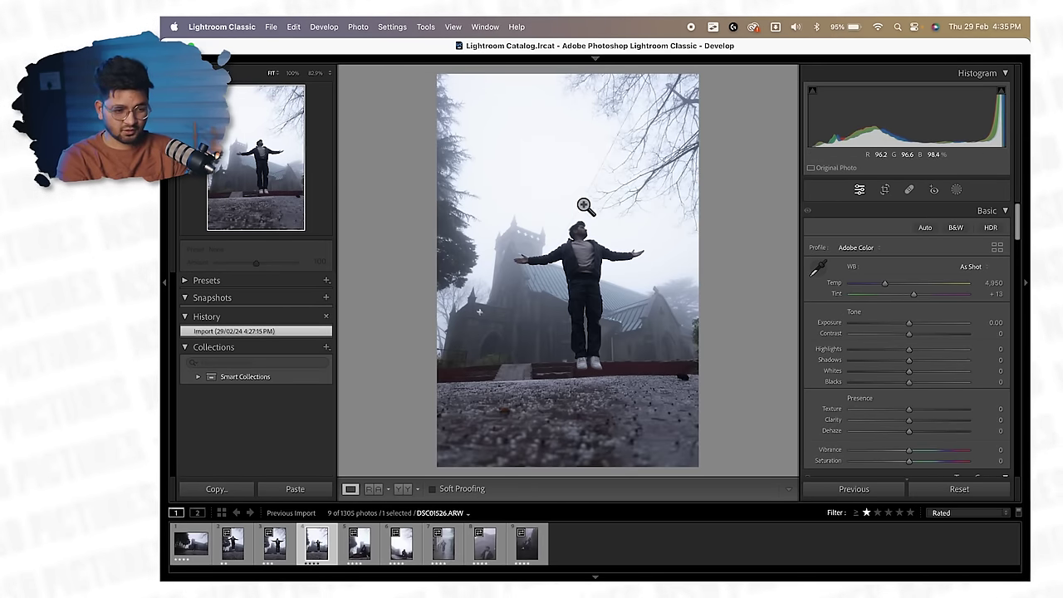
Set the photo's Shadows to +60 and Highlights to -95, inspecting the man up close
{"action": "left_click", "coordinate": [609, 264]}
{"action": "left_click", "coordinate": [612, 266]}
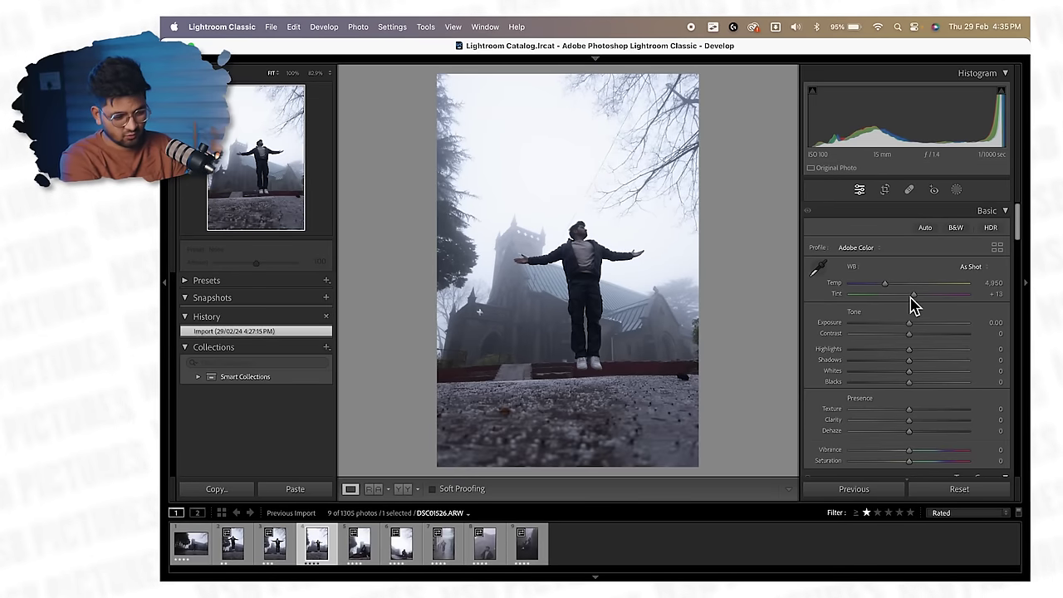
{"action": "left_click_drag", "start_coordinate": [910, 359], "coordinate": [835, 360]}
{"action": "left_click", "coordinate": [596, 299]}
{"action": "left_click", "coordinate": [645, 410]}
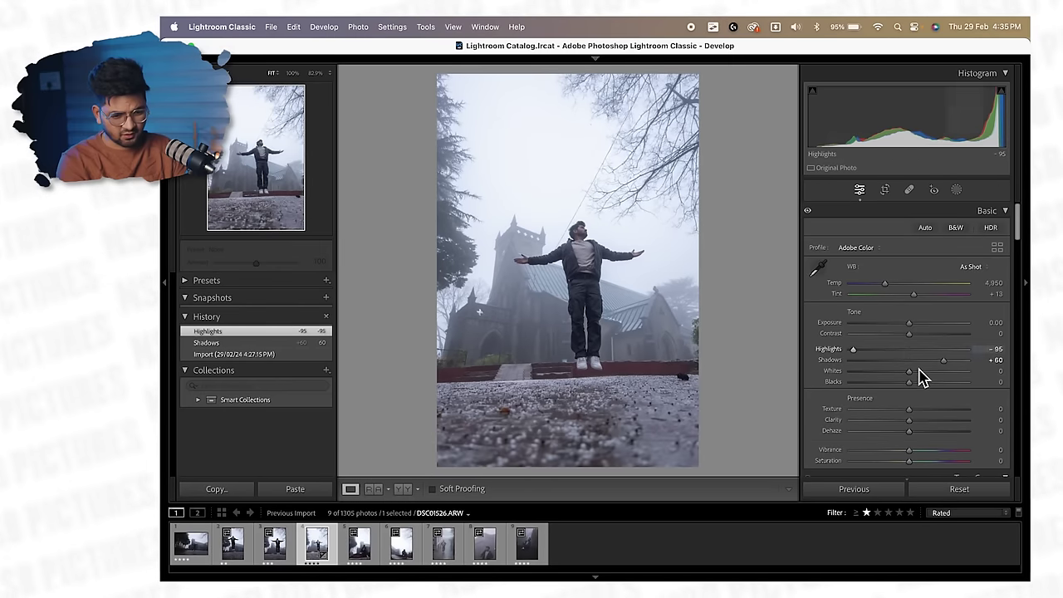
Set the Tint to -11, try a cooler temperature but keep Temp at 4,950, and inspect the man up close
{"action": "mouse_move", "coordinate": [920, 301]}
{"action": "left_mouse_down"}
{"action": "mouse_move", "coordinate": [935, 304]}
{"action": "mouse_move", "coordinate": [913, 307]}
{"action": "left_mouse_up"}
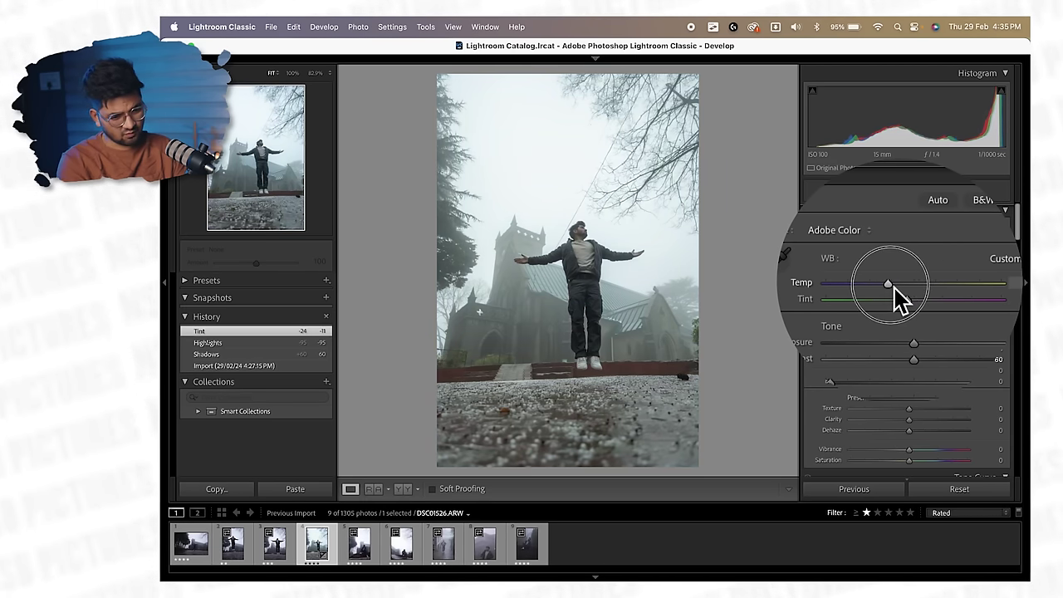
{"action": "mouse_move", "coordinate": [887, 286]}
{"action": "left_mouse_down"}
{"action": "mouse_move", "coordinate": [866, 293]}
{"action": "mouse_move", "coordinate": [882, 297]}
{"action": "left_mouse_up"}
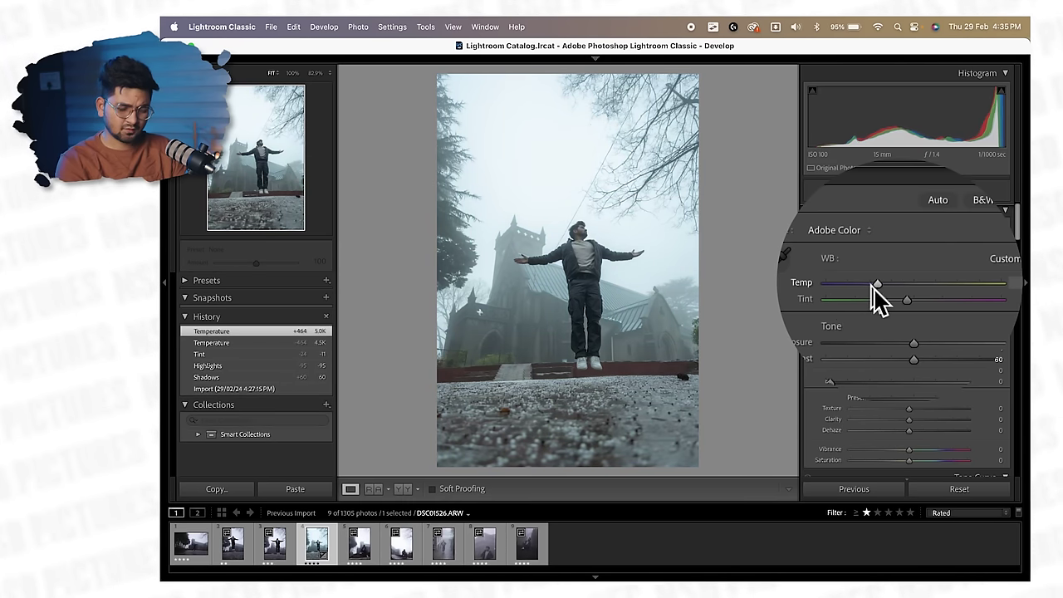
{"action": "left_click", "coordinate": [597, 246]}
{"action": "left_click", "coordinate": [597, 246]}
{"action": "left_click", "coordinate": [642, 268]}
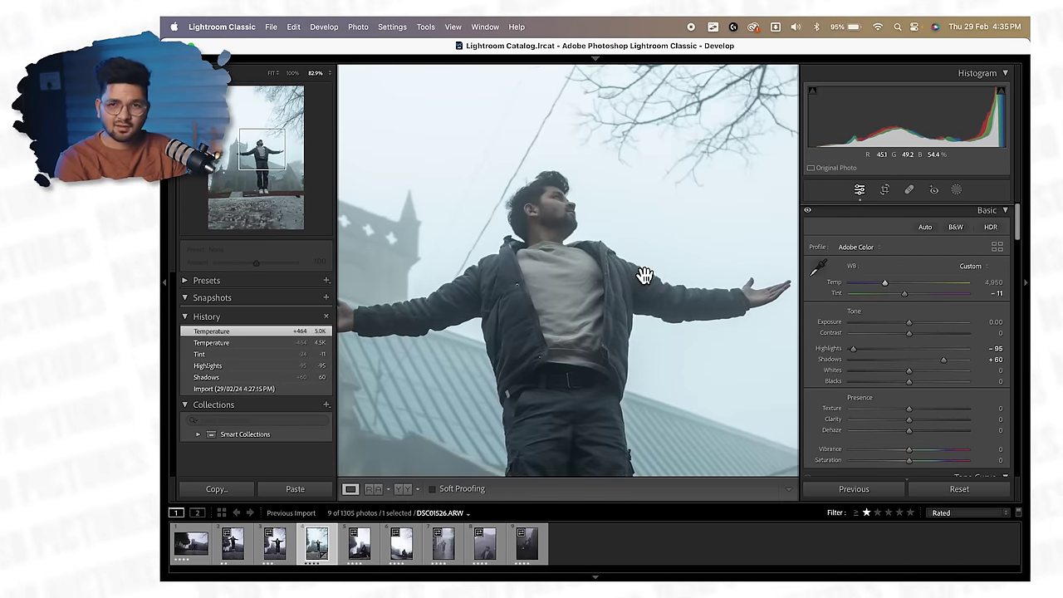
{"action": "left_click", "coordinate": [643, 269]}
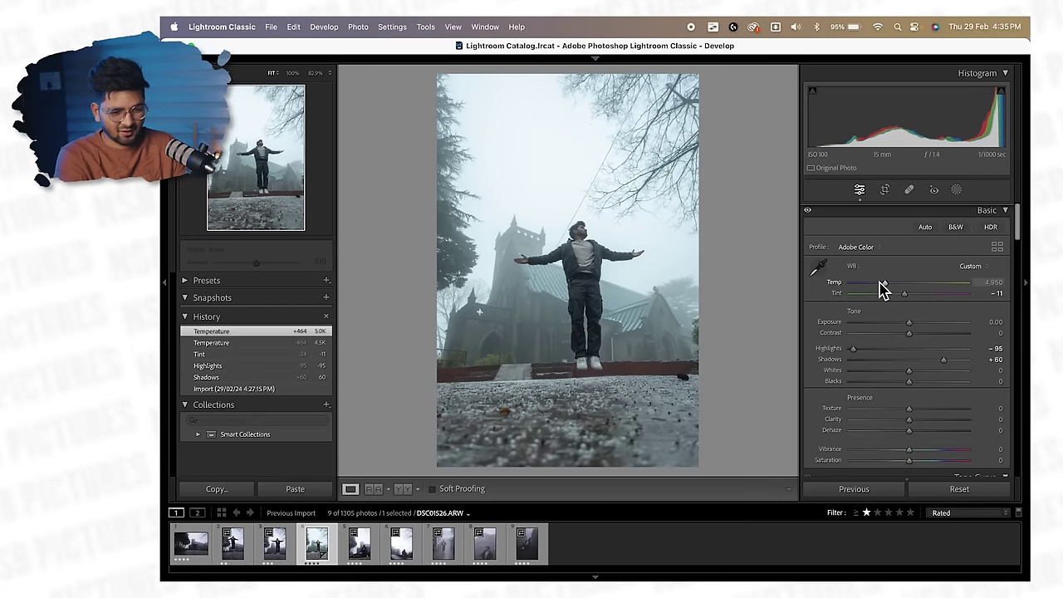
Set Vibrance to +67 and Saturation to -7, checking the skin tones at close range
{"action": "scroll", "coordinate": [930, 444], "scroll_direction": "down", "scroll_amount": 1}
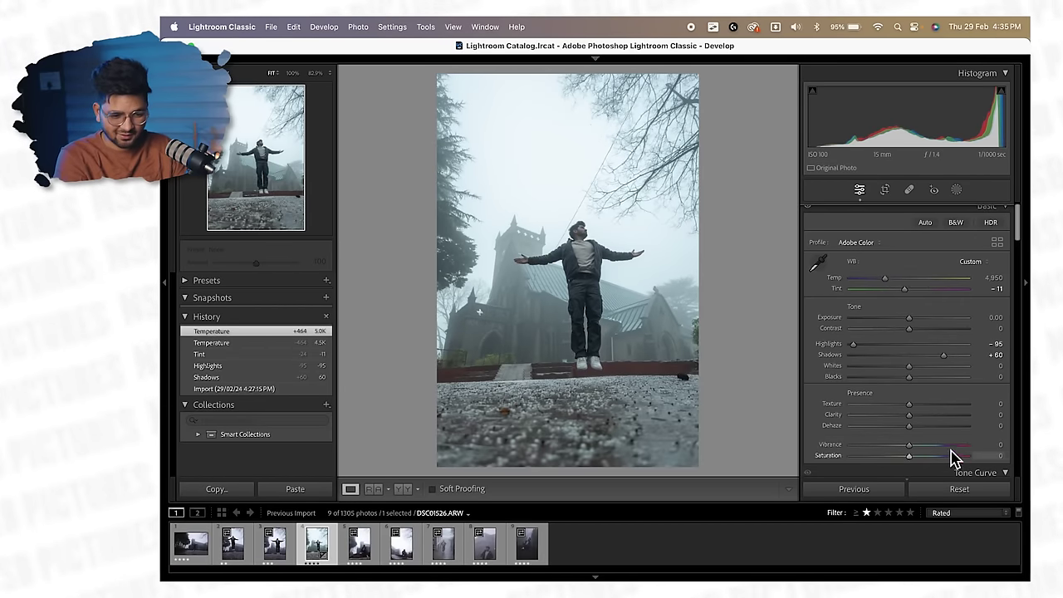
{"action": "mouse_move", "coordinate": [951, 455]}
{"action": "left_mouse_down"}
{"action": "mouse_move", "coordinate": [972, 455]}
{"action": "mouse_move", "coordinate": [965, 449]}
{"action": "left_mouse_up"}
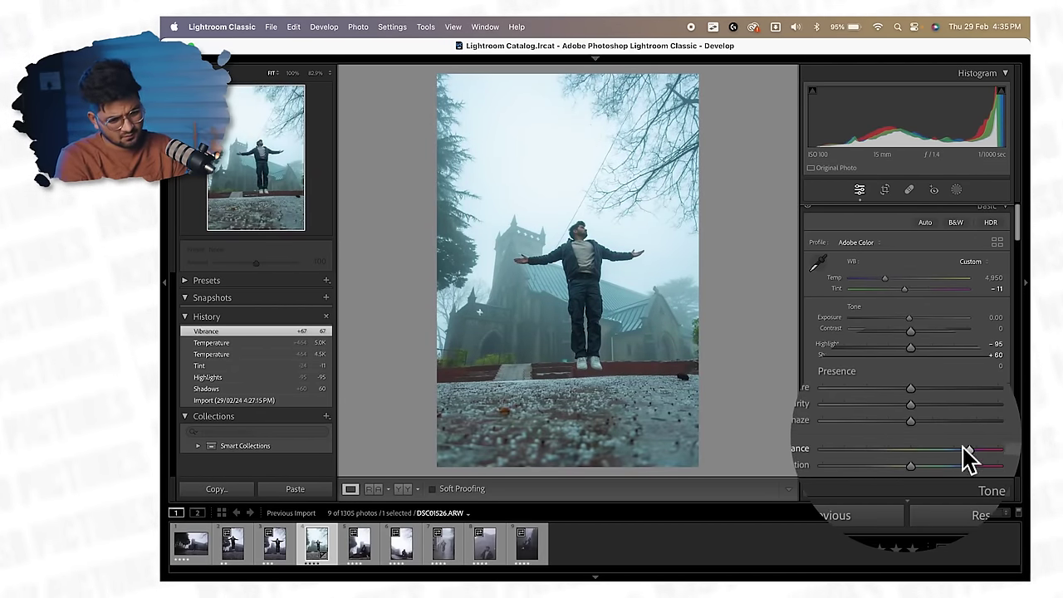
{"action": "left_click", "coordinate": [647, 244]}
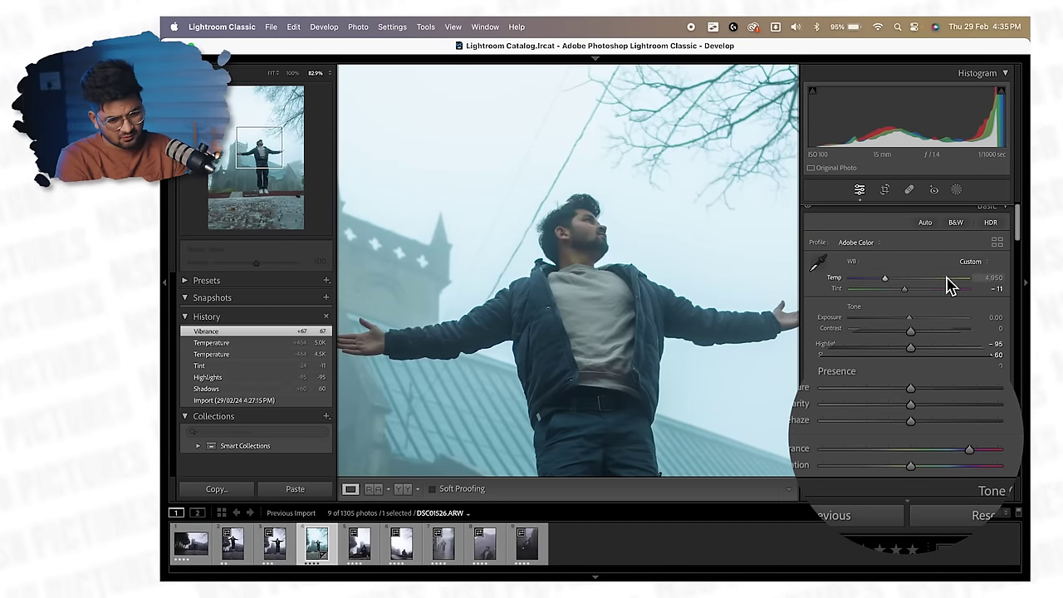
{"action": "left_click_drag", "start_coordinate": [909, 478], "coordinate": [912, 472]}
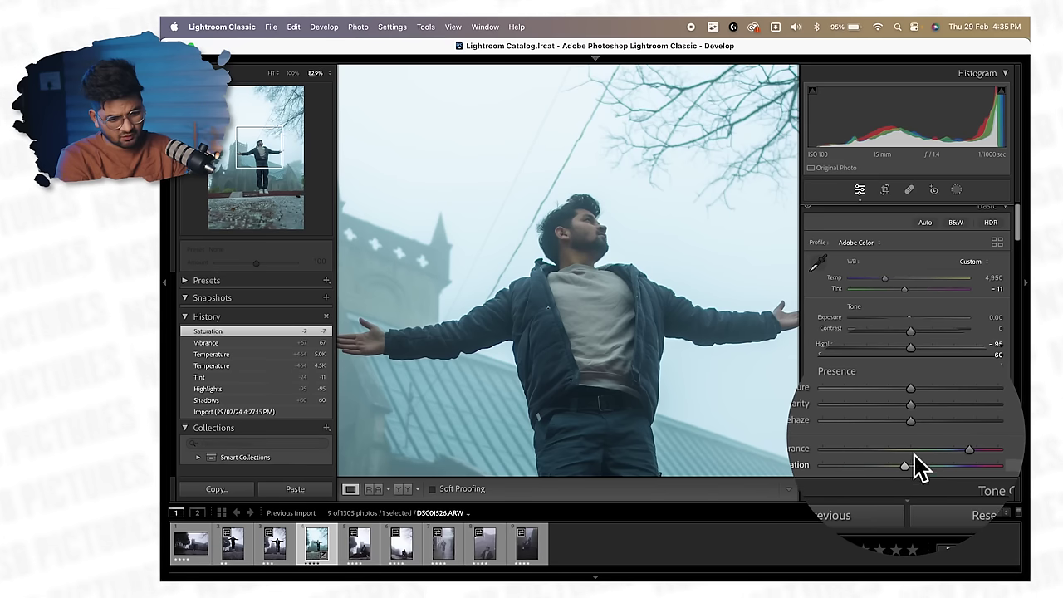
Set Dehaze to +24 and Contrast to -10
{"action": "mouse_move", "coordinate": [925, 427]}
{"action": "left_mouse_down"}
{"action": "mouse_move", "coordinate": [934, 428]}
{"action": "mouse_move", "coordinate": [923, 426]}
{"action": "left_mouse_up"}
{"action": "left_click", "coordinate": [721, 301]}
{"action": "left_click_drag", "start_coordinate": [909, 328], "coordinate": [903, 331]}
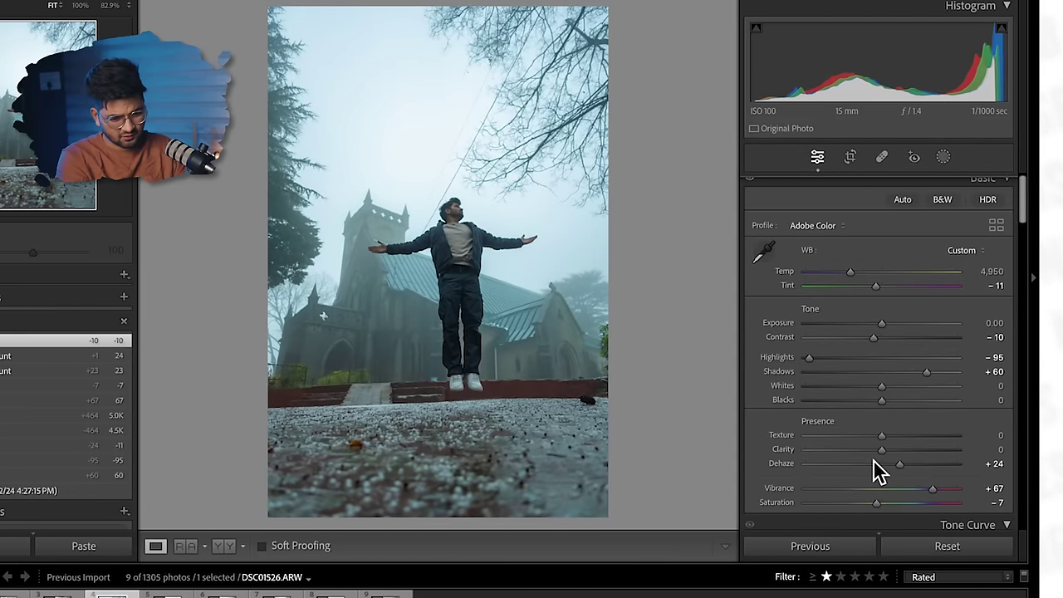
Set Clarity to -26 and compare the photo side by side before and after the edits
{"action": "left_click_drag", "start_coordinate": [877, 451], "coordinate": [861, 451]}
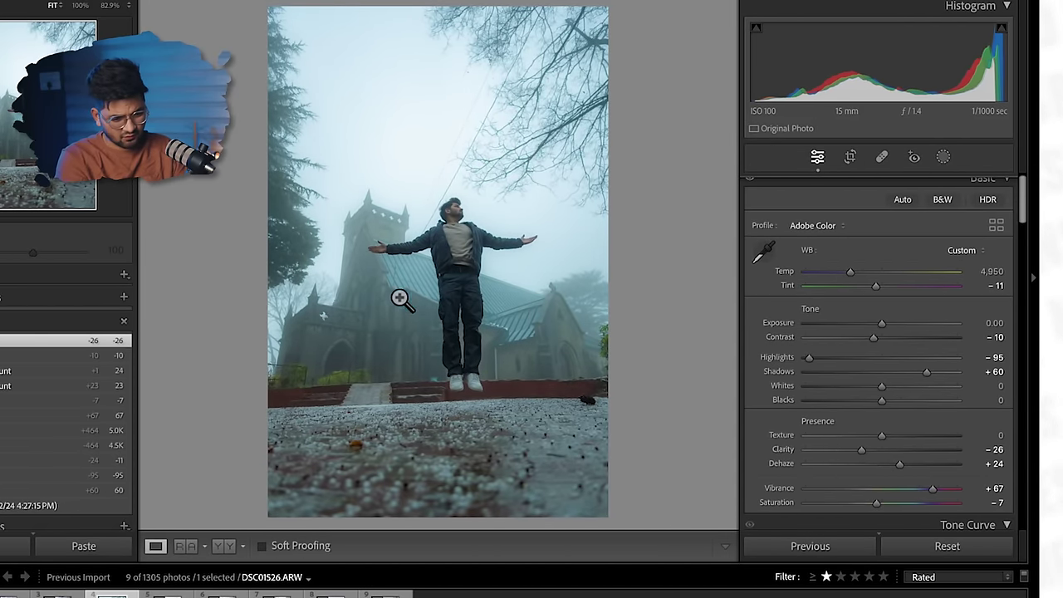
{"action": "left_click", "coordinate": [457, 222]}
{"action": "left_click", "coordinate": [553, 316]}
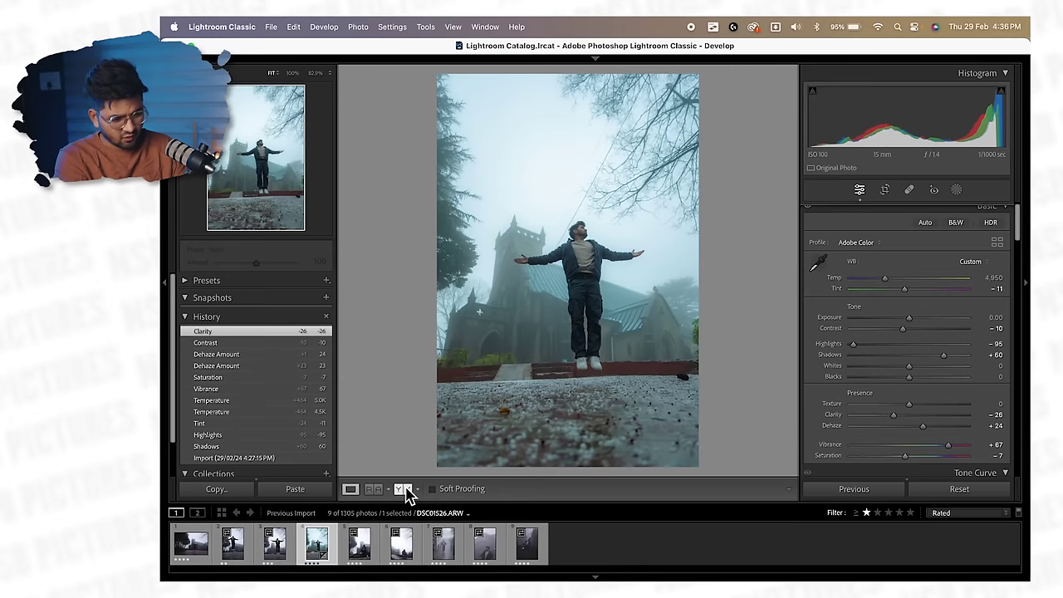
{"action": "left_click", "coordinate": [222, 545]}
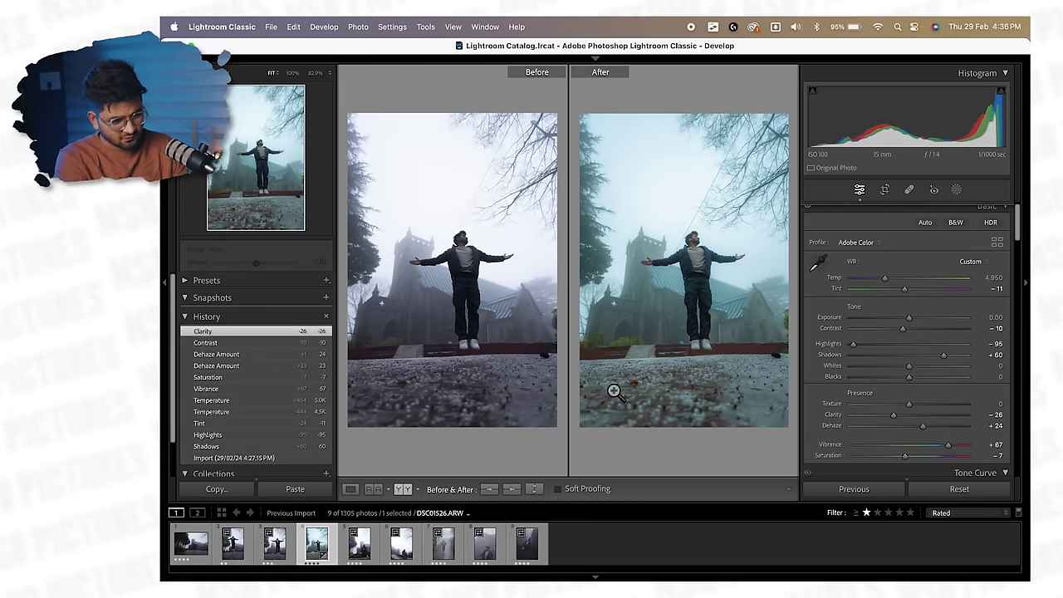
{"action": "left_click", "coordinate": [352, 489]}
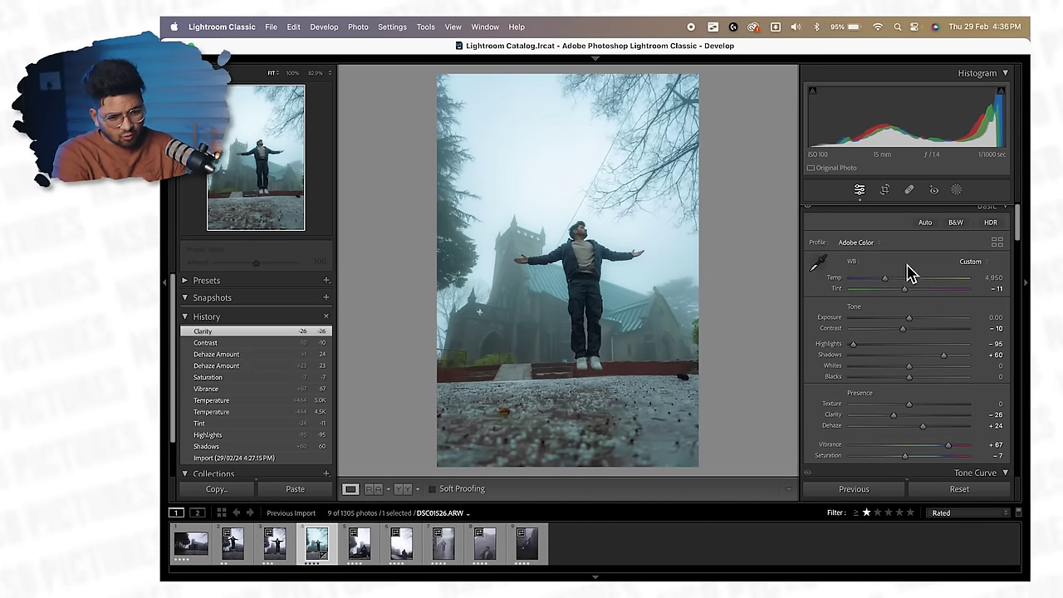
Add a linear gradient mask rising from the stony ground to the low wall behind the man
{"action": "left_click", "coordinate": [955, 190]}
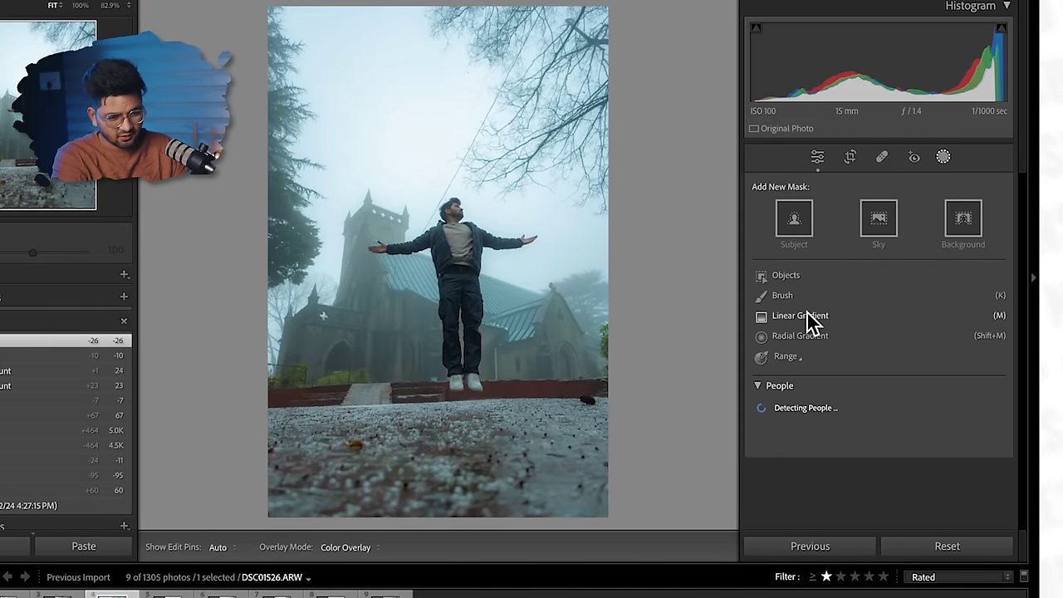
{"action": "left_click", "coordinate": [800, 316]}
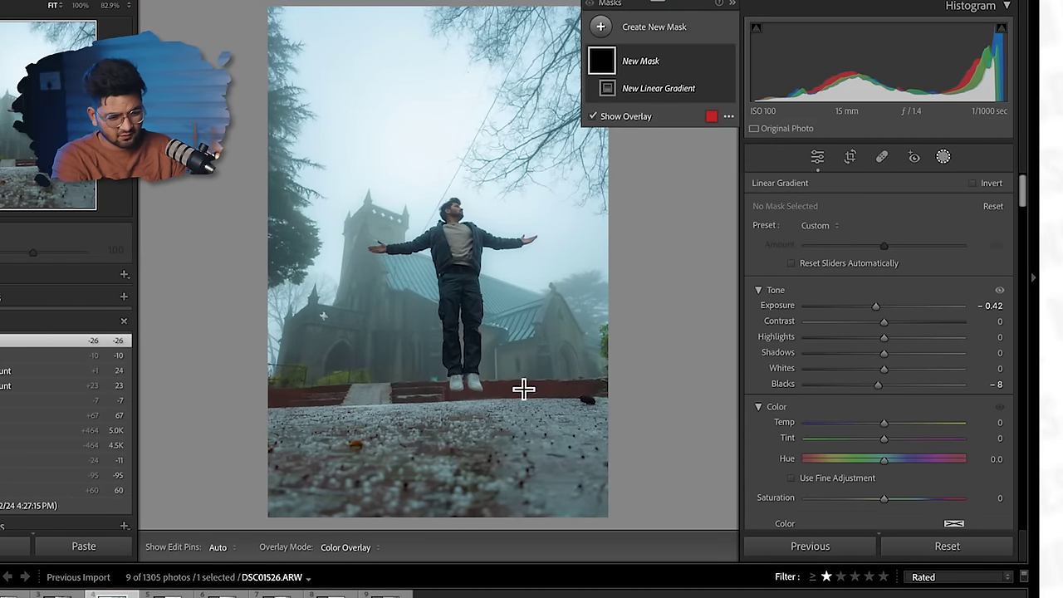
{"action": "left_click_drag", "start_coordinate": [484, 476], "coordinate": [474, 357]}
Adjust the ground gradient's Clarity and Dehaze and set its Exposure to -0.70
{"action": "scroll", "coordinate": [860, 415], "scroll_direction": "down", "scroll_amount": 2}
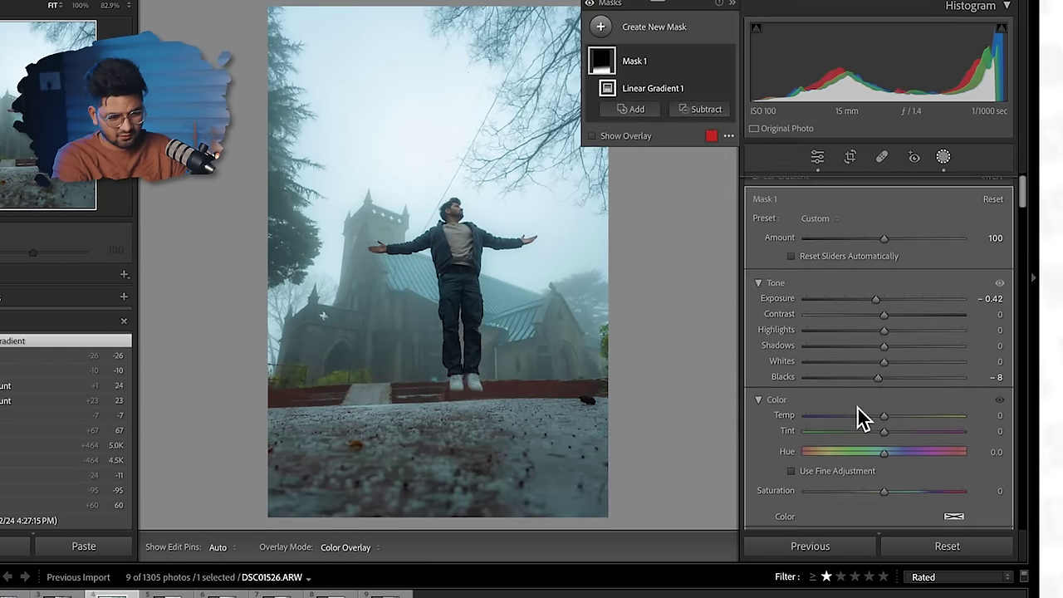
{"action": "scroll", "coordinate": [864, 428], "scroll_direction": "down", "scroll_amount": 10}
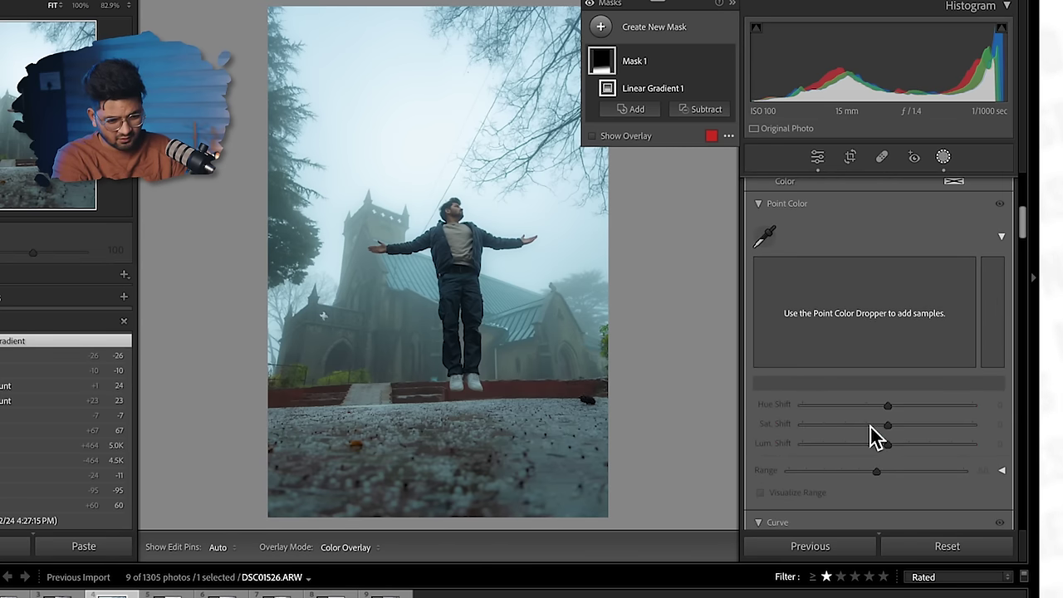
{"action": "scroll", "coordinate": [871, 431], "scroll_direction": "down", "scroll_amount": 8}
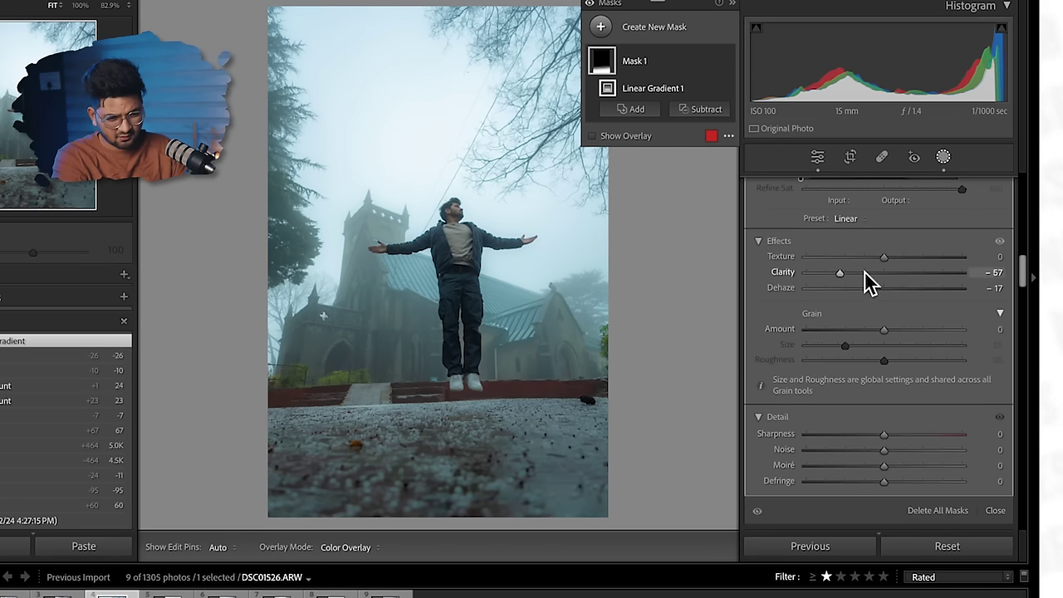
{"action": "left_click_drag", "start_coordinate": [840, 272], "coordinate": [871, 309]}
{"action": "scroll", "coordinate": [863, 303], "scroll_direction": "up", "scroll_amount": 15}
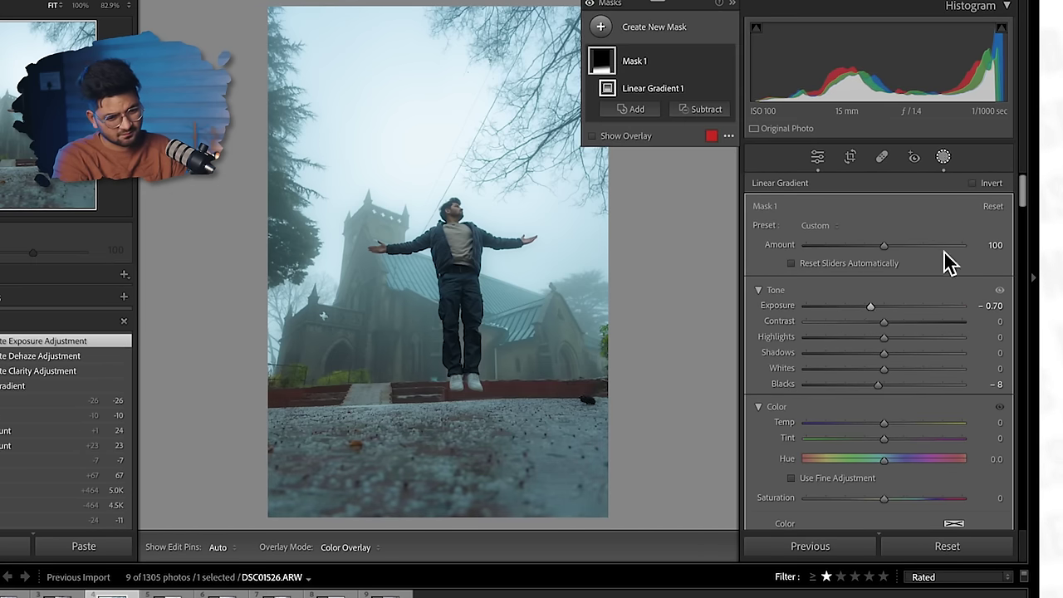
Add a radial gradient mask and position it over the bright sky above the church tower
{"action": "left_click", "coordinate": [946, 158]}
{"action": "left_click", "coordinate": [670, 65]}
{"action": "left_click", "coordinate": [638, 28]}
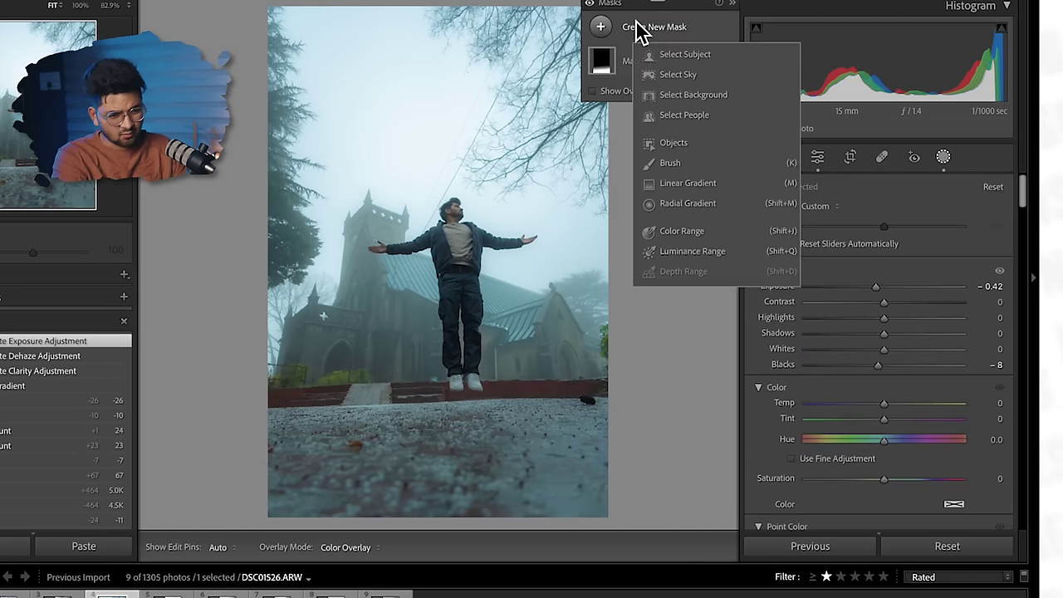
{"action": "left_click", "coordinate": [700, 207]}
{"action": "left_click_drag", "start_coordinate": [435, 223], "coordinate": [526, 380]}
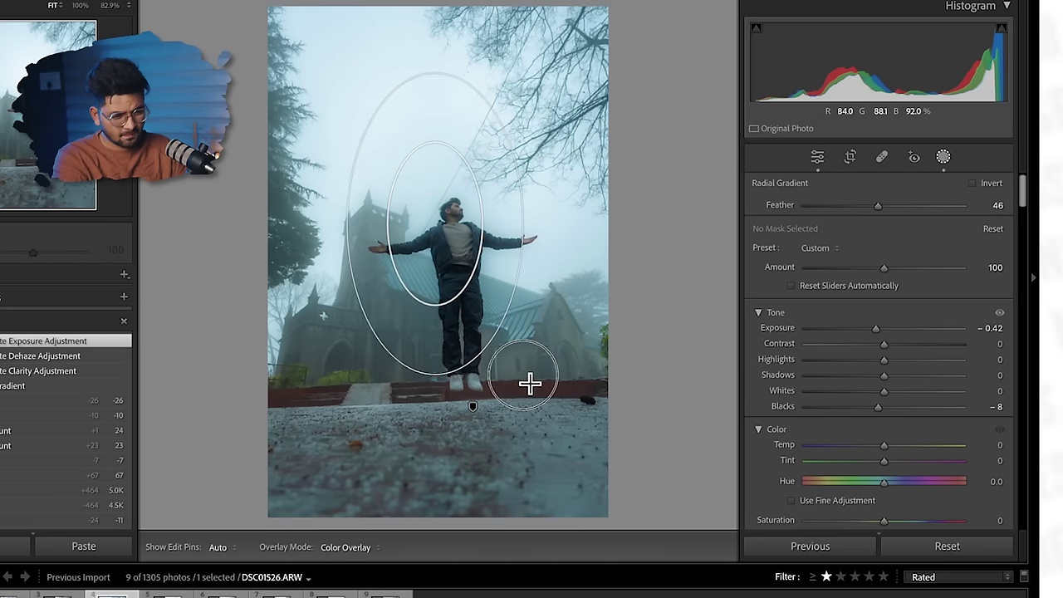
{"action": "left_click_drag", "start_coordinate": [567, 418], "coordinate": [572, 415]}
{"action": "mouse_move", "coordinate": [452, 230]}
{"action": "left_mouse_down"}
{"action": "mouse_move", "coordinate": [479, 241]}
{"action": "mouse_move", "coordinate": [484, 220]}
{"action": "mouse_move", "coordinate": [406, 112]}
{"action": "left_mouse_up"}
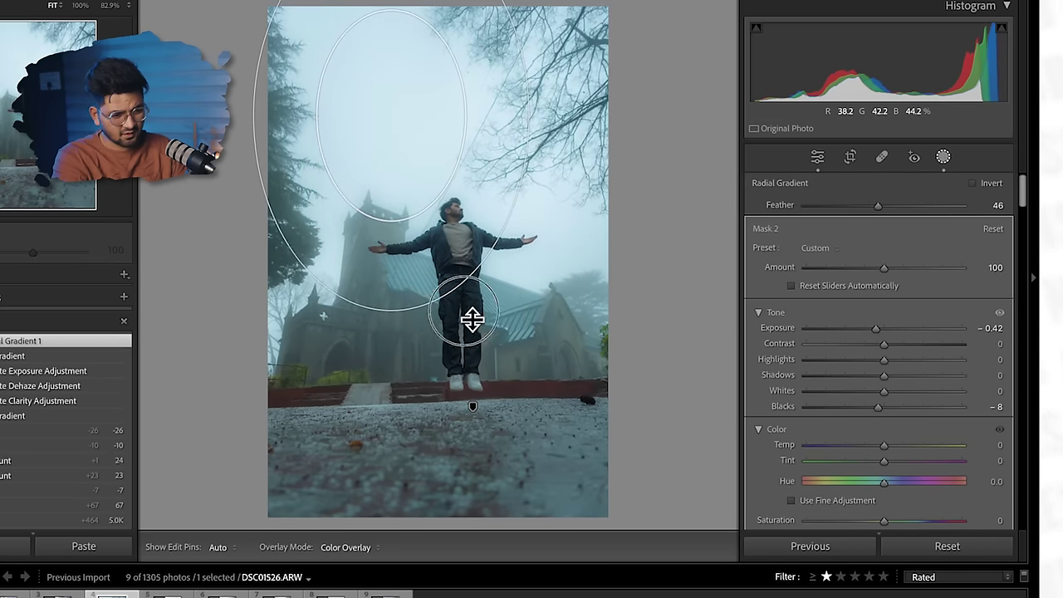
Enlarge the radial gradient across the upper sky down to the man's head and set its Feather to 39
{"action": "left_click_drag", "start_coordinate": [544, 323], "coordinate": [498, 332]}
{"action": "left_click_drag", "start_coordinate": [392, 335], "coordinate": [559, 337]}
{"action": "left_click_drag", "start_coordinate": [407, 128], "coordinate": [372, 83]}
{"action": "left_click_drag", "start_coordinate": [438, 172], "coordinate": [449, 191]}
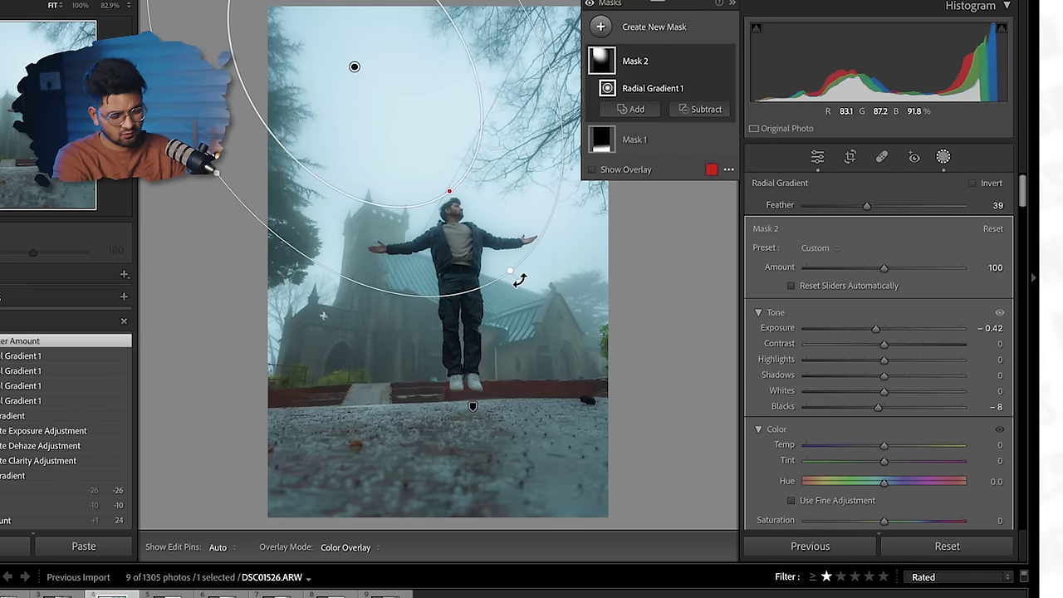
{"action": "left_click_drag", "start_coordinate": [511, 271], "coordinate": [562, 329]}
Set the sky radial mask's Exposure to 0.20 and Clarity to -27, and reset its Dehaze to 0
{"action": "double_click", "coordinate": [782, 326]}
{"action": "left_click_drag", "start_coordinate": [885, 333], "coordinate": [888, 333]}
{"action": "scroll", "coordinate": [910, 469], "scroll_direction": "down", "scroll_amount": 2}
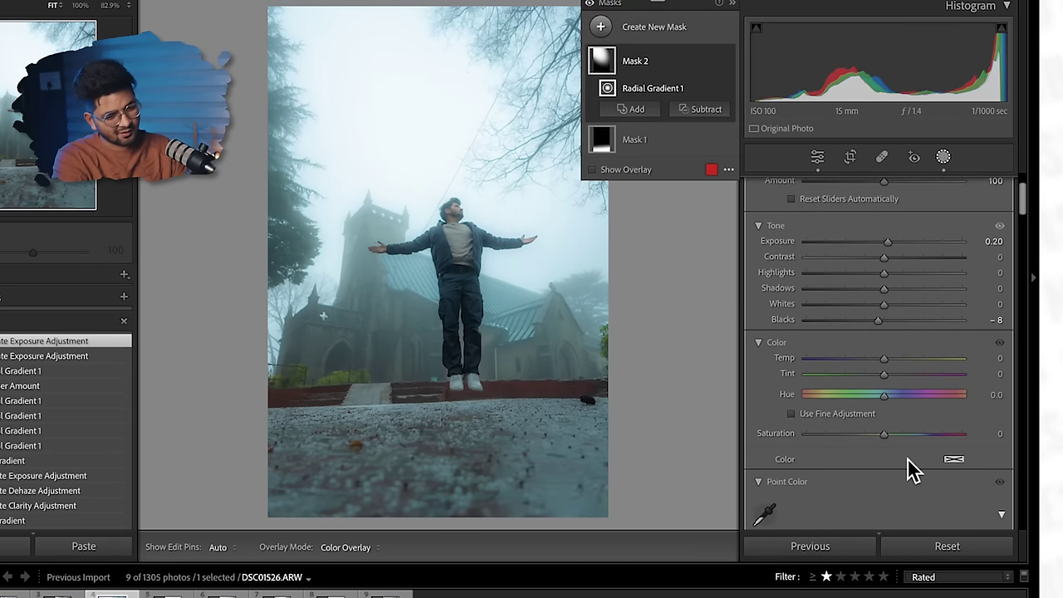
{"action": "scroll", "coordinate": [897, 473], "scroll_direction": "down", "scroll_amount": 10}
{"action": "scroll", "coordinate": [893, 477], "scroll_direction": "up", "scroll_amount": 4}
{"action": "double_click", "coordinate": [872, 289]}
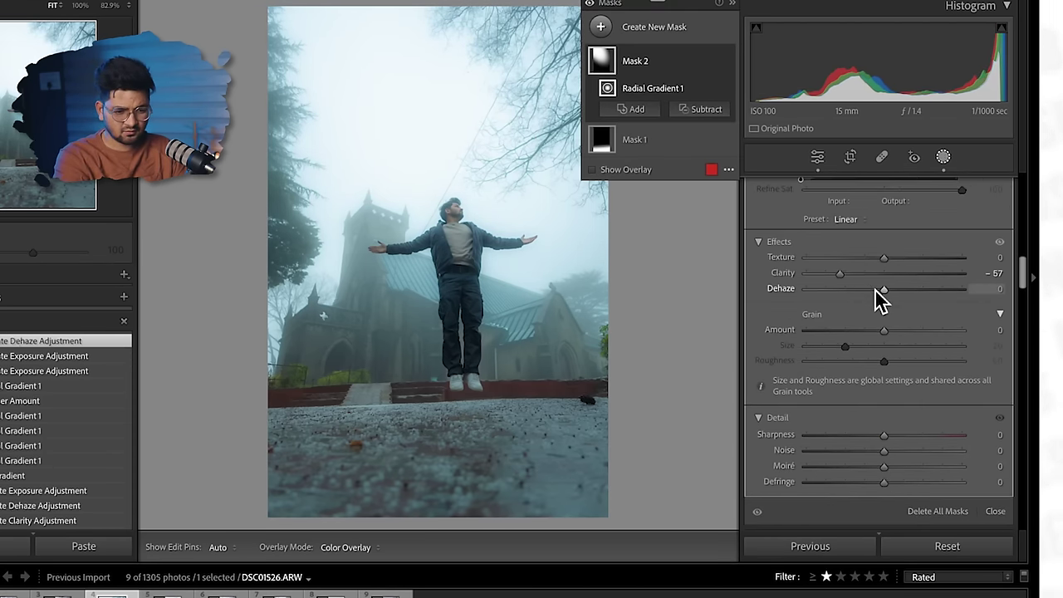
{"action": "double_click", "coordinate": [842, 274]}
{"action": "left_click_drag", "start_coordinate": [883, 273], "coordinate": [867, 274]}
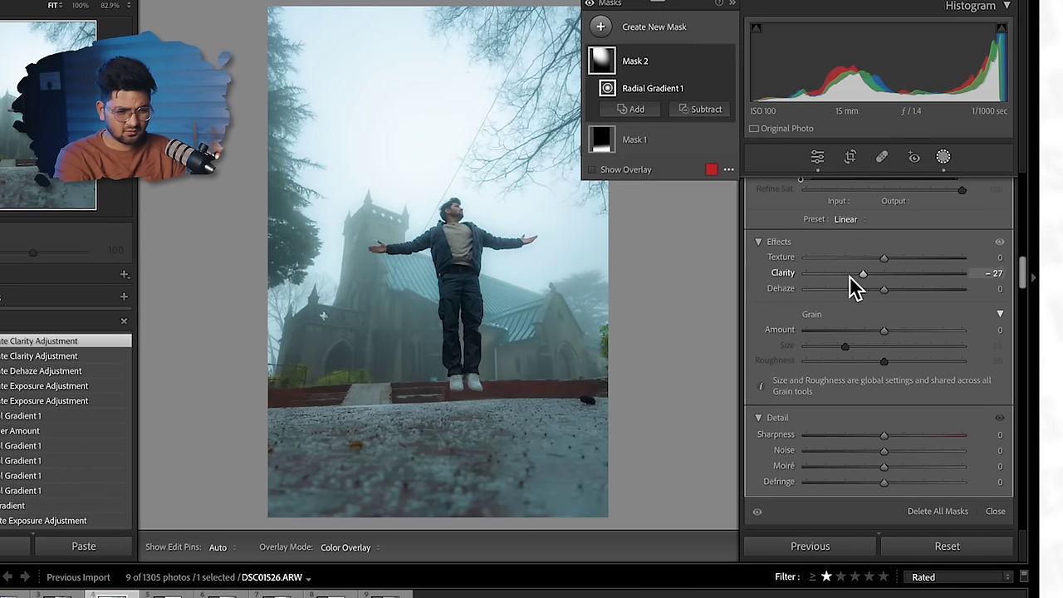
Fine-tune the sky radial mask's Dehaze and Saturation, and leave masking
{"action": "scroll", "coordinate": [920, 375], "scroll_direction": "down", "scroll_amount": 4}
{"action": "scroll", "coordinate": [920, 375], "scroll_direction": "up", "scroll_amount": 3}
{"action": "scroll", "coordinate": [919, 374], "scroll_direction": "up", "scroll_amount": 3}
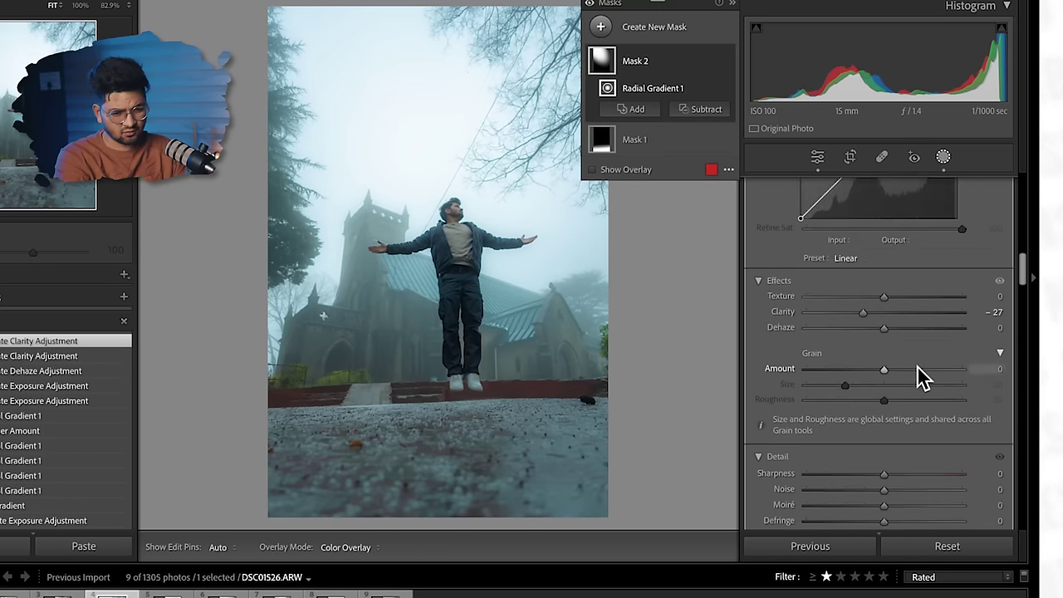
{"action": "mouse_move", "coordinate": [885, 332]}
{"action": "left_mouse_down"}
{"action": "mouse_move", "coordinate": [859, 335]}
{"action": "mouse_move", "coordinate": [885, 341]}
{"action": "left_mouse_up"}
{"action": "scroll", "coordinate": [913, 383], "scroll_direction": "up", "scroll_amount": 5}
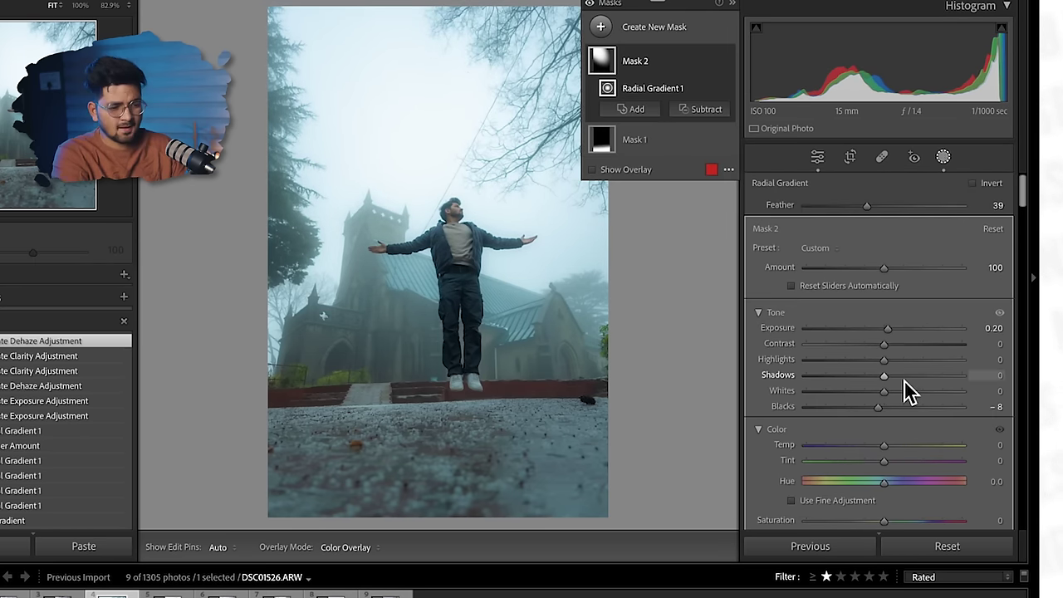
{"action": "scroll", "coordinate": [912, 396], "scroll_direction": "down", "scroll_amount": 4}
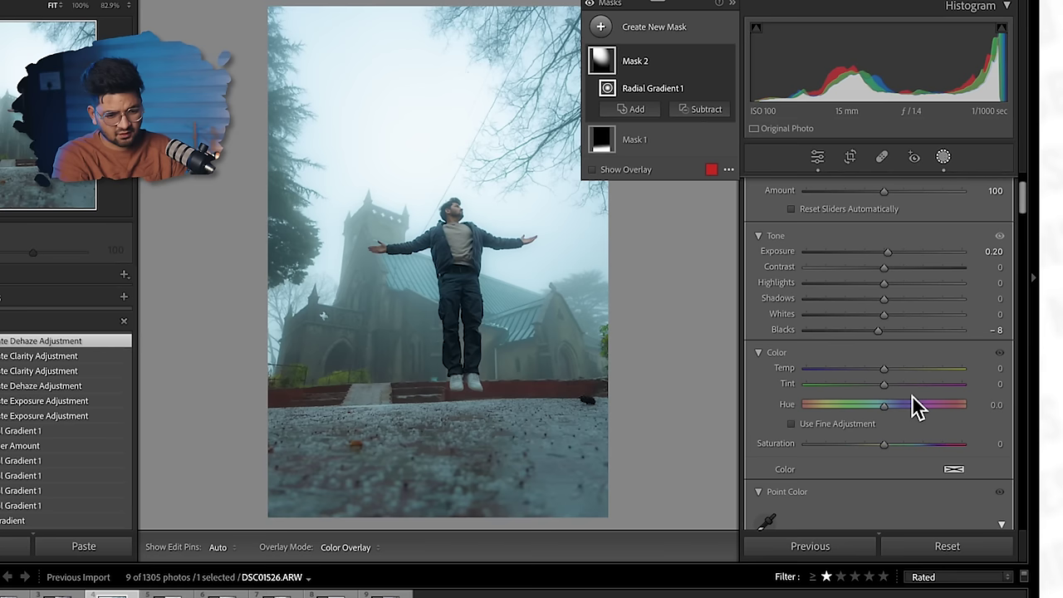
{"action": "scroll", "coordinate": [912, 448], "scroll_direction": "down", "scroll_amount": 8}
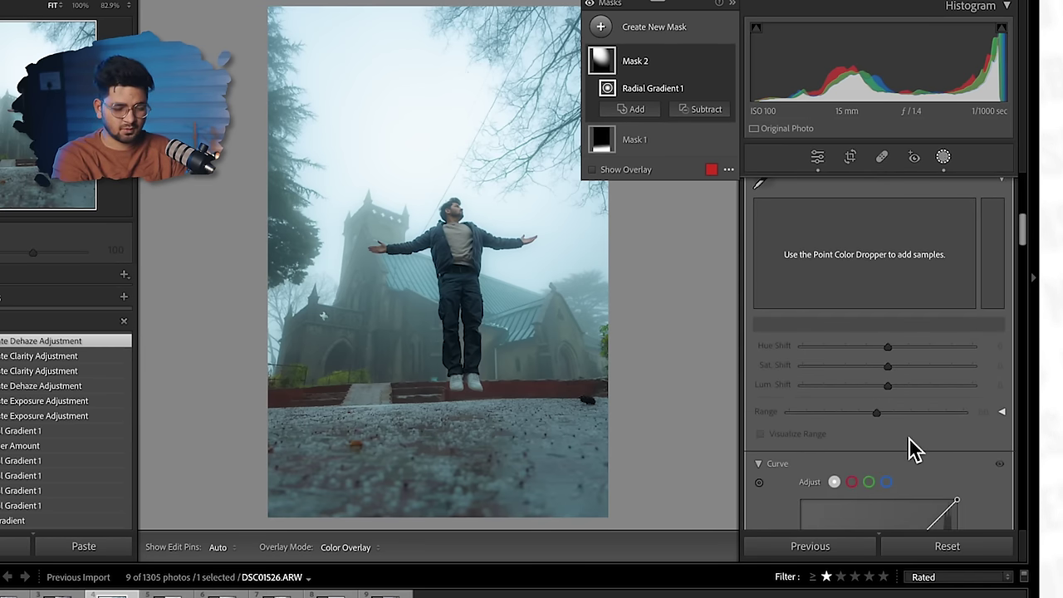
{"action": "scroll", "coordinate": [913, 449], "scroll_direction": "up", "scroll_amount": 7}
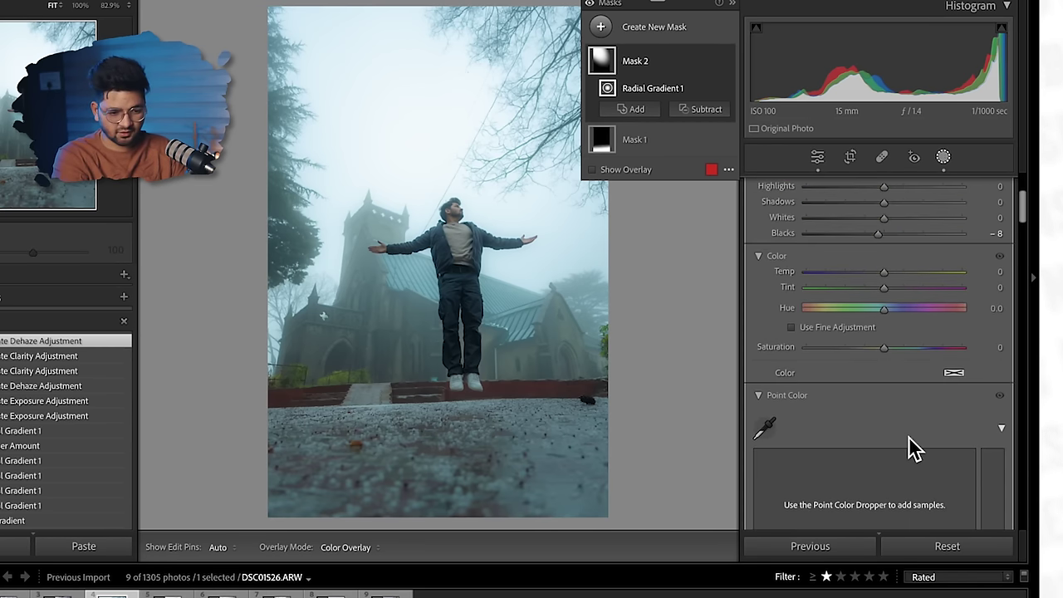
{"action": "left_click_drag", "start_coordinate": [911, 351], "coordinate": [902, 351]}
{"action": "left_click", "coordinate": [947, 157]}
{"action": "left_click_drag", "start_coordinate": [457, 235], "coordinate": [490, 344]}
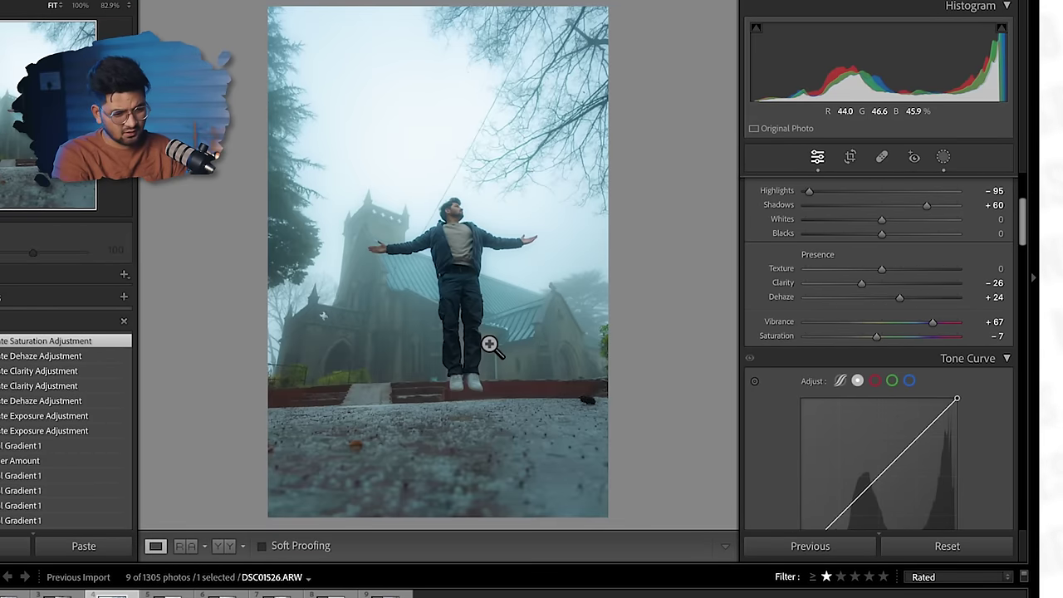
Darken the photo's edges with a manual lens vignetting Amount of -35 and Midpoint of 0
{"action": "scroll", "coordinate": [933, 443], "scroll_direction": "down", "scroll_amount": 8}
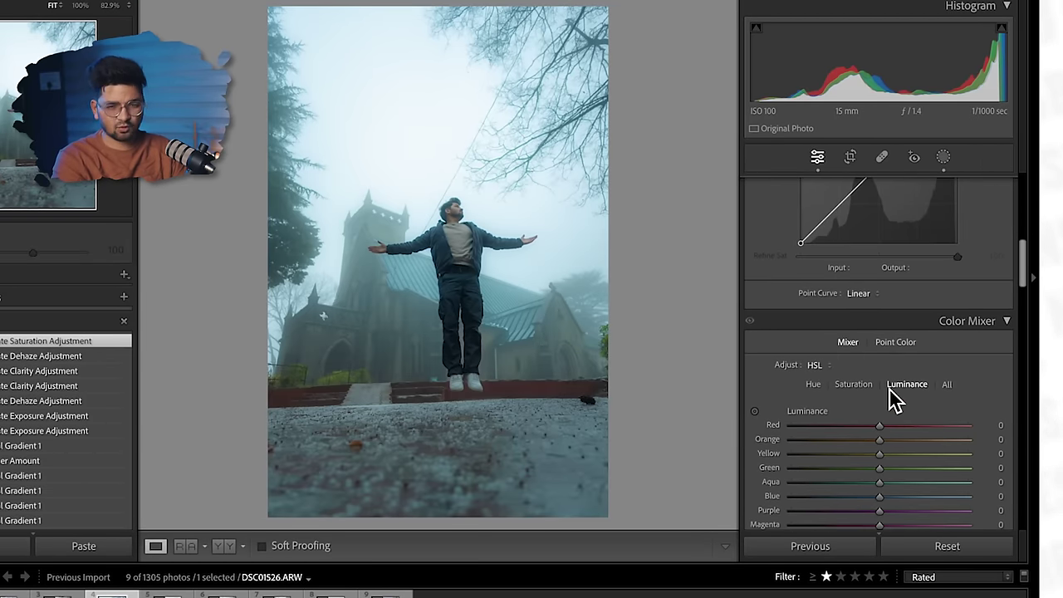
{"action": "scroll", "coordinate": [892, 399], "scroll_direction": "down", "scroll_amount": 15}
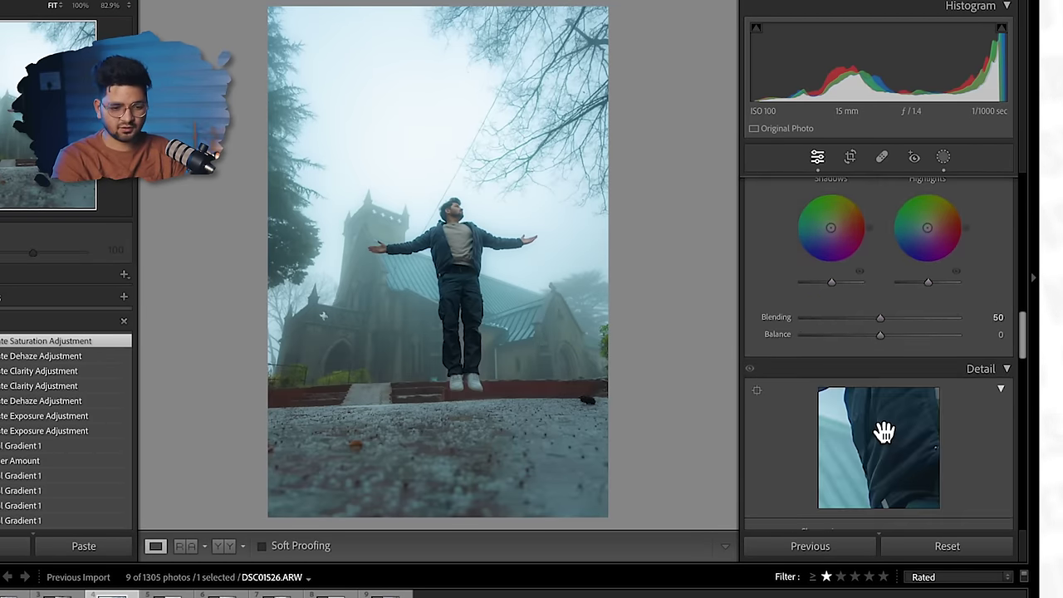
{"action": "scroll", "coordinate": [880, 440], "scroll_direction": "down", "scroll_amount": 10}
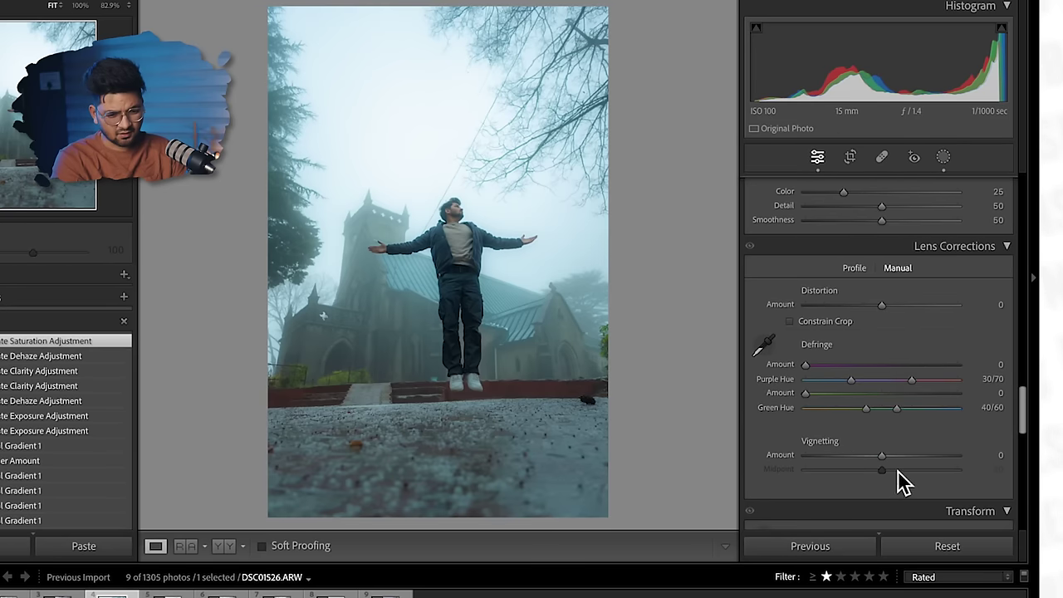
{"action": "left_click_drag", "start_coordinate": [882, 456], "coordinate": [786, 473]}
{"action": "left_click_drag", "start_coordinate": [857, 456], "coordinate": [855, 456]}
Shift the Blue hue to +9 and lower the Blue luminance to -22 in the HSL color mixer
{"action": "scroll", "coordinate": [925, 465], "scroll_direction": "up", "scroll_amount": 20}
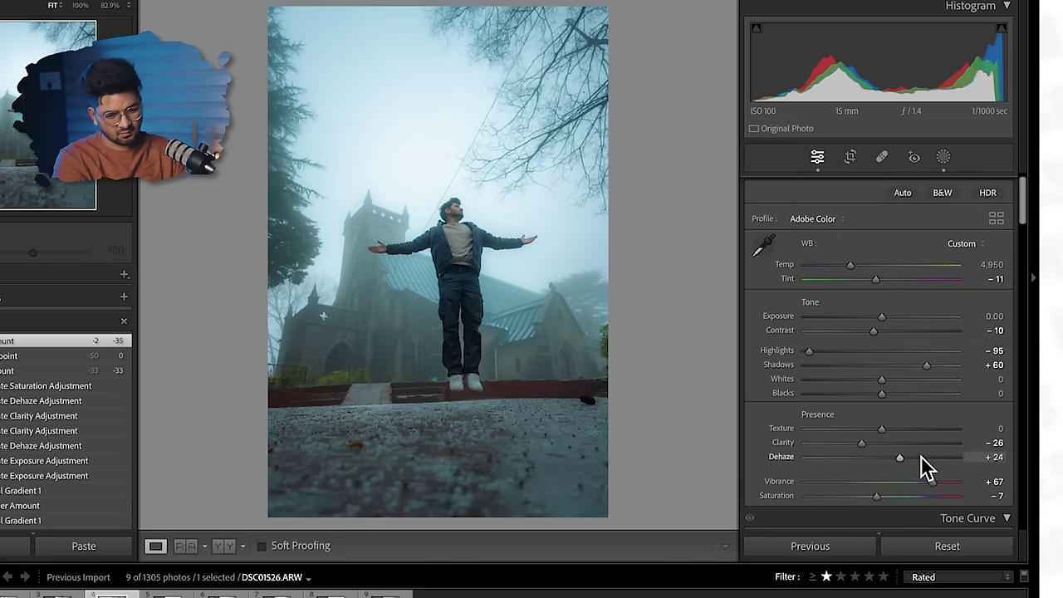
{"action": "scroll", "coordinate": [927, 461], "scroll_direction": "down", "scroll_amount": 8}
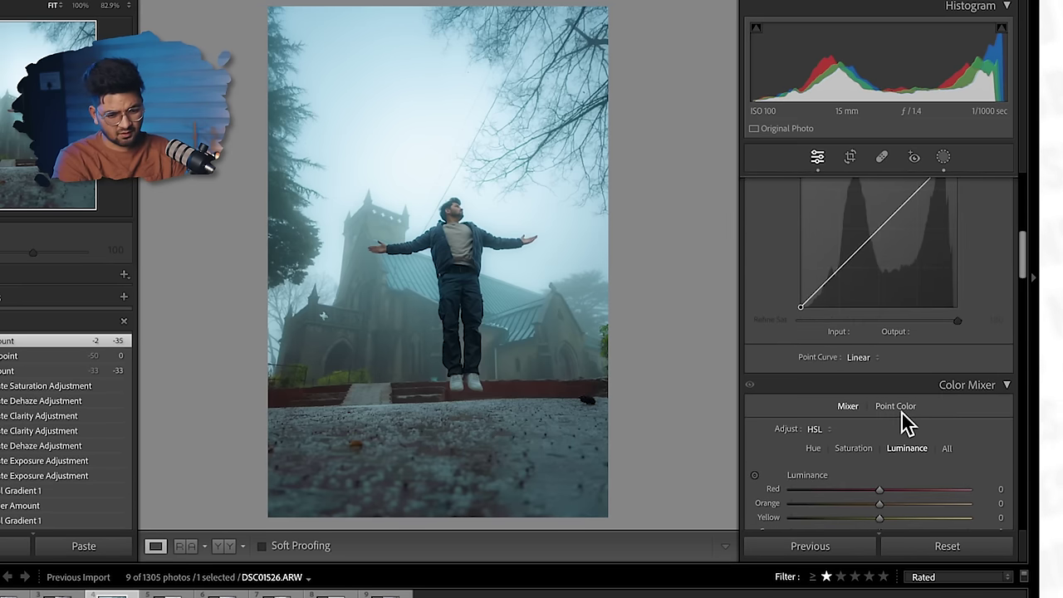
{"action": "left_click", "coordinate": [813, 325]}
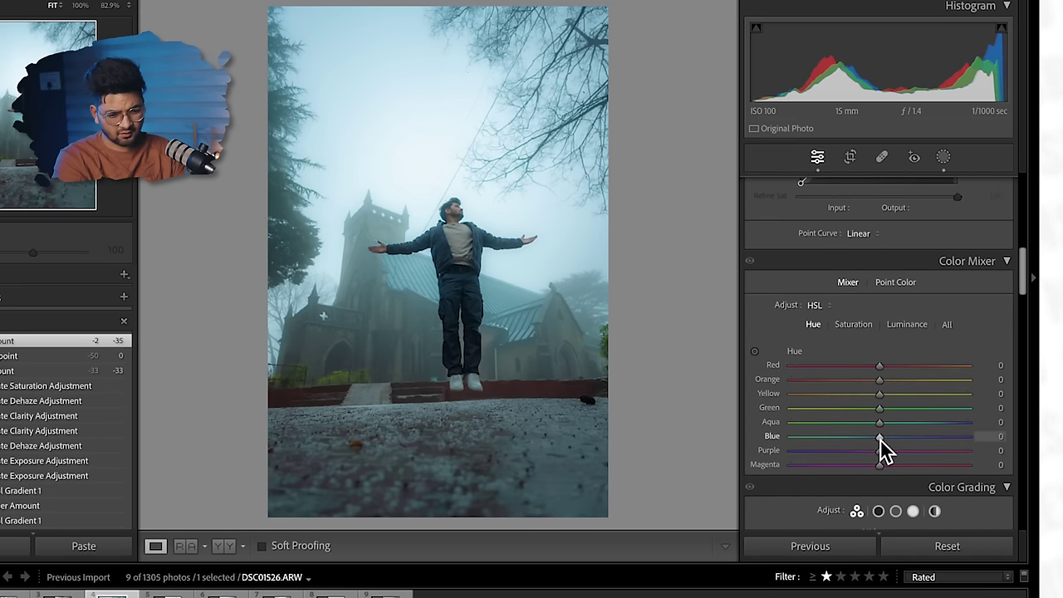
{"action": "left_click_drag", "start_coordinate": [880, 438], "coordinate": [859, 446]}
{"action": "left_click", "coordinate": [907, 326]}
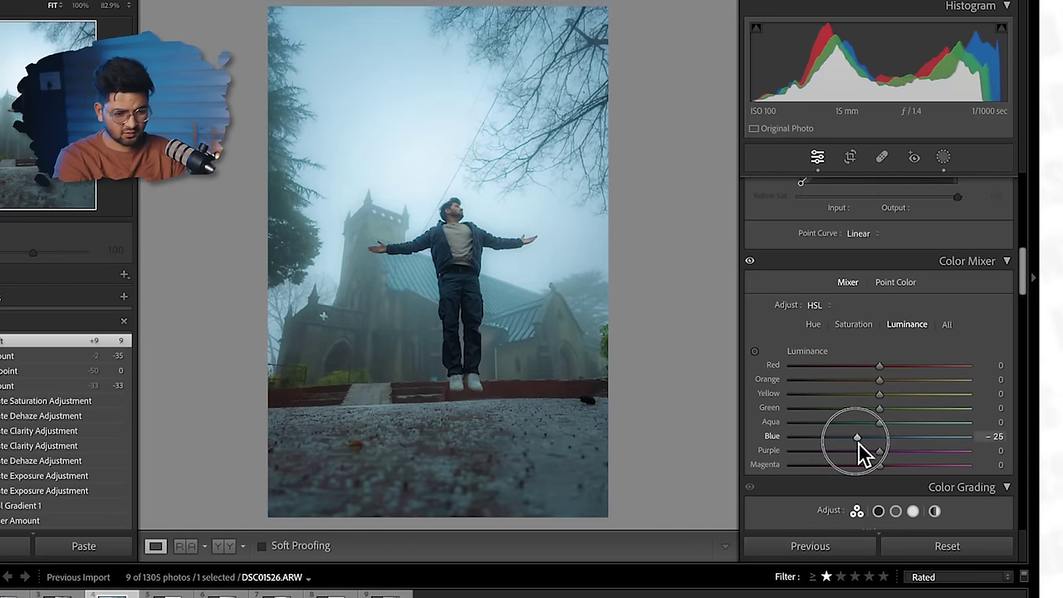
{"action": "left_click", "coordinate": [905, 327]}
{"action": "left_click", "coordinate": [905, 325]}
Raise Orange luminance to +28 and Yellow luminance to +18, and fine-tune the orange and yellow hues
{"action": "left_click_drag", "start_coordinate": [880, 380], "coordinate": [899, 396]}
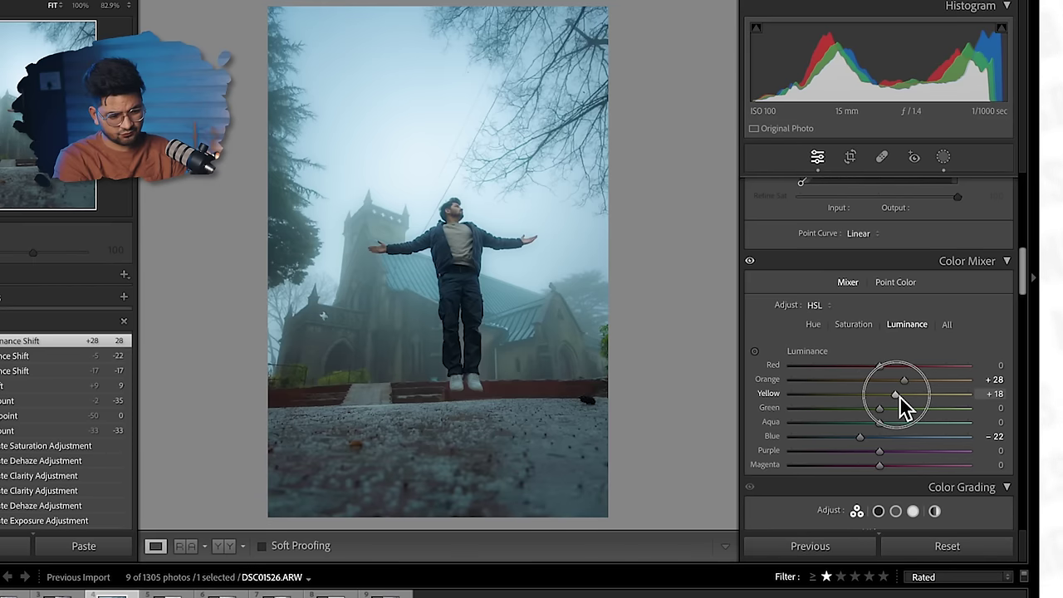
{"action": "left_click", "coordinate": [813, 324]}
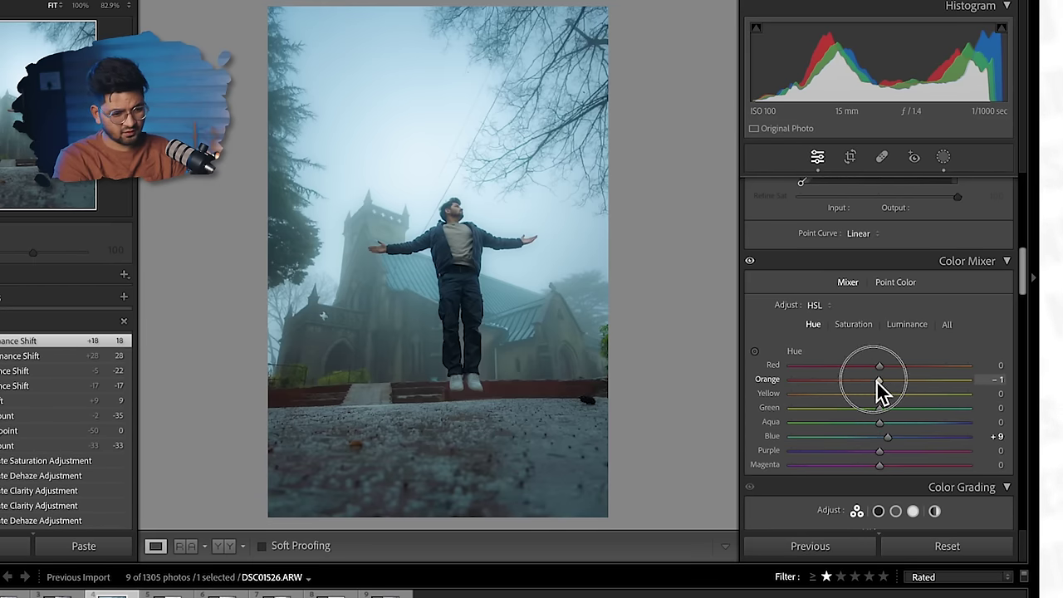
{"action": "left_click_drag", "start_coordinate": [872, 395], "coordinate": [878, 396]}
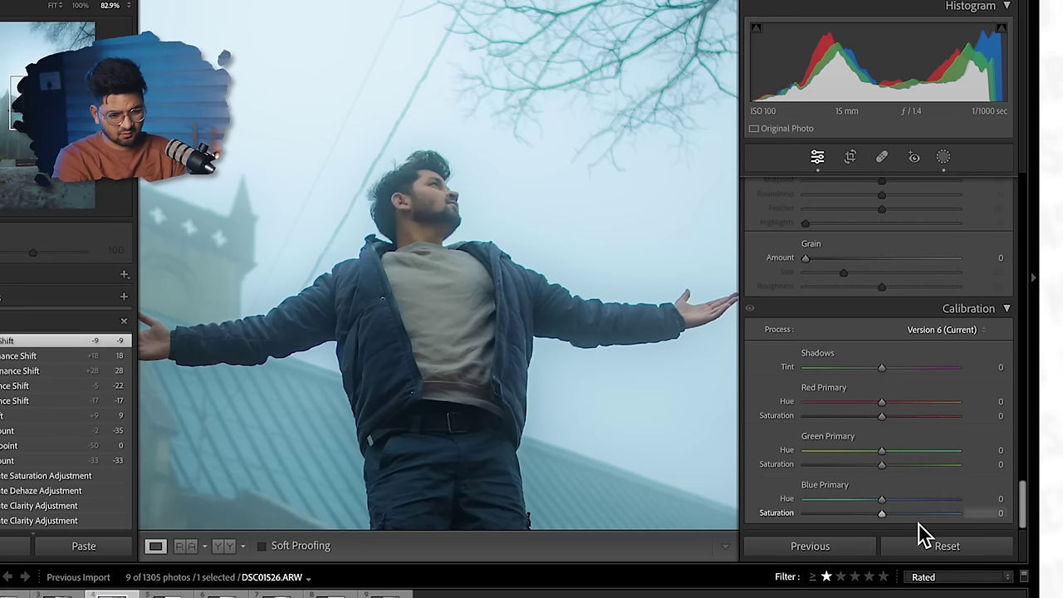
Calibrate the colors with Red Primary Hue -7 and Saturation +27, Green Primary Hue -8 and Blue Primary Hue +7, checking the man up close
{"action": "left_click_drag", "start_coordinate": [446, 339], "coordinate": [404, 298]}
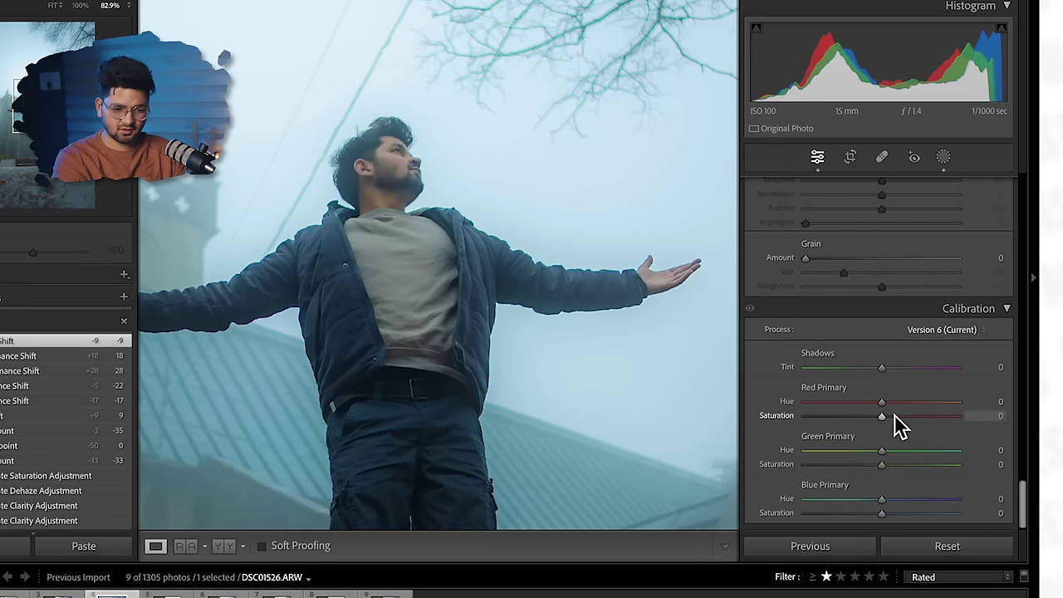
{"action": "left_click_drag", "start_coordinate": [885, 411], "coordinate": [875, 467]}
{"action": "left_click", "coordinate": [451, 299]}
{"action": "left_click", "coordinate": [449, 239]}
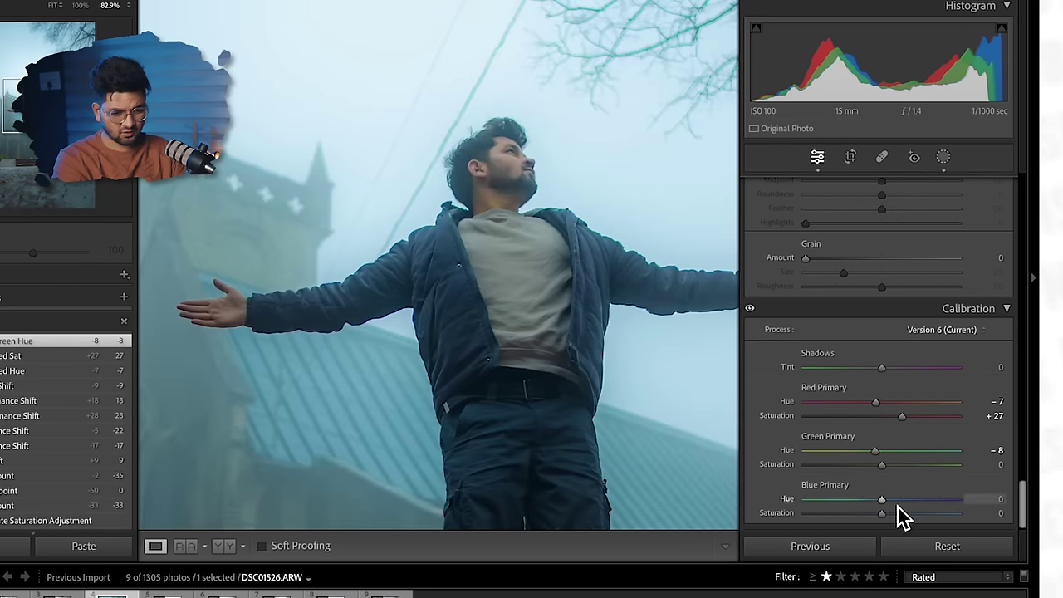
{"action": "left_click_drag", "start_coordinate": [883, 506], "coordinate": [888, 506]}
{"action": "key", "text": "z"}
Reduce the photo's overall Vibrance to +49
{"action": "scroll", "coordinate": [866, 415], "scroll_direction": "up", "scroll_amount": 15}
{"action": "scroll", "coordinate": [921, 481], "scroll_direction": "down", "scroll_amount": 3}
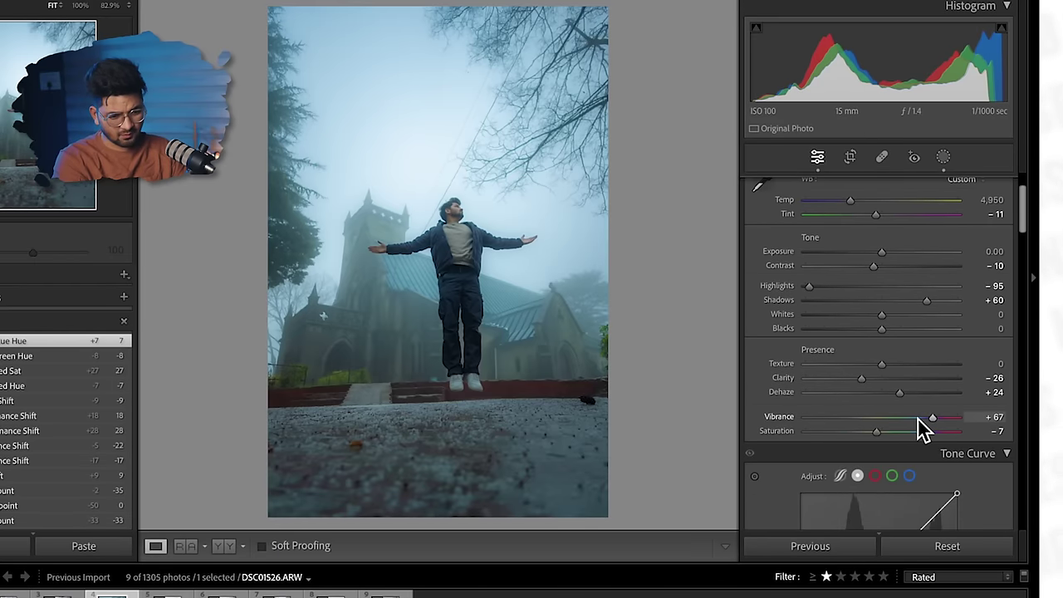
{"action": "left_click", "coordinate": [918, 420]}
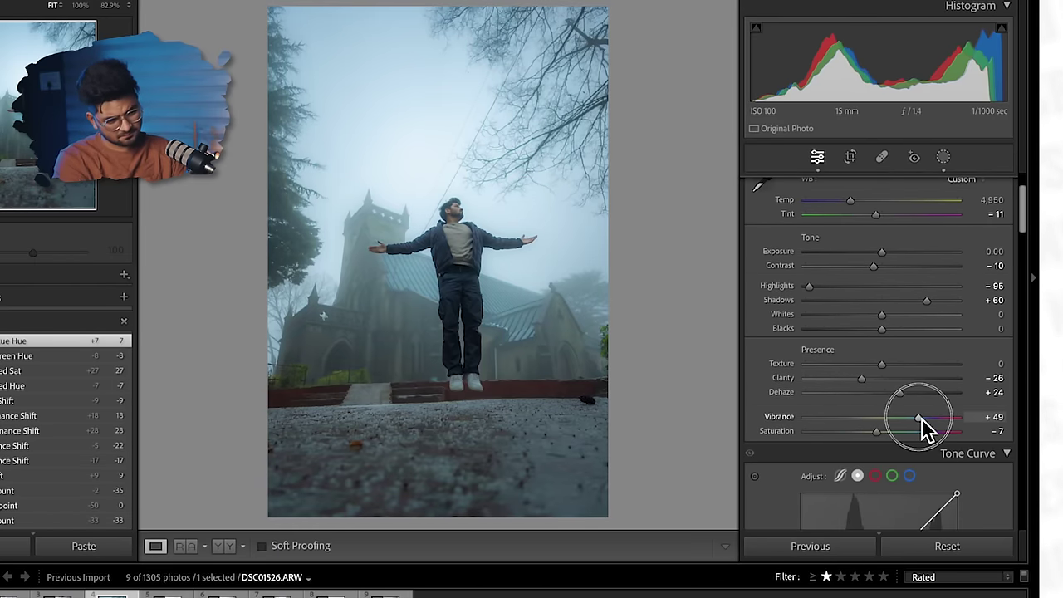
Add a linear gradient mask from the photo's left edge toward the man and set its Exposure to -1.09
{"action": "left_click", "coordinate": [943, 157]}
{"action": "left_click", "coordinate": [636, 27]}
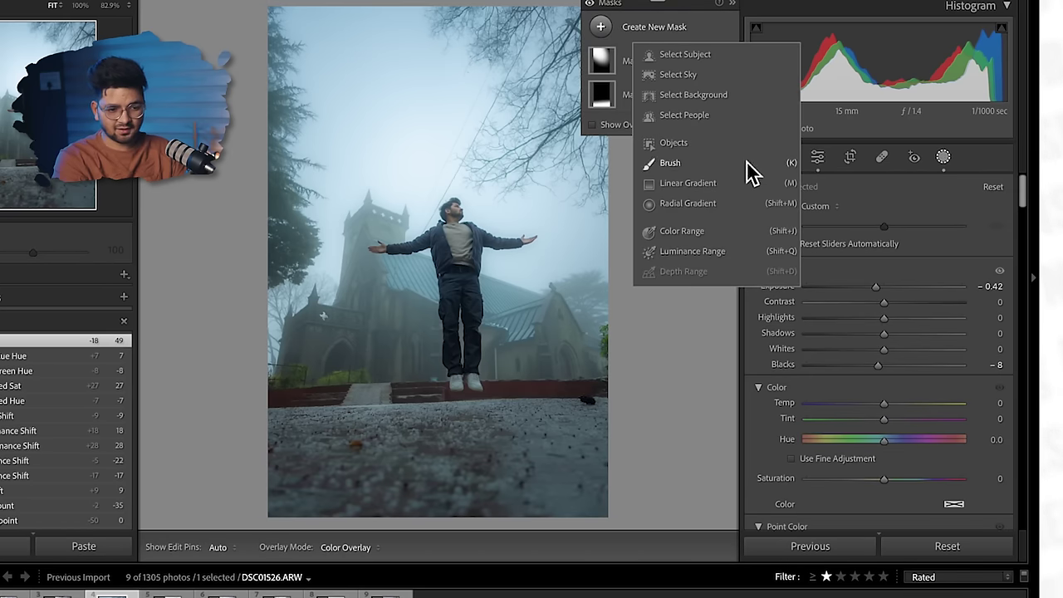
{"action": "left_click", "coordinate": [691, 184]}
{"action": "left_click_drag", "start_coordinate": [221, 318], "coordinate": [469, 282]}
{"action": "left_click_drag", "start_coordinate": [875, 306], "coordinate": [863, 308]}
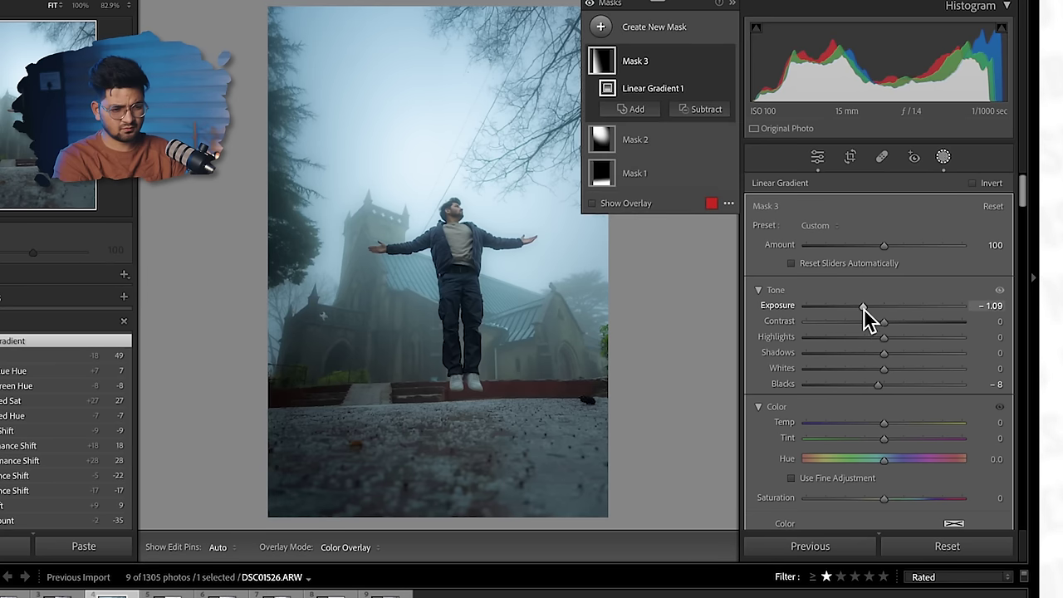
Add a second linear gradient to the same mask to darken the upper right branches, and adjust its position
{"action": "left_click", "coordinate": [640, 109]}
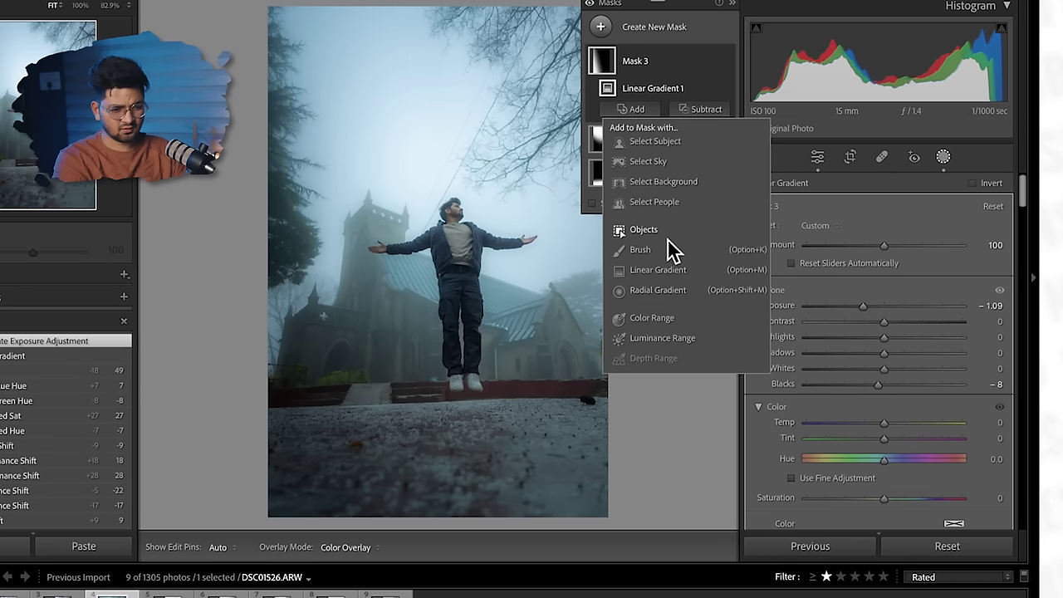
{"action": "left_click", "coordinate": [658, 270]}
{"action": "left_click_drag", "start_coordinate": [574, 84], "coordinate": [262, 270]}
{"action": "left_click_drag", "start_coordinate": [422, 179], "coordinate": [523, 172]}
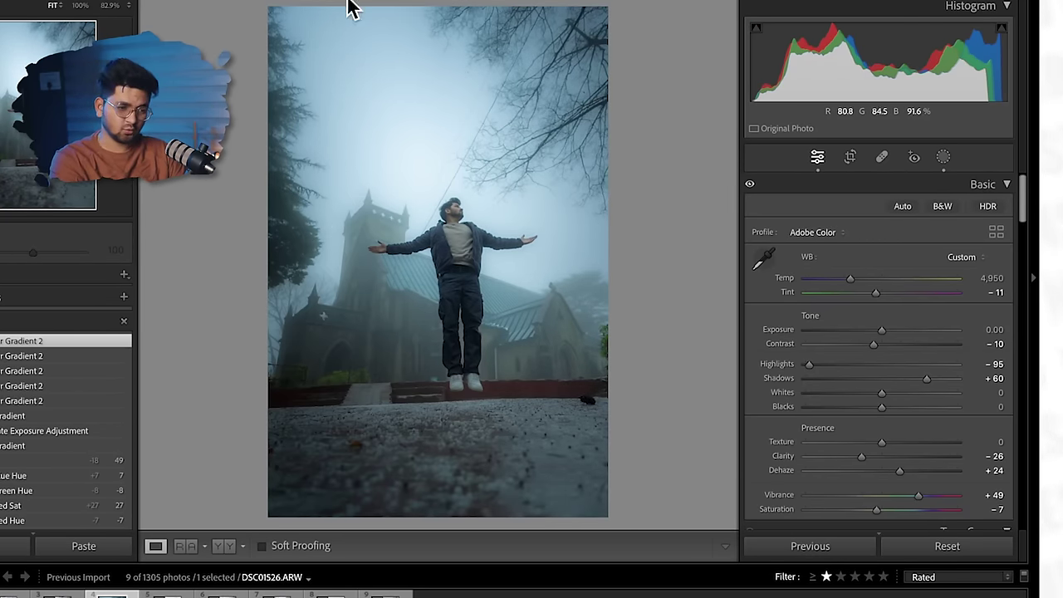
Add another radial gradient mask over the sky above the man and set its Exposure to about 0.50
{"action": "left_click", "coordinate": [947, 161]}
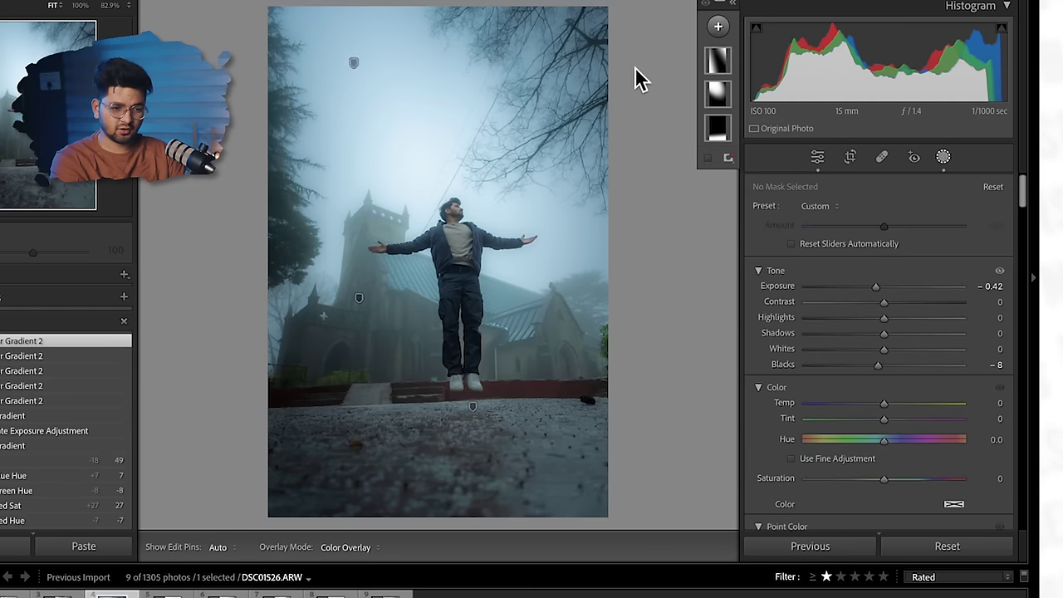
{"action": "left_click", "coordinate": [719, 30]}
{"action": "left_click", "coordinate": [745, 203]}
{"action": "left_click_drag", "start_coordinate": [357, 26], "coordinate": [456, 183]}
{"action": "left_click_drag", "start_coordinate": [363, 197], "coordinate": [499, 181]}
{"action": "left_click_drag", "start_coordinate": [883, 329], "coordinate": [891, 331]}
{"action": "left_click", "coordinate": [894, 329]}
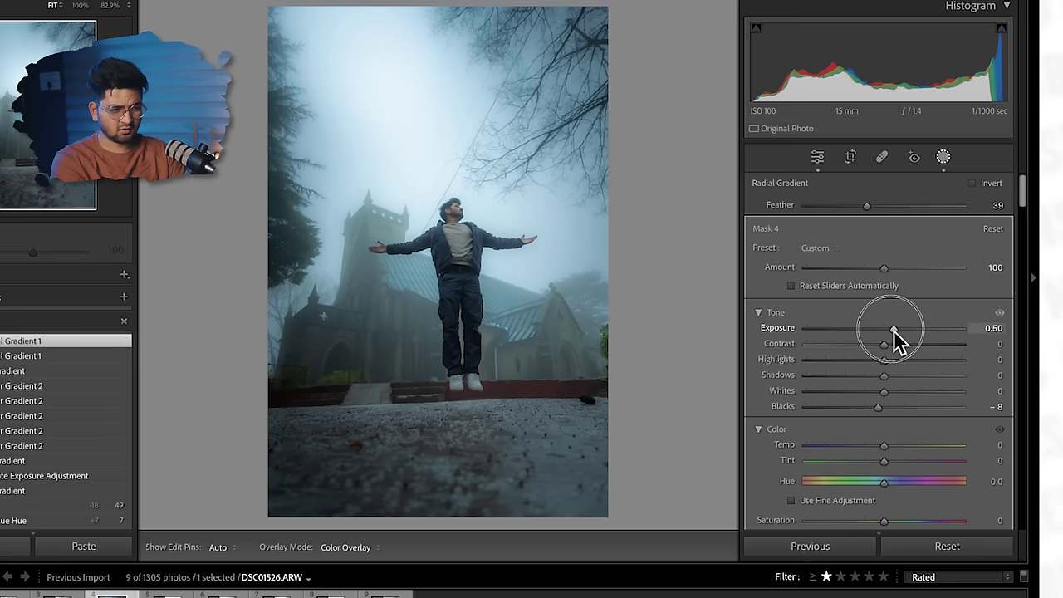
Reposition and resize the new sky radial gradient, adjust its feather, and compare the photo side by side before and after
{"action": "left_click_drag", "start_coordinate": [474, 174], "coordinate": [394, 59]}
{"action": "left_click_drag", "start_coordinate": [459, 132], "coordinate": [528, 219]}
{"action": "key", "text": "Escape"}
{"action": "left_click", "coordinate": [224, 547]}
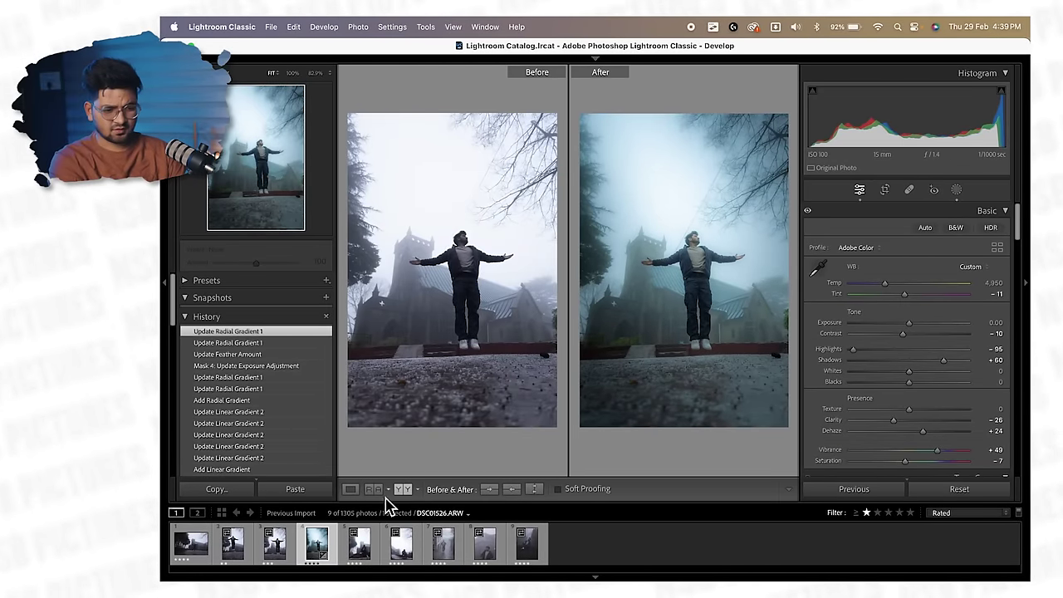
{"action": "left_click", "coordinate": [352, 490]}
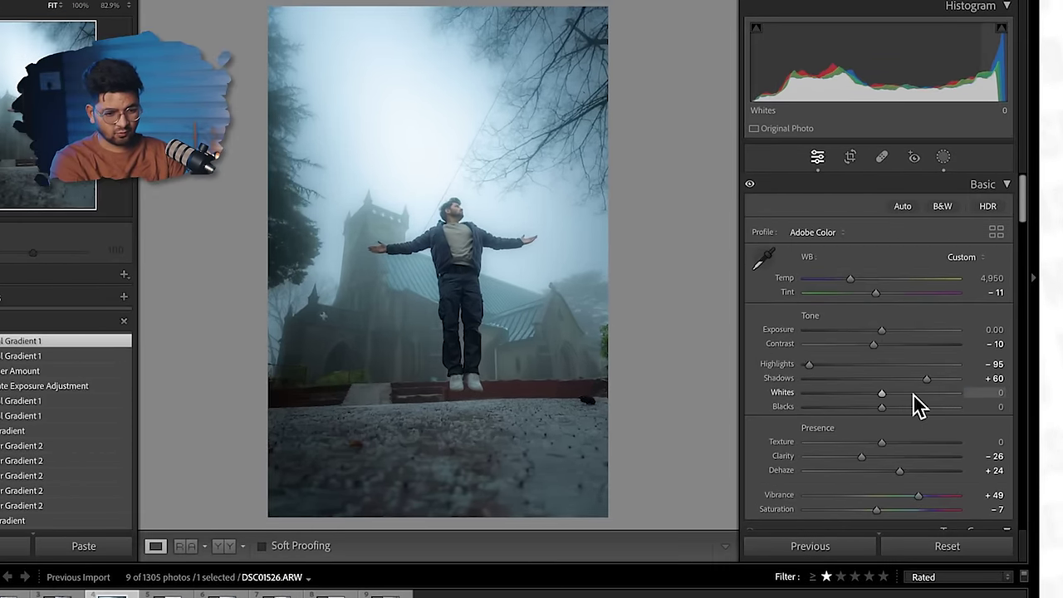
Set Whites to +7 and the Color Mixer saturation to Yellow -28, Green -91, Aqua -89 and Blue -14
{"action": "scroll", "coordinate": [908, 446], "scroll_direction": "down", "scroll_amount": 10}
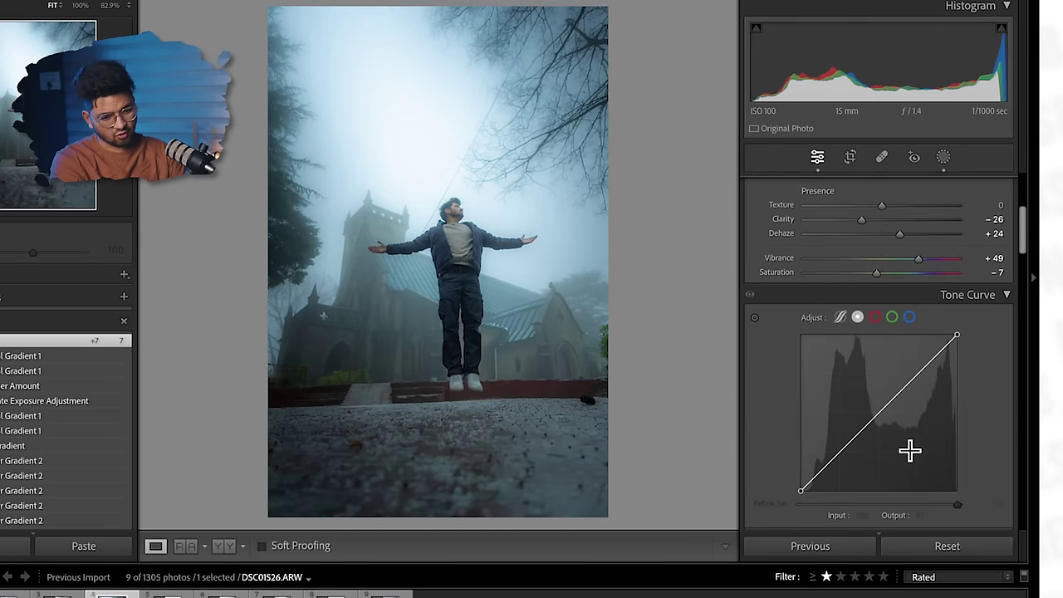
{"action": "scroll", "coordinate": [905, 446], "scroll_direction": "down", "scroll_amount": 5}
{"action": "left_click", "coordinate": [855, 254]}
{"action": "left_click_drag", "start_coordinate": [879, 337], "coordinate": [810, 326]}
{"action": "left_click_drag", "start_coordinate": [879, 366], "coordinate": [894, 388]}
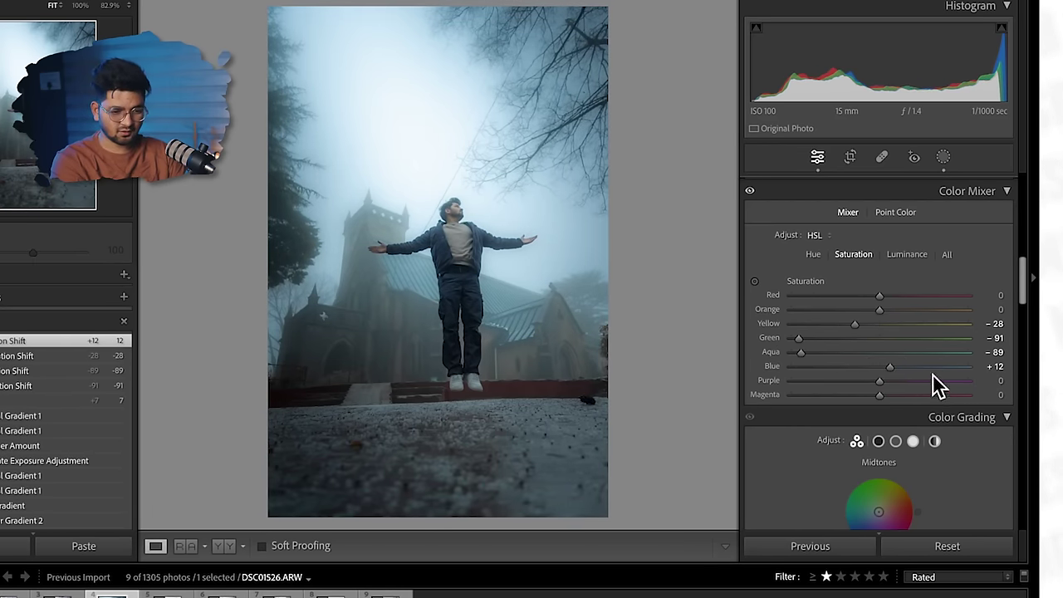
{"action": "left_click_drag", "start_coordinate": [864, 367], "coordinate": [708, 366]}
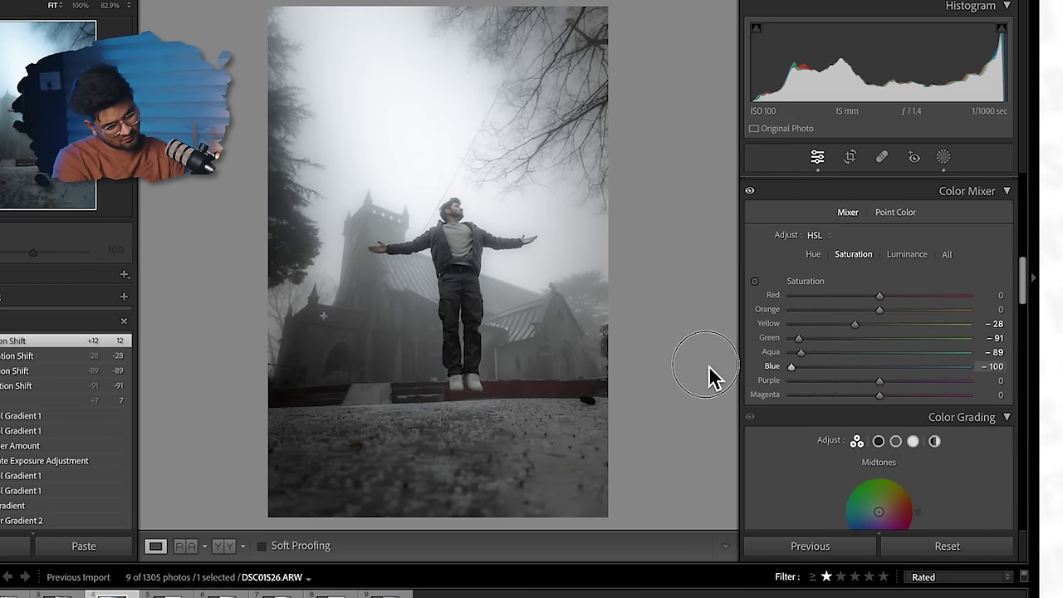
{"action": "left_click_drag", "start_coordinate": [772, 382], "coordinate": [872, 391]}
Set the Calibration Blue Primary Saturation to +58 and compare the man up close side by side before and after
{"action": "scroll", "coordinate": [925, 439], "scroll_direction": "down", "scroll_amount": 10}
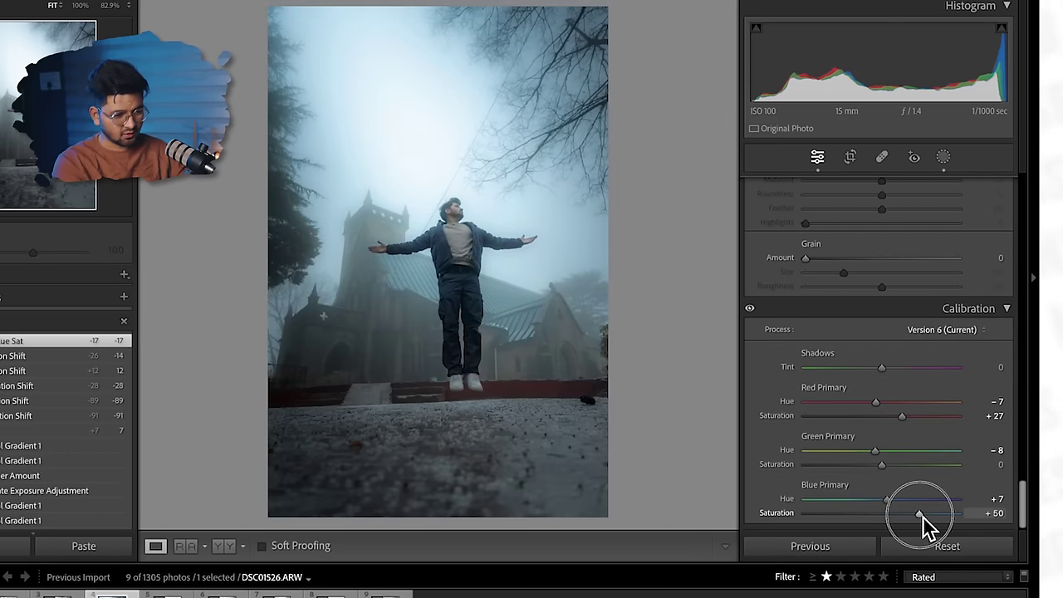
{"action": "left_click_drag", "start_coordinate": [920, 515], "coordinate": [929, 521]}
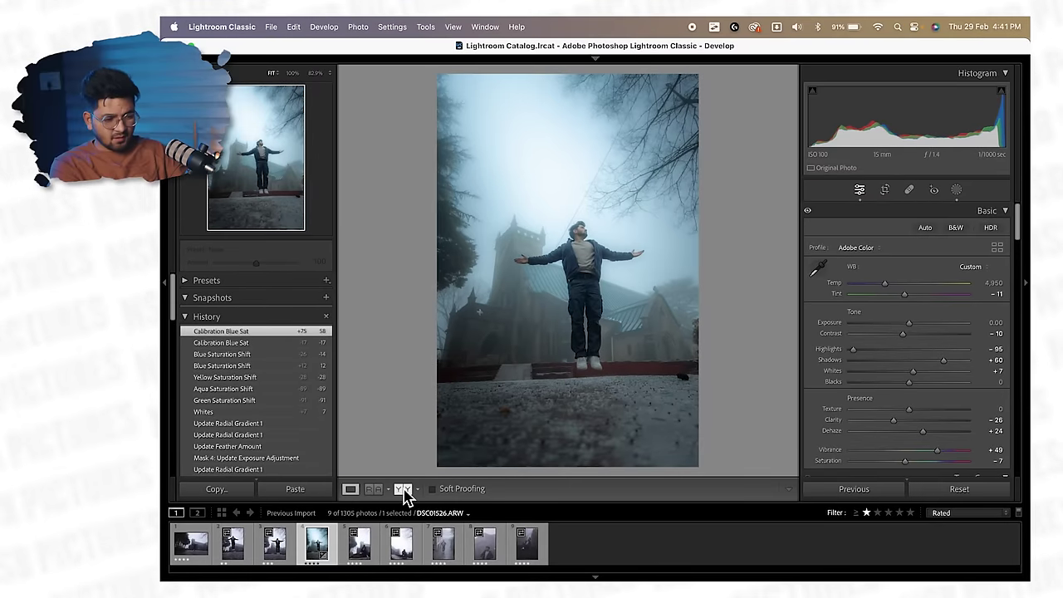
{"action": "left_click", "coordinate": [223, 546]}
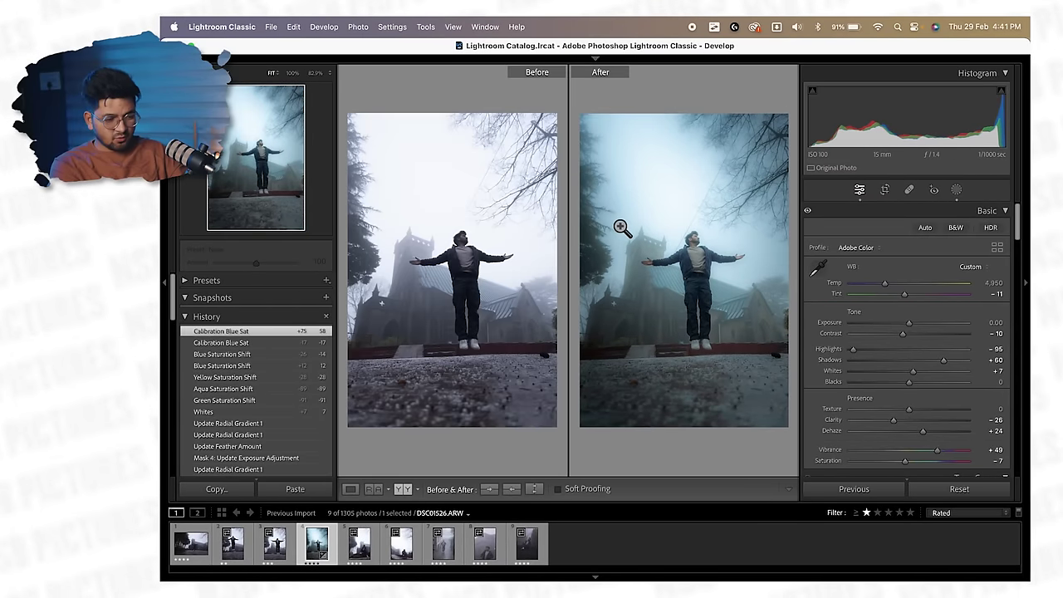
{"action": "left_click", "coordinate": [719, 246]}
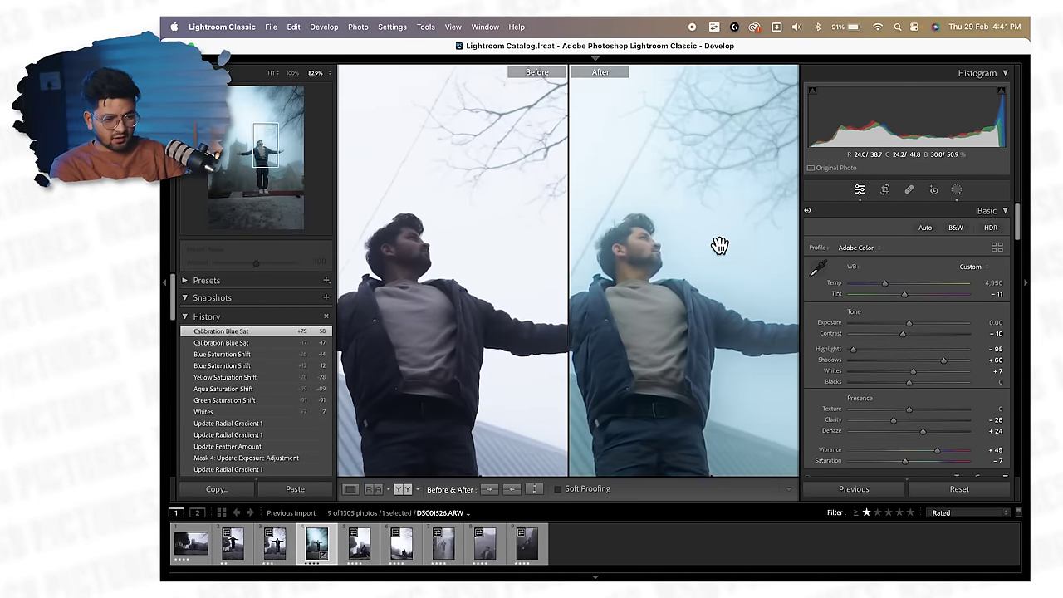
Set Exposure to +0.05 and the Calibration hues to Green Primary +4, Red Primary -17 and Blue Primary +17
{"action": "left_click", "coordinate": [911, 330]}
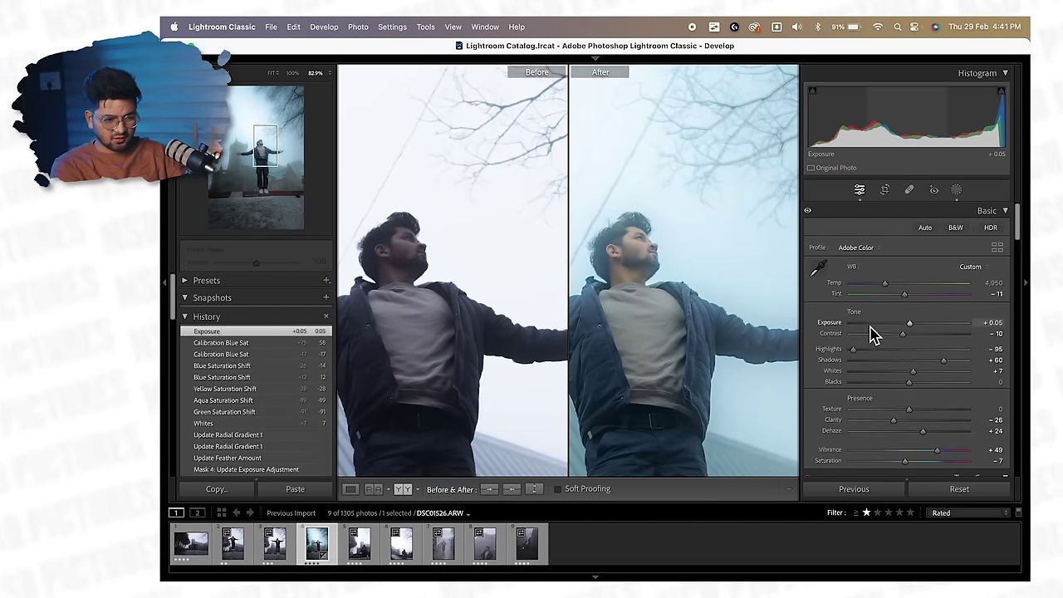
{"action": "left_click", "coordinate": [350, 488]}
{"action": "scroll", "coordinate": [962, 446], "scroll_direction": "down", "scroll_amount": 15}
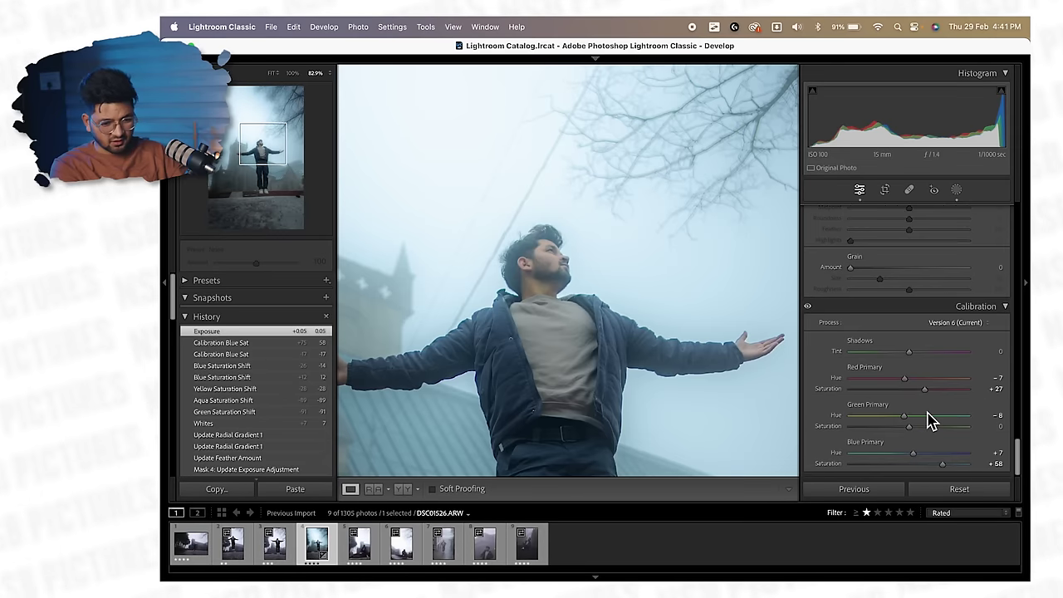
{"action": "mouse_move", "coordinate": [908, 423]}
{"action": "left_mouse_down"}
{"action": "mouse_move", "coordinate": [920, 423]}
{"action": "mouse_move", "coordinate": [888, 421]}
{"action": "mouse_move", "coordinate": [927, 424]}
{"action": "mouse_move", "coordinate": [915, 426]}
{"action": "left_mouse_up"}
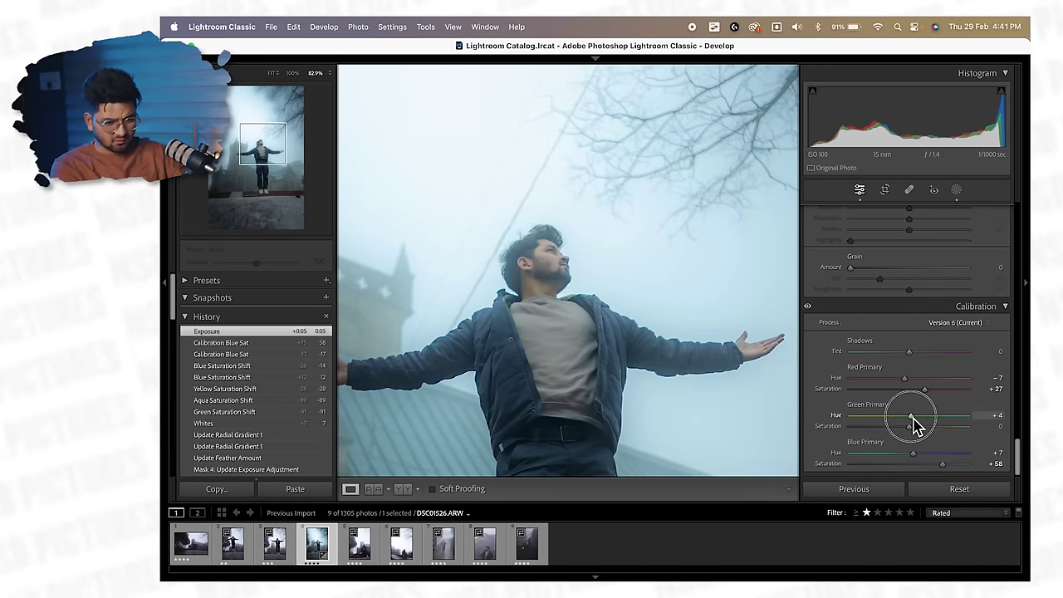
{"action": "left_click_drag", "start_coordinate": [905, 378], "coordinate": [906, 379]}
{"action": "mouse_move", "coordinate": [904, 452]}
{"action": "left_mouse_down"}
{"action": "mouse_move", "coordinate": [872, 454]}
{"action": "mouse_move", "coordinate": [923, 462]}
{"action": "left_mouse_up"}
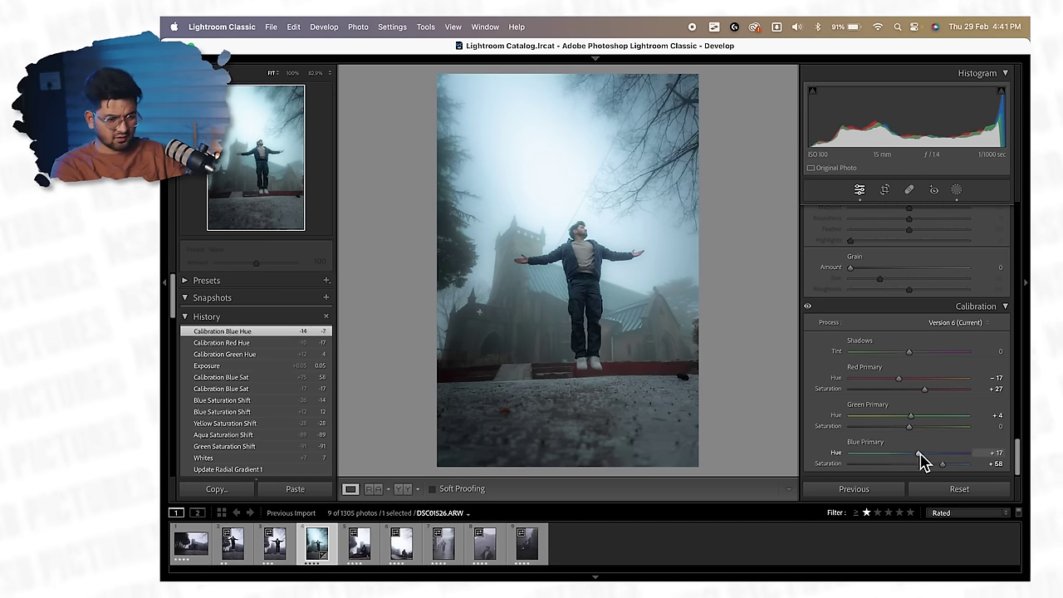
Set Clarity to -10 and compare the whole photo side by side before and after
{"action": "left_click", "coordinate": [551, 253]}
{"action": "left_click", "coordinate": [558, 320]}
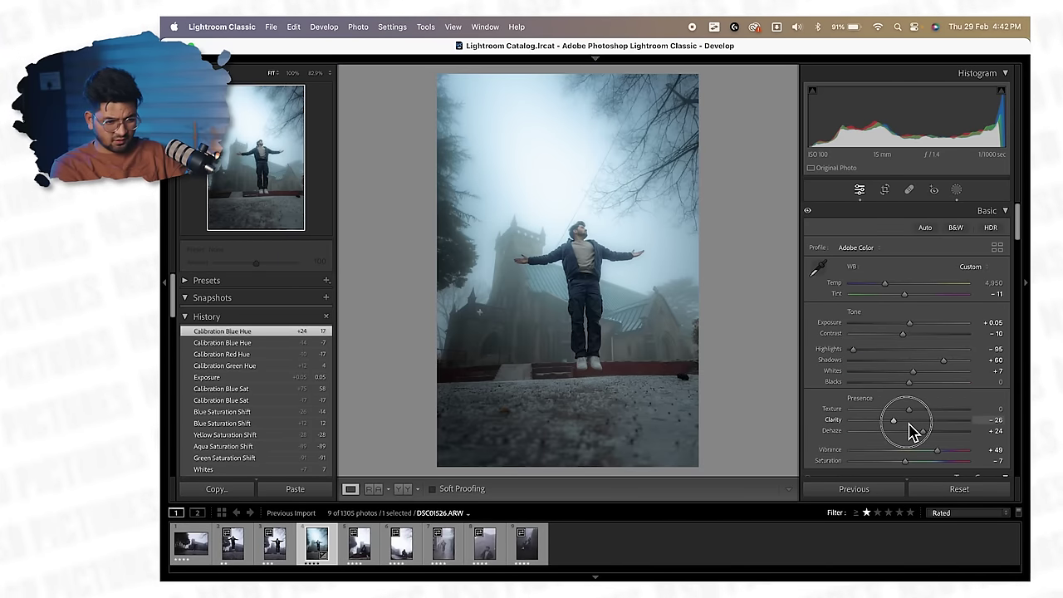
{"action": "left_click_drag", "start_coordinate": [907, 429], "coordinate": [907, 429]}
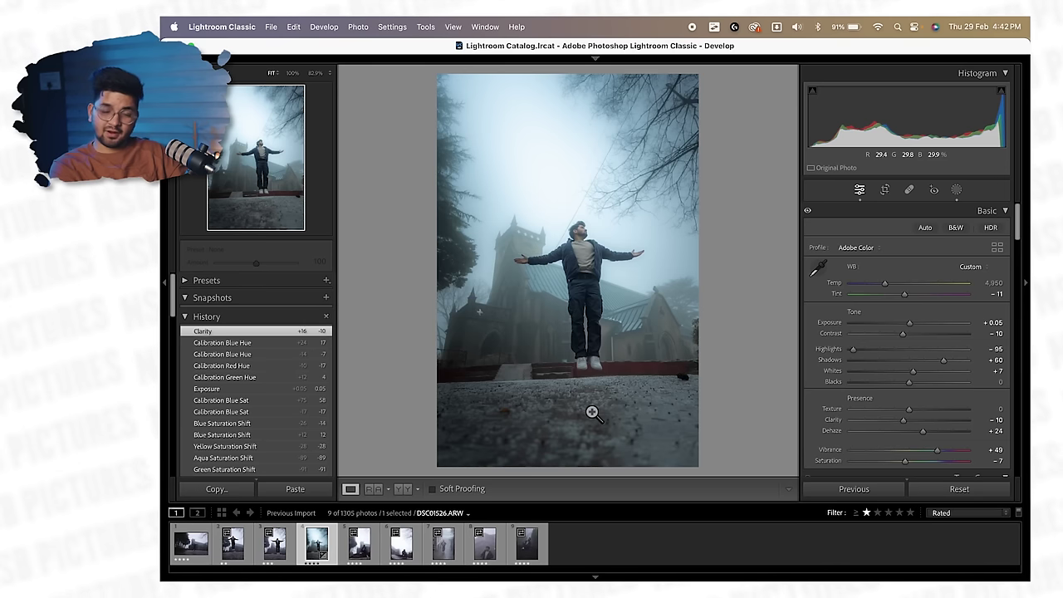
{"action": "left_click", "coordinate": [403, 489]}
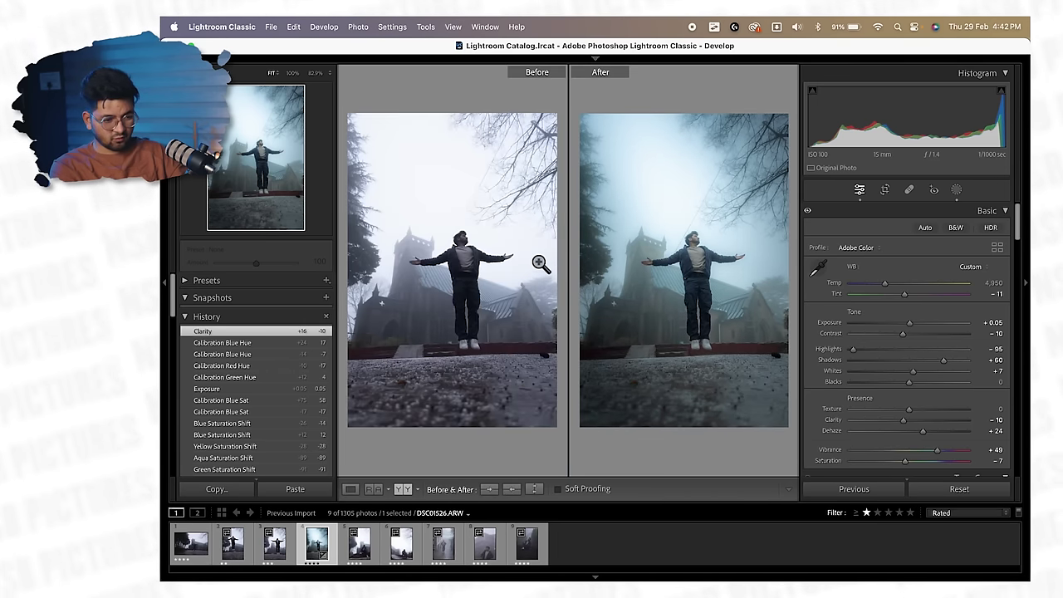
Open the edited photo in Photoshop and duplicate its Background layer
{"action": "left_click", "coordinate": [350, 490]}
{"action": "right_click", "coordinate": [608, 208]}
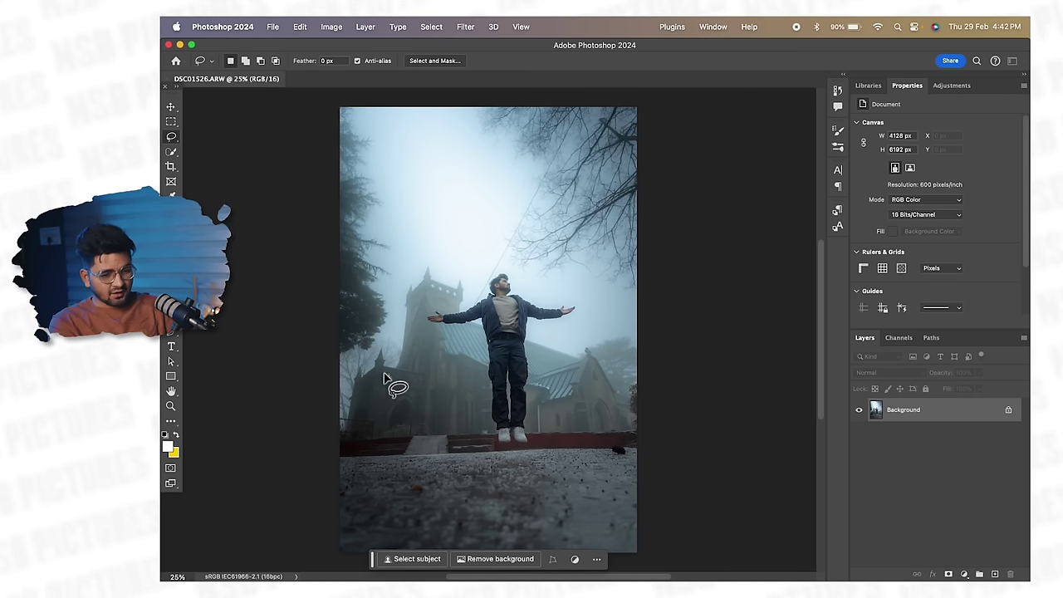
{"action": "key", "text": "ctrl+j"}
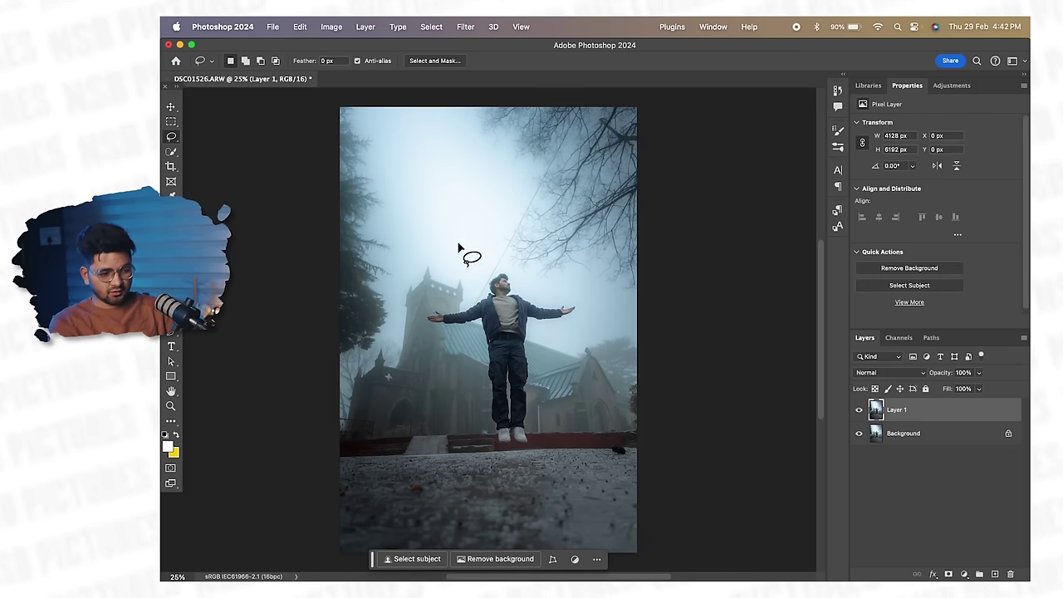
Crop to the 4:5 (8:10) ratio over the photo's full height, extending the canvas on both sides and rotating the image slightly
{"action": "left_click", "coordinate": [171, 407]}
{"action": "left_click_drag", "start_coordinate": [532, 387], "coordinate": [474, 435]}
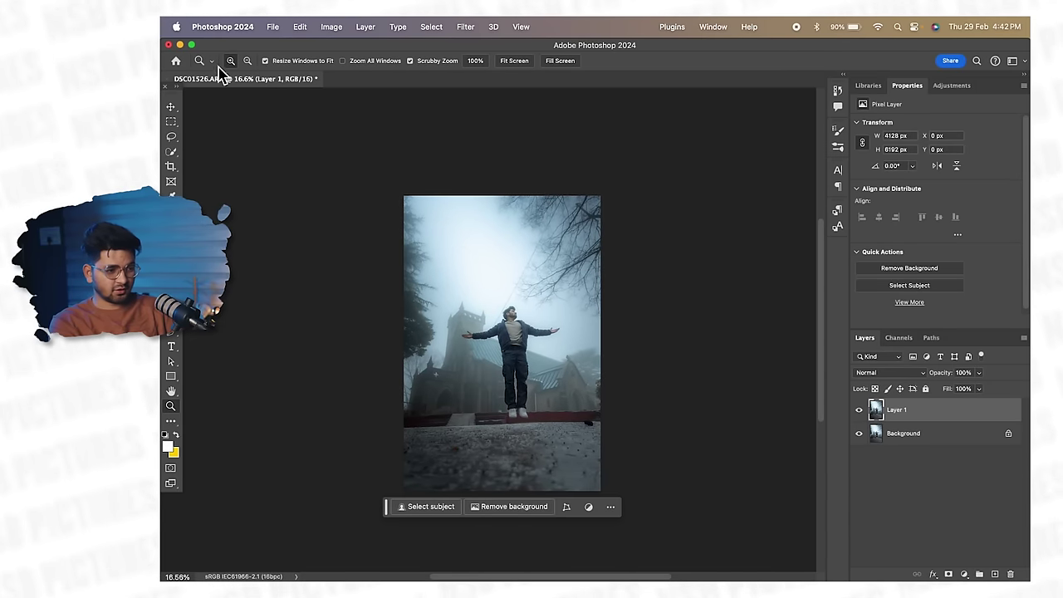
{"action": "left_click", "coordinate": [171, 168]}
{"action": "left_click", "coordinate": [263, 63]}
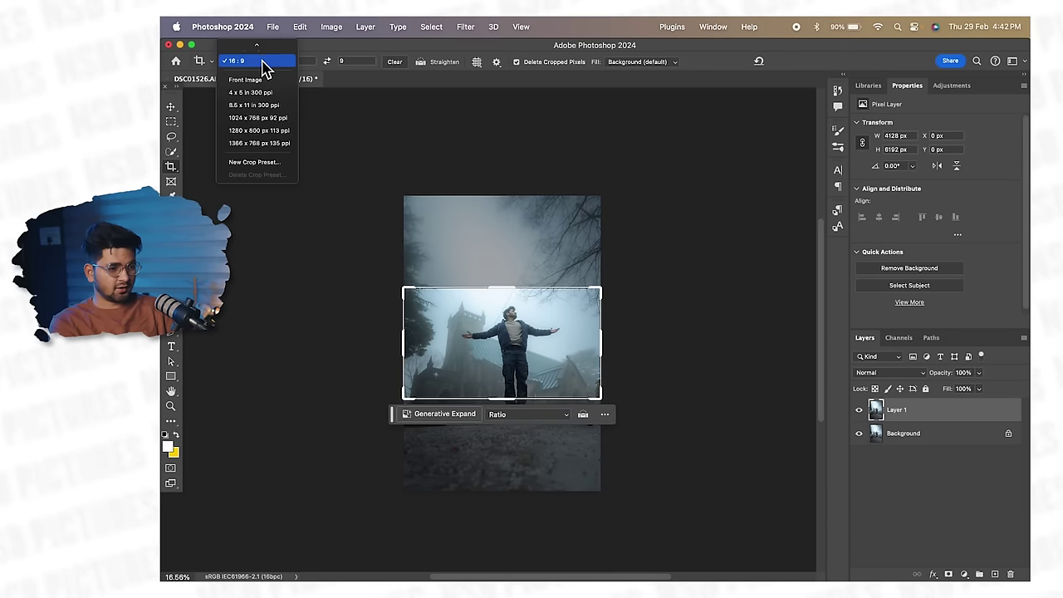
{"action": "left_click", "coordinate": [246, 117]}
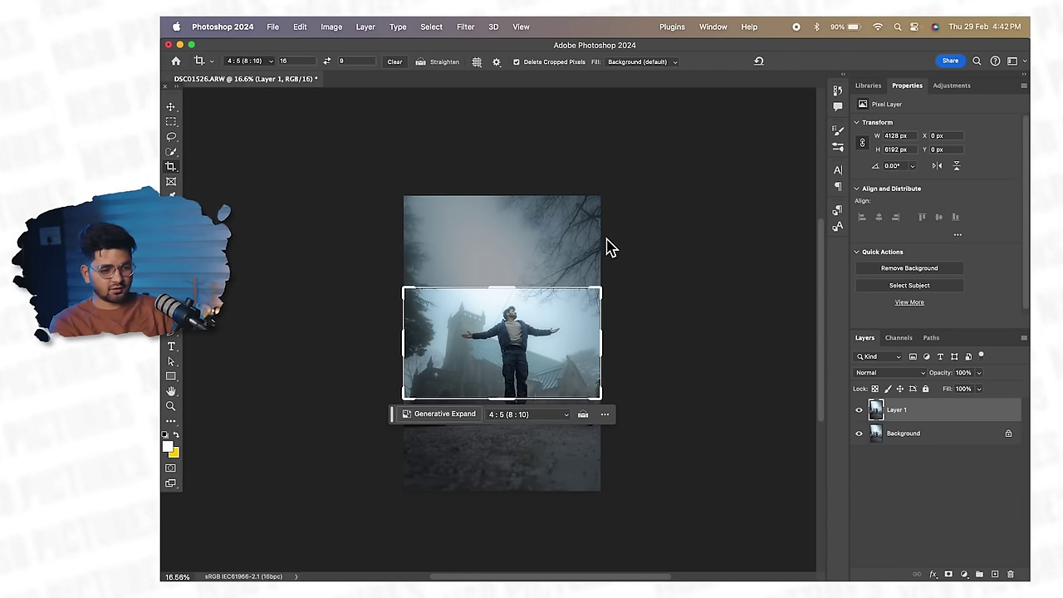
{"action": "left_click_drag", "start_coordinate": [511, 219], "coordinate": [498, 190]}
{"action": "left_click_drag", "start_coordinate": [506, 487], "coordinate": [507, 491]}
{"action": "mouse_move", "coordinate": [637, 186]}
{"action": "left_mouse_down"}
{"action": "mouse_move", "coordinate": [641, 176]}
{"action": "mouse_move", "coordinate": [637, 186]}
{"action": "left_mouse_up"}
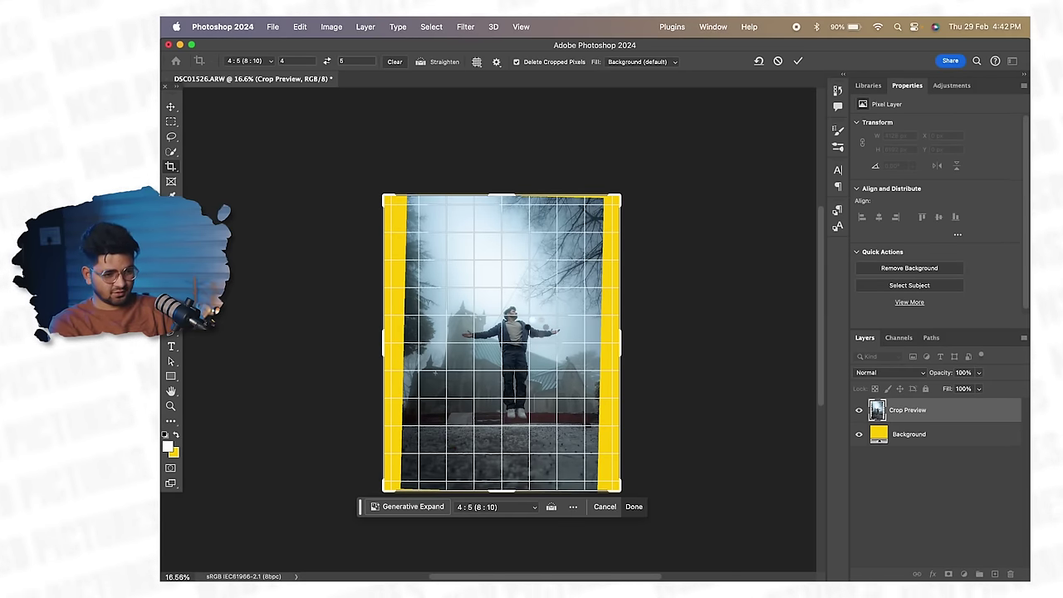
{"action": "double_click", "coordinate": [601, 299]}
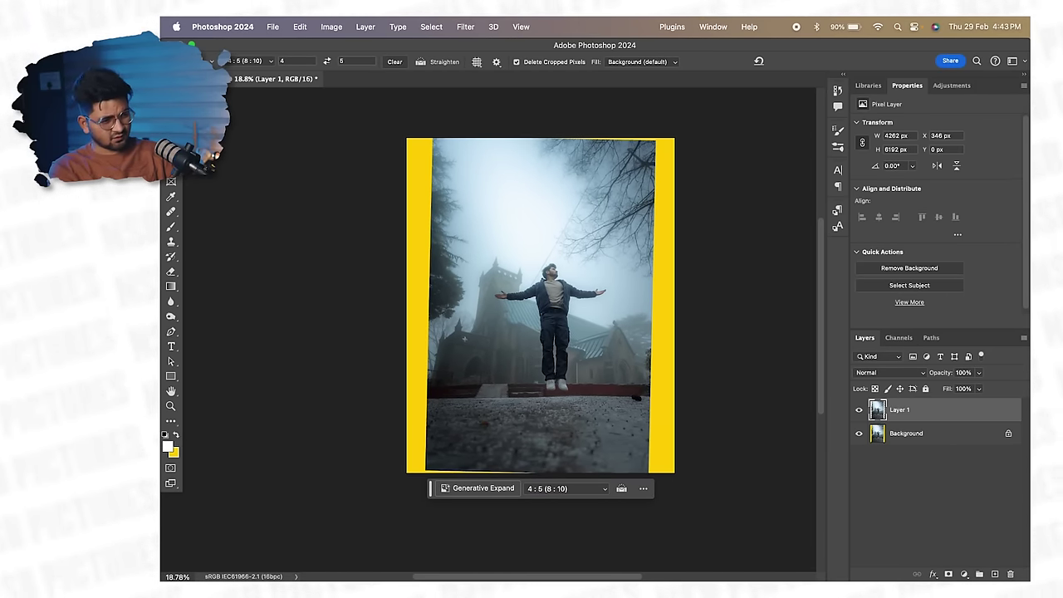
Select the empty yellow strips beside the photo with the Polygonal Lasso and fill them using Generative Fill without a prompt
{"action": "left_click", "coordinate": [171, 136]}
{"action": "left_click", "coordinate": [228, 148]}
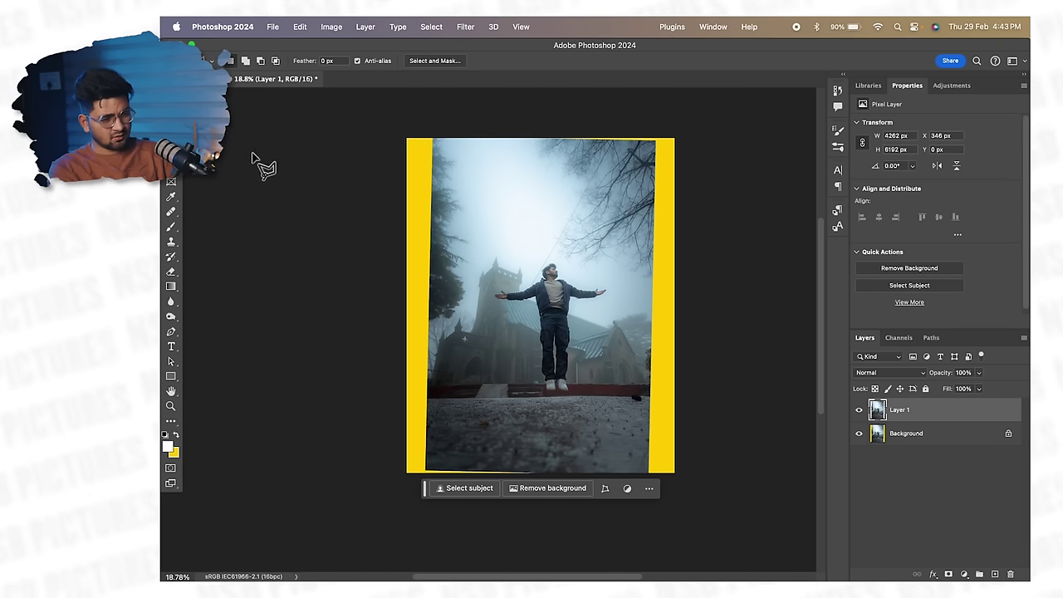
{"action": "mouse_move", "coordinate": [386, 122]}
{"action": "left_mouse_down"}
{"action": "mouse_move", "coordinate": [443, 150]}
{"action": "mouse_move", "coordinate": [446, 470]}
{"action": "mouse_move", "coordinate": [372, 356]}
{"action": "mouse_move", "coordinate": [387, 135]}
{"action": "mouse_move", "coordinate": [384, 227]}
{"action": "left_mouse_up"}
{"action": "left_click", "coordinate": [385, 228]}
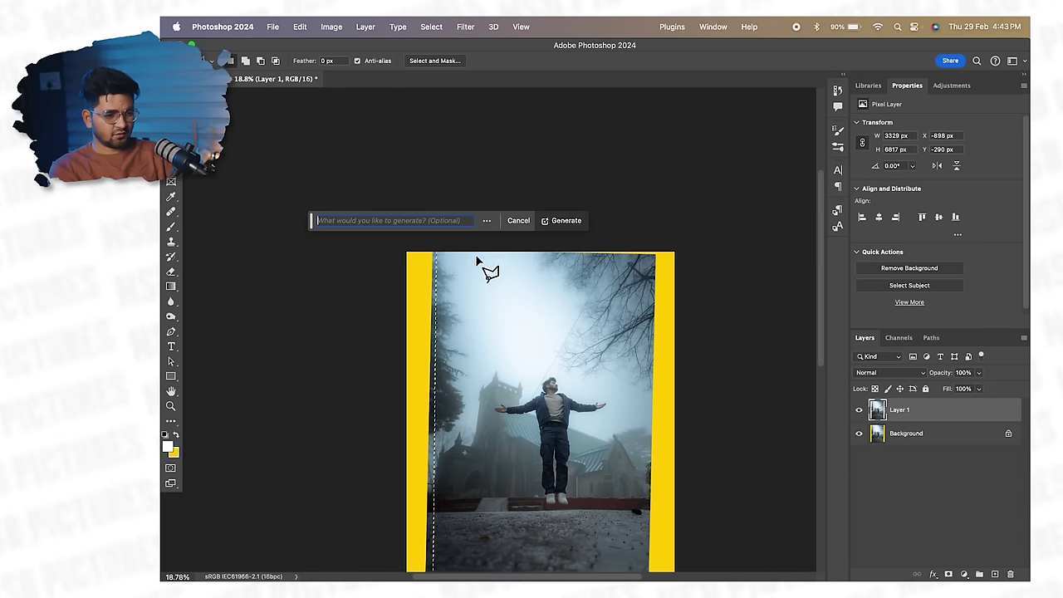
{"action": "left_click", "coordinate": [563, 220]}
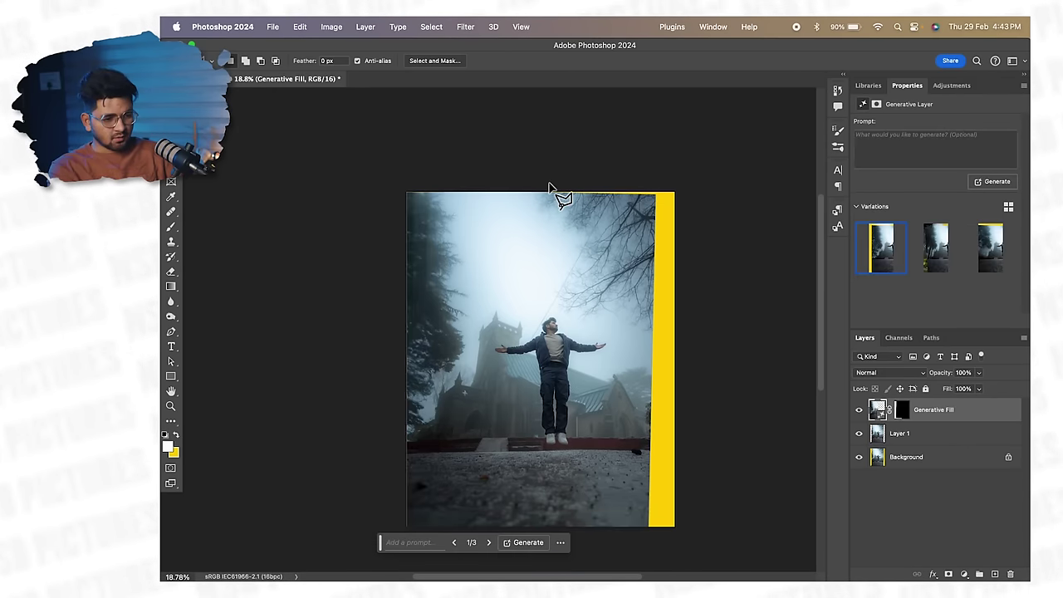
{"action": "left_click", "coordinate": [548, 183]}
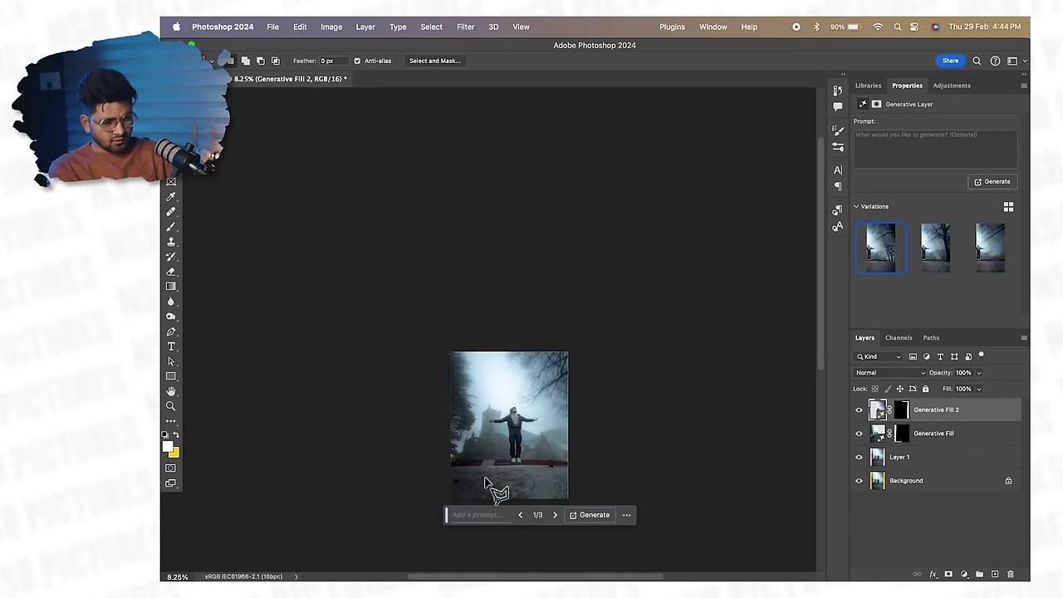
Compare the variations of the generative fill on the photo's left side and choose the third one
{"action": "scroll", "coordinate": [493, 486], "scroll_direction": "up", "scroll_amount": 5}
{"action": "left_click_drag", "start_coordinate": [592, 304], "coordinate": [567, 428]}
{"action": "left_click", "coordinate": [968, 433]}
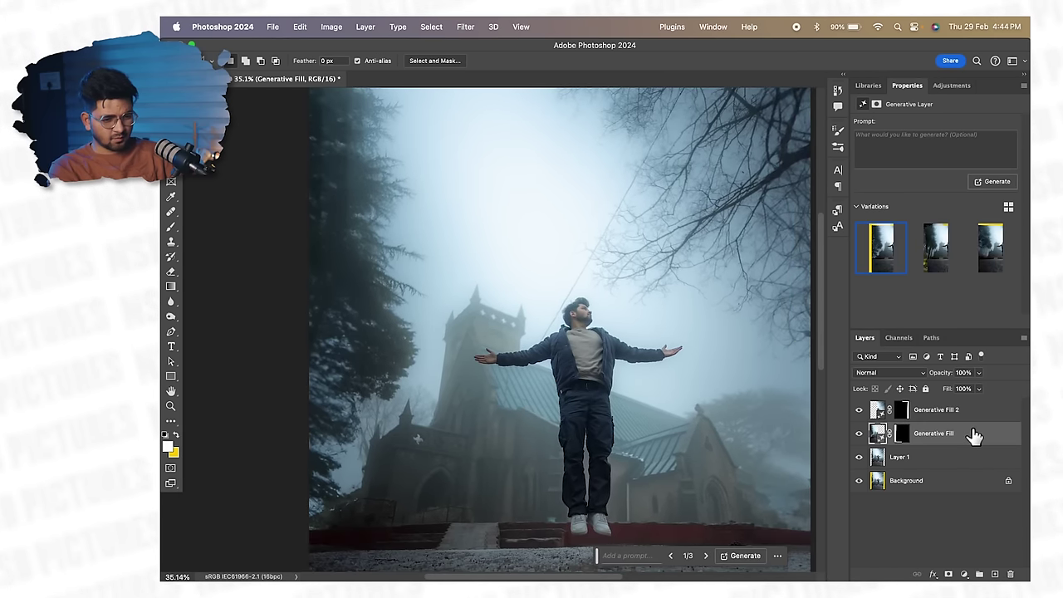
{"action": "left_click", "coordinate": [988, 253]}
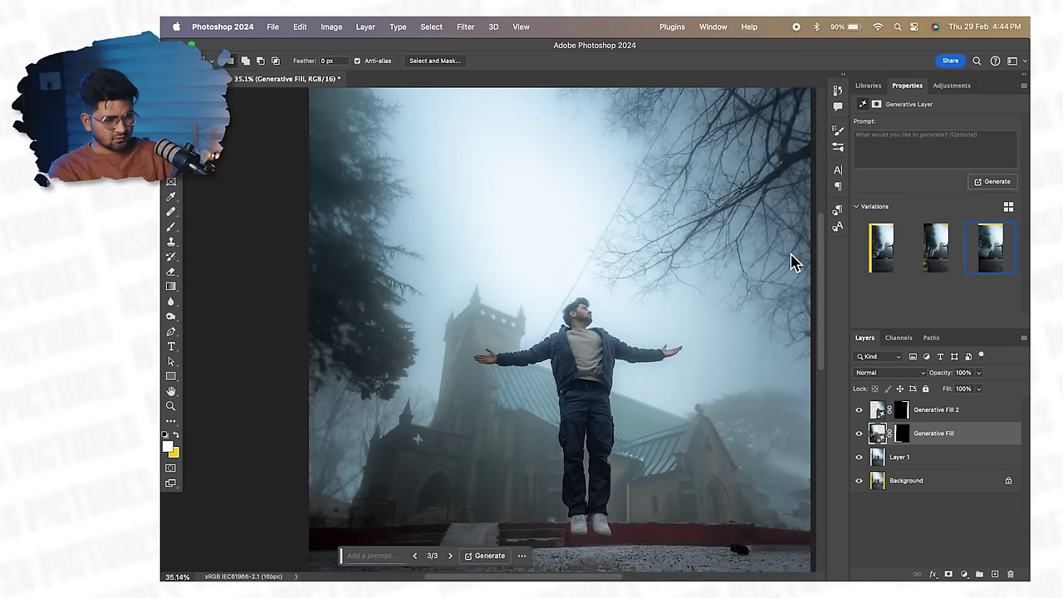
{"action": "scroll", "coordinate": [505, 345], "scroll_direction": "down", "scroll_amount": 3}
{"action": "scroll", "coordinate": [501, 344], "scroll_direction": "up", "scroll_amount": 2}
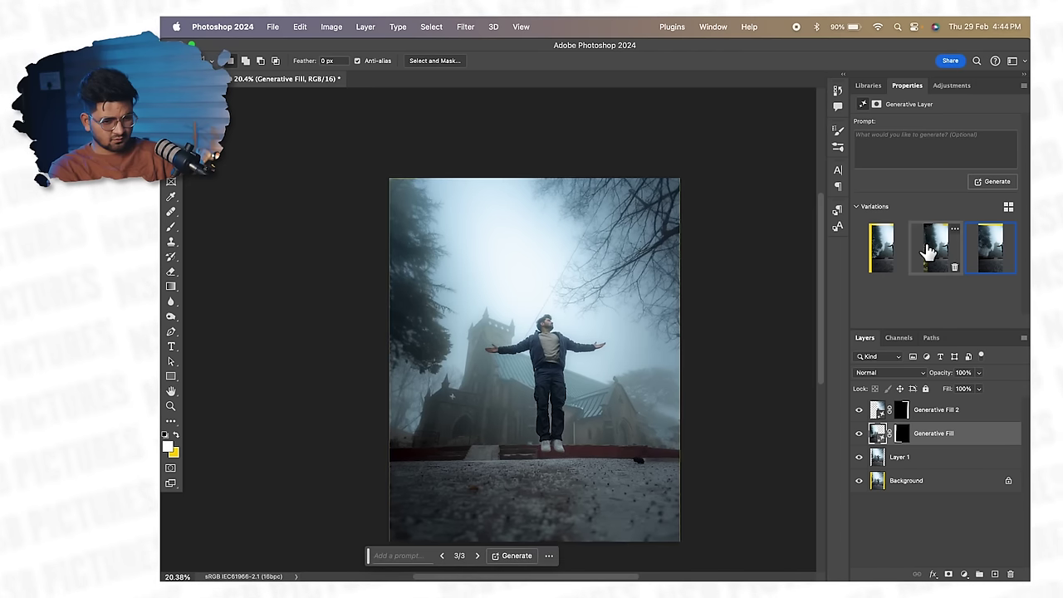
{"action": "left_click", "coordinate": [936, 249]}
{"action": "left_click", "coordinate": [990, 251]}
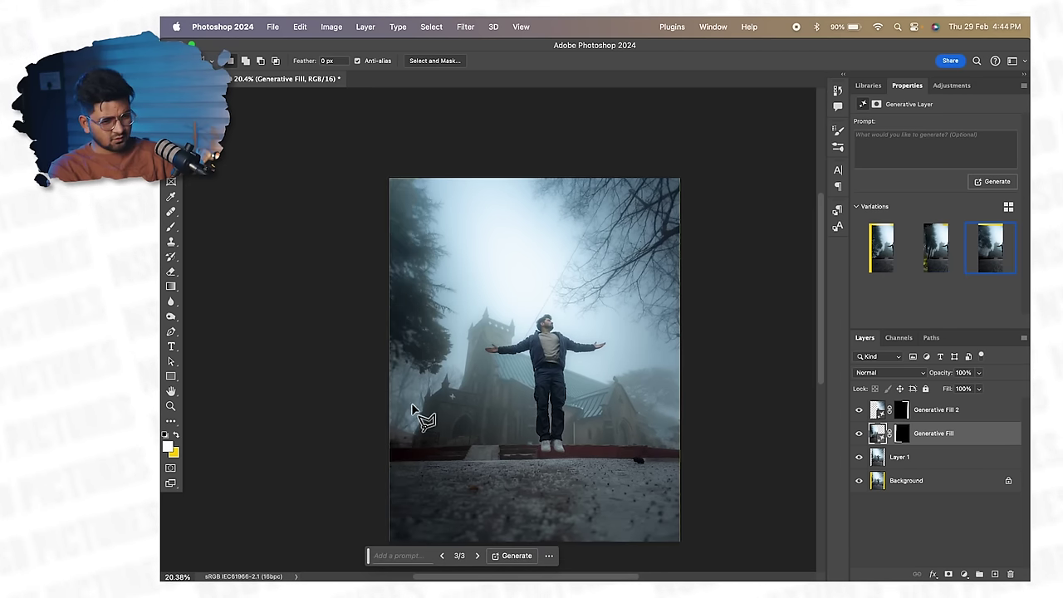
Outline the dark pine cone on the ground near the red wall with the Lasso tool and remove it with Generative Fill
{"action": "scroll", "coordinate": [411, 407], "scroll_direction": "up", "scroll_amount": 10}
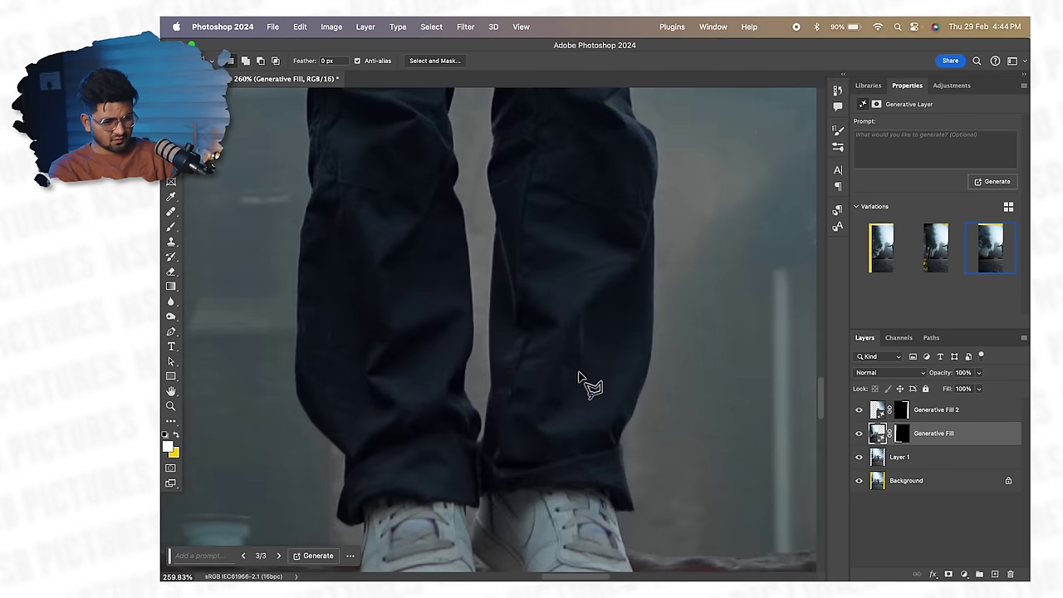
{"action": "scroll", "coordinate": [579, 376], "scroll_direction": "down", "scroll_amount": 5}
{"action": "left_click_drag", "start_coordinate": [653, 427], "coordinate": [384, 308]}
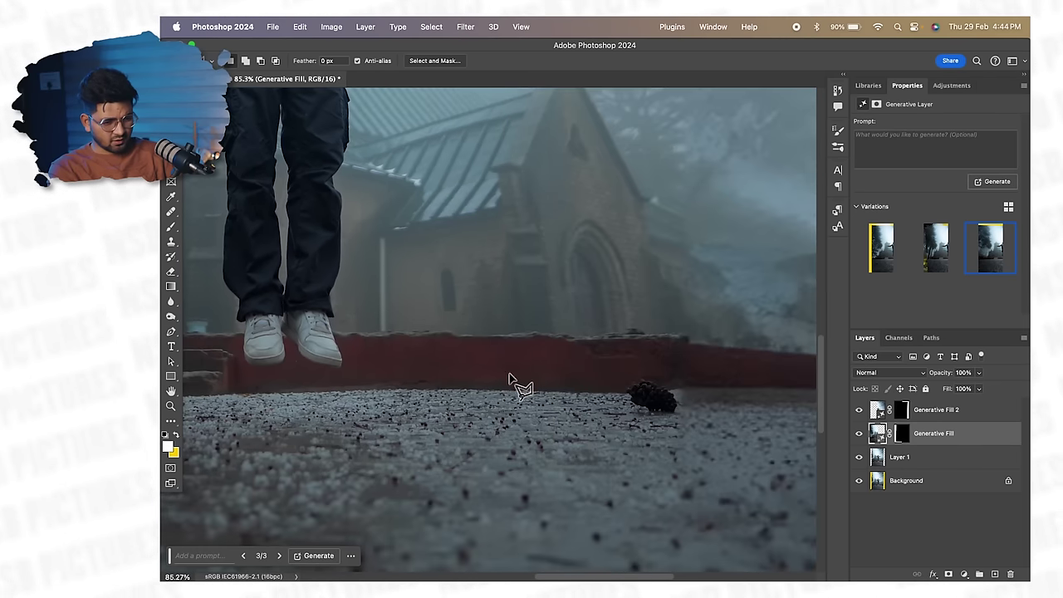
{"action": "scroll", "coordinate": [506, 376], "scroll_direction": "down", "scroll_amount": 2}
{"action": "left_click_drag", "start_coordinate": [638, 376], "coordinate": [595, 374]}
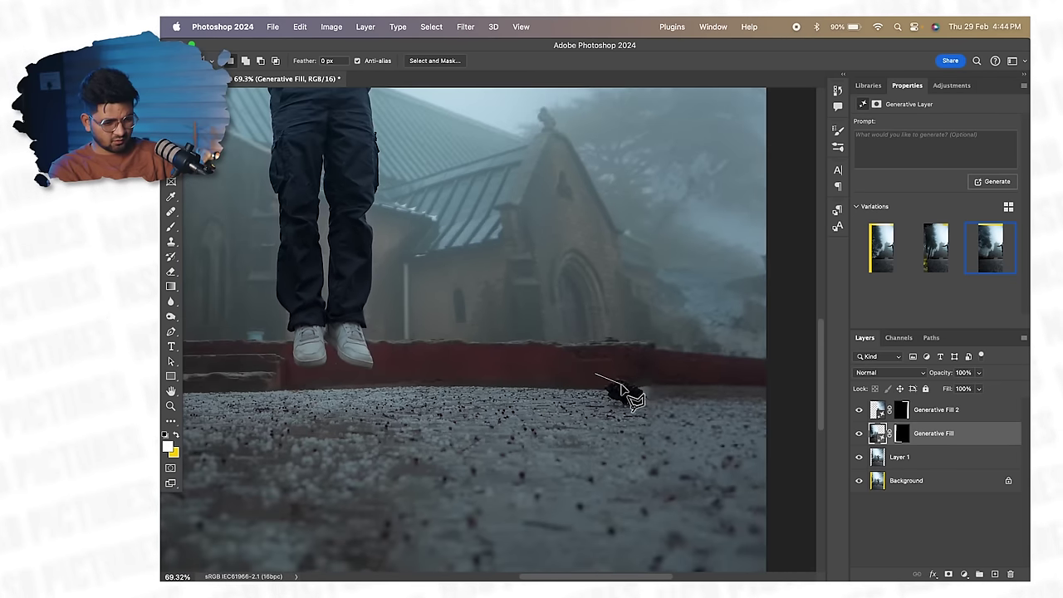
{"action": "right_click", "coordinate": [171, 136]}
{"action": "left_click", "coordinate": [217, 133]}
{"action": "mouse_move", "coordinate": [629, 371]}
{"action": "left_mouse_down"}
{"action": "mouse_move", "coordinate": [602, 411]}
{"action": "mouse_move", "coordinate": [643, 420]}
{"action": "mouse_move", "coordinate": [636, 374]}
{"action": "left_mouse_up"}
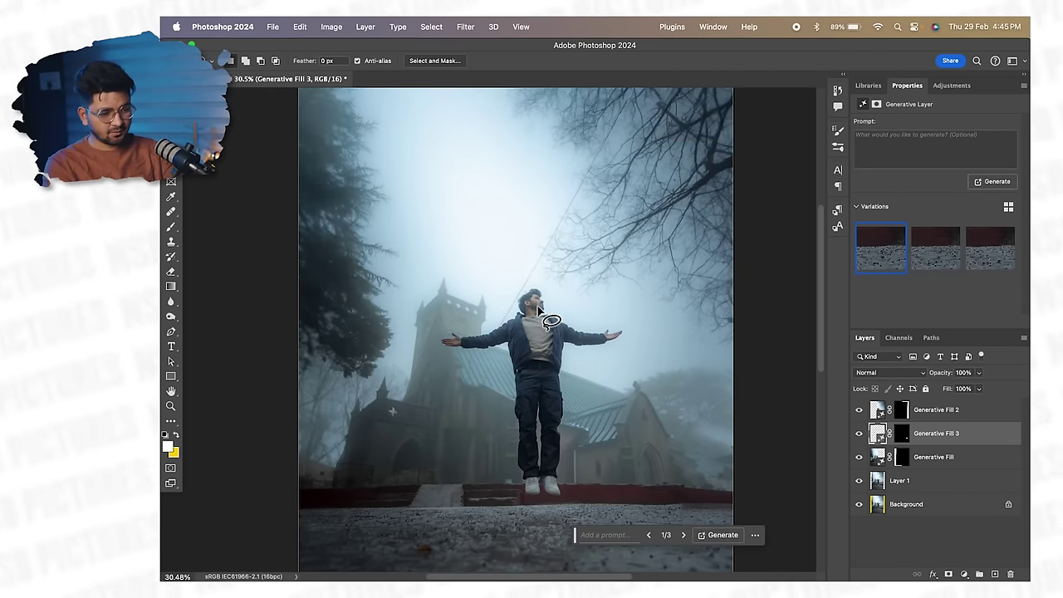
Stamp all visible layers into a new layer above the topmost generative fill layer
{"action": "scroll", "coordinate": [548, 328], "scroll_direction": "up", "scroll_amount": 5}
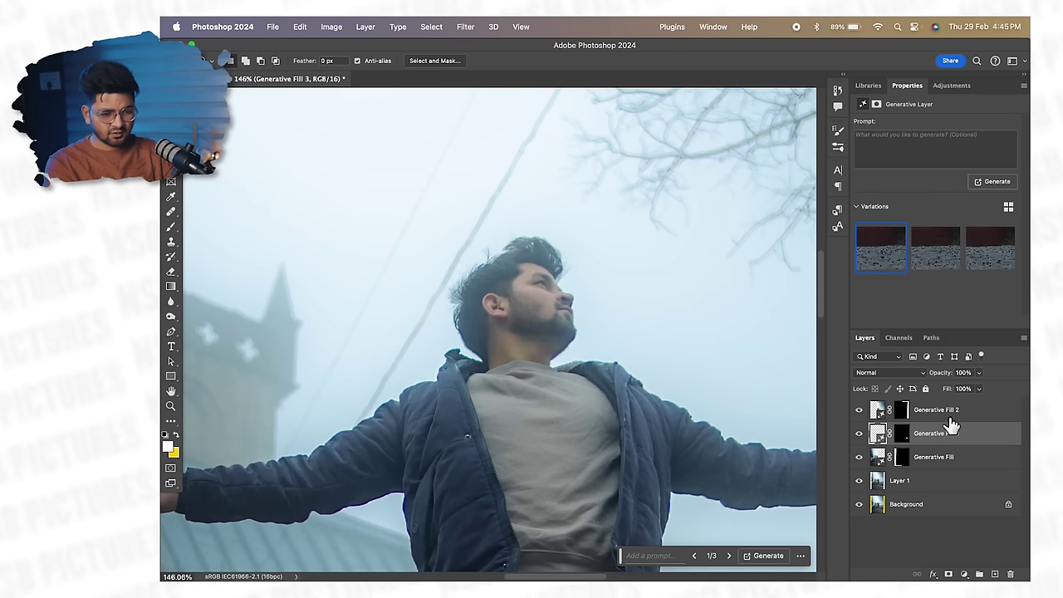
{"action": "left_click", "coordinate": [948, 411]}
{"action": "key", "text": "alt+shift+super+e"}
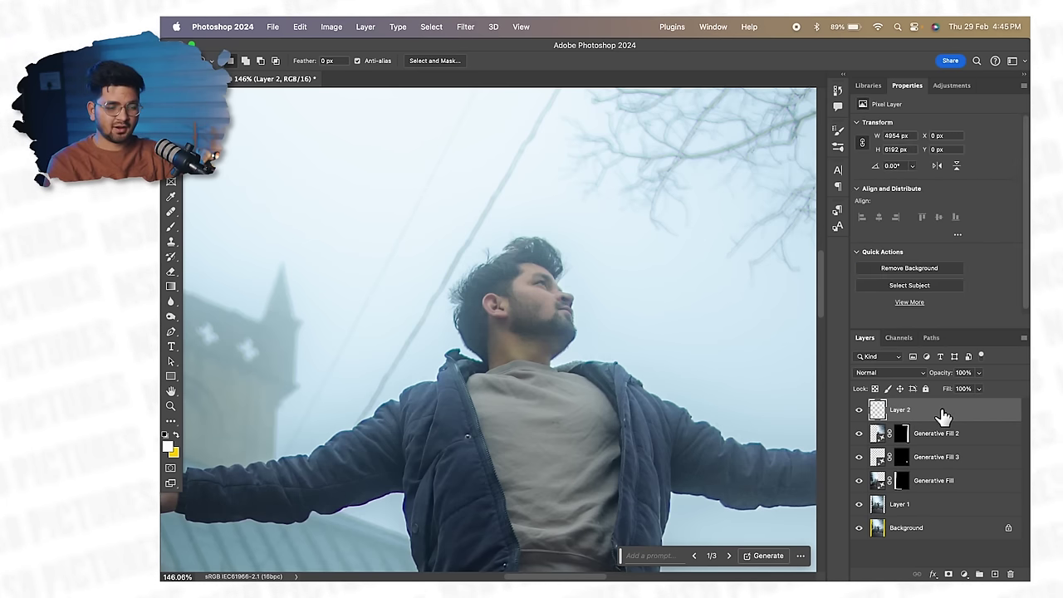
{"action": "scroll", "coordinate": [438, 324], "scroll_direction": "down", "scroll_amount": 4}
{"action": "scroll", "coordinate": [438, 324], "scroll_direction": "down", "scroll_amount": 5}
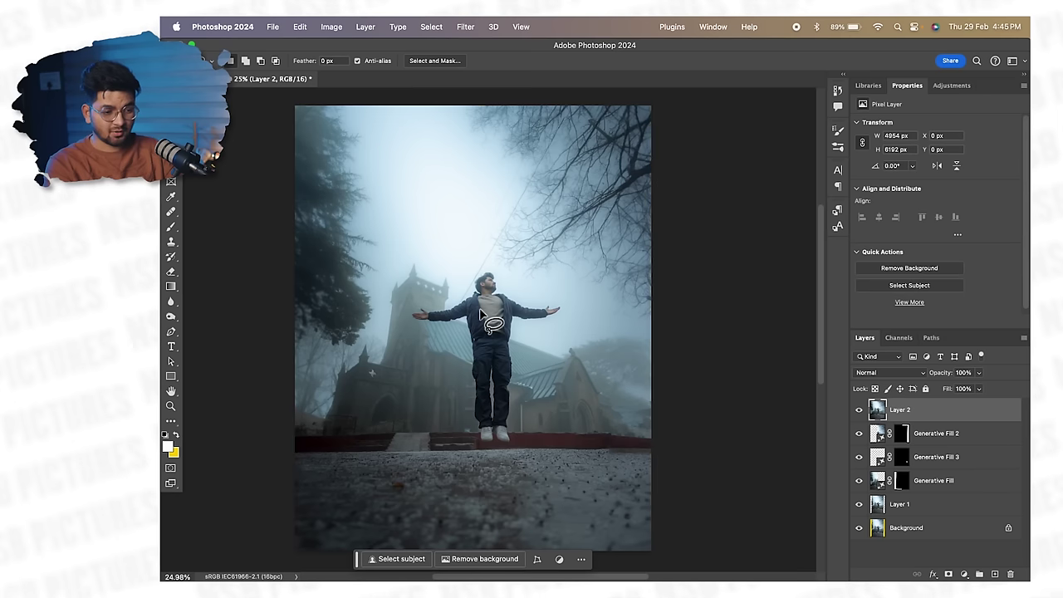
{"action": "scroll", "coordinate": [484, 314], "scroll_direction": "up", "scroll_amount": 2}
{"action": "scroll", "coordinate": [488, 319], "scroll_direction": "down", "scroll_amount": 5}
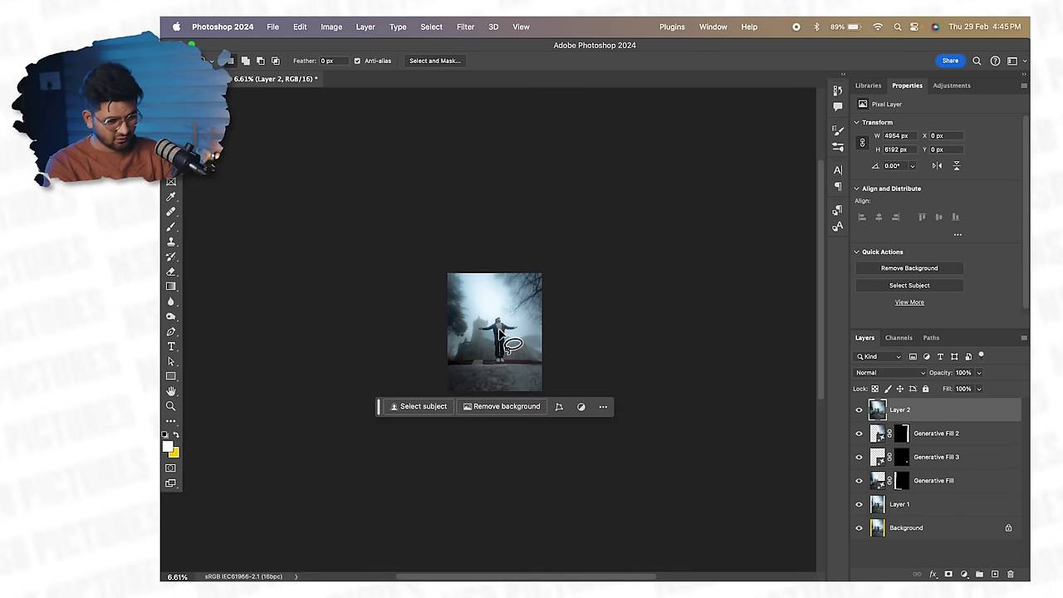
{"action": "scroll", "coordinate": [516, 307], "scroll_direction": "up", "scroll_amount": 3}
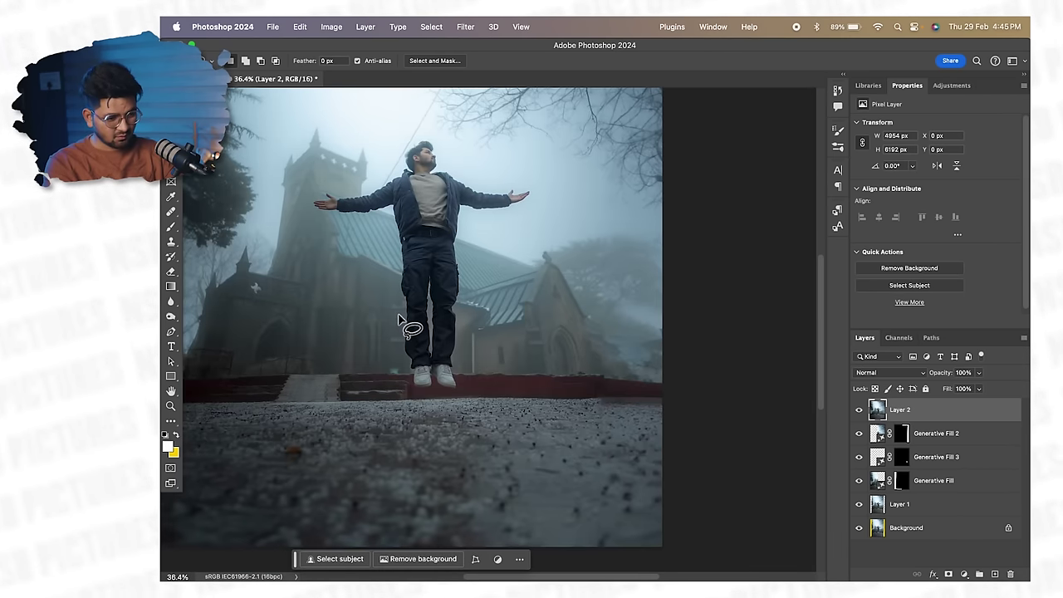
{"action": "scroll", "coordinate": [523, 324], "scroll_direction": "down", "scroll_amount": 3}
{"action": "mouse_move", "coordinate": [529, 333]}
{"action": "left_mouse_down"}
{"action": "mouse_move", "coordinate": [617, 313]}
{"action": "mouse_move", "coordinate": [605, 339]}
{"action": "left_mouse_up"}
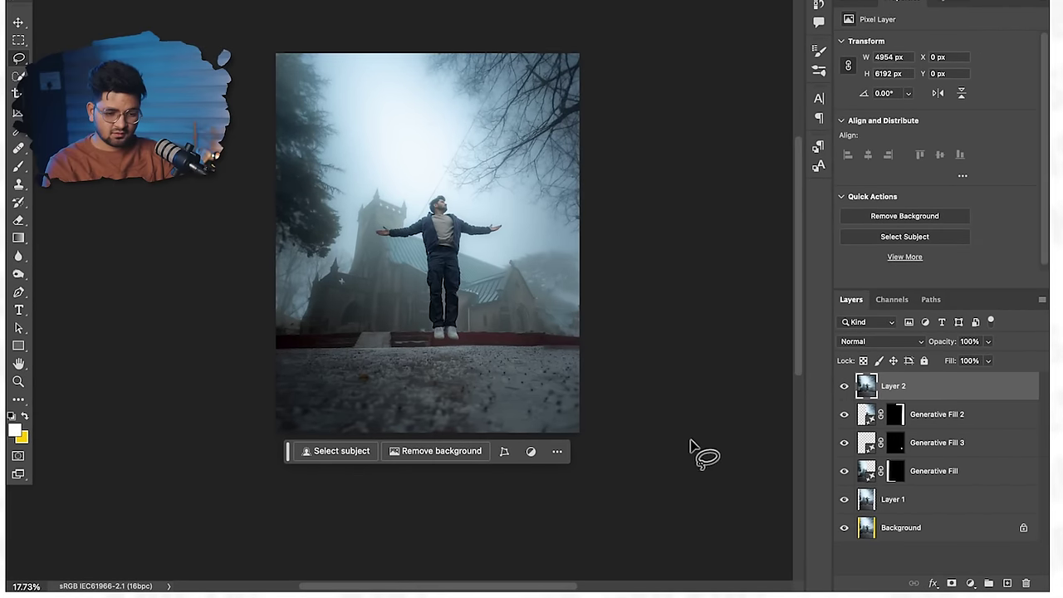
Add a new layer on top, fill it with 50% Gray and set its blend mode to Overlay
{"action": "left_click", "coordinate": [1007, 583]}
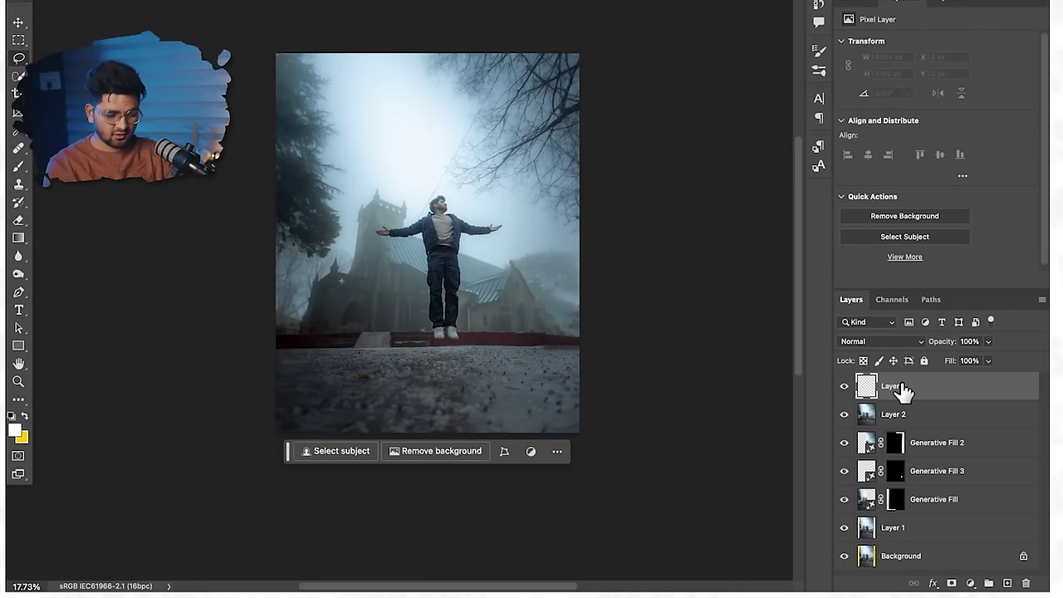
{"action": "key", "text": "shift+F5"}
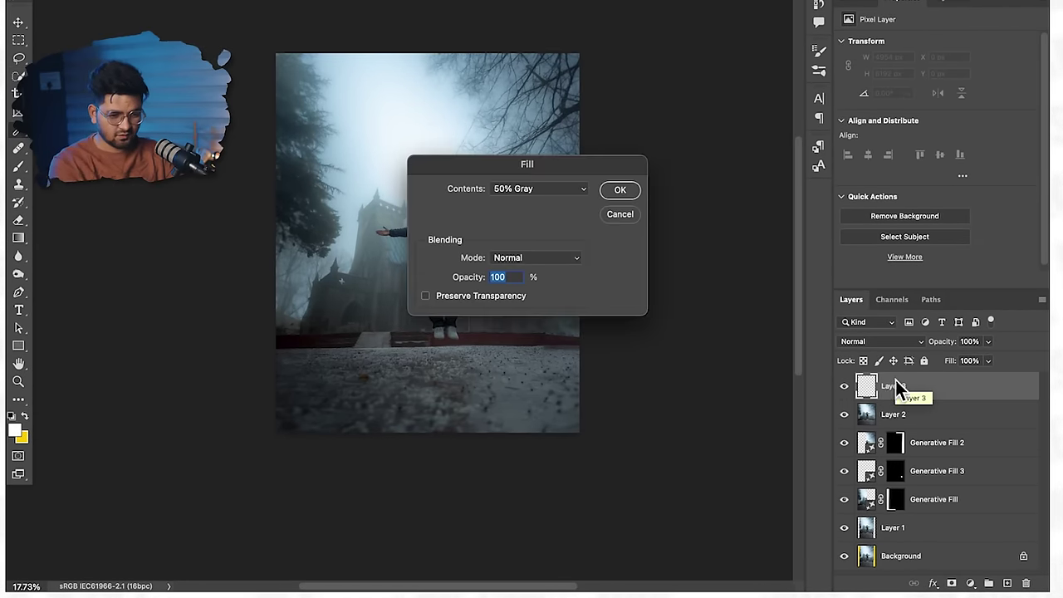
{"action": "left_click", "coordinate": [620, 192]}
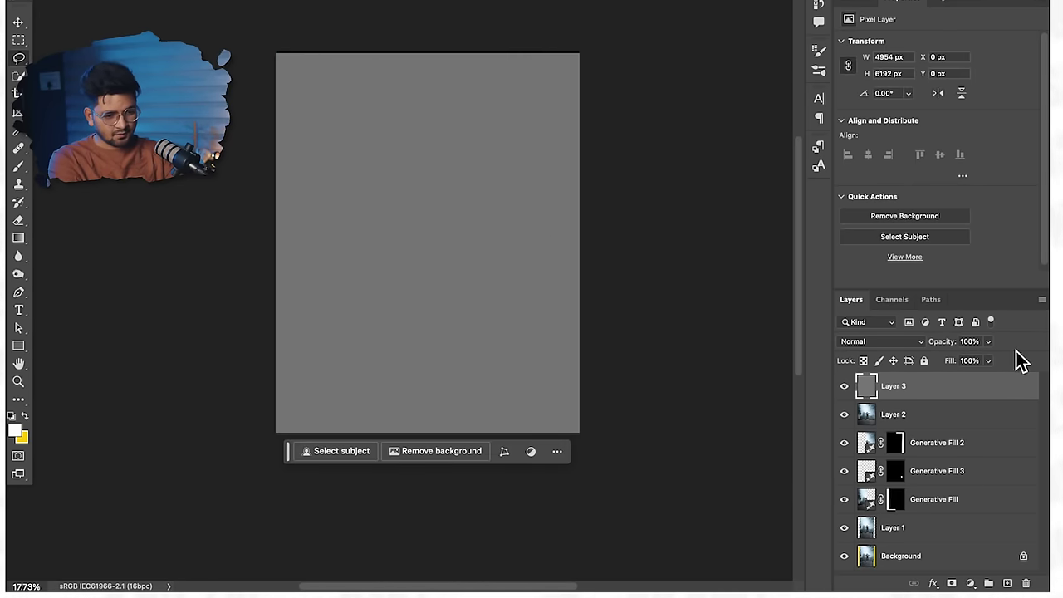
{"action": "left_click", "coordinate": [903, 342]}
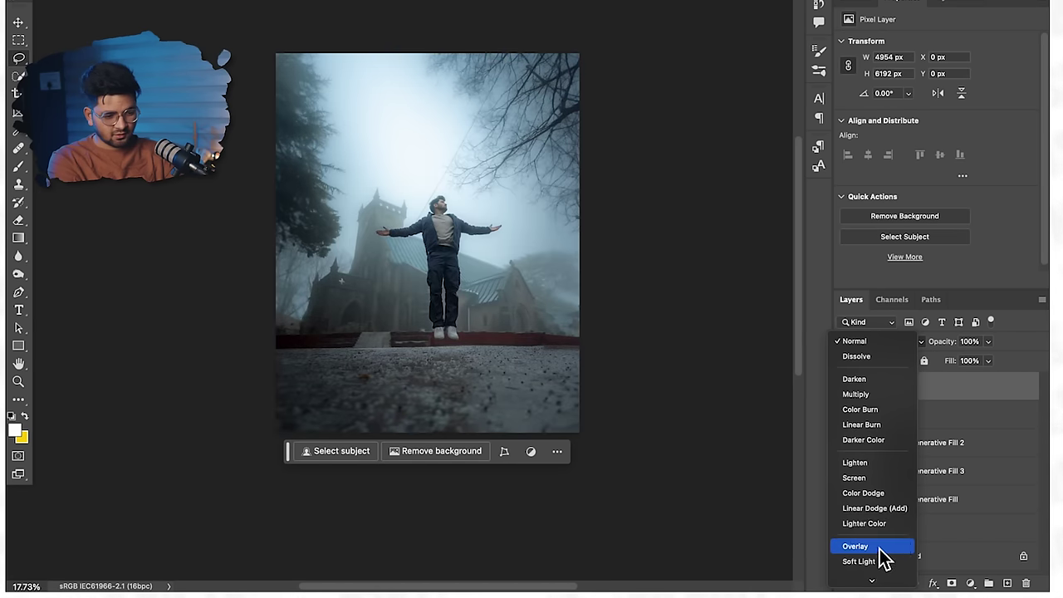
{"action": "left_click", "coordinate": [855, 547]}
Darken the ground and outer edges of the photo on the gray layer using the Burn tool with a size 500 brush and Midtones range
{"action": "left_click", "coordinate": [20, 277]}
{"action": "left_click", "coordinate": [75, 297]}
{"action": "scroll", "coordinate": [404, 415], "scroll_direction": "up", "scroll_amount": 5}
{"action": "scroll", "coordinate": [403, 415], "scroll_direction": "down", "scroll_amount": 2}
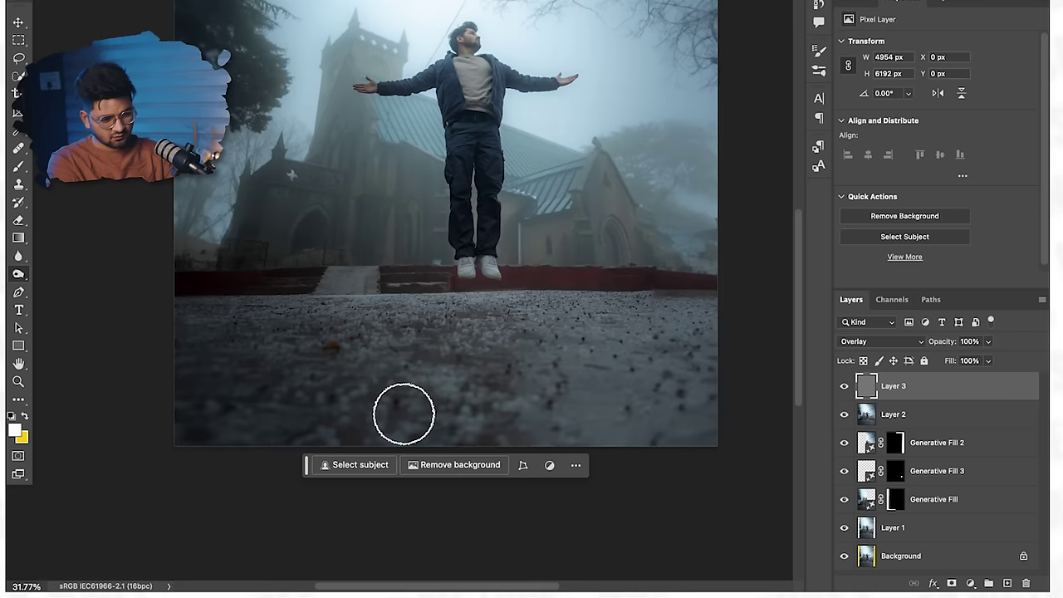
{"action": "left_click_drag", "start_coordinate": [413, 389], "coordinate": [306, 374]}
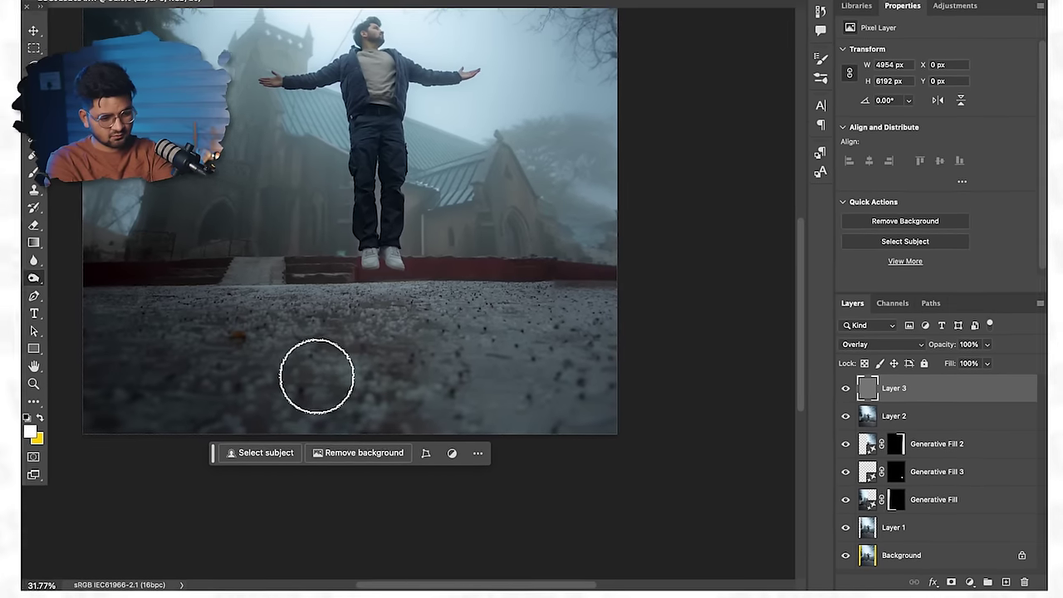
{"action": "key", "text": "bracketright"}
{"action": "key", "text": "bracketright"}
{"action": "key", "text": "bracketright"}
{"action": "key", "text": "bracketright"}
{"action": "key", "text": "bracketright"}
{"action": "key", "text": "bracketright"}
{"action": "key", "text": "bracketright"}
{"action": "key", "text": "bracketright"}
{"action": "key", "text": "bracketright"}
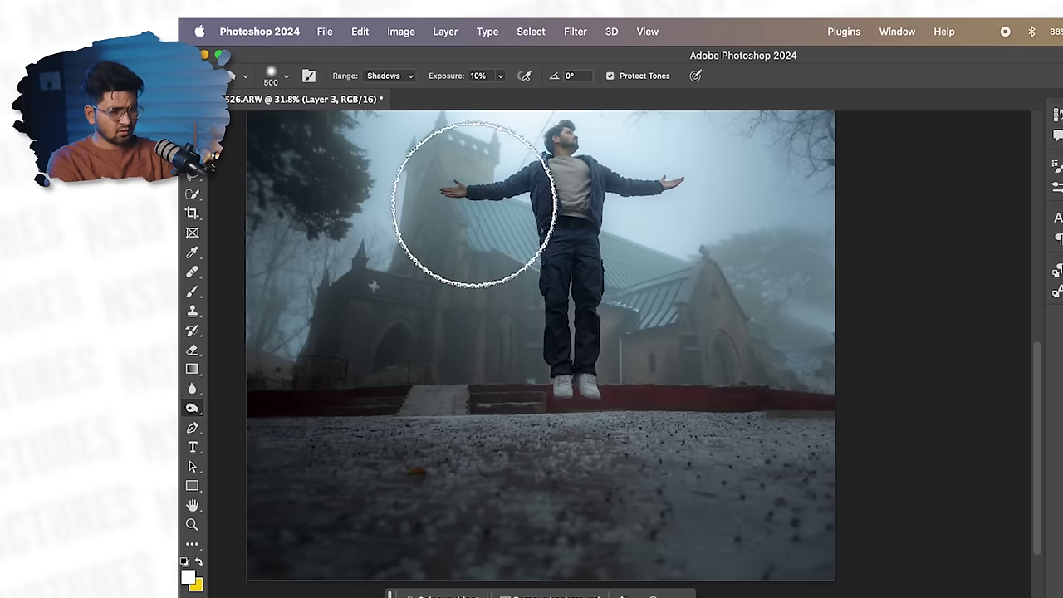
{"action": "left_click", "coordinate": [336, 62]}
{"action": "left_click", "coordinate": [400, 95]}
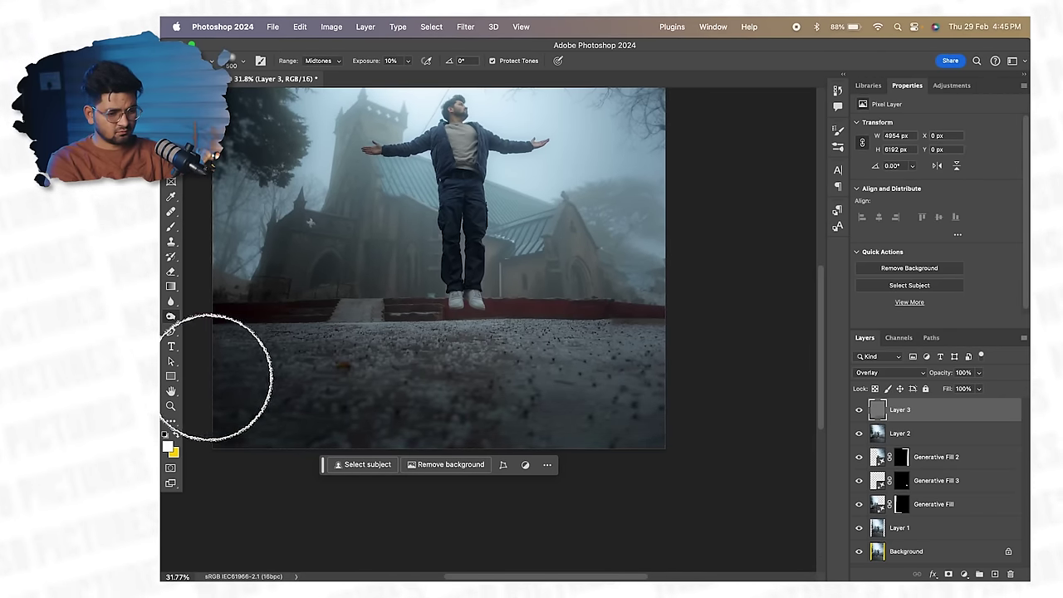
{"action": "mouse_move", "coordinate": [665, 267]}
{"action": "left_mouse_down"}
{"action": "mouse_move", "coordinate": [779, 475]}
{"action": "mouse_move", "coordinate": [685, 543]}
{"action": "left_mouse_up"}
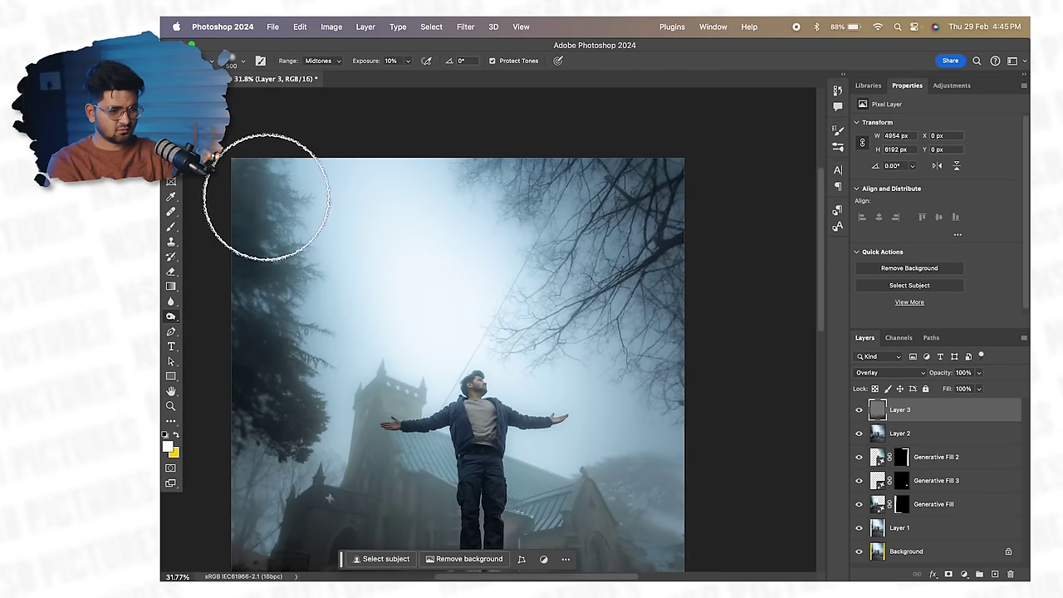
{"action": "scroll", "coordinate": [249, 142], "scroll_direction": "down", "scroll_amount": 5}
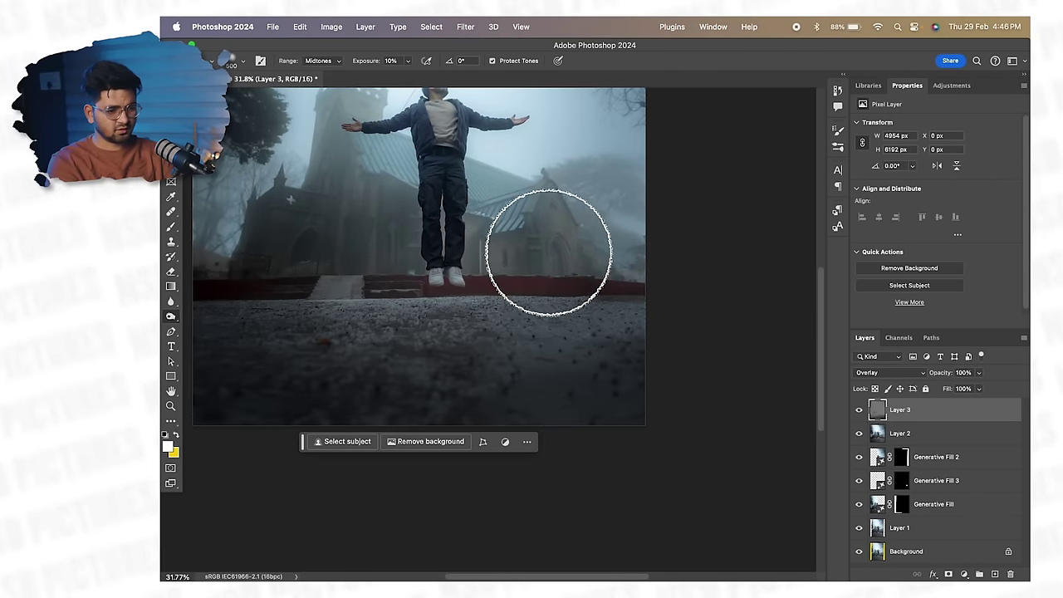
Brighten the man's trousers, shoes and jacket on the gray layer using the Dodge tool with a size 60 brush
{"action": "scroll", "coordinate": [491, 308], "scroll_direction": "up", "scroll_amount": 6}
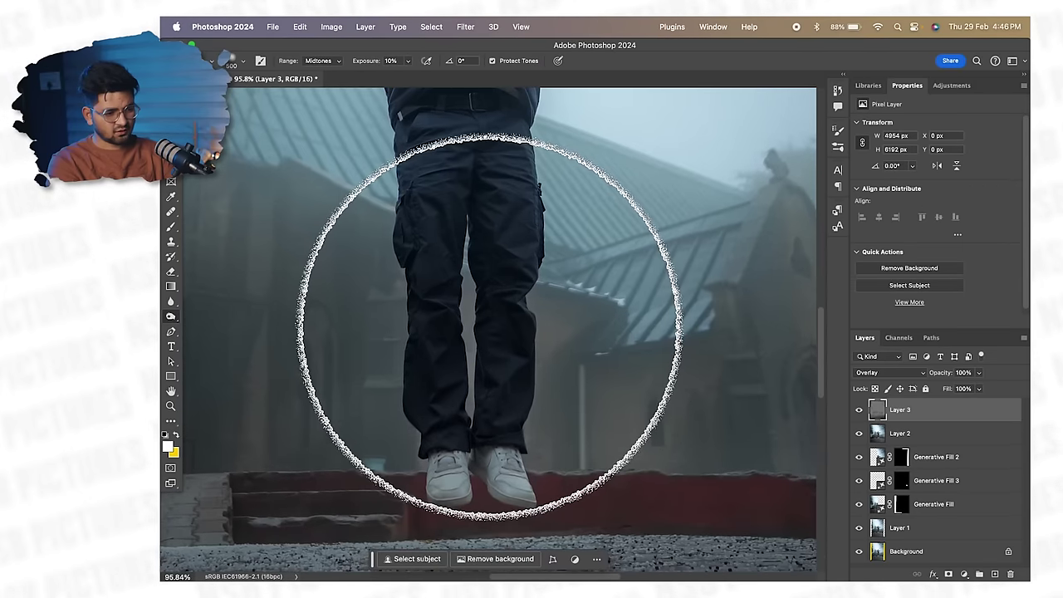
{"action": "scroll", "coordinate": [491, 325], "scroll_direction": "up", "scroll_amount": 3}
{"action": "left_click", "coordinate": [178, 317]}
{"action": "left_click", "coordinate": [214, 317]}
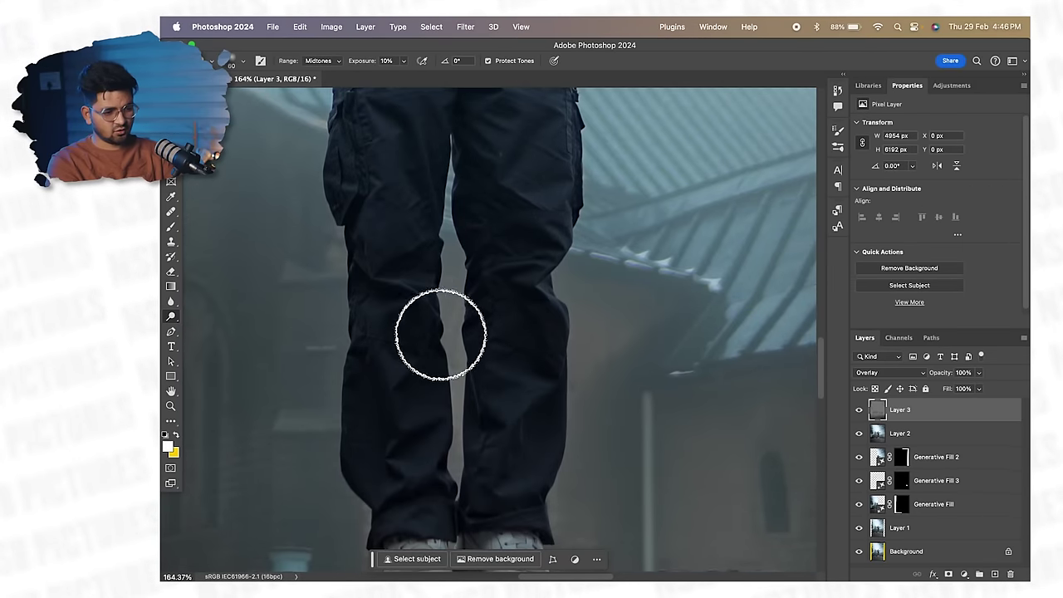
{"action": "scroll", "coordinate": [467, 356], "scroll_direction": "up", "scroll_amount": 5}
{"action": "scroll", "coordinate": [519, 253], "scroll_direction": "down", "scroll_amount": 8}
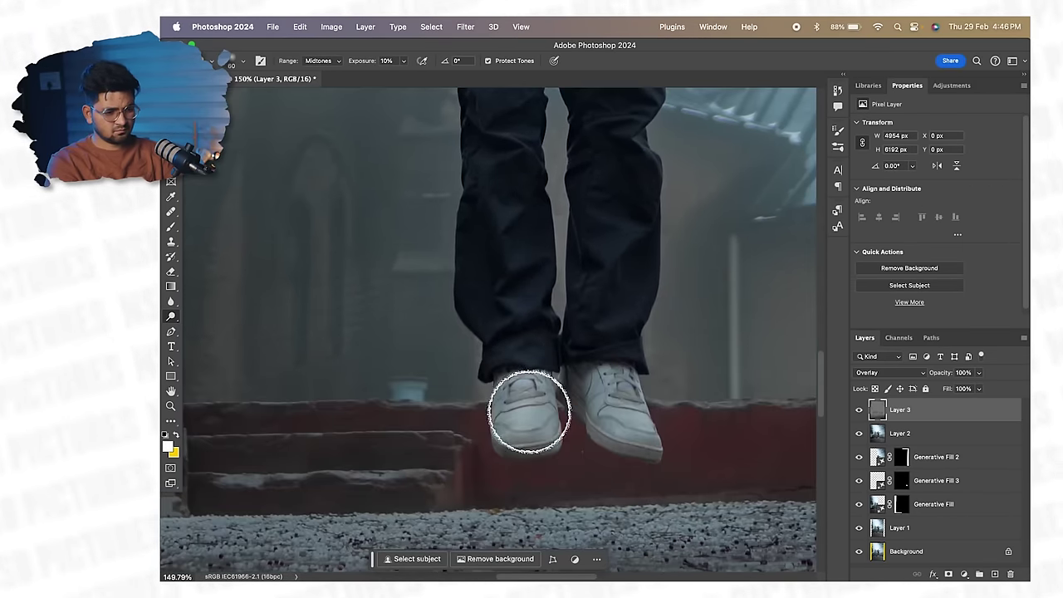
{"action": "scroll", "coordinate": [532, 410], "scroll_direction": "up", "scroll_amount": 9}
{"action": "scroll", "coordinate": [514, 294], "scroll_direction": "down", "scroll_amount": 8}
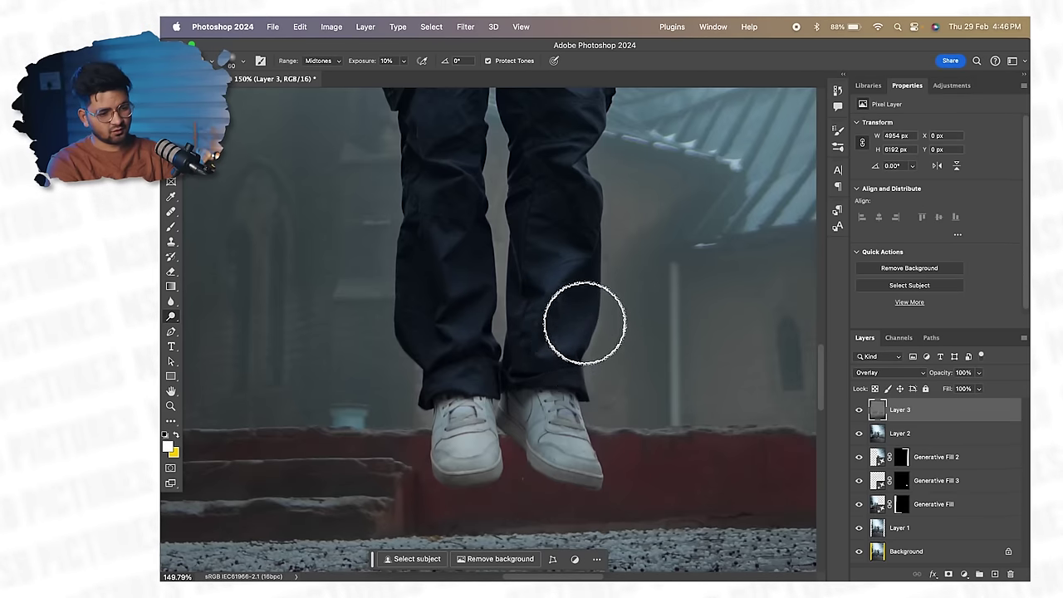
{"action": "scroll", "coordinate": [550, 368], "scroll_direction": "up", "scroll_amount": 10}
{"action": "scroll", "coordinate": [555, 305], "scroll_direction": "up", "scroll_amount": 10}
{"action": "scroll", "coordinate": [323, 380], "scroll_direction": "down", "scroll_amount": 10}
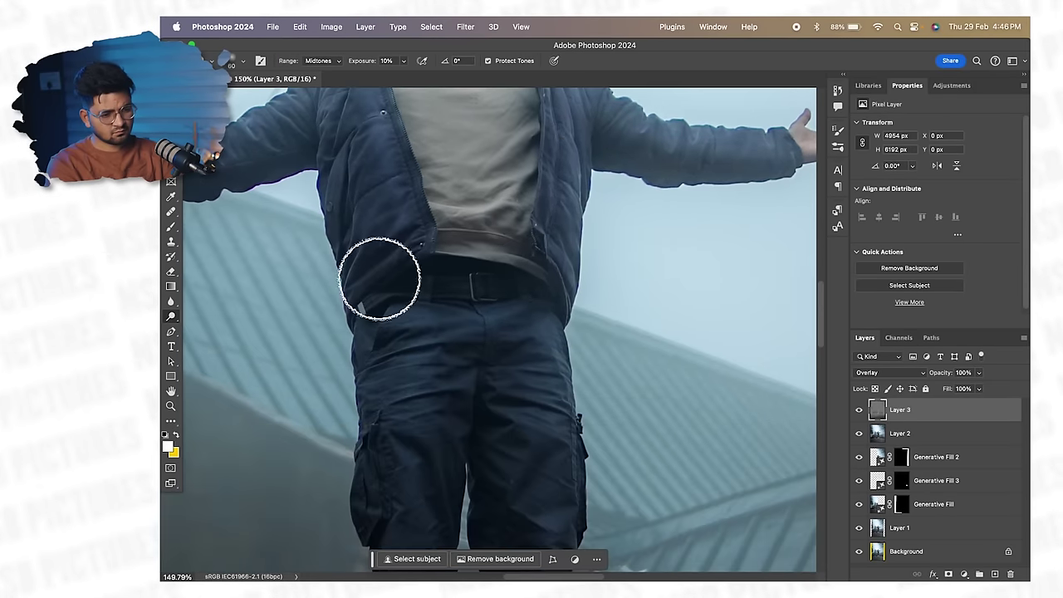
Compare the whole photo with and without the dodge-and-burn layer
{"action": "scroll", "coordinate": [590, 433], "scroll_direction": "down", "scroll_amount": 8}
{"action": "left_click_drag", "start_coordinate": [637, 336], "coordinate": [548, 364]}
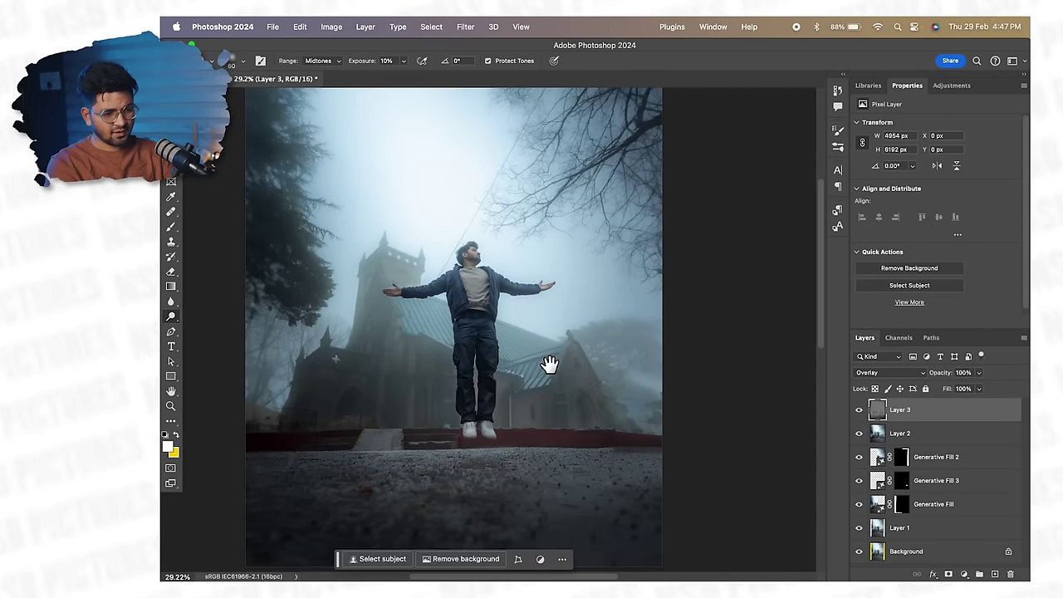
{"action": "left_click", "coordinate": [859, 411]}
{"action": "left_click", "coordinate": [858, 409]}
{"action": "left_click", "coordinate": [859, 409]}
{"action": "left_click", "coordinate": [859, 409]}
Brighten the strip of ground along the foot of the red wall with the Dodge tool
{"action": "left_click_drag", "start_coordinate": [380, 415], "coordinate": [488, 384]}
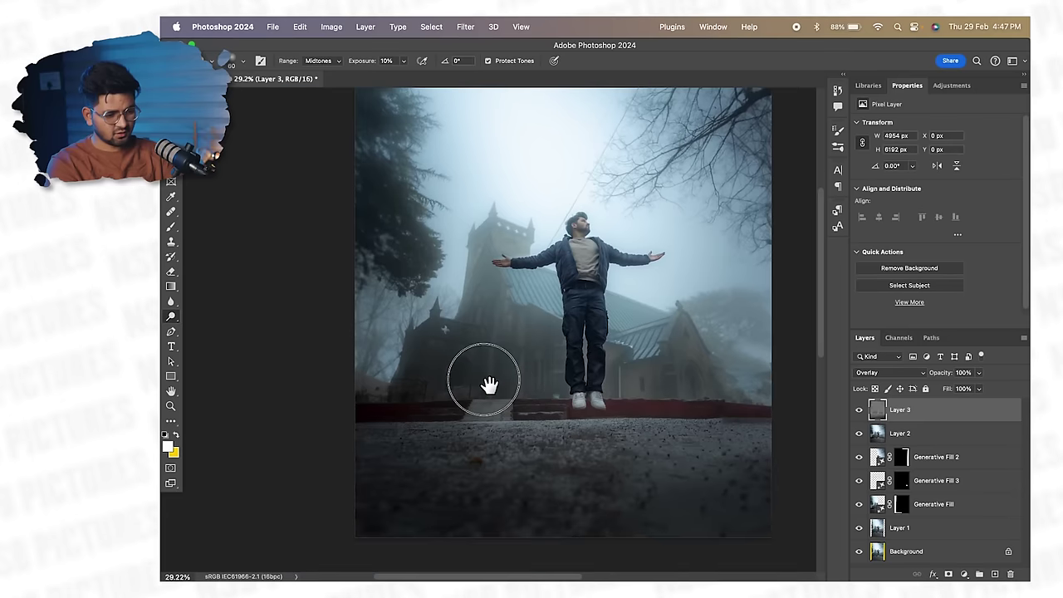
{"action": "scroll", "coordinate": [407, 411], "scroll_direction": "up", "scroll_amount": 5}
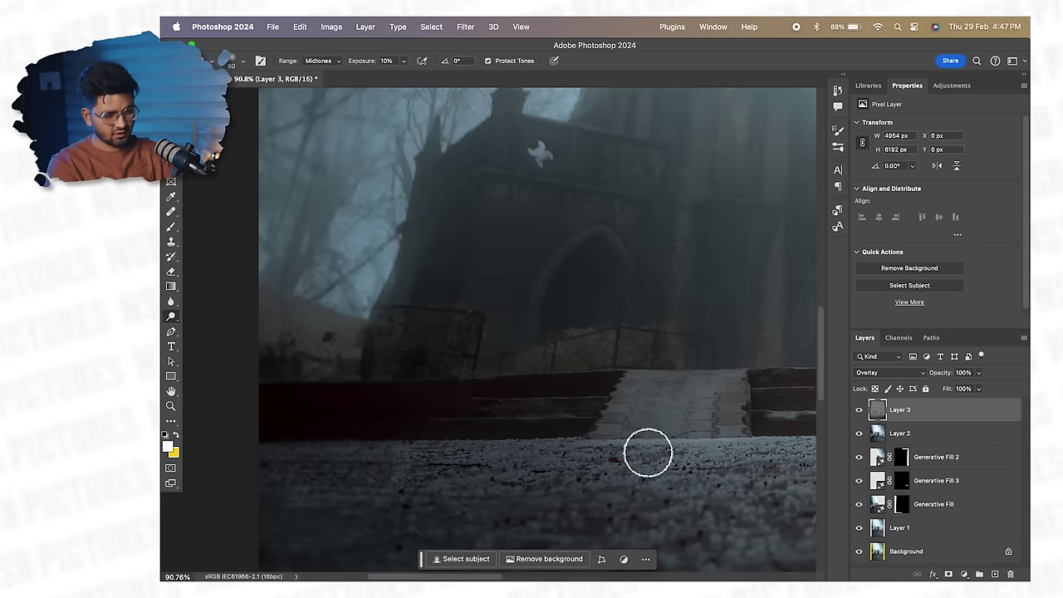
{"action": "left_click_drag", "start_coordinate": [595, 451], "coordinate": [269, 342]}
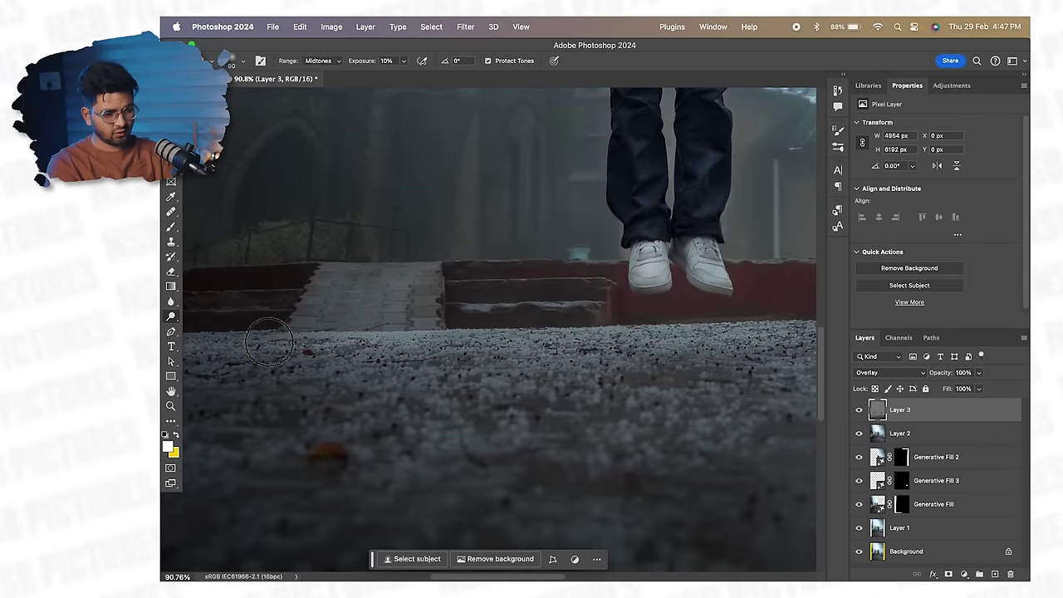
{"action": "scroll", "coordinate": [605, 337], "scroll_direction": "right", "scroll_amount": 5}
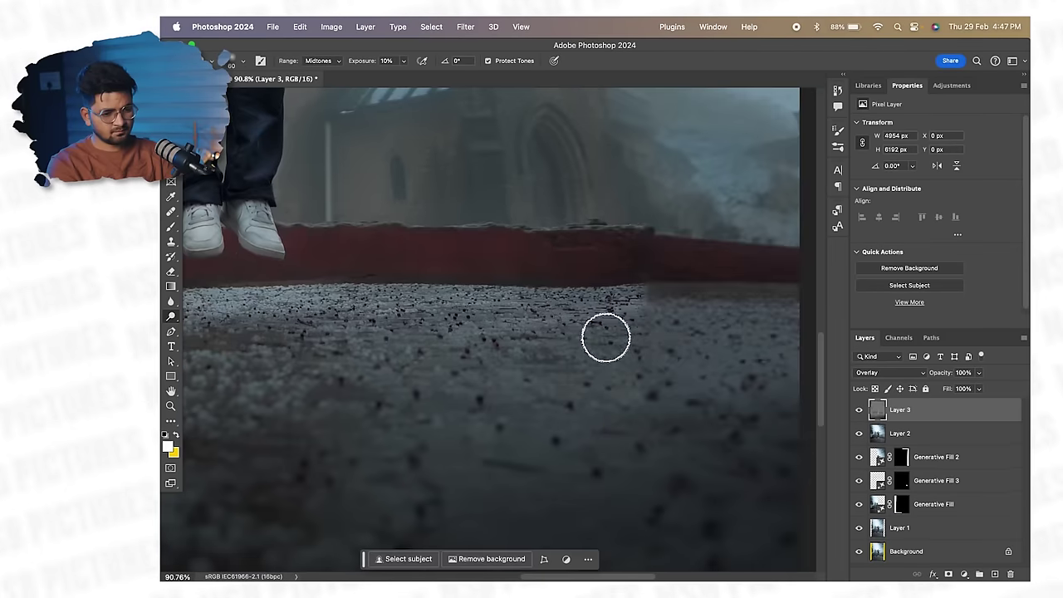
{"action": "scroll", "coordinate": [606, 340], "scroll_direction": "left", "scroll_amount": 6}
{"action": "left_click_drag", "start_coordinate": [661, 346], "coordinate": [617, 415]}
Dodge the edges and stonework of the dark church facade and tower to the left of the man
{"action": "scroll", "coordinate": [598, 420], "scroll_direction": "down", "scroll_amount": 5}
{"action": "scroll", "coordinate": [407, 407], "scroll_direction": "up", "scroll_amount": 5}
{"action": "left_click_drag", "start_coordinate": [486, 416], "coordinate": [558, 348]}
{"action": "scroll", "coordinate": [517, 373], "scroll_direction": "up", "scroll_amount": 2}
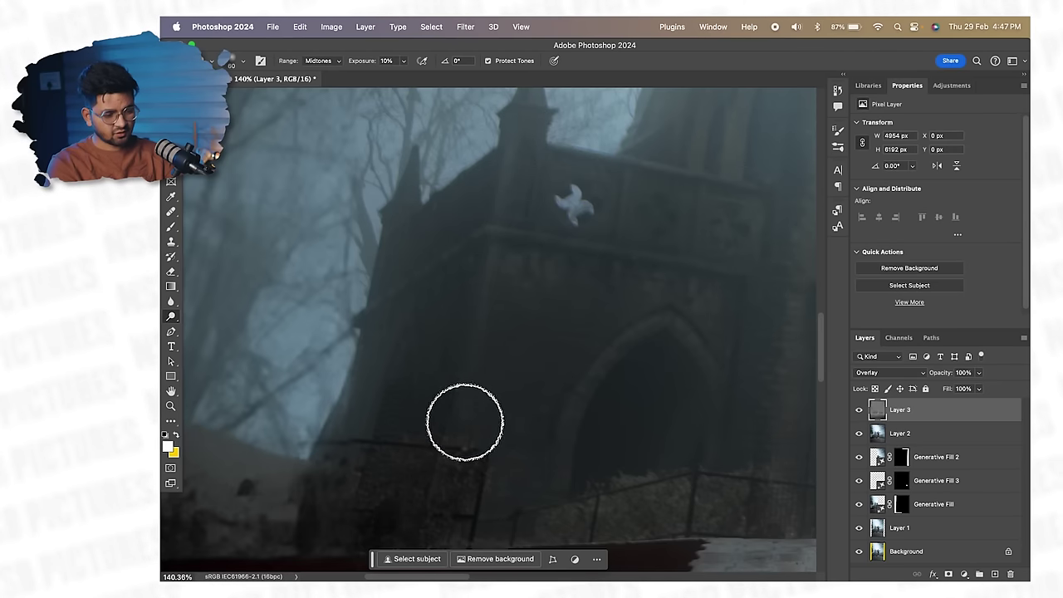
{"action": "left_click_drag", "start_coordinate": [613, 379], "coordinate": [425, 515]}
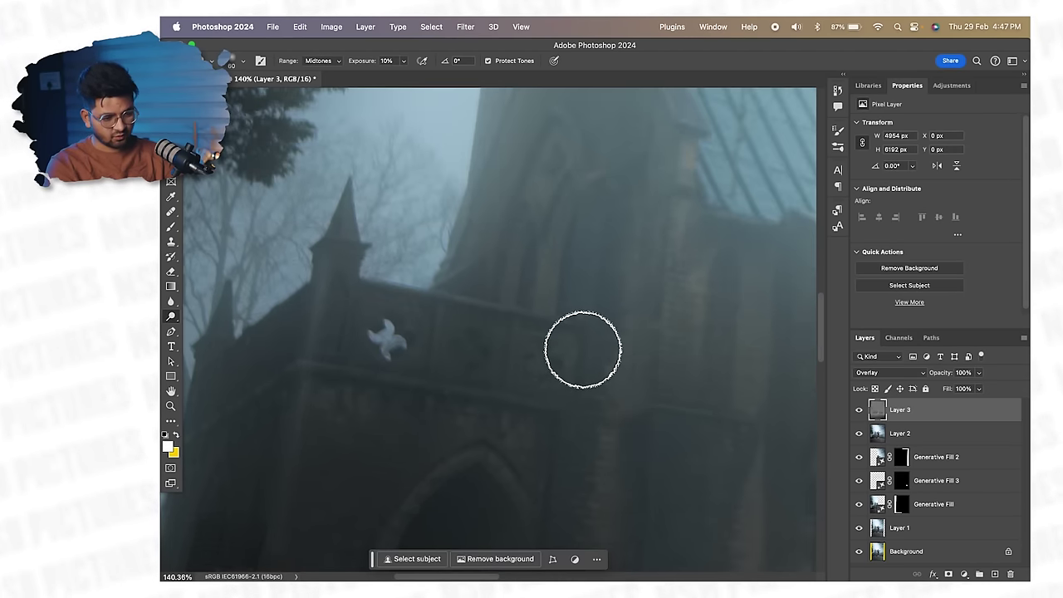
{"action": "scroll", "coordinate": [601, 303], "scroll_direction": "down", "scroll_amount": 2}
{"action": "scroll", "coordinate": [614, 332], "scroll_direction": "down", "scroll_amount": 2}
{"action": "scroll", "coordinate": [611, 394], "scroll_direction": "down", "scroll_amount": 1}
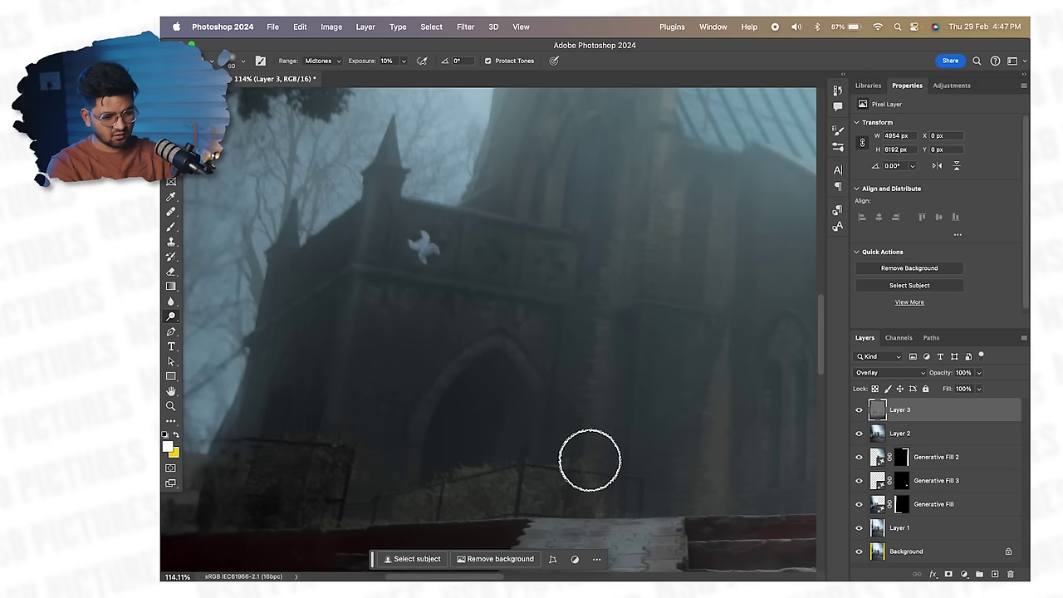
{"action": "left_click_drag", "start_coordinate": [648, 332], "coordinate": [535, 445]}
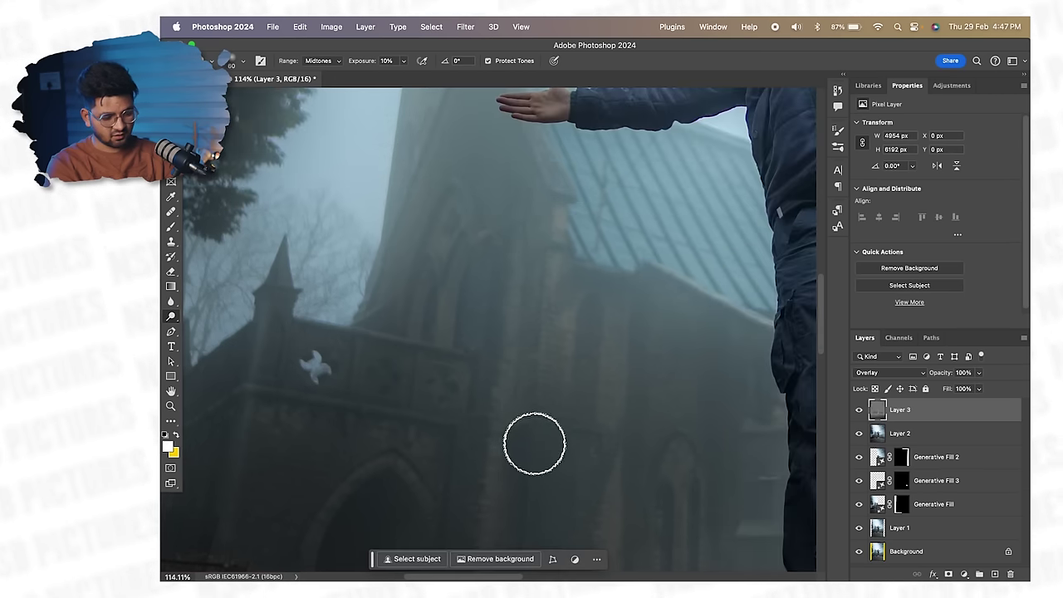
Dodge the remaining church walls on both sides of the man with the same brush
{"action": "scroll", "coordinate": [538, 443], "scroll_direction": "down", "scroll_amount": 8}
{"action": "scroll", "coordinate": [573, 365], "scroll_direction": "down", "scroll_amount": 2}
{"action": "scroll", "coordinate": [572, 295], "scroll_direction": "right", "scroll_amount": 4}
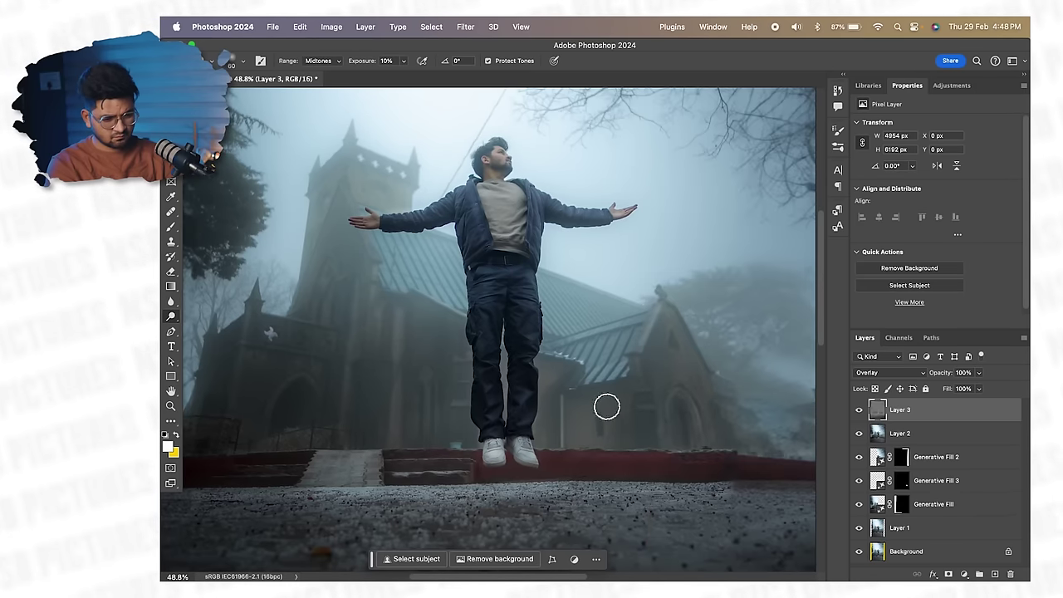
{"action": "scroll", "coordinate": [509, 366], "scroll_direction": "left", "scroll_amount": 5}
{"action": "scroll", "coordinate": [509, 366], "scroll_direction": "up", "scroll_amount": 1}
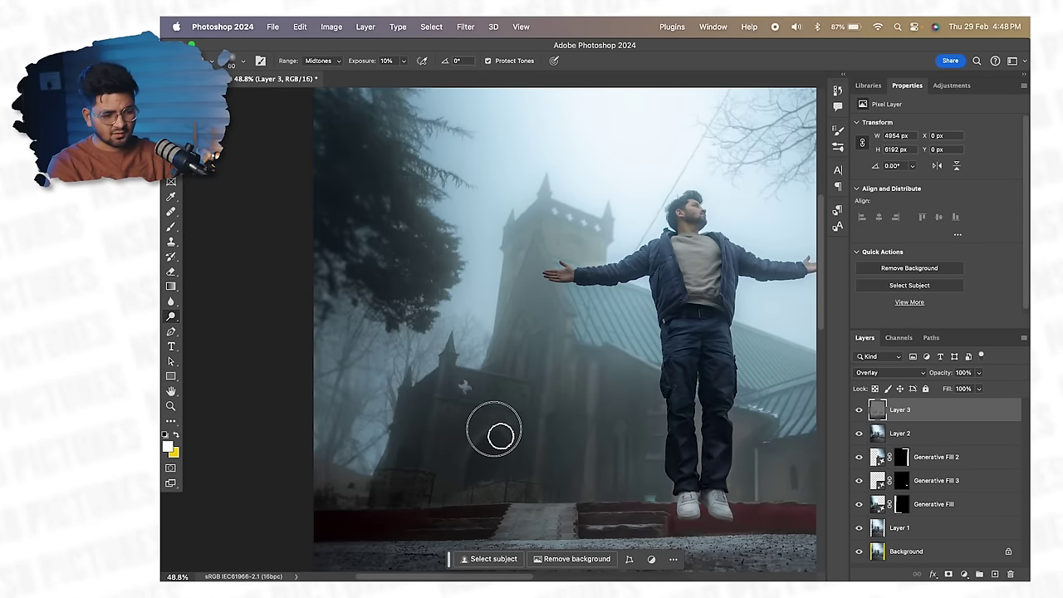
{"action": "scroll", "coordinate": [502, 443], "scroll_direction": "left", "scroll_amount": 5}
{"action": "scroll", "coordinate": [502, 444], "scroll_direction": "down", "scroll_amount": 2}
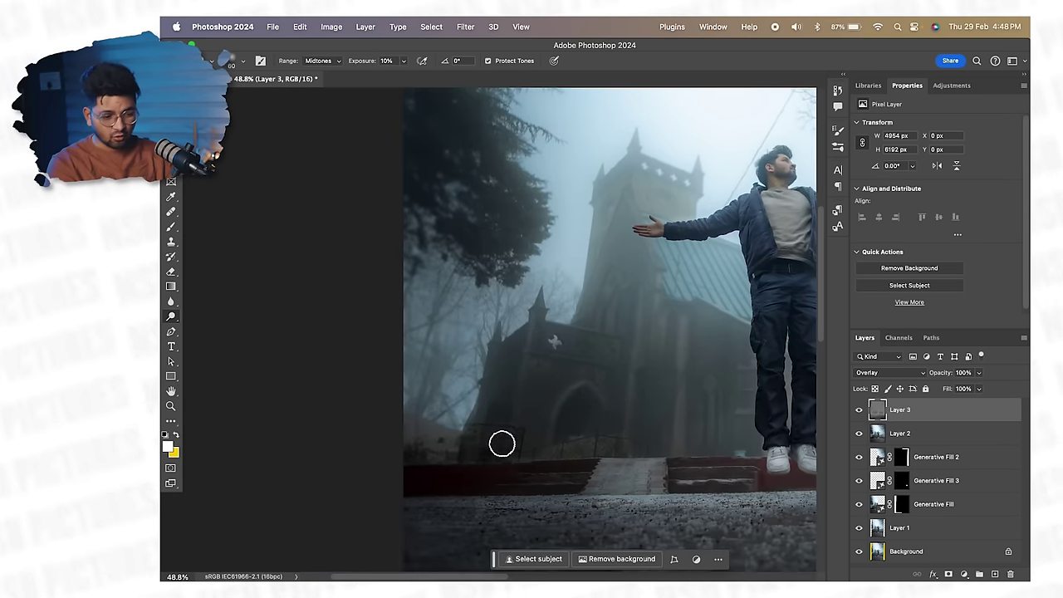
{"action": "scroll", "coordinate": [501, 443], "scroll_direction": "right", "scroll_amount": 4}
{"action": "scroll", "coordinate": [501, 443], "scroll_direction": "up", "scroll_amount": 1}
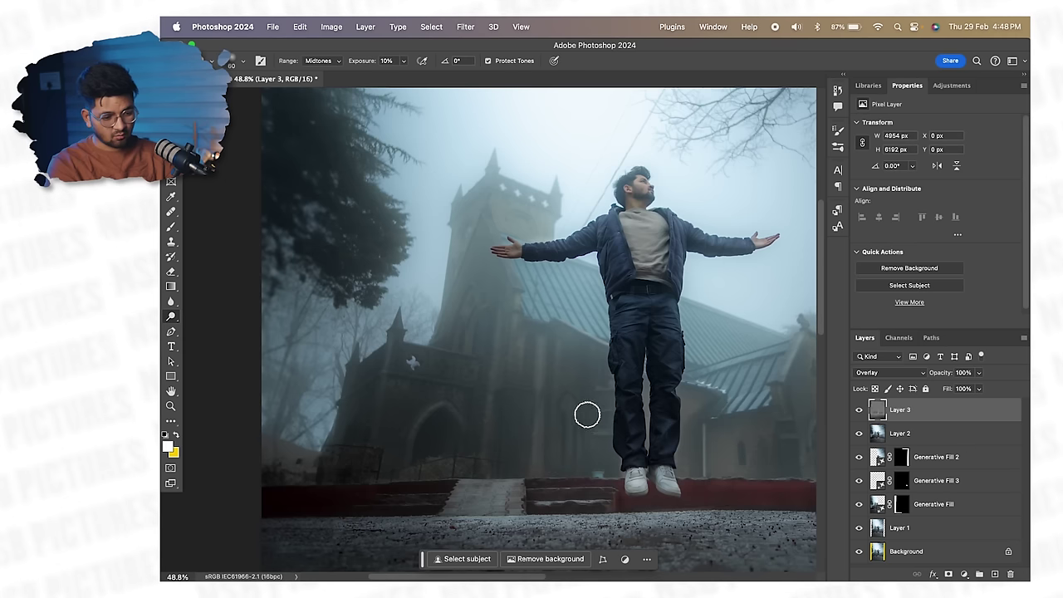
{"action": "left_click_drag", "start_coordinate": [579, 453], "coordinate": [446, 370]}
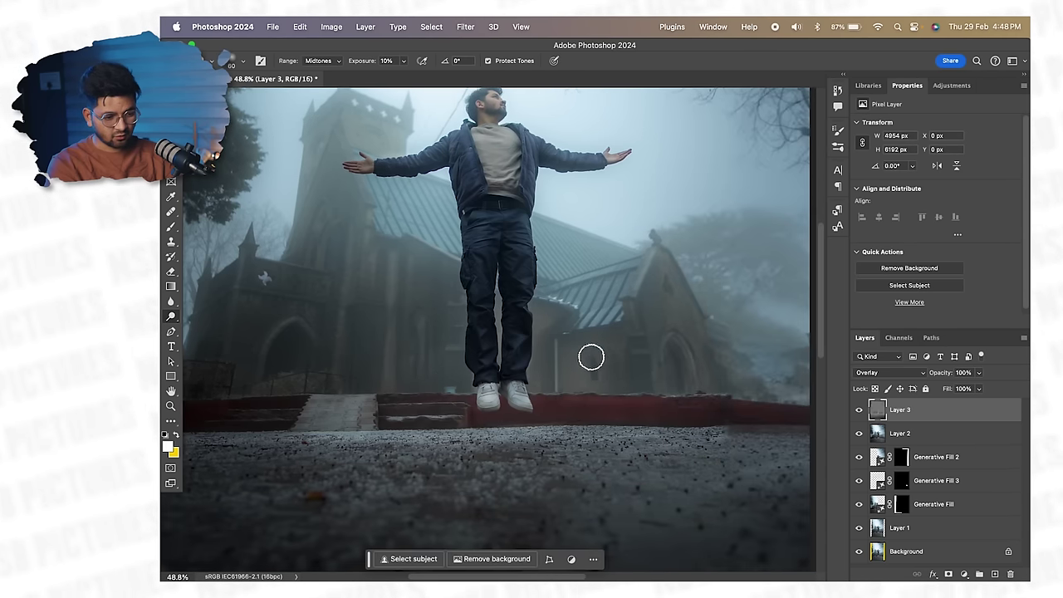
Hide and reshow the dodge-and-burn layer to compare its effect across the full photo
{"action": "scroll", "coordinate": [593, 335], "scroll_direction": "up", "scroll_amount": 5}
{"action": "scroll", "coordinate": [593, 334], "scroll_direction": "left", "scroll_amount": 2}
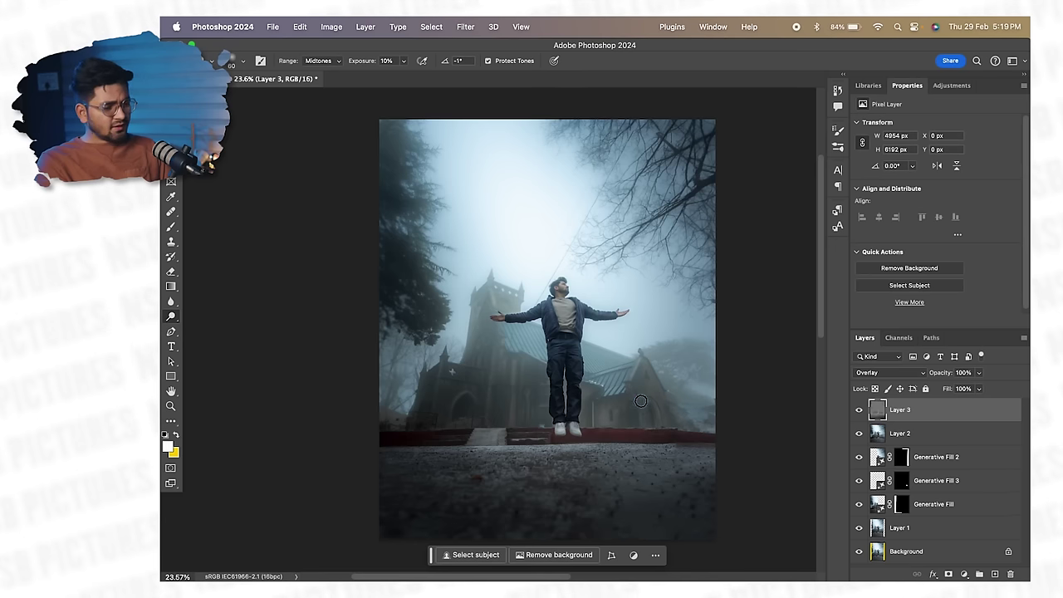
{"action": "scroll", "coordinate": [652, 419], "scroll_direction": "down", "scroll_amount": 2}
{"action": "scroll", "coordinate": [652, 419], "scroll_direction": "up", "scroll_amount": 1}
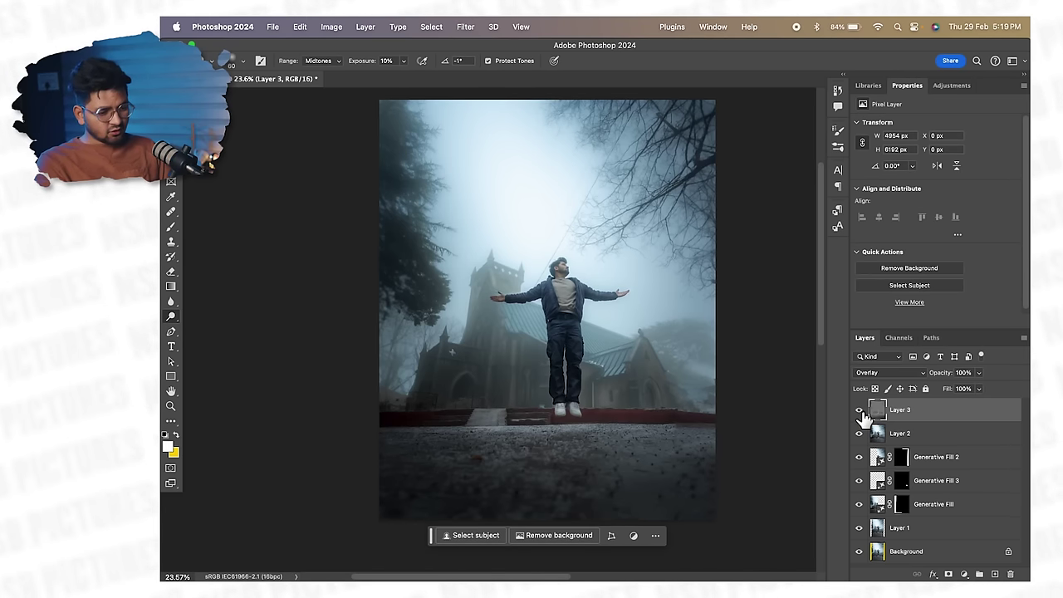
{"action": "left_click", "coordinate": [860, 411]}
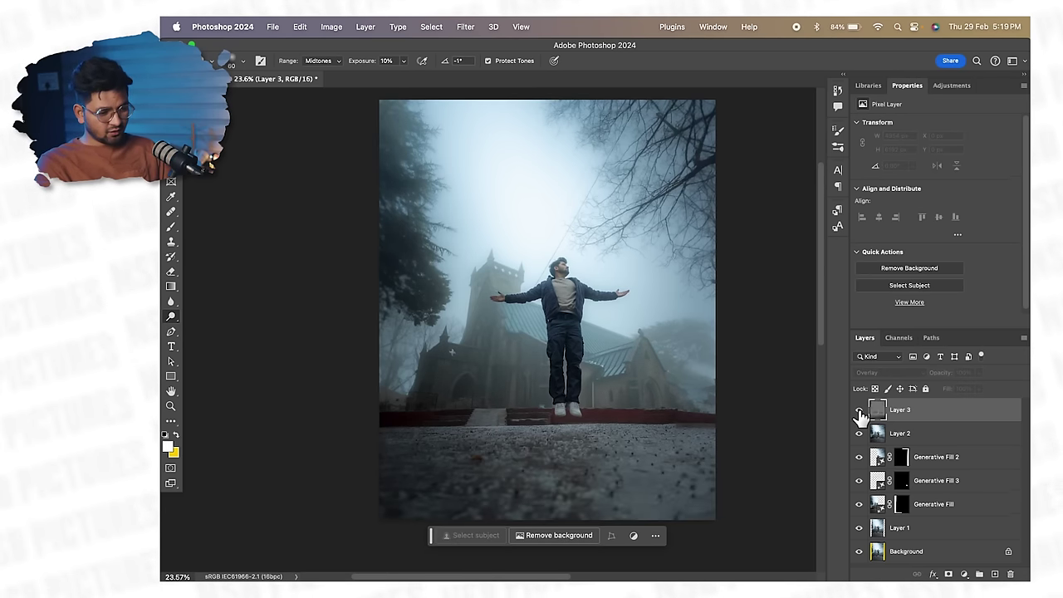
{"action": "left_click", "coordinate": [859, 410]}
{"action": "scroll", "coordinate": [573, 404], "scroll_direction": "up", "scroll_amount": 1}
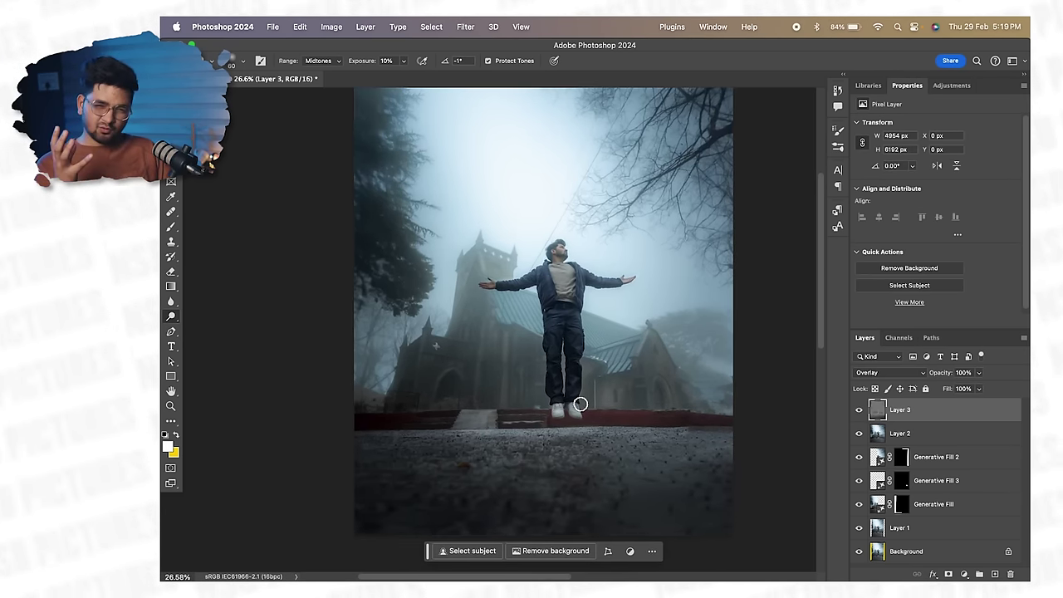
Reduce the Dodge brush to 15 px and brighten the details of the man's face
{"action": "scroll", "coordinate": [558, 240], "scroll_direction": "up", "scroll_amount": 10}
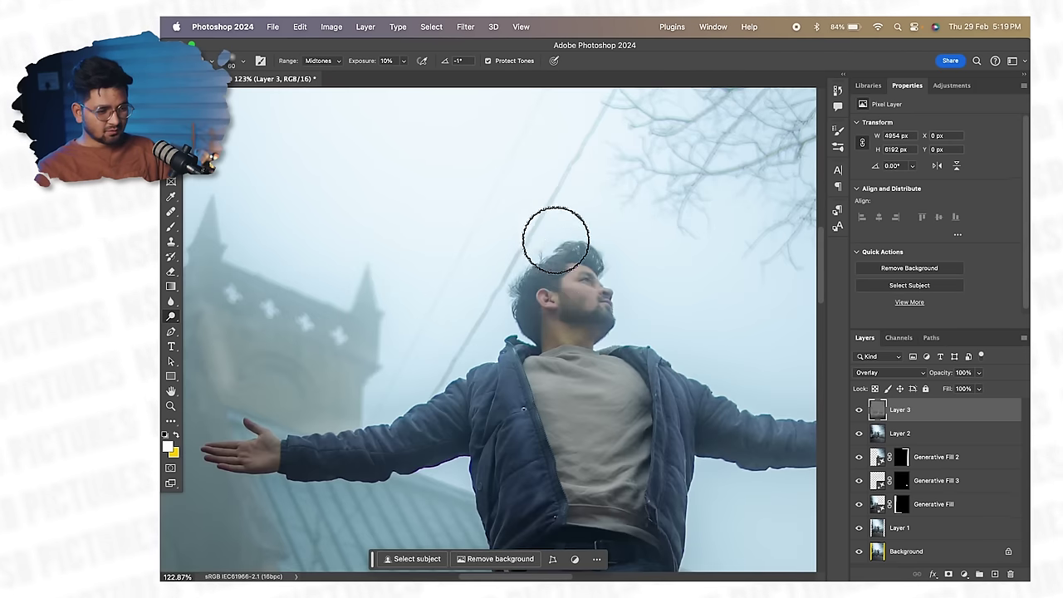
{"action": "mouse_move", "coordinate": [578, 301]}
{"action": "left_mouse_down"}
{"action": "mouse_move", "coordinate": [541, 262]}
{"action": "mouse_move", "coordinate": [586, 270]}
{"action": "left_mouse_up"}
{"action": "key", "text": "["}
{"action": "key", "text": "bracketleft"}
{"action": "key", "text": "bracketleft"}
{"action": "key", "text": "bracketleft"}
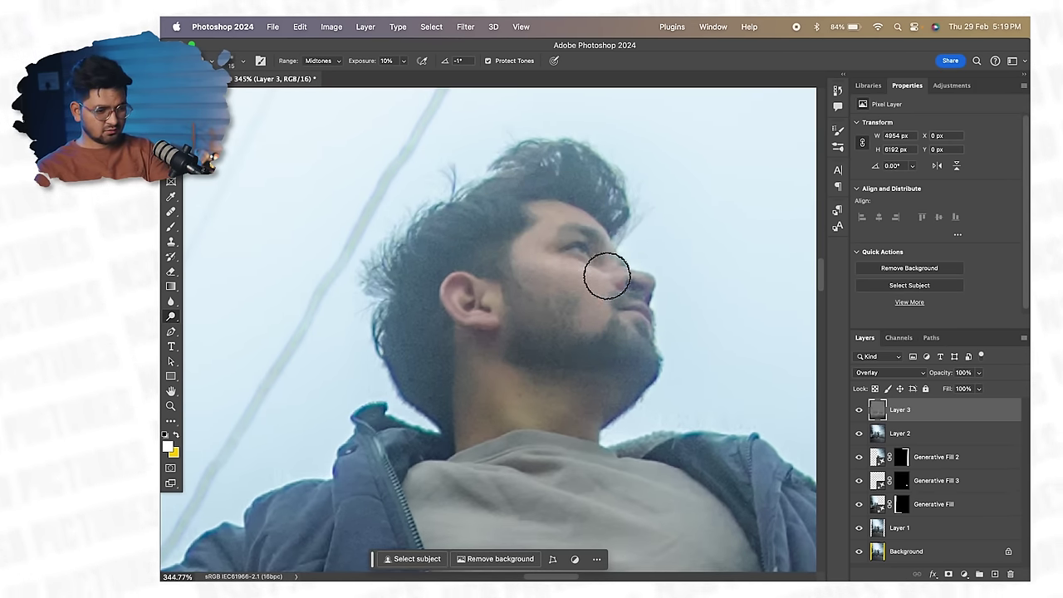
{"action": "scroll", "coordinate": [665, 388], "scroll_direction": "down", "scroll_amount": 8}
{"action": "left_click_drag", "start_coordinate": [589, 388], "coordinate": [497, 312]}
{"action": "scroll", "coordinate": [529, 339], "scroll_direction": "down", "scroll_amount": 5}
{"action": "scroll", "coordinate": [529, 339], "scroll_direction": "up", "scroll_amount": 3}
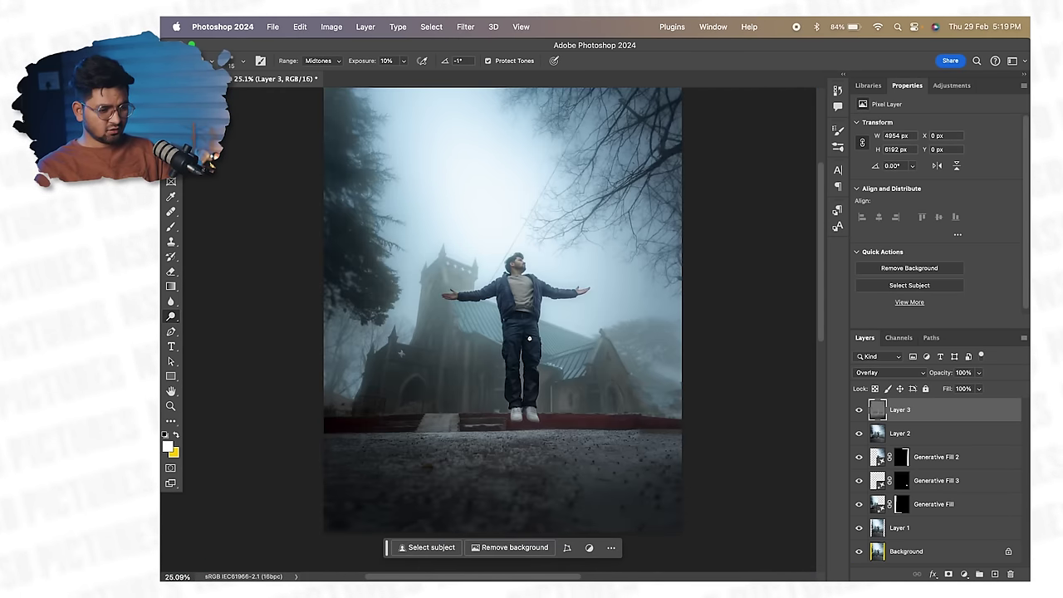
Stamp all visible layers into a new merged layer and open it in the Camera Raw filter
{"action": "key", "text": "super+alt+shift+e"}
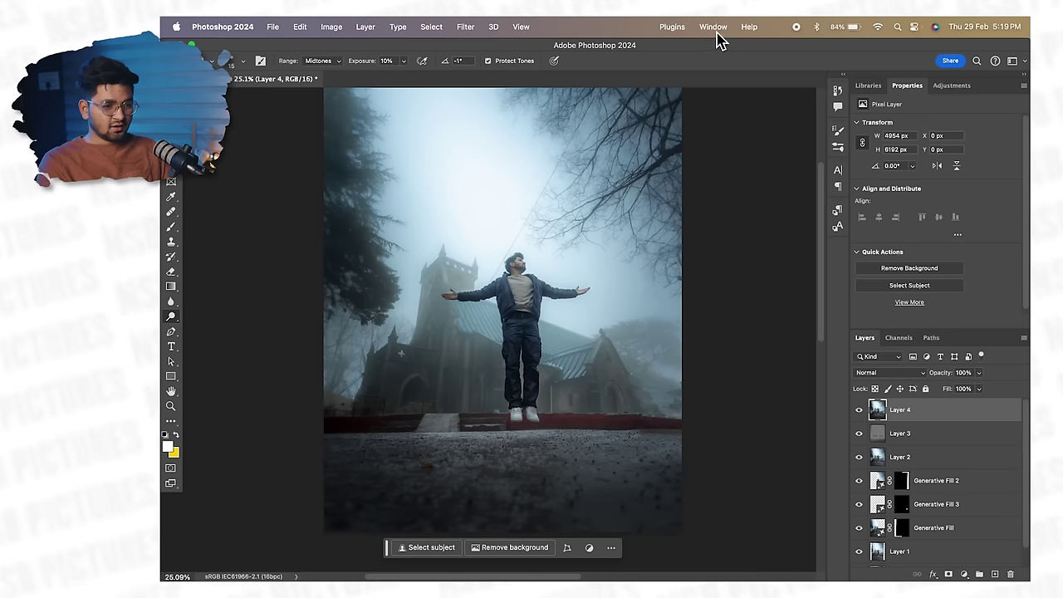
{"action": "left_click", "coordinate": [465, 27]}
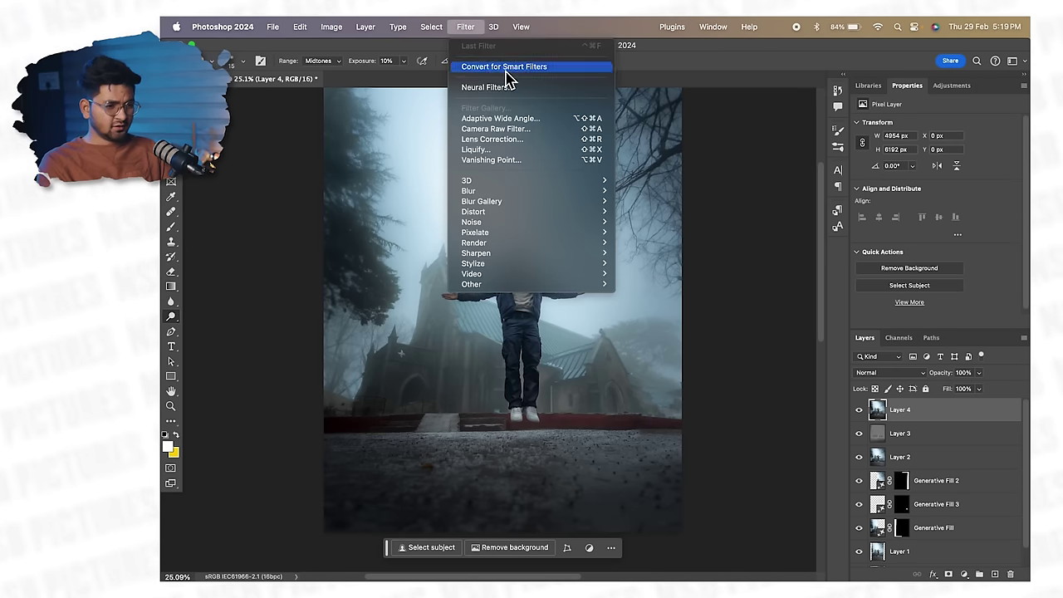
{"action": "left_click", "coordinate": [514, 131]}
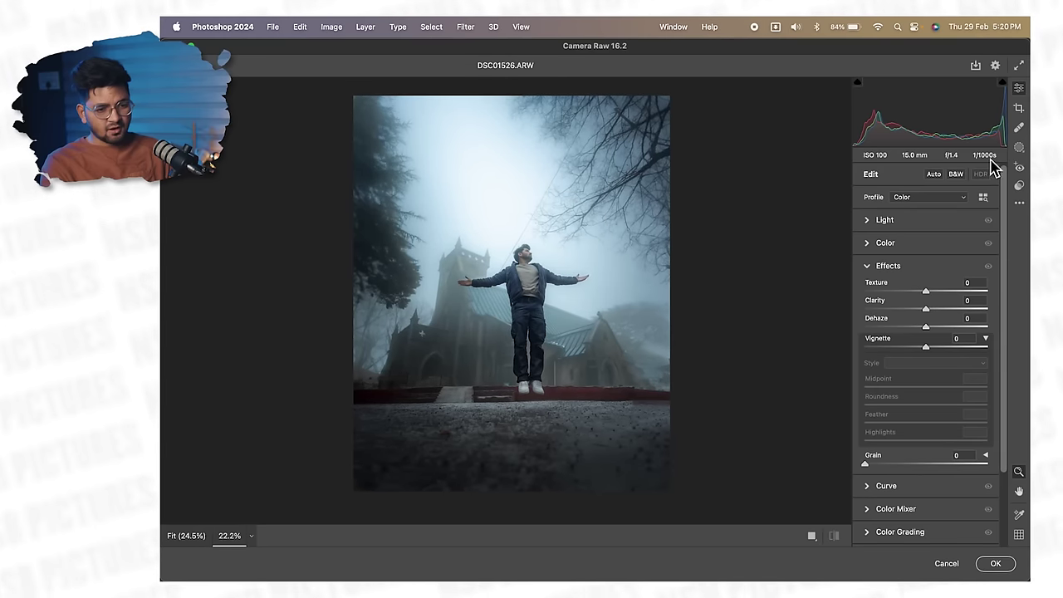
Create a subject mask, invert it to cover everything except the man, and set its exposure to -0.45
{"action": "left_click", "coordinate": [1020, 148]}
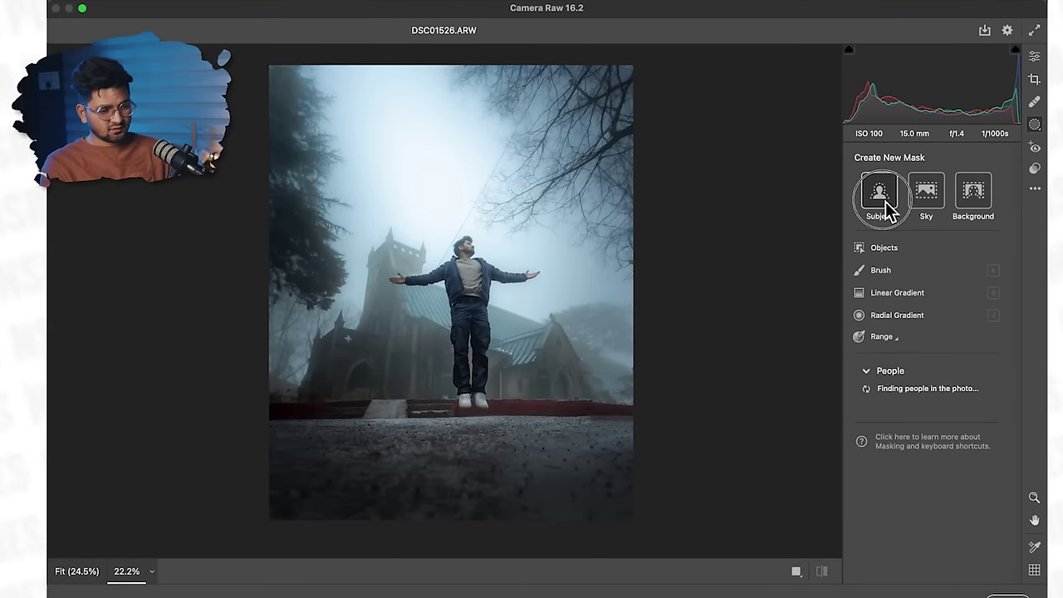
{"action": "left_click", "coordinate": [888, 194]}
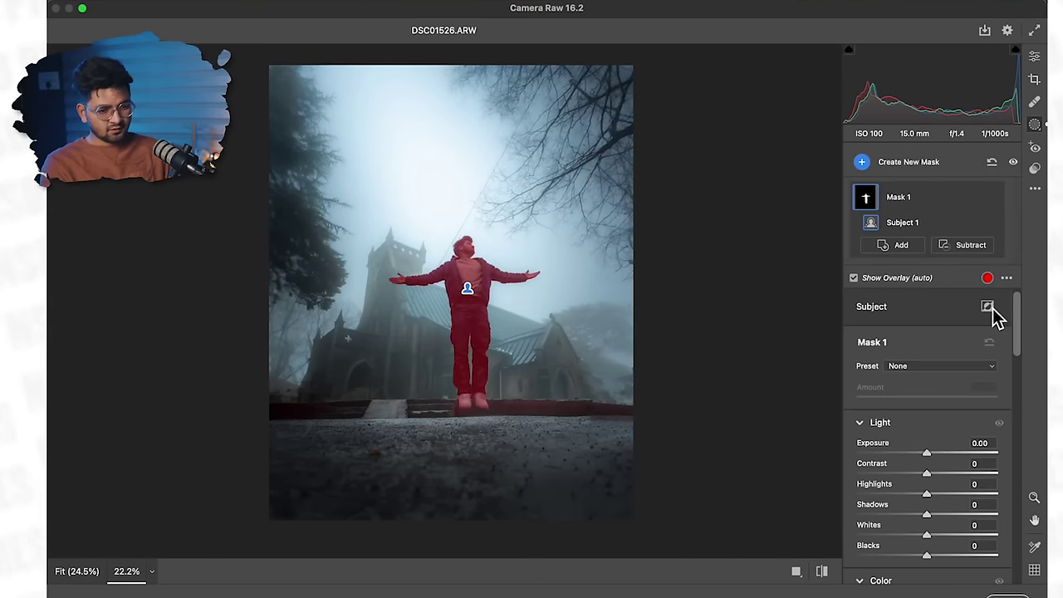
{"action": "left_click", "coordinate": [987, 307]}
{"action": "left_click_drag", "start_coordinate": [927, 453], "coordinate": [925, 459]}
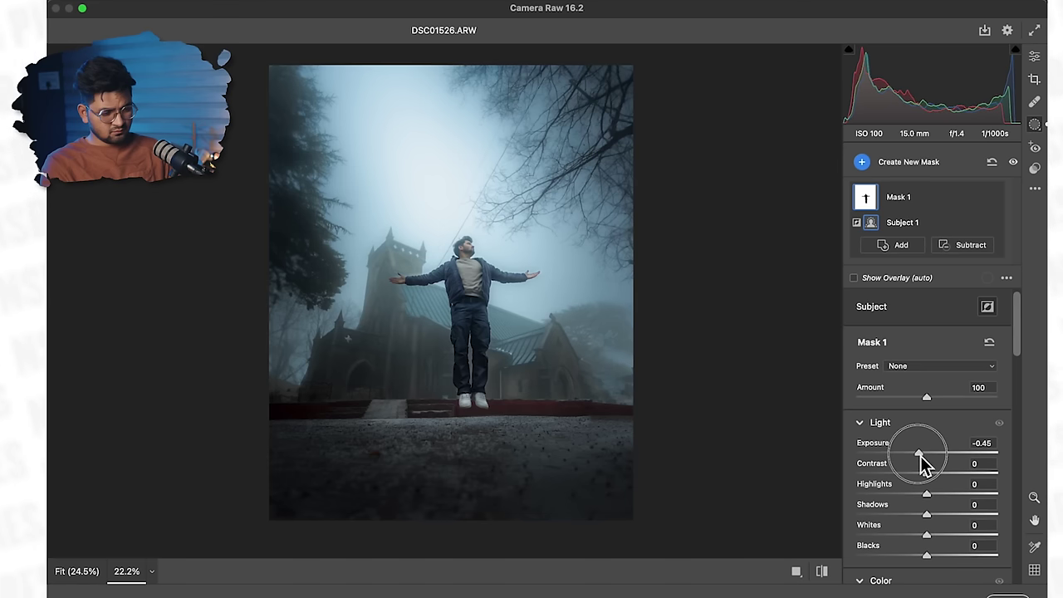
{"action": "scroll", "coordinate": [980, 444], "scroll_direction": "down", "scroll_amount": 5}
{"action": "left_click", "coordinate": [1035, 124]}
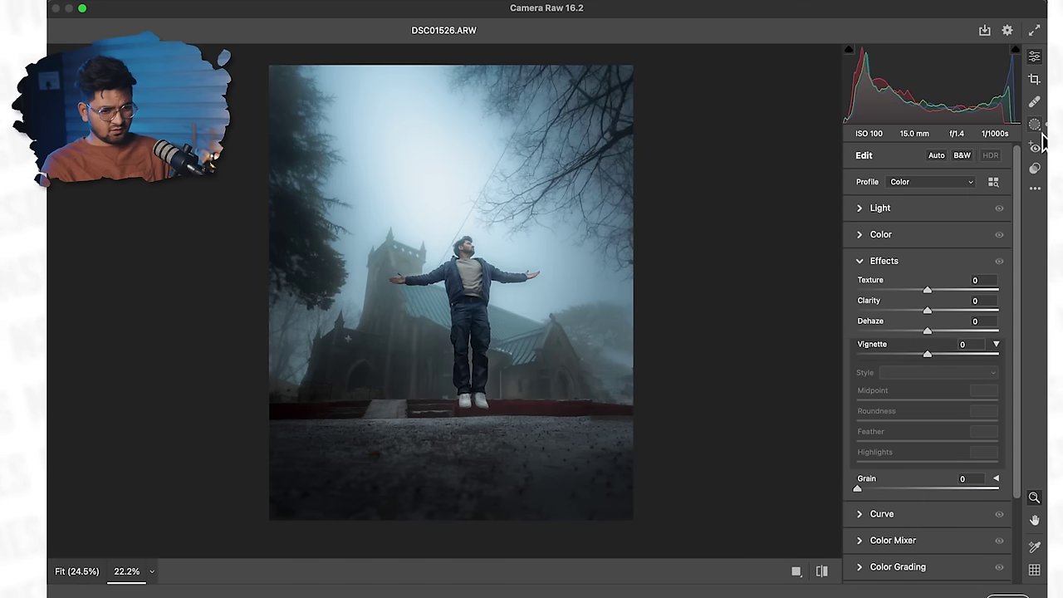
Add a wide radial gradient mask centred on the man's head, covering the church and sky, and subtract the subject from it
{"action": "left_click", "coordinate": [1035, 126]}
{"action": "left_click", "coordinate": [904, 162]}
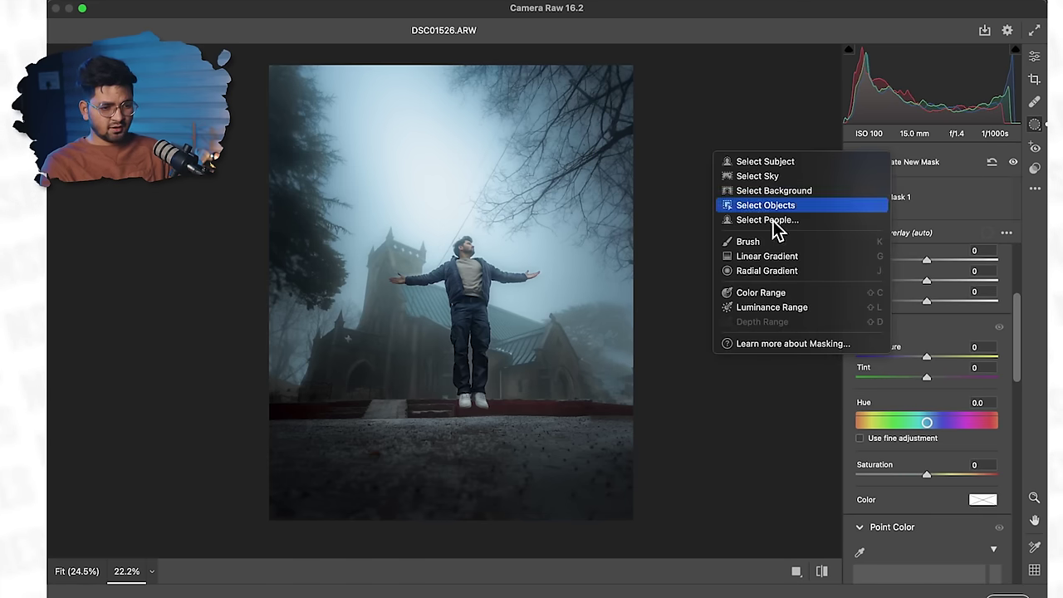
{"action": "key", "text": "j"}
{"action": "left_click_drag", "start_coordinate": [422, 251], "coordinate": [469, 244]}
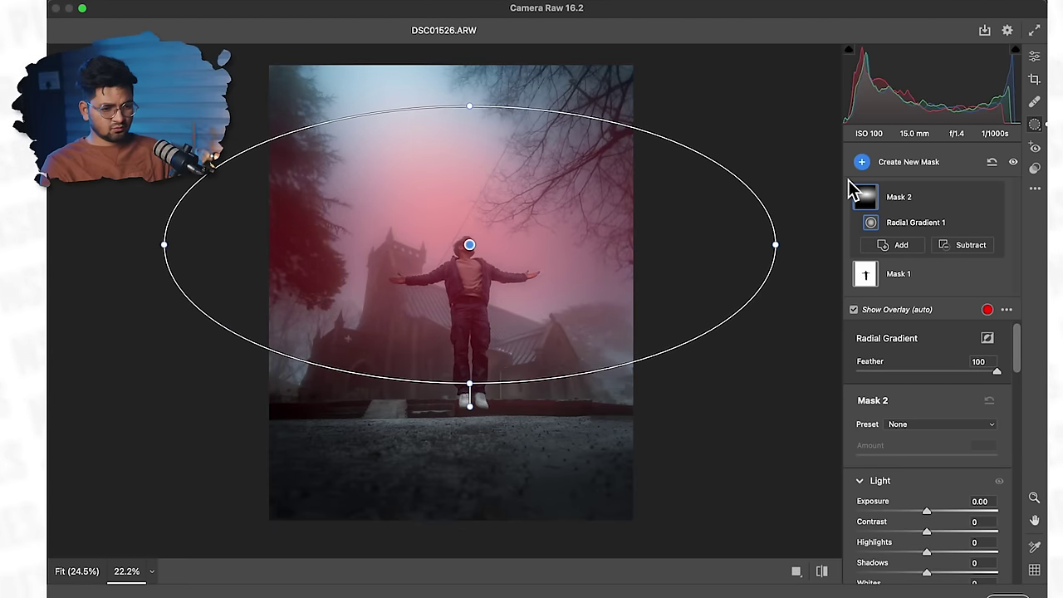
{"action": "left_click", "coordinate": [954, 248]}
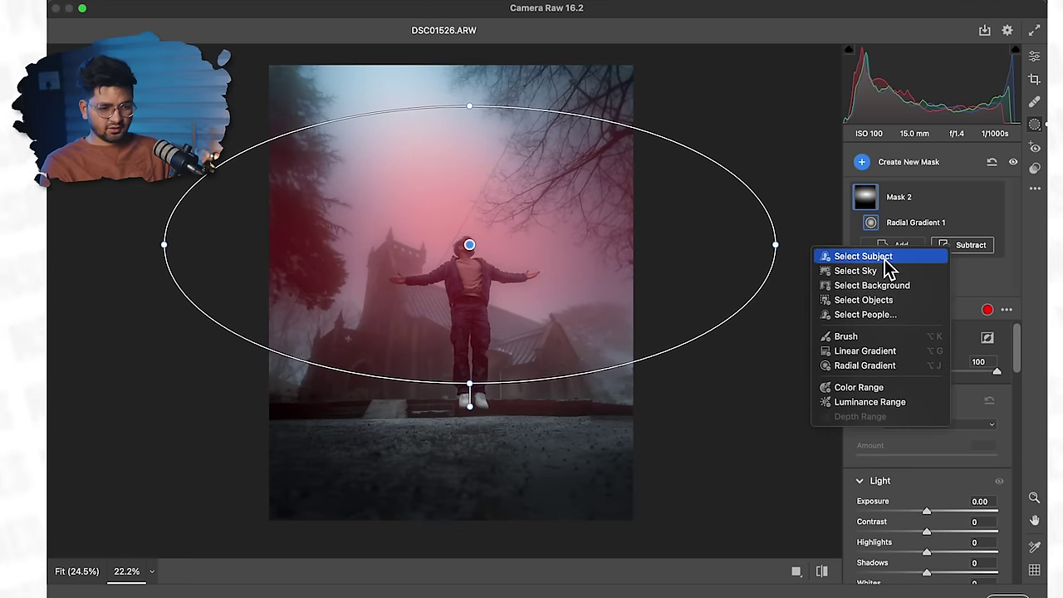
{"action": "left_click", "coordinate": [823, 268]}
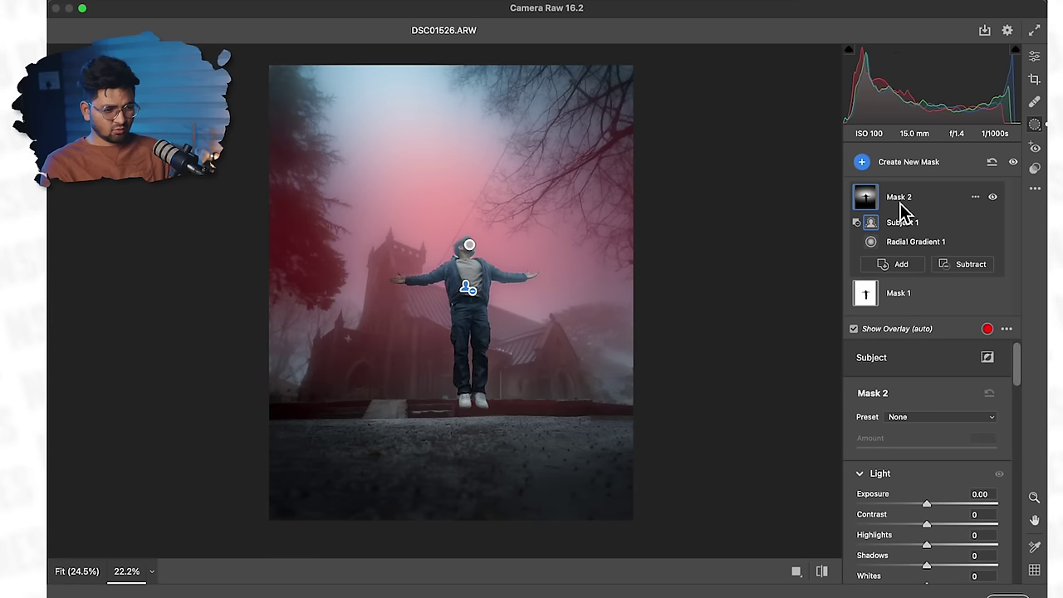
Set the radial mask's Dehaze to -15 and compare the photo before and after the edits
{"action": "scroll", "coordinate": [934, 465], "scroll_direction": "down", "scroll_amount": 10}
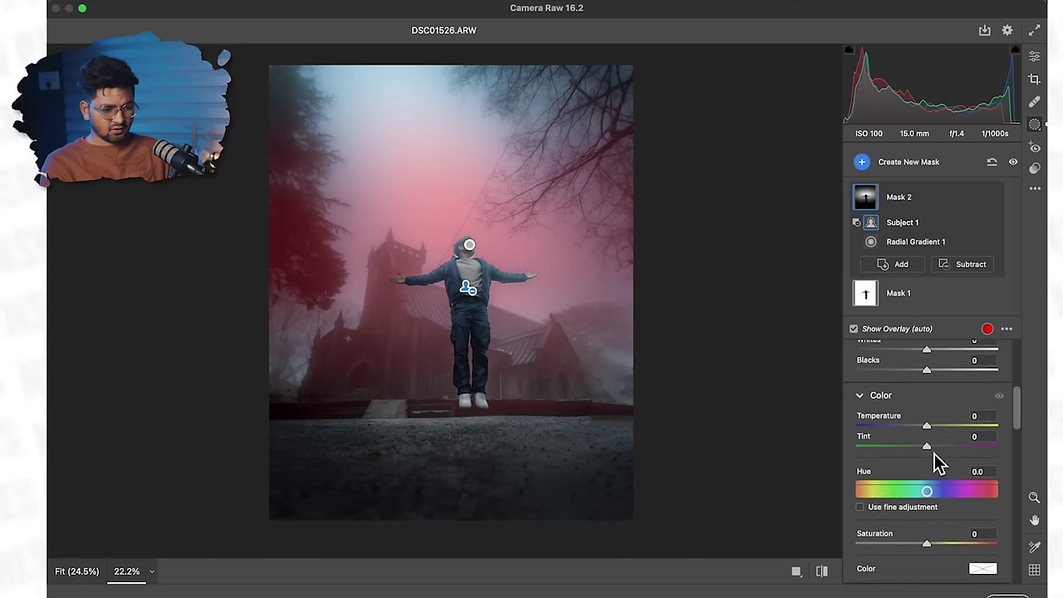
{"action": "mouse_move", "coordinate": [910, 469]}
{"action": "left_mouse_down"}
{"action": "mouse_move", "coordinate": [900, 470]}
{"action": "mouse_move", "coordinate": [917, 470]}
{"action": "left_mouse_up"}
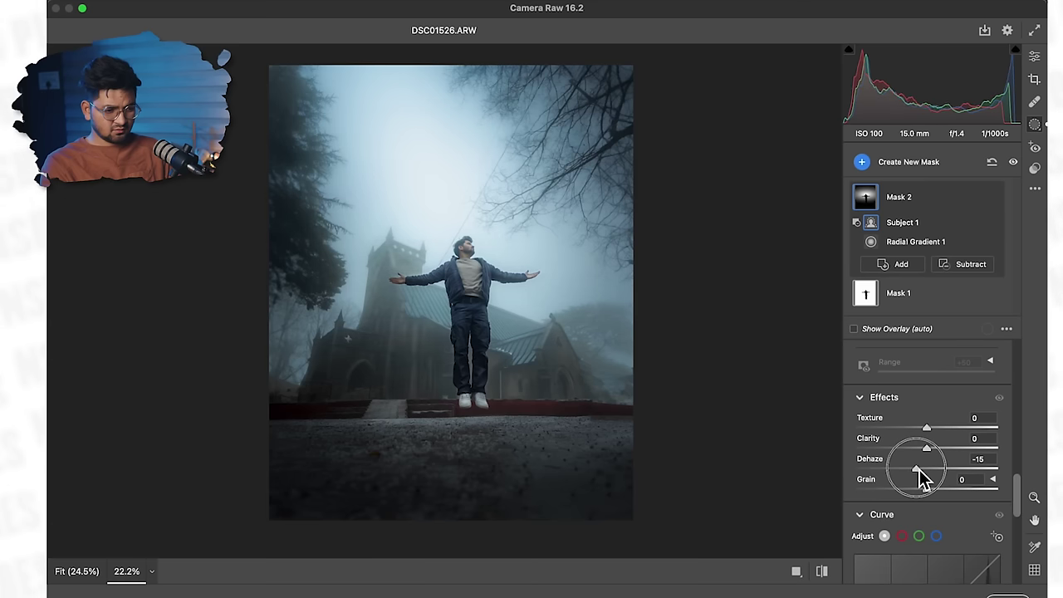
{"action": "left_click", "coordinate": [1033, 56]}
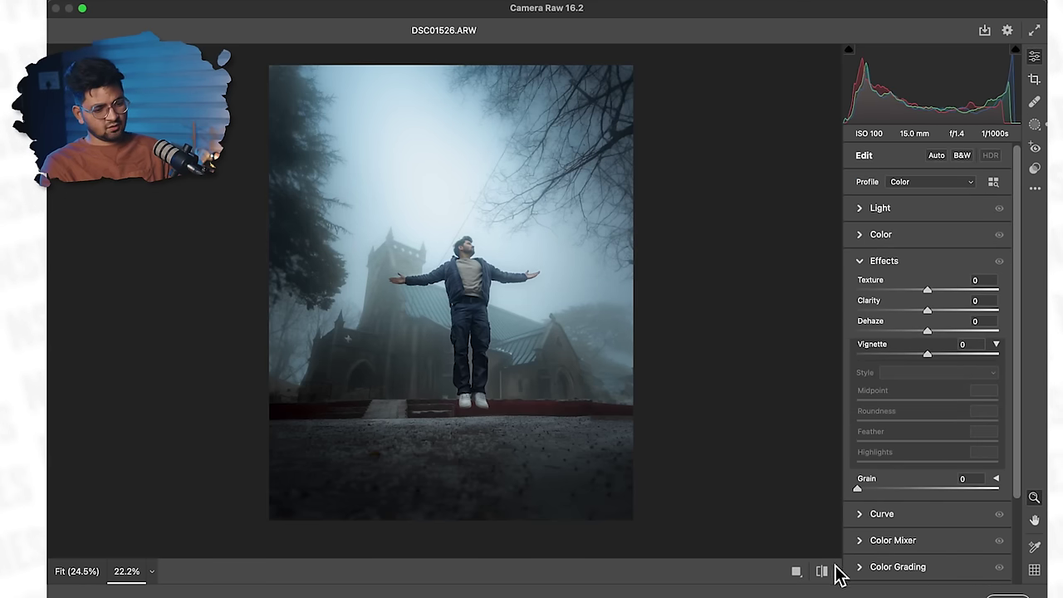
{"action": "left_click", "coordinate": [822, 572]}
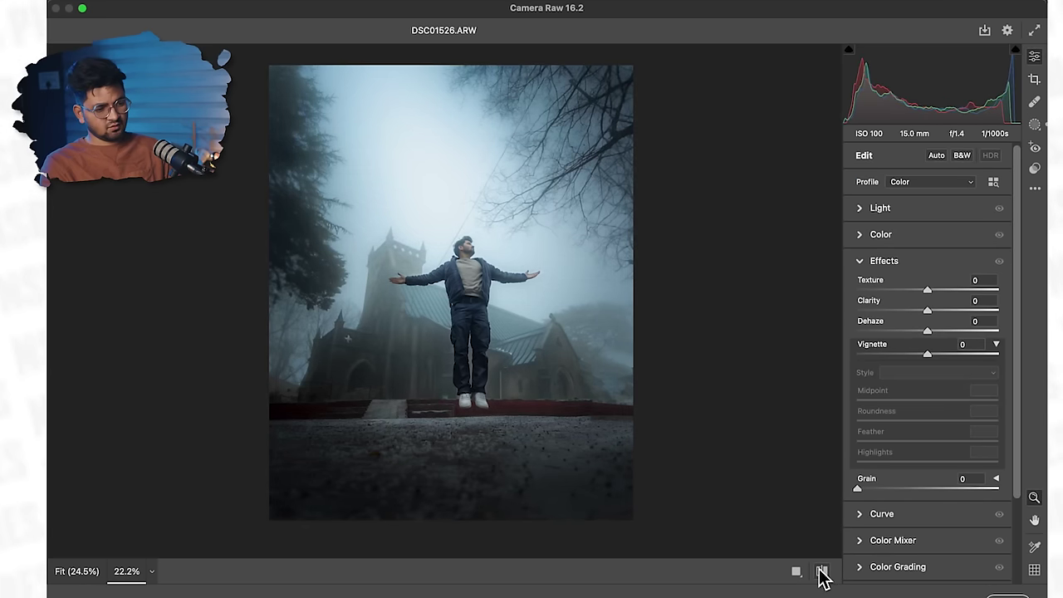
{"action": "left_click_drag", "start_coordinate": [470, 272], "coordinate": [676, 375]}
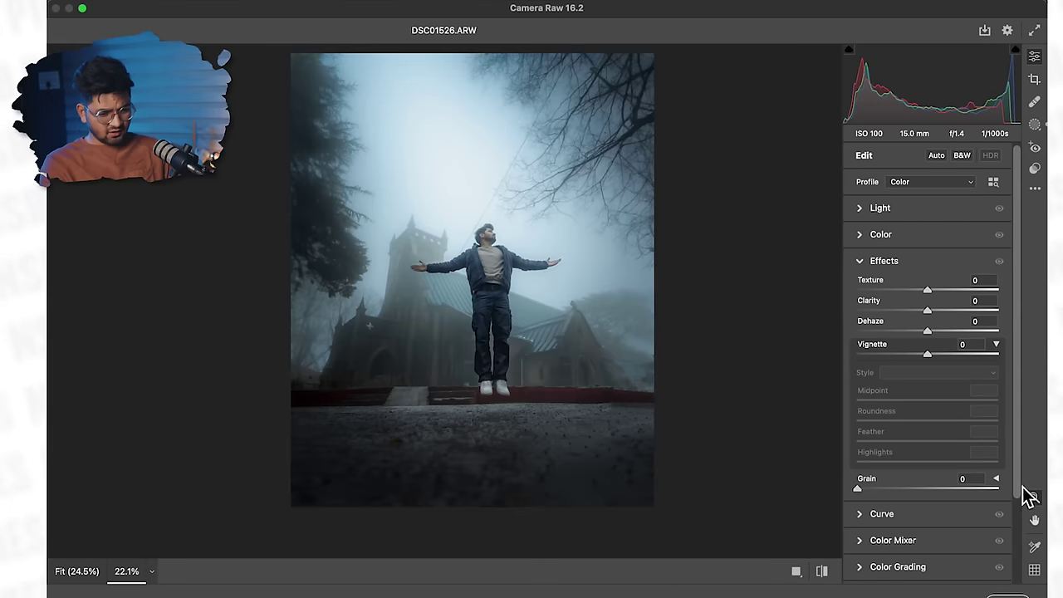
Move the red curve's black point to input 10, output 0, and lower the blue curve's white point to output 246
{"action": "left_click", "coordinate": [882, 513]}
{"action": "left_click", "coordinate": [919, 309]}
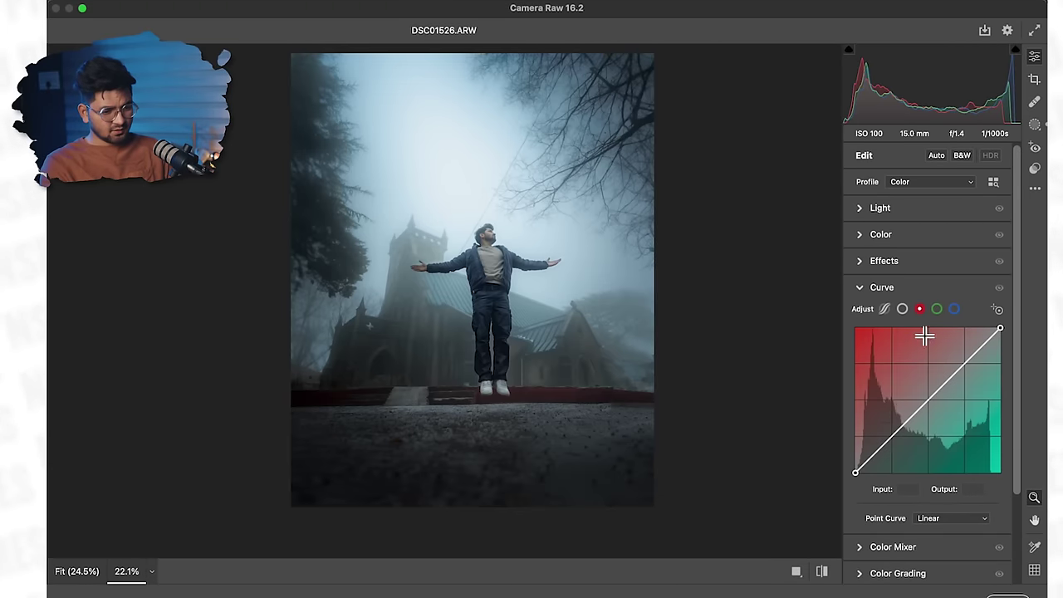
{"action": "left_click_drag", "start_coordinate": [856, 472], "coordinate": [861, 472]}
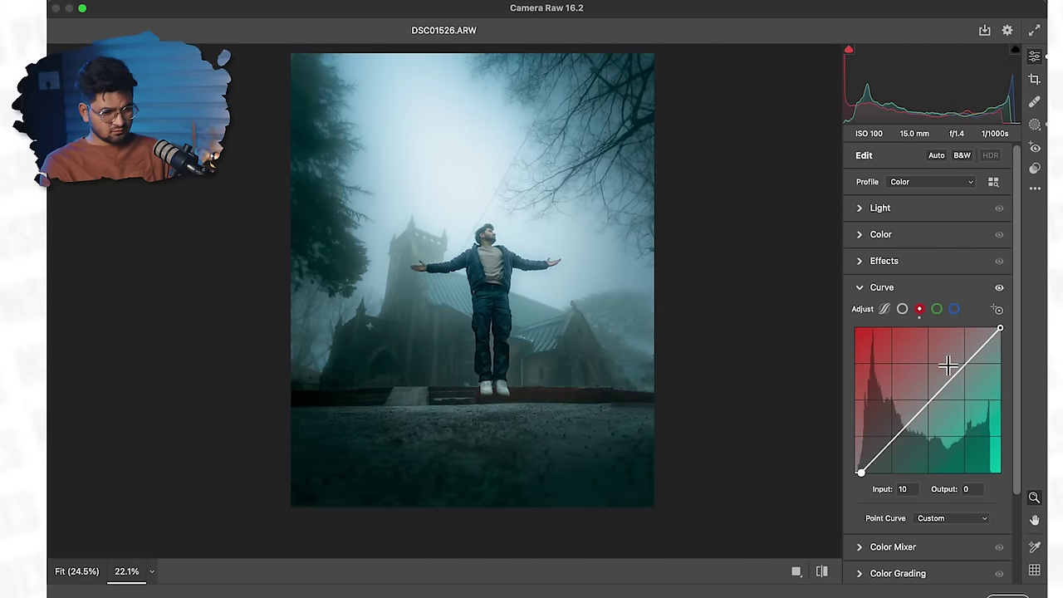
{"action": "left_click", "coordinate": [954, 309]}
{"action": "left_click_drag", "start_coordinate": [1008, 335], "coordinate": [1036, 332]}
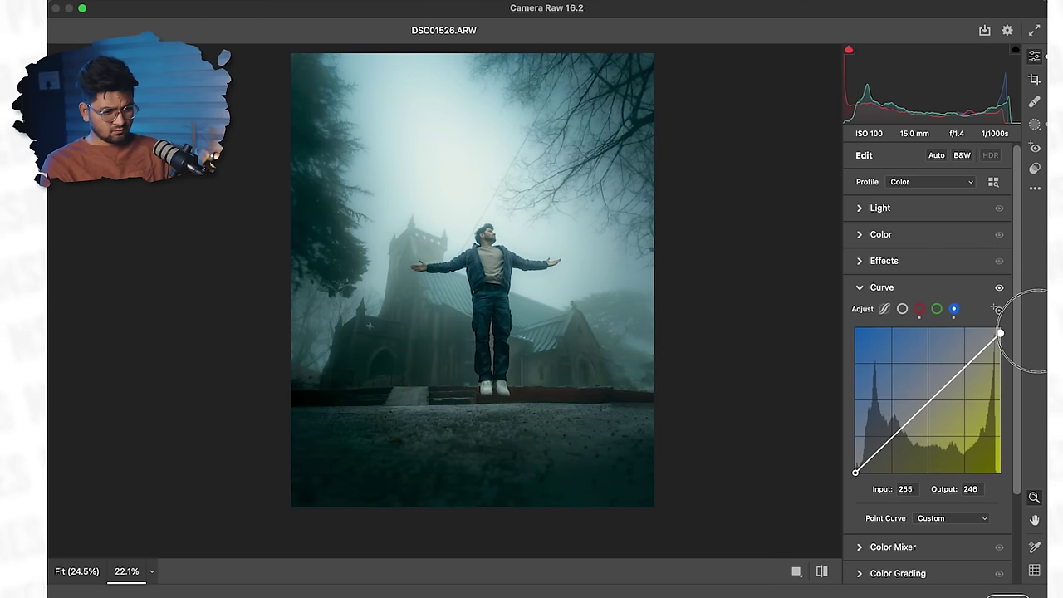
Pull the green curve down slightly with a point at about input 158, output 151, and compare the result
{"action": "left_click", "coordinate": [936, 309]}
{"action": "left_click", "coordinate": [944, 386]}
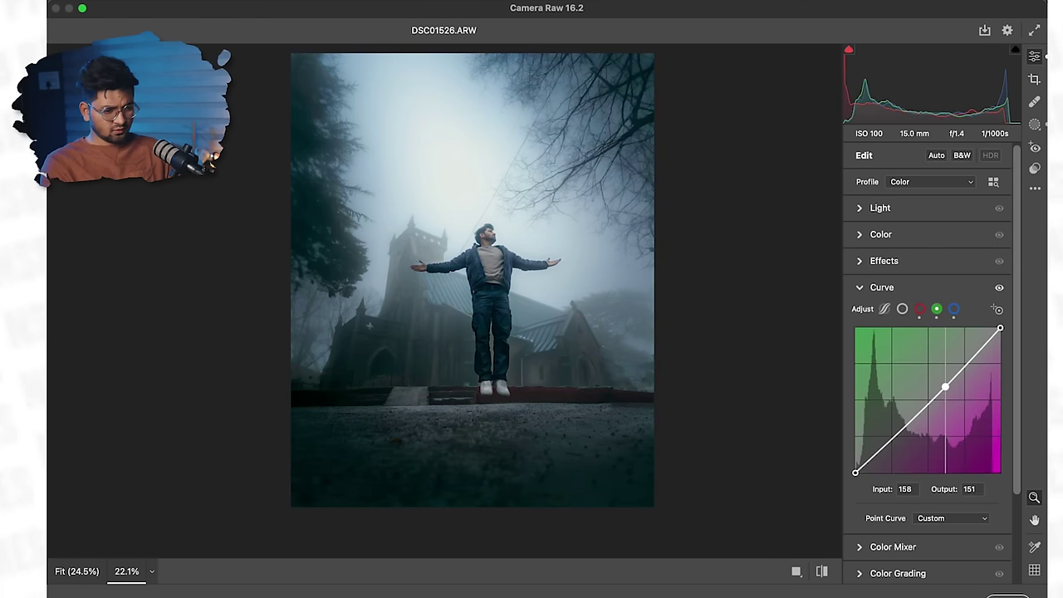
{"action": "left_click_drag", "start_coordinate": [945, 387], "coordinate": [946, 386]}
{"action": "mouse_move", "coordinate": [486, 357]}
{"action": "left_mouse_down"}
{"action": "mouse_move", "coordinate": [472, 356]}
{"action": "mouse_move", "coordinate": [486, 365]}
{"action": "left_mouse_up"}
{"action": "left_click", "coordinate": [822, 571]}
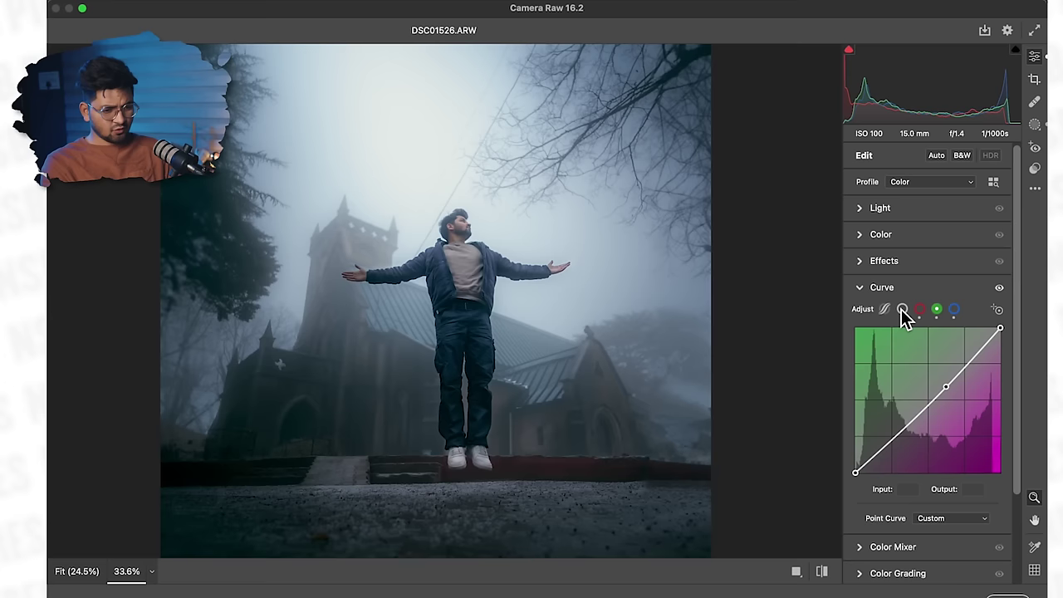
Shape the main curve with anchors at 66 and the midtones, the black point at output 18, and a highlight point at input 193, output 208
{"action": "left_click", "coordinate": [903, 309]}
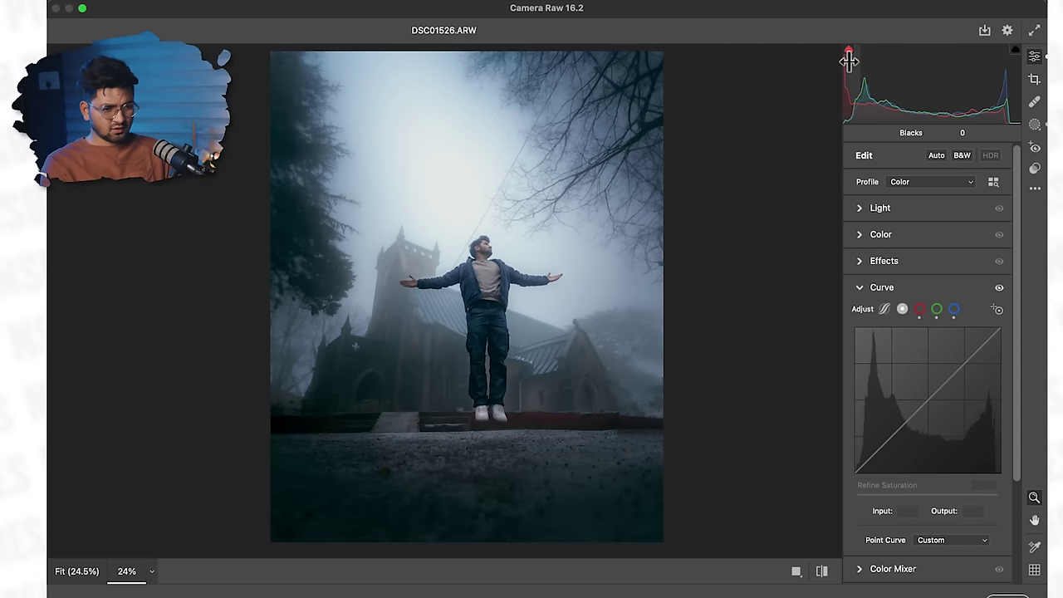
{"action": "left_click", "coordinate": [902, 445]}
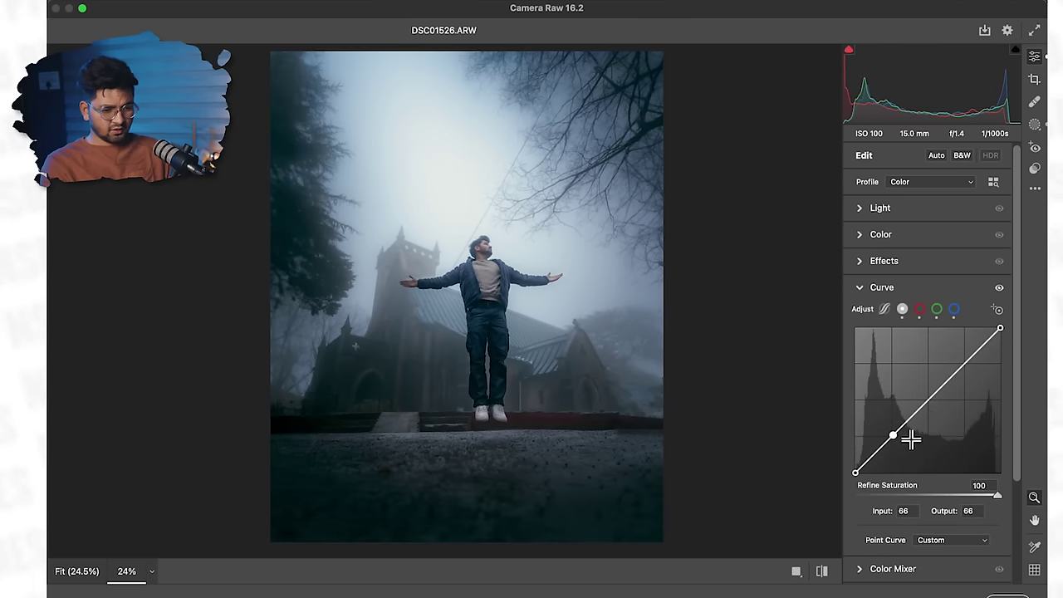
{"action": "left_click_drag", "start_coordinate": [931, 397], "coordinate": [931, 407]}
{"action": "left_click", "coordinate": [967, 359]}
{"action": "left_click_drag", "start_coordinate": [855, 472], "coordinate": [850, 462]}
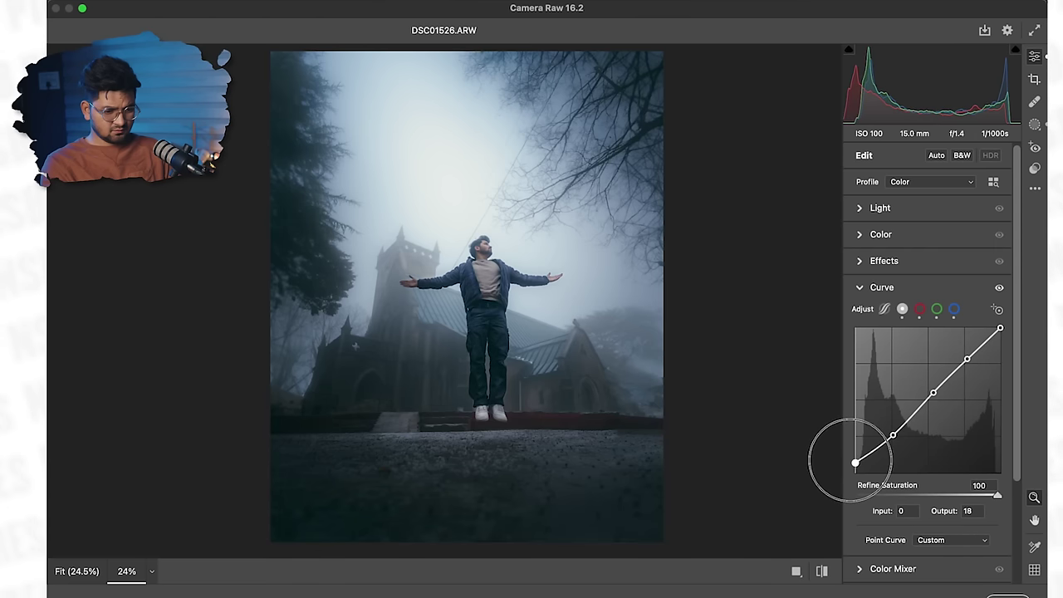
{"action": "left_click_drag", "start_coordinate": [966, 359], "coordinate": [965, 355]}
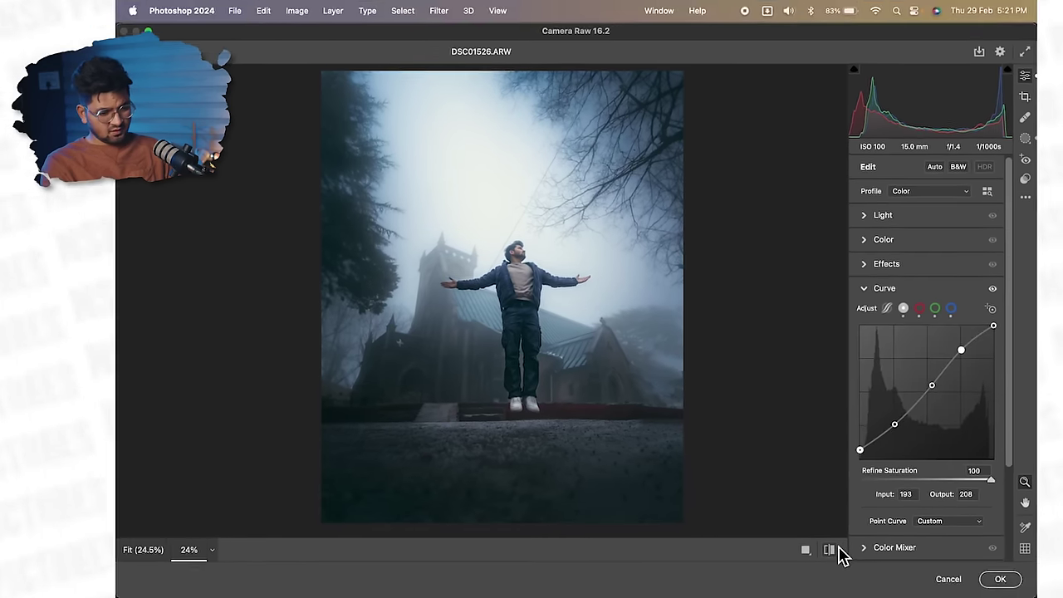
Compare the photo before and after the Camera Raw edits, apply them to the merged layer, and inspect the result
{"action": "left_click", "coordinate": [822, 571]}
{"action": "left_click", "coordinate": [843, 536]}
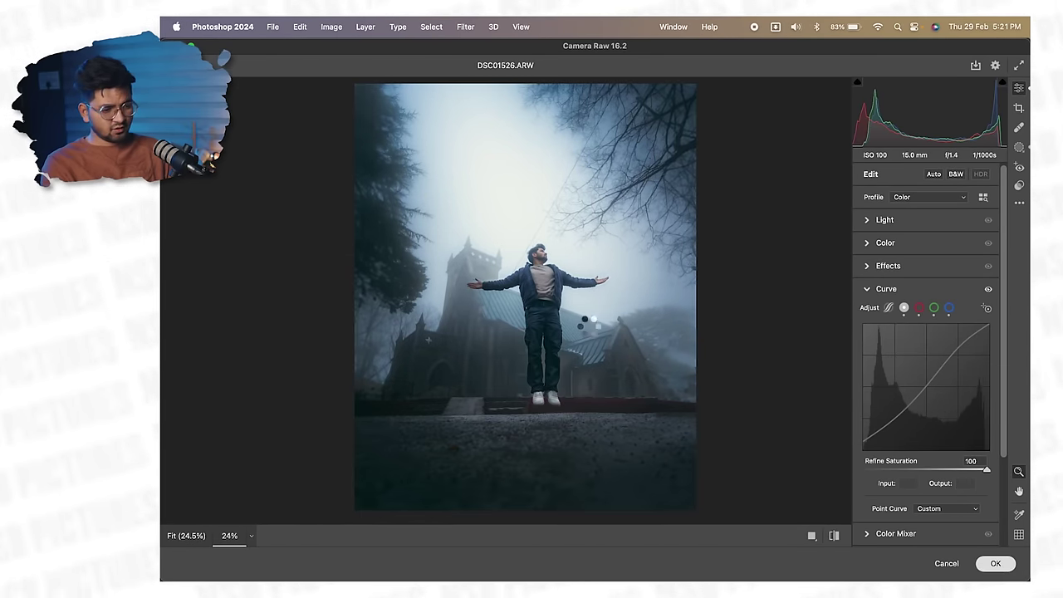
{"action": "left_click", "coordinate": [172, 406]}
{"action": "left_click_drag", "start_coordinate": [535, 271], "coordinate": [533, 331]}
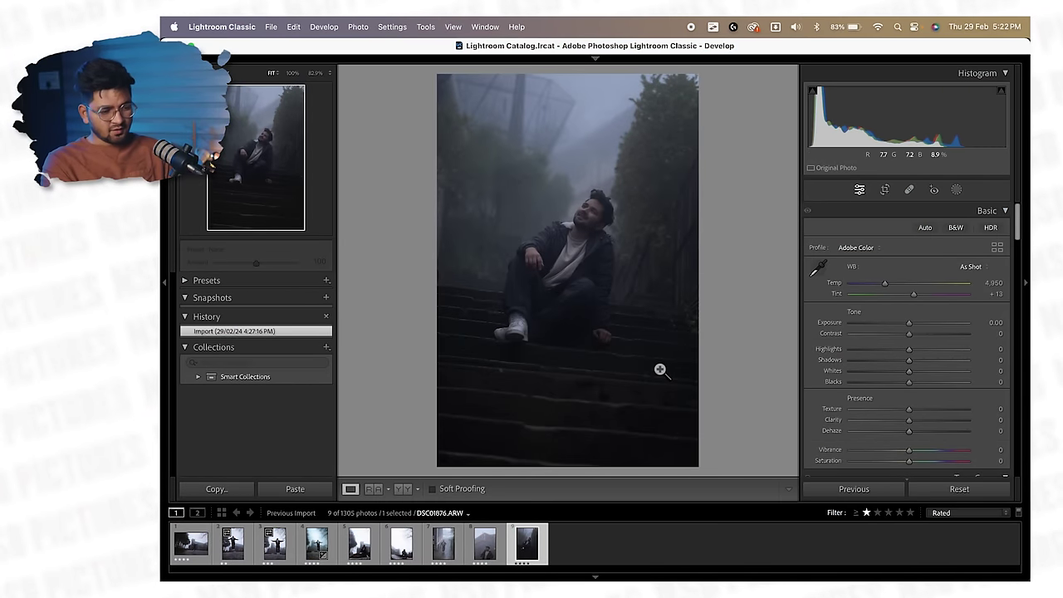
{"action": "left_click_drag", "start_coordinate": [574, 243], "coordinate": [665, 363]}
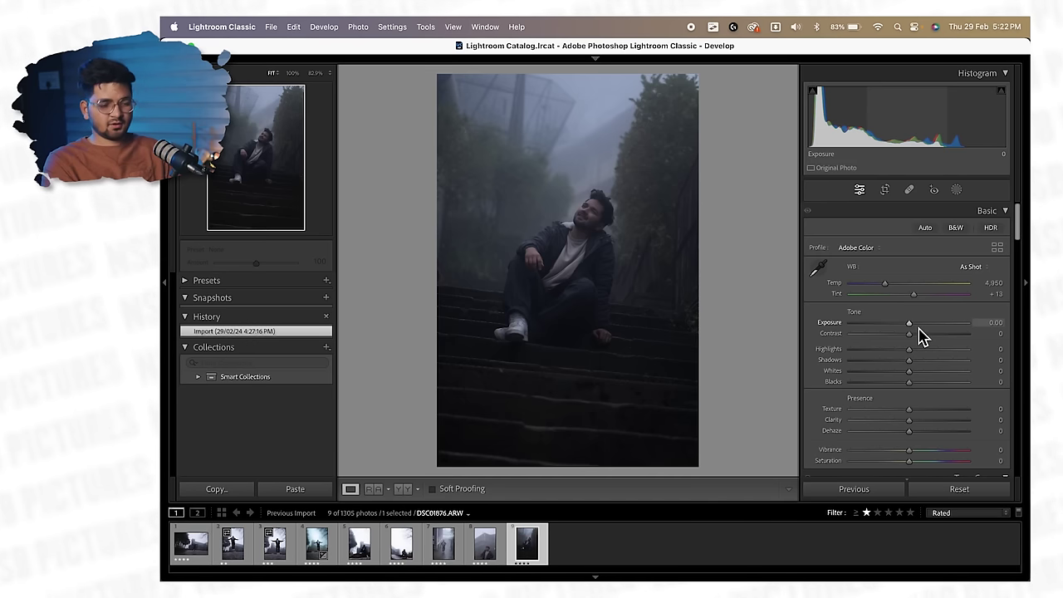
Set the portrait's Exposure to +1.60, Highlights to -35, Shadows to -17 and Blacks to -39
{"action": "left_click_drag", "start_coordinate": [912, 325], "coordinate": [930, 325]}
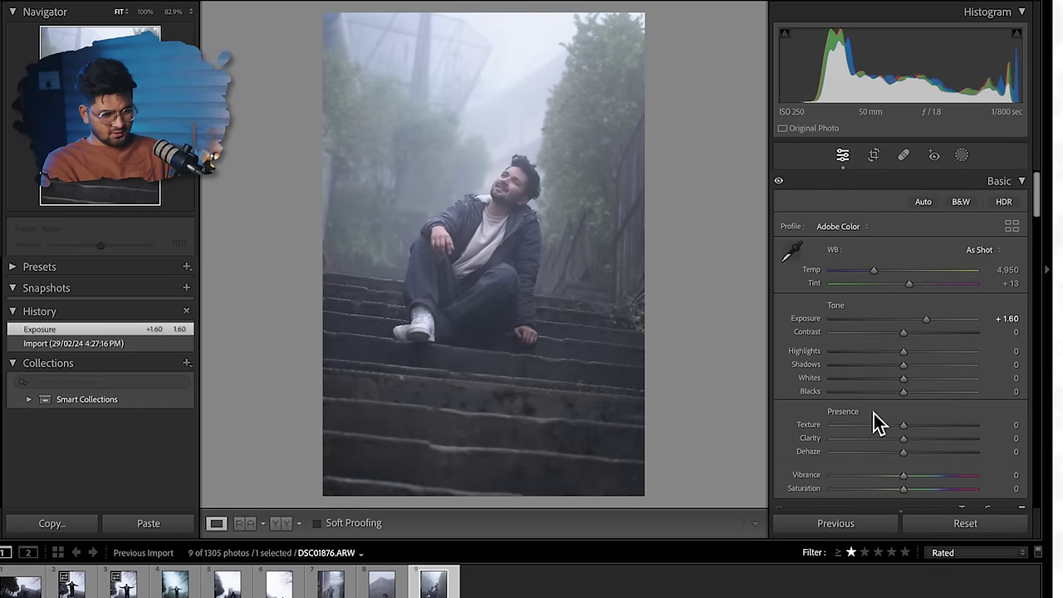
{"action": "left_click_drag", "start_coordinate": [881, 394], "coordinate": [899, 370]}
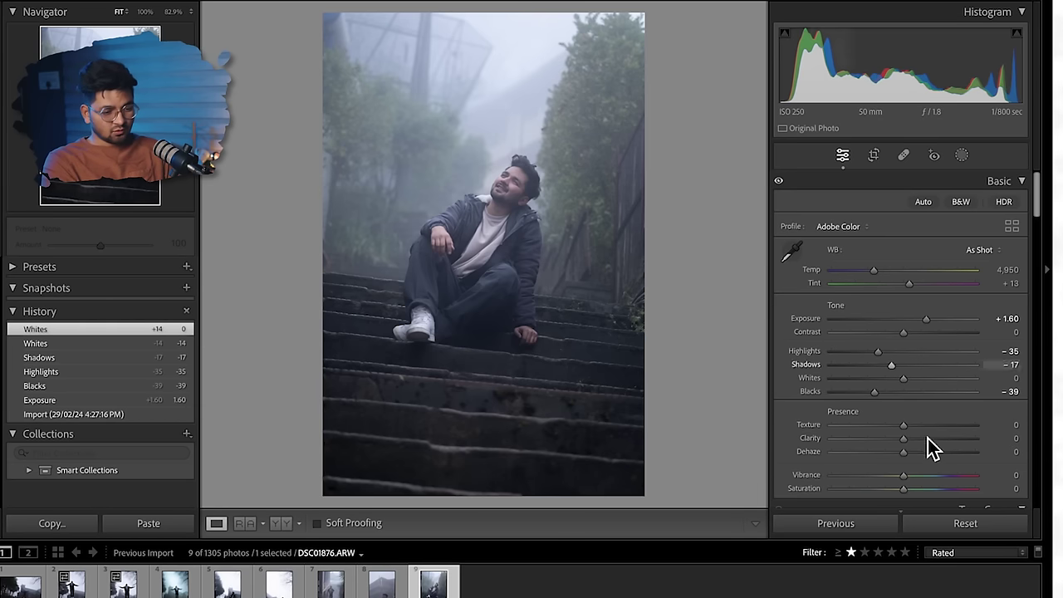
Raise Dehaze to +41, inspect the face up close, and set Blacks to -35
{"action": "scroll", "coordinate": [913, 465], "scroll_direction": "down", "scroll_amount": 3}
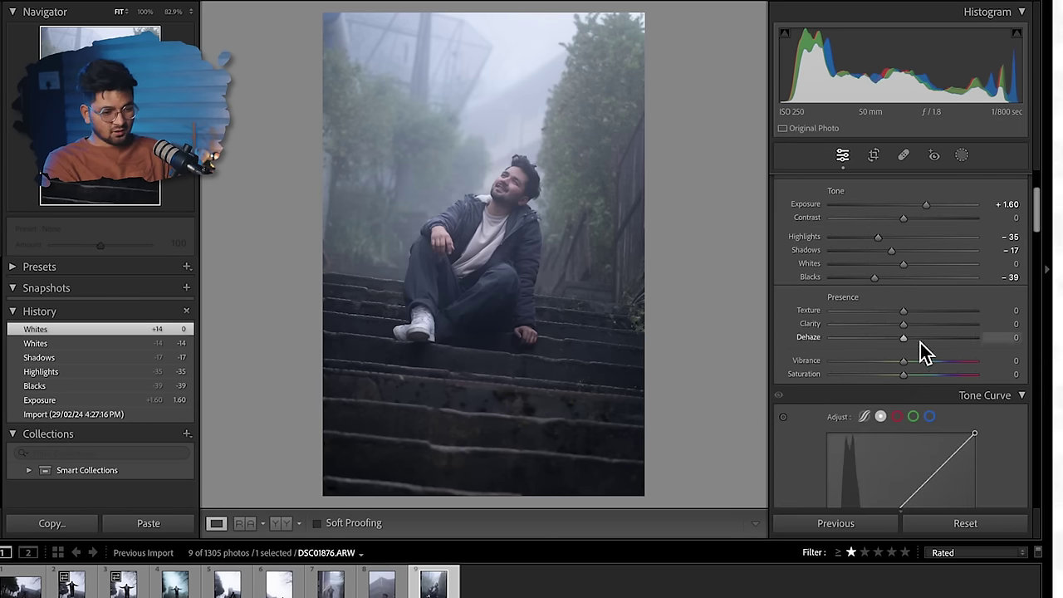
{"action": "left_click_drag", "start_coordinate": [920, 340], "coordinate": [930, 343]}
{"action": "left_click", "coordinate": [521, 170]}
{"action": "left_click", "coordinate": [569, 304]}
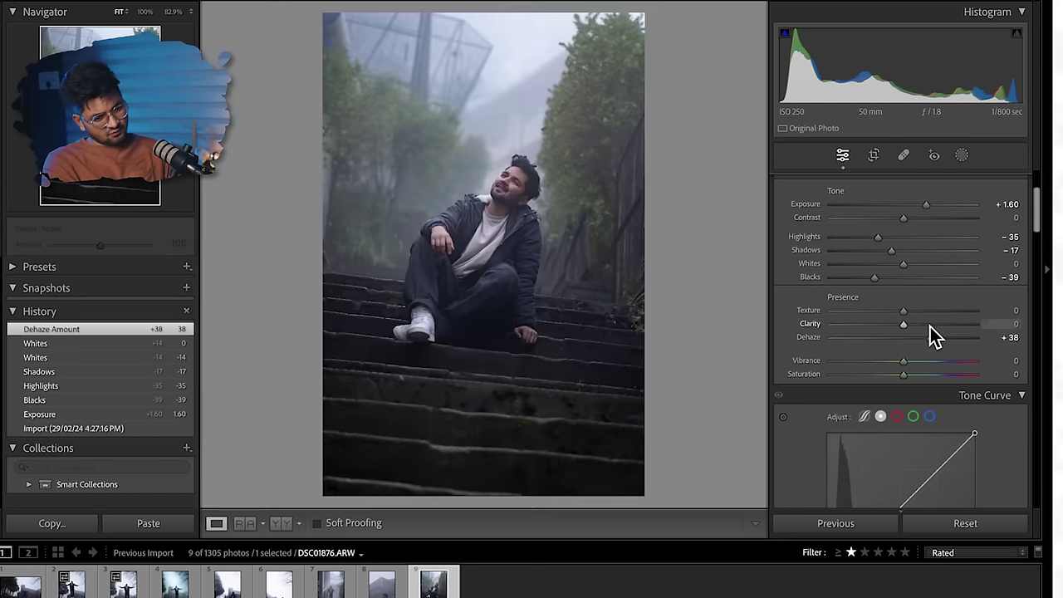
{"action": "left_click_drag", "start_coordinate": [934, 338], "coordinate": [937, 339]}
{"action": "left_click_drag", "start_coordinate": [873, 277], "coordinate": [885, 288]}
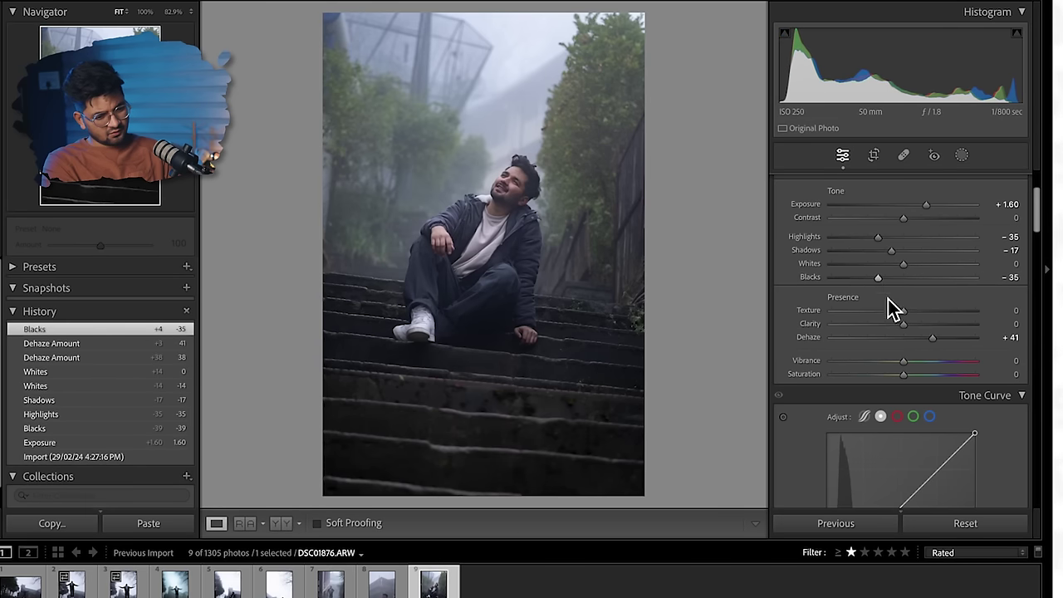
Set Clarity to -7 and Vibrance to +22, and compare the photo side by side with its original
{"action": "left_click_drag", "start_coordinate": [900, 329], "coordinate": [896, 329]}
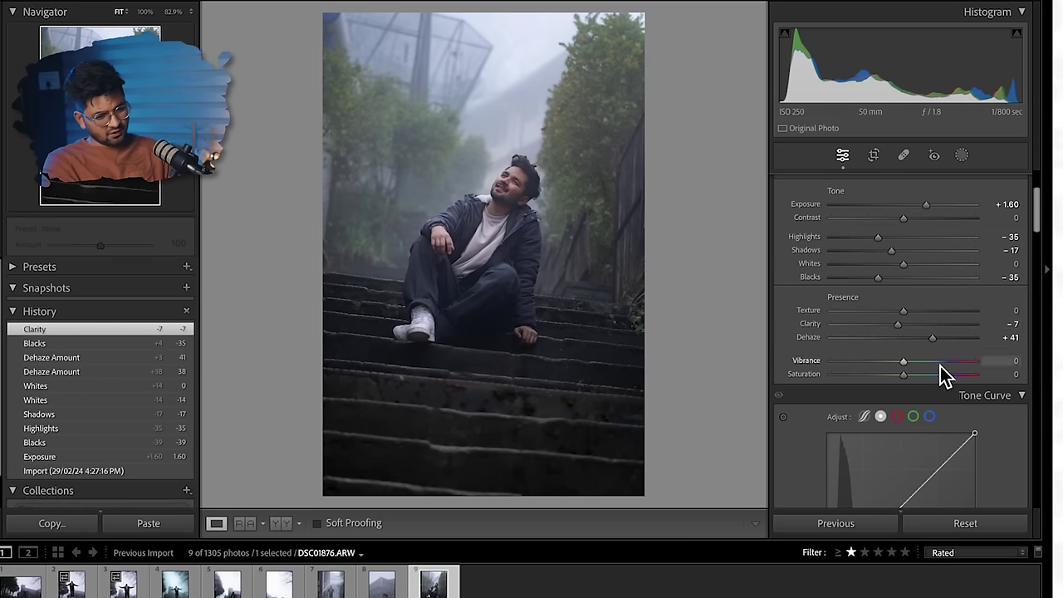
{"action": "left_click_drag", "start_coordinate": [940, 372], "coordinate": [918, 373]}
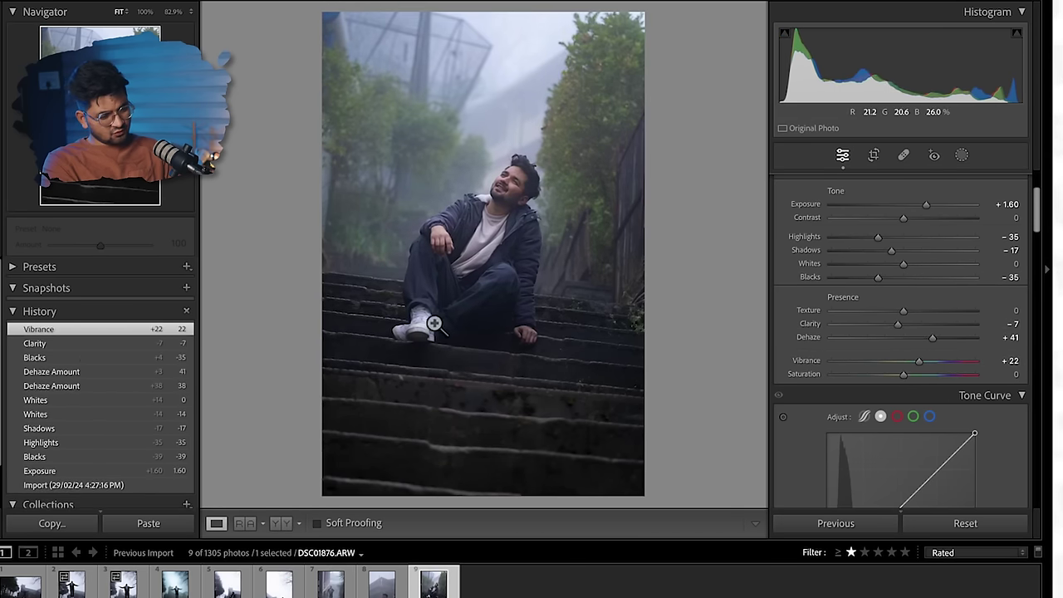
{"action": "left_click", "coordinate": [283, 523]}
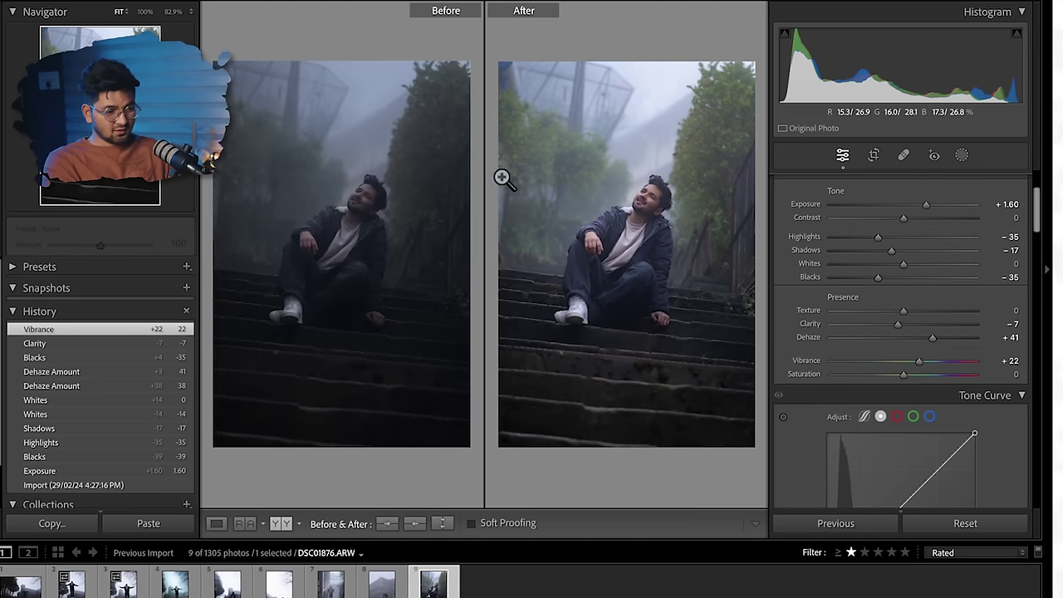
{"action": "left_click", "coordinate": [218, 524]}
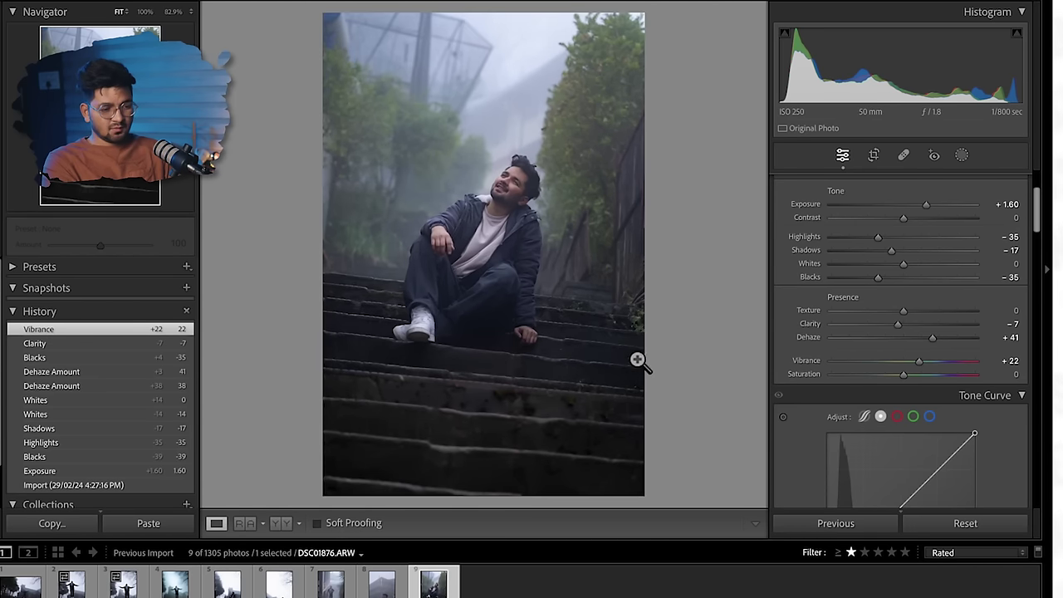
Reduce the HSL saturation of Yellow, Green and Aqua to -100 each in the color mixer
{"action": "scroll", "coordinate": [915, 456], "scroll_direction": "down", "scroll_amount": 10}
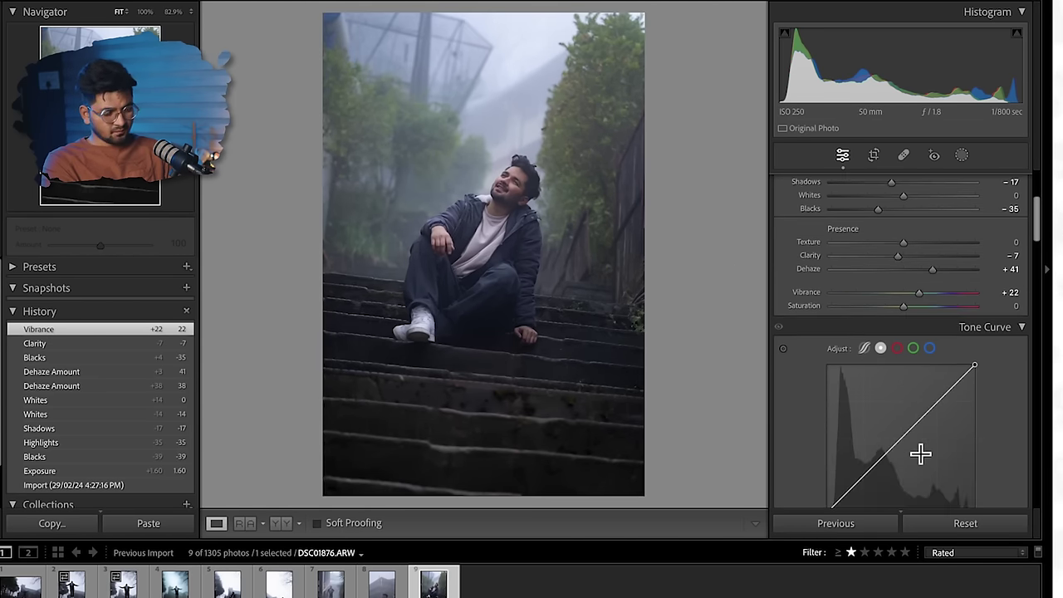
{"action": "double_click", "coordinate": [901, 293]}
{"action": "left_click_drag", "start_coordinate": [898, 279], "coordinate": [799, 284]}
{"action": "left_click_drag", "start_coordinate": [899, 295], "coordinate": [789, 309]}
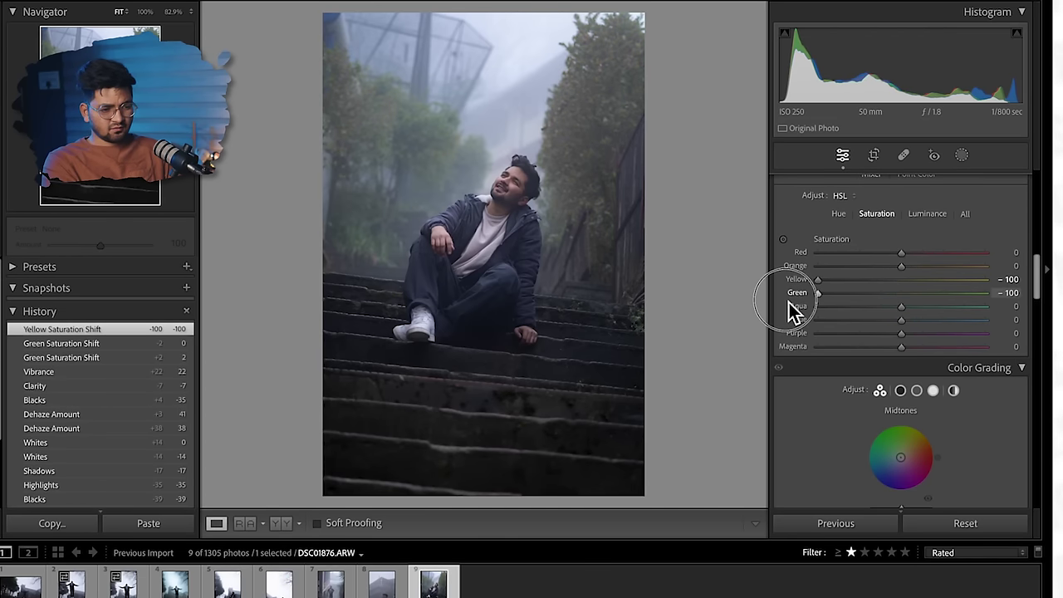
{"action": "left_click_drag", "start_coordinate": [901, 306], "coordinate": [784, 316]}
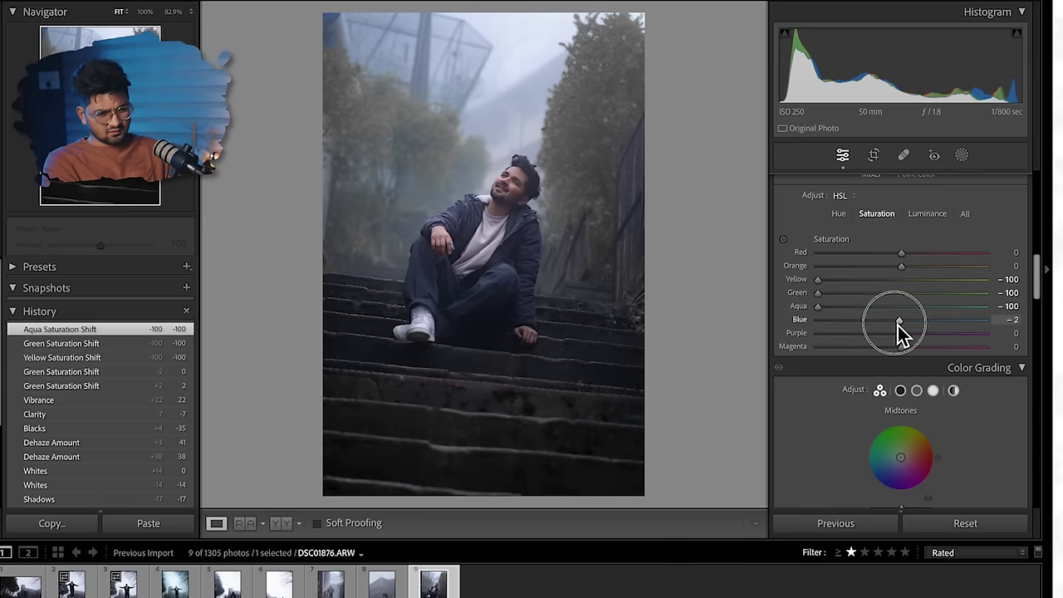
Set the HSL saturation of Blue to -40, Orange to +4 and Yellow to -68
{"action": "left_click_drag", "start_coordinate": [902, 325], "coordinate": [822, 323]}
{"action": "left_click_drag", "start_coordinate": [902, 267], "coordinate": [905, 267]}
{"action": "left_click_drag", "start_coordinate": [818, 280], "coordinate": [844, 281]}
{"action": "left_click_drag", "start_coordinate": [823, 320], "coordinate": [871, 324]}
Calibrate Blue Primary to hue -31, saturation +51, Green Primary hue to +12, and Red Primary to hue -13, saturation -9
{"action": "scroll", "coordinate": [922, 440], "scroll_direction": "down", "scroll_amount": 15}
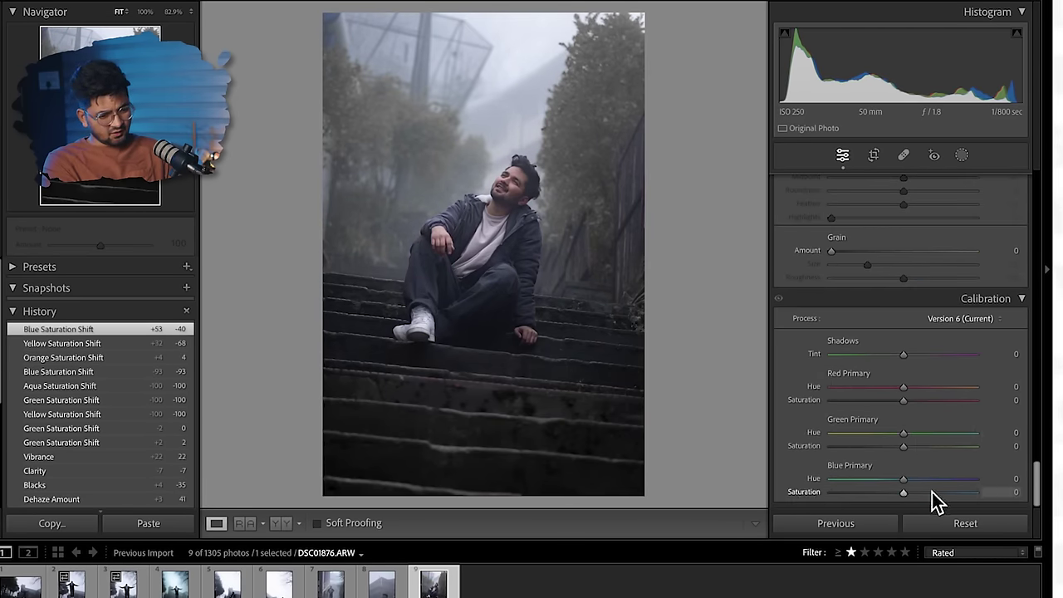
{"action": "left_click_drag", "start_coordinate": [950, 496], "coordinate": [884, 493]}
{"action": "left_click_drag", "start_coordinate": [905, 433], "coordinate": [856, 438]}
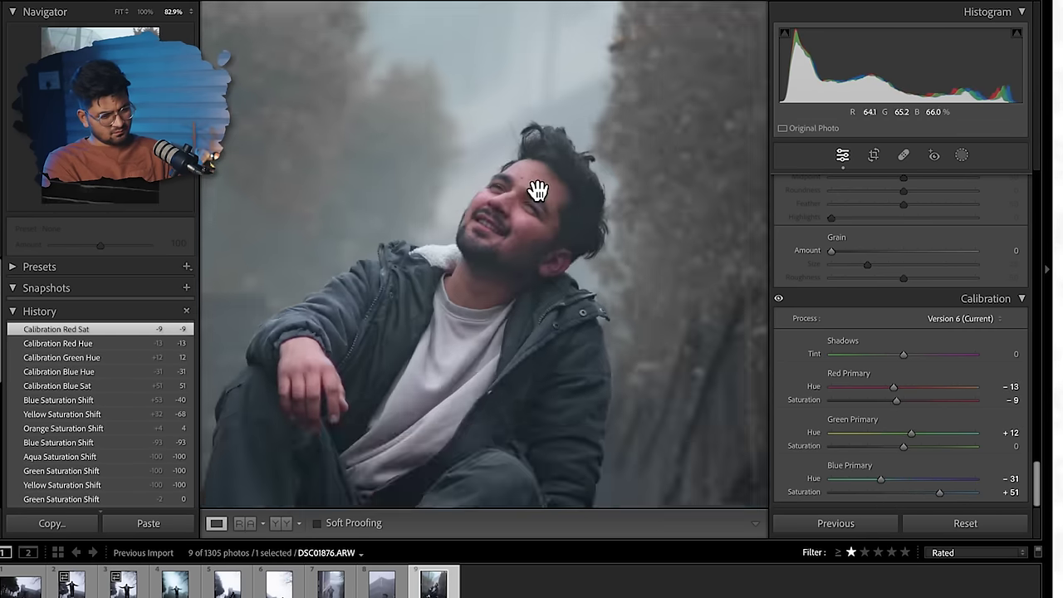
Set the Red Primary calibration hue to +32 and inspect the skin tones on the face
{"action": "scroll", "coordinate": [887, 396], "scroll_direction": "up", "scroll_amount": 10}
{"action": "scroll", "coordinate": [887, 395], "scroll_direction": "up", "scroll_amount": 3}
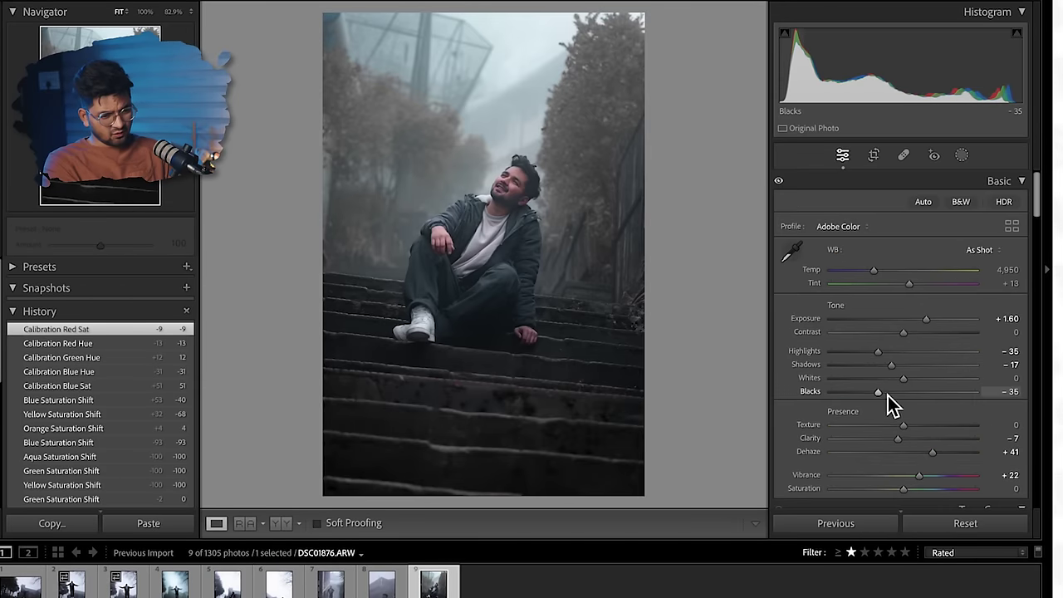
{"action": "scroll", "coordinate": [889, 403], "scroll_direction": "down", "scroll_amount": 15}
{"action": "left_click_drag", "start_coordinate": [902, 391], "coordinate": [931, 394]}
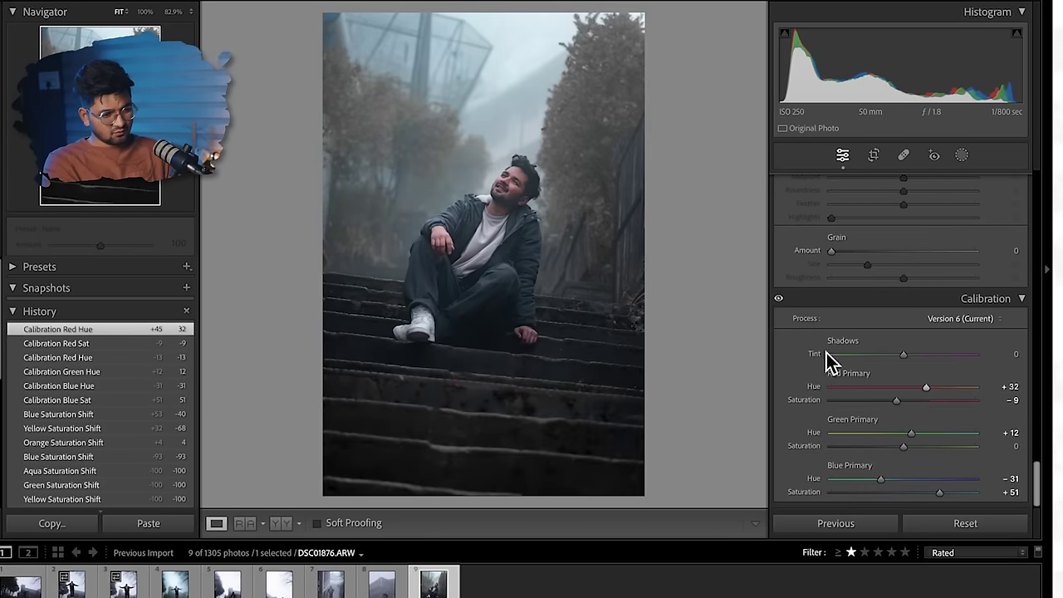
{"action": "left_click", "coordinate": [522, 197]}
{"action": "left_click_drag", "start_coordinate": [664, 296], "coordinate": [644, 311]}
{"action": "left_click", "coordinate": [644, 311]}
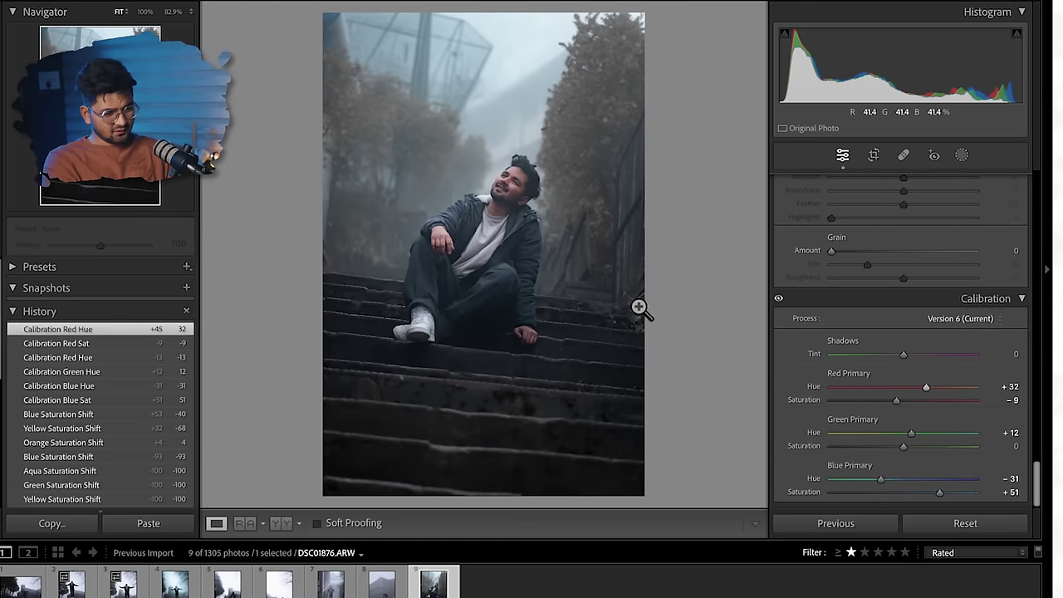
Set Shadows to +24, Dehaze to +37 and Vibrance to +47, checking the face up close
{"action": "scroll", "coordinate": [859, 395], "scroll_direction": "up", "scroll_amount": 20}
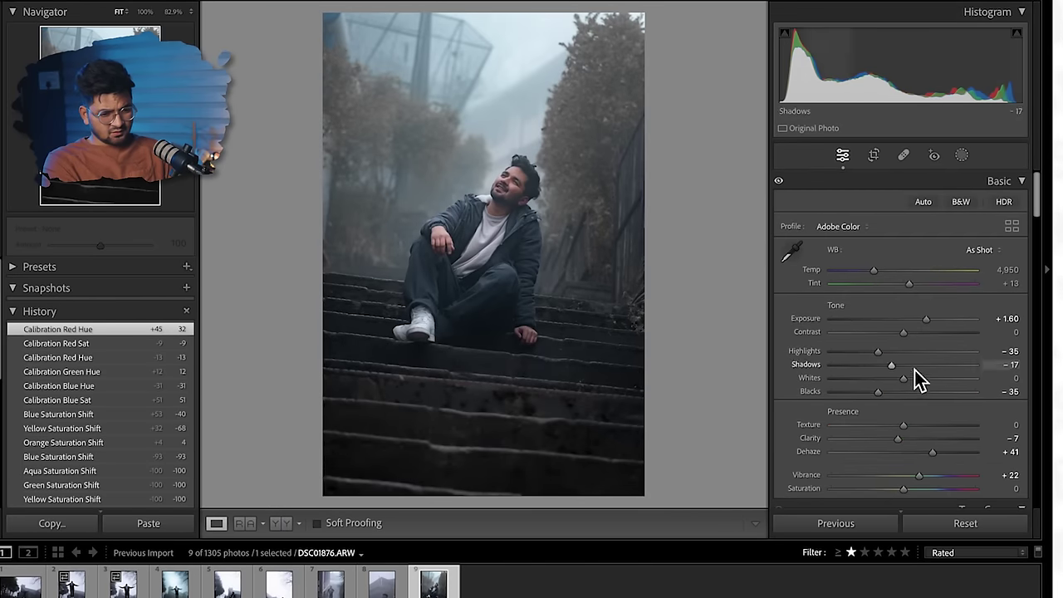
{"action": "left_click_drag", "start_coordinate": [892, 370], "coordinate": [924, 368]}
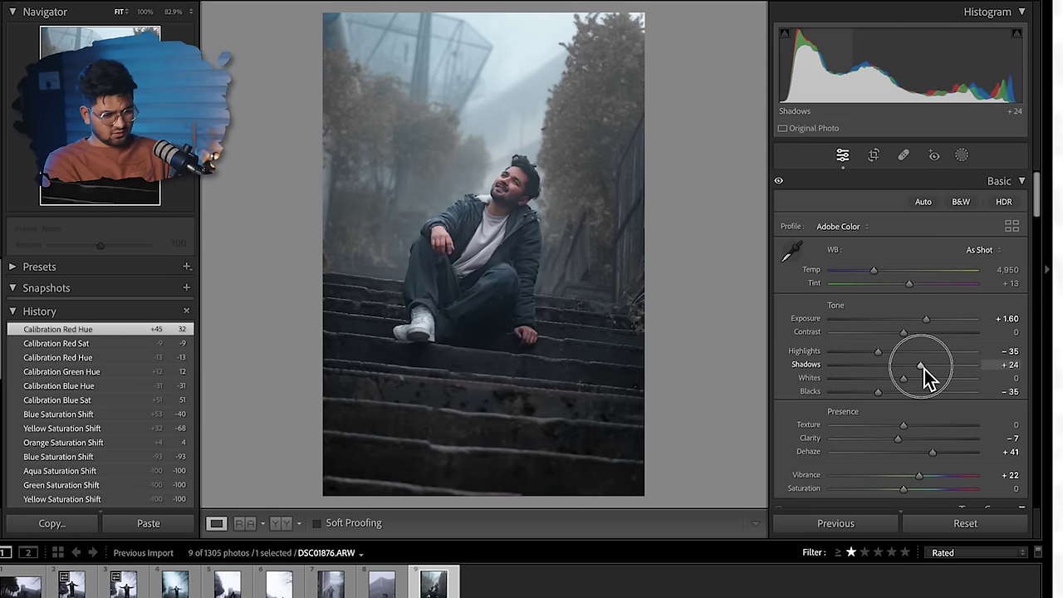
{"action": "scroll", "coordinate": [880, 427], "scroll_direction": "down", "scroll_amount": 1}
{"action": "left_click_drag", "start_coordinate": [947, 446], "coordinate": [933, 450]}
{"action": "left_click_drag", "start_coordinate": [509, 183], "coordinate": [649, 357]}
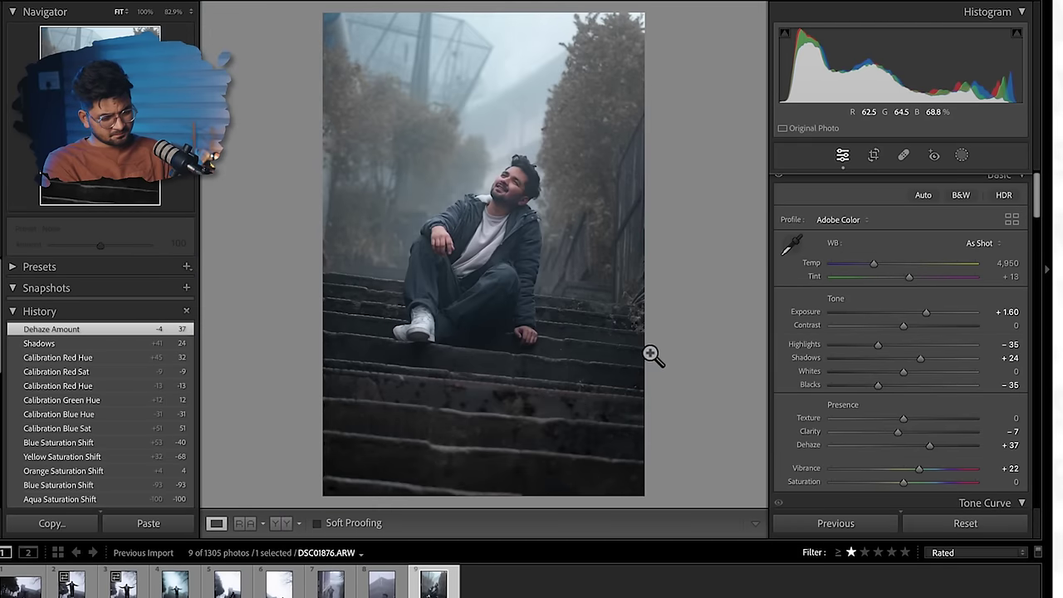
{"action": "scroll", "coordinate": [938, 416], "scroll_direction": "down", "scroll_amount": 3}
{"action": "left_click_drag", "start_coordinate": [943, 376], "coordinate": [942, 375]}
Adjust the white balance to Temp 5,205 and Tint +5, and inspect the subject up close
{"action": "scroll", "coordinate": [889, 382], "scroll_direction": "up", "scroll_amount": 3}
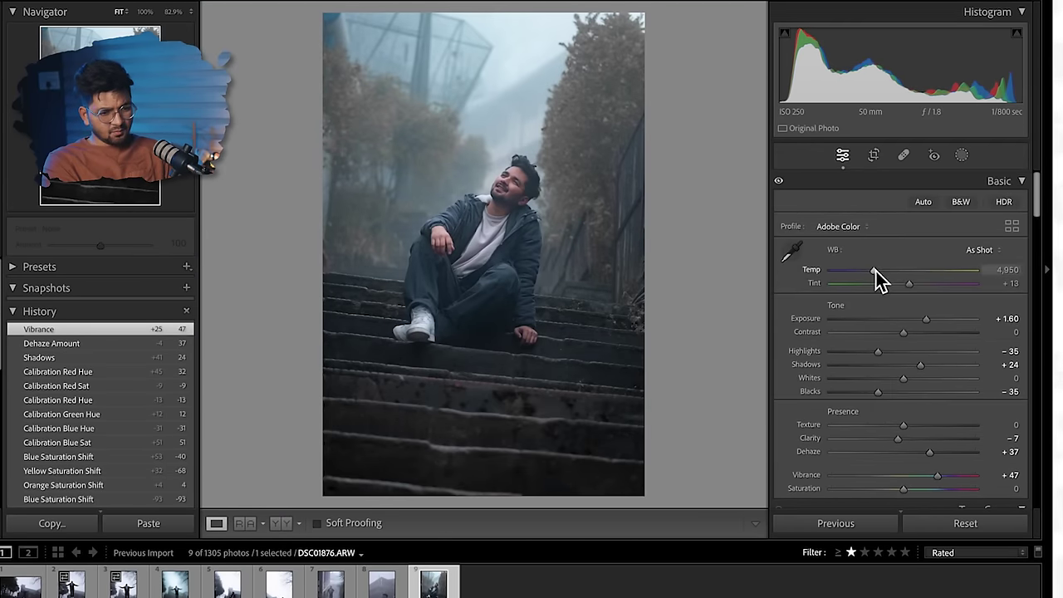
{"action": "left_click_drag", "start_coordinate": [874, 270], "coordinate": [878, 271]}
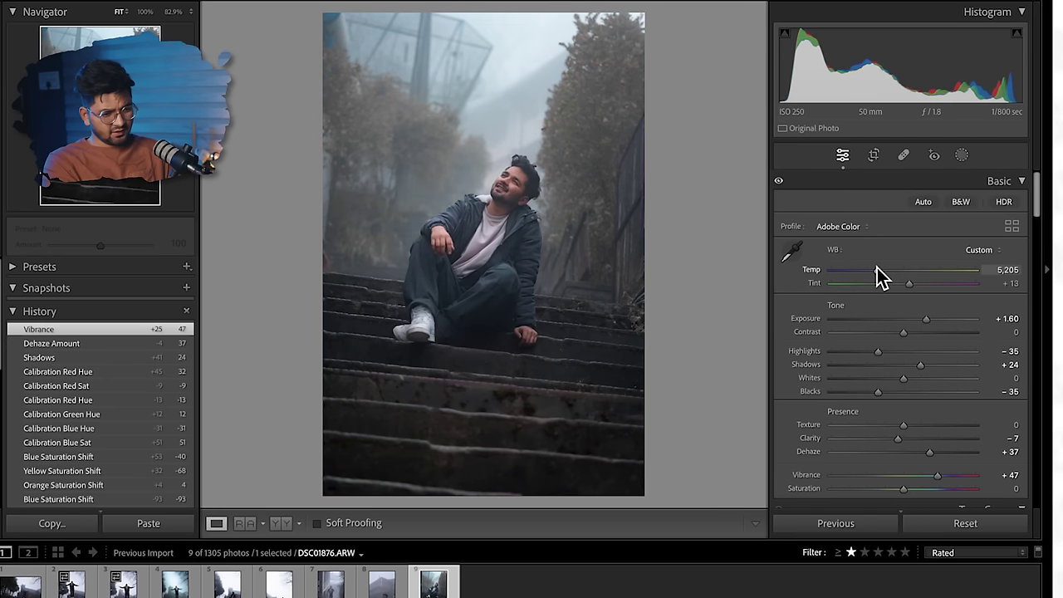
{"action": "left_click_drag", "start_coordinate": [909, 284], "coordinate": [906, 286]}
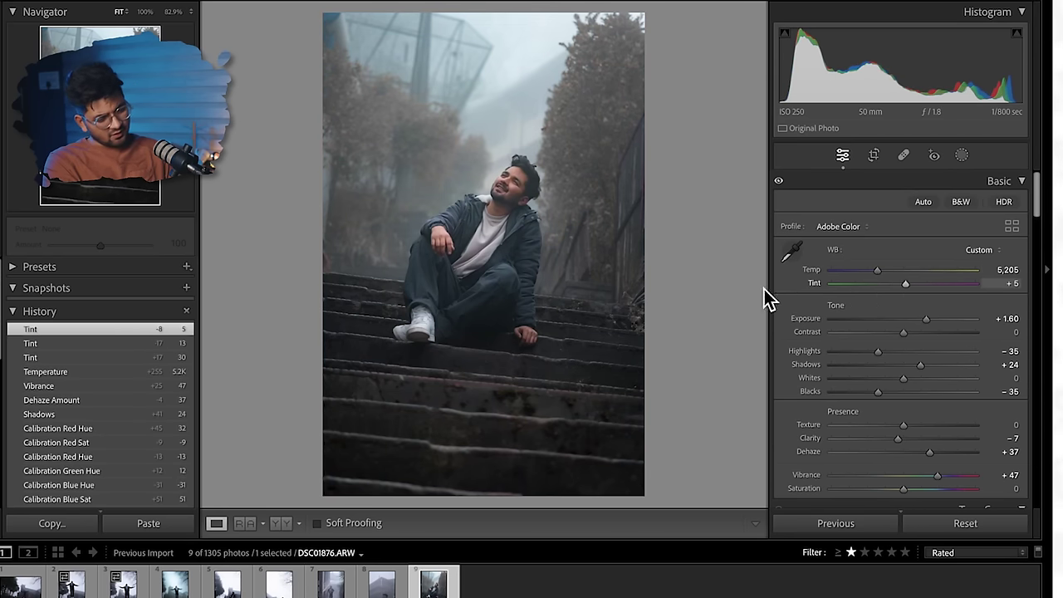
{"action": "left_click", "coordinate": [493, 200]}
{"action": "left_click", "coordinate": [536, 302]}
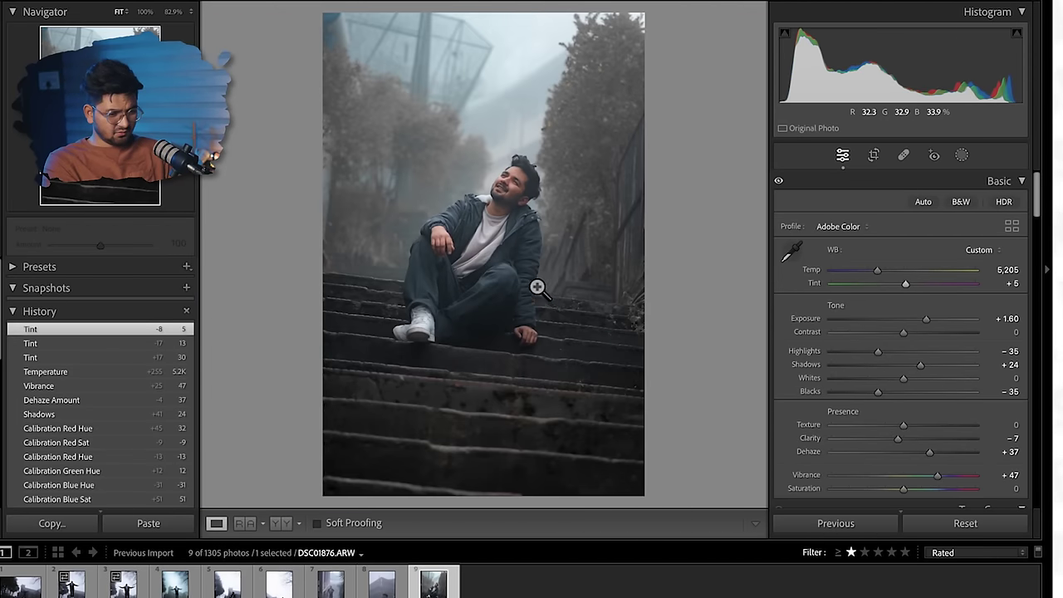
Move the red curve's black point to input 8, output 0, and try adjustments on the blue and green curves
{"action": "scroll", "coordinate": [922, 373], "scroll_direction": "down", "scroll_amount": 5}
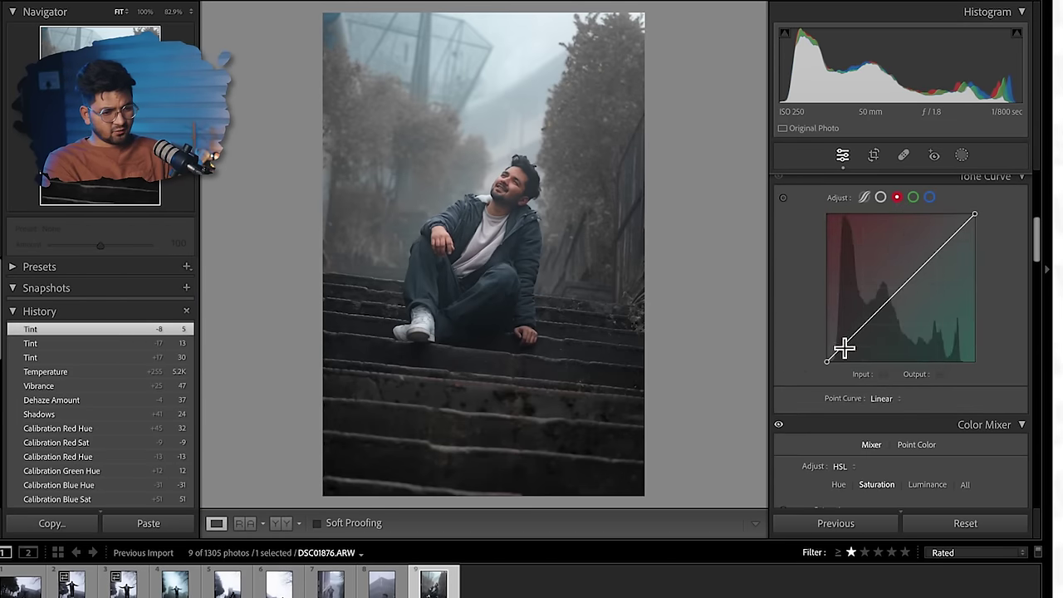
{"action": "left_click_drag", "start_coordinate": [834, 369], "coordinate": [831, 365]}
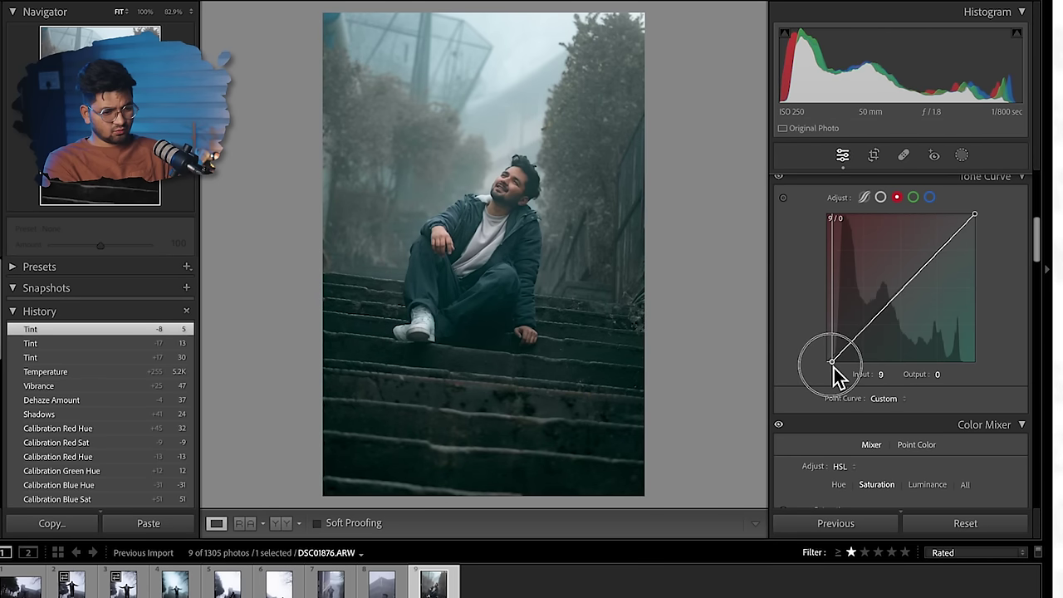
{"action": "left_click_drag", "start_coordinate": [831, 365], "coordinate": [837, 371]}
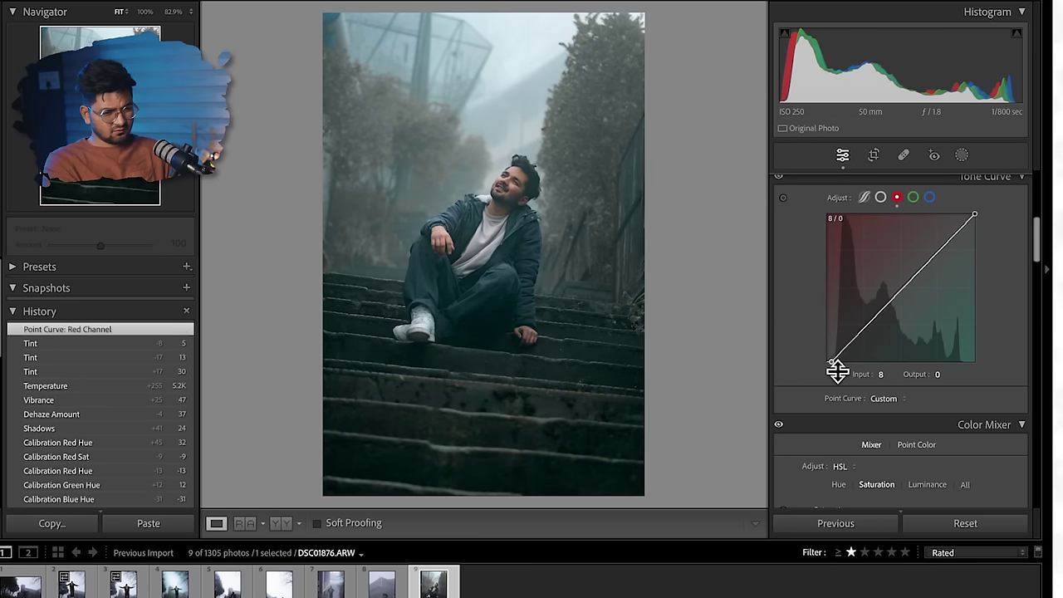
{"action": "left_click", "coordinate": [916, 206]}
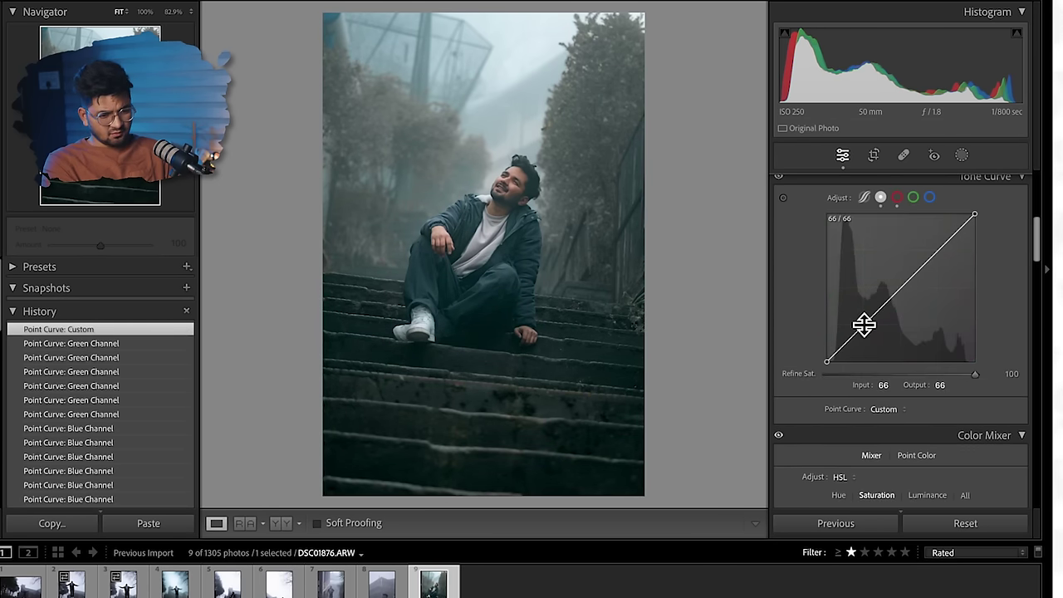
Shape the main curve with shadow, midtone and highlight anchors, the shadow anchor at input 82, output 78, and the black point at output 15
{"action": "left_click", "coordinate": [904, 286]}
{"action": "left_click", "coordinate": [947, 249]}
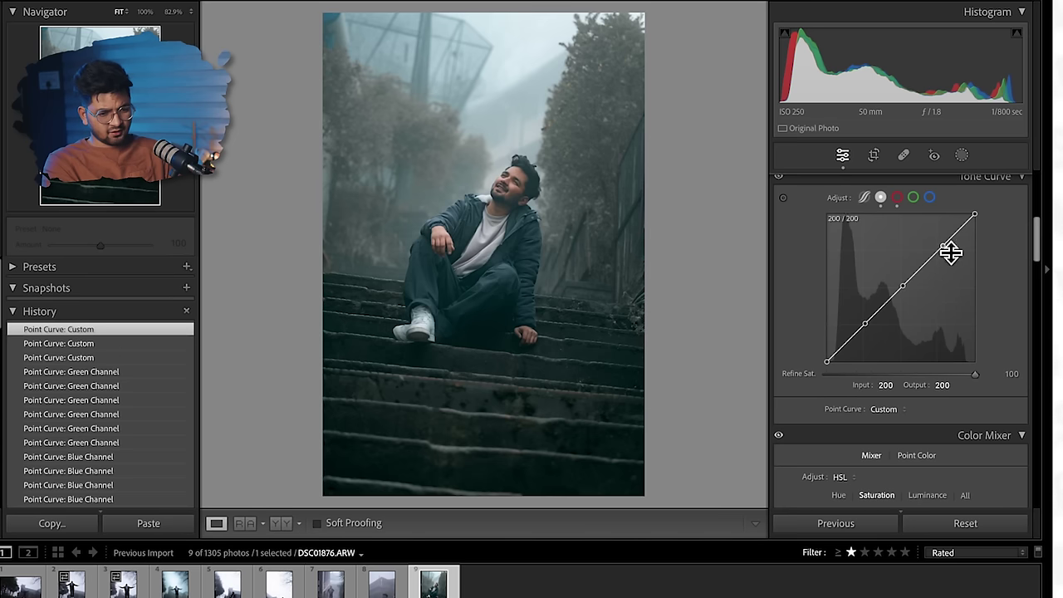
{"action": "left_click_drag", "start_coordinate": [874, 330], "coordinate": [877, 336]}
{"action": "left_click_drag", "start_coordinate": [828, 362], "coordinate": [828, 355]}
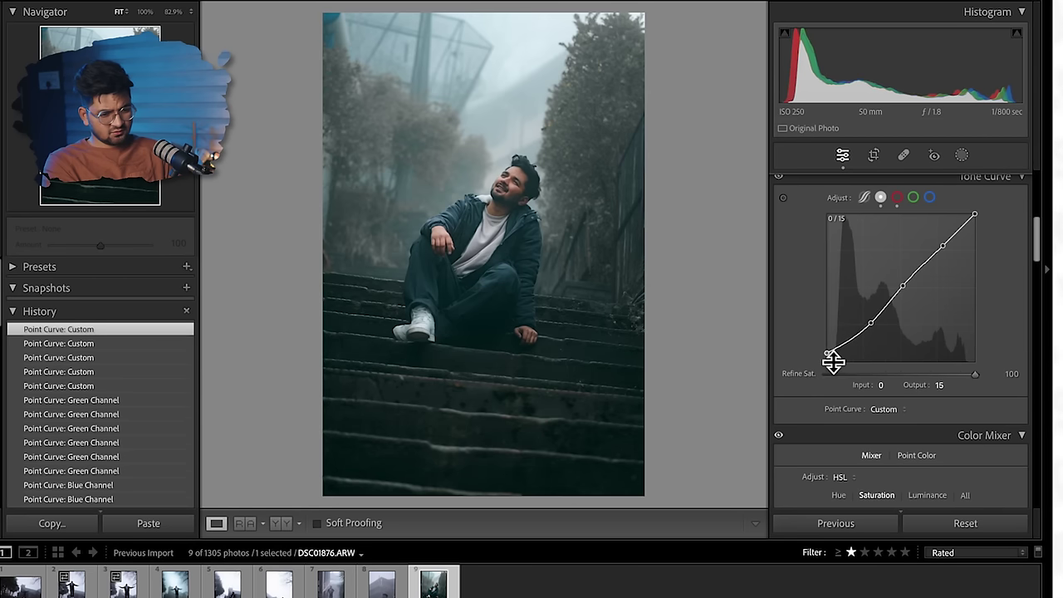
{"action": "left_click_drag", "start_coordinate": [943, 247], "coordinate": [951, 253]}
{"action": "left_click_drag", "start_coordinate": [903, 285], "coordinate": [904, 285]}
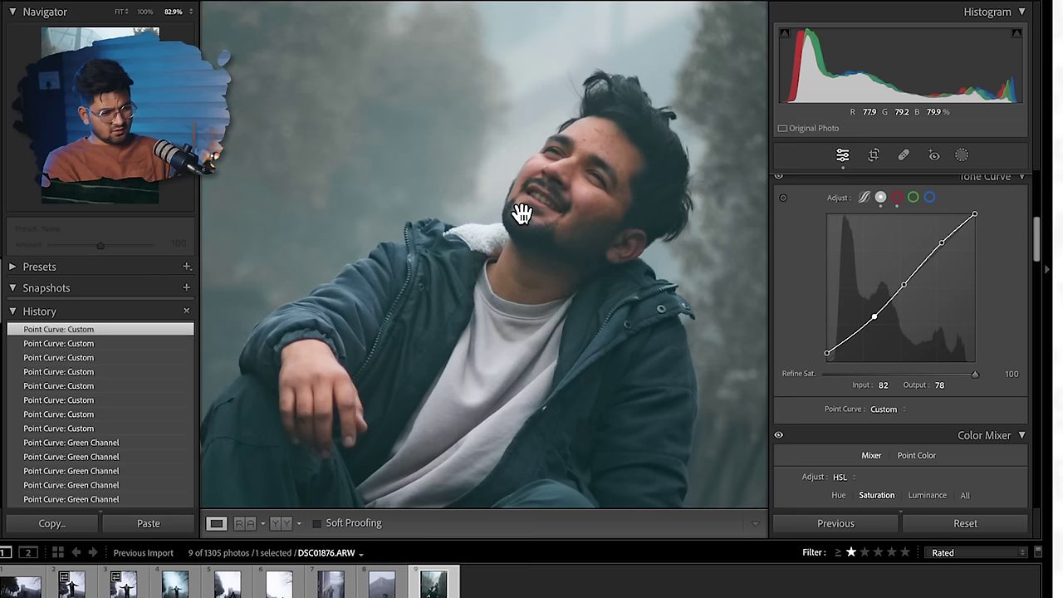
Inspect the face, lower the main curve's black point to output 11, and compare the photo with its original
{"action": "left_click_drag", "start_coordinate": [562, 227], "coordinate": [535, 272]}
{"action": "left_click_drag", "start_coordinate": [827, 352], "coordinate": [828, 357]}
{"action": "left_click", "coordinate": [281, 523]}
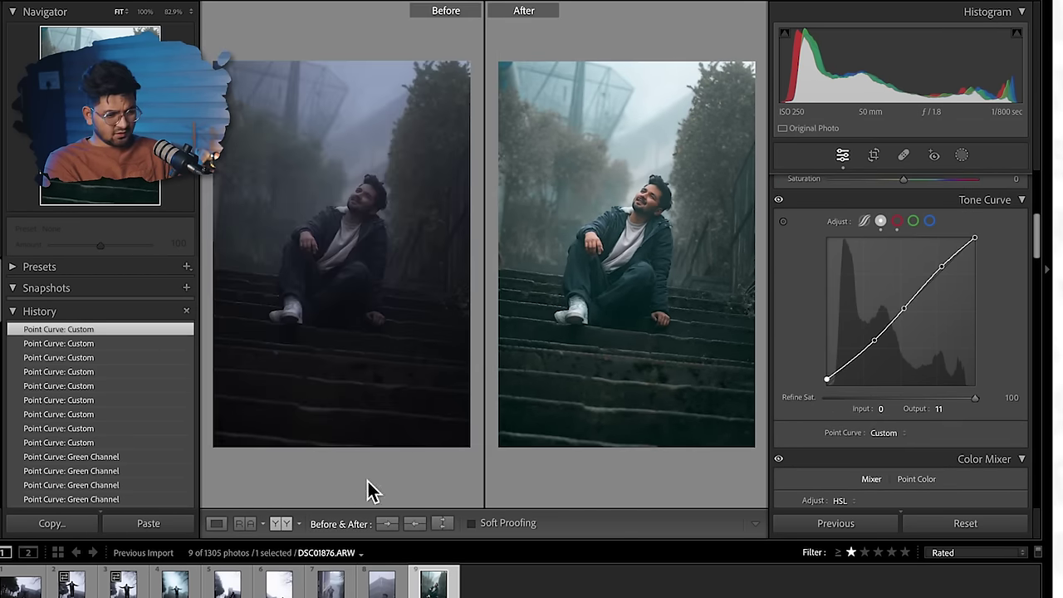
{"action": "left_click", "coordinate": [215, 523]}
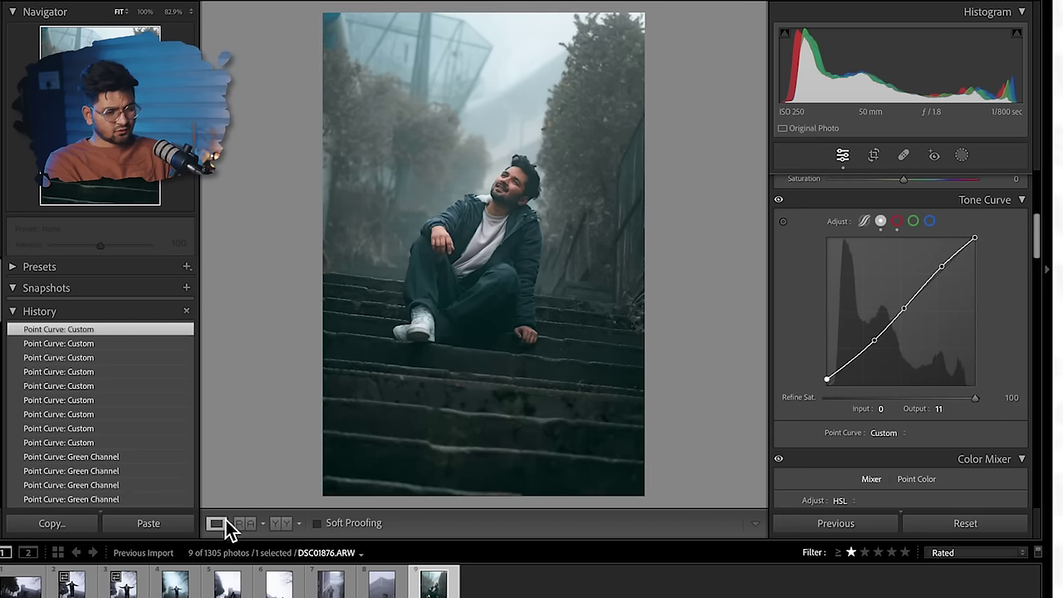
Open the portrait for editing in Adobe Photoshop 2024 and duplicate its background layer
{"action": "right_click", "coordinate": [464, 208]}
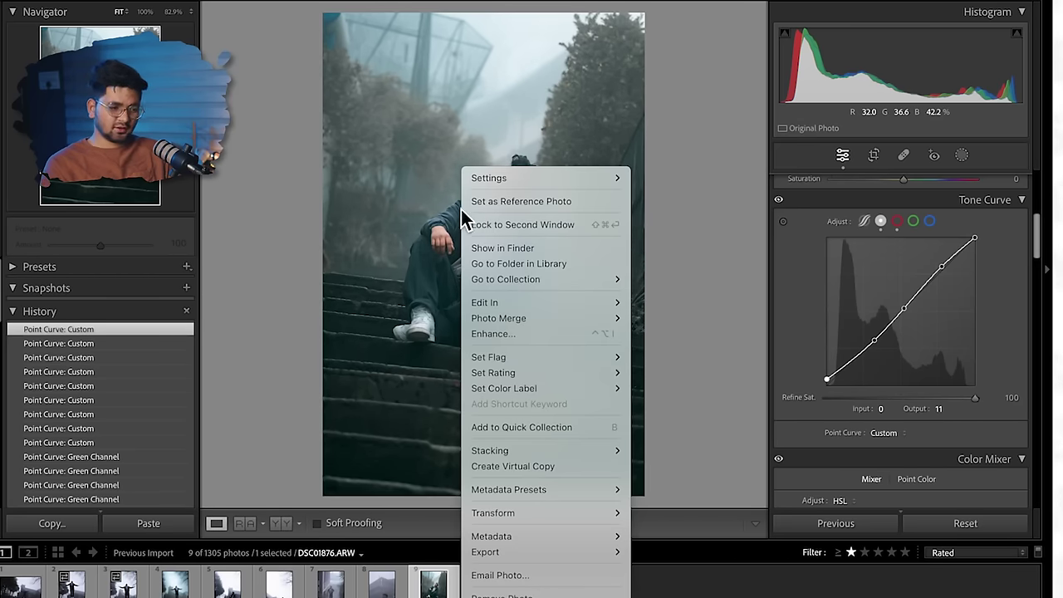
{"action": "mouse_move", "coordinate": [584, 302]}
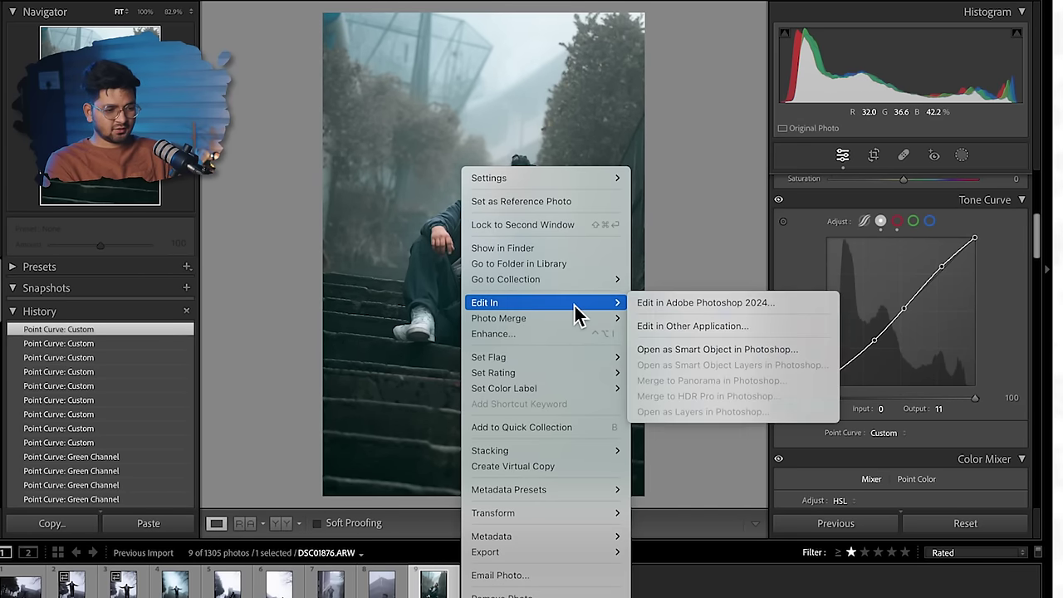
{"action": "left_click", "coordinate": [752, 304]}
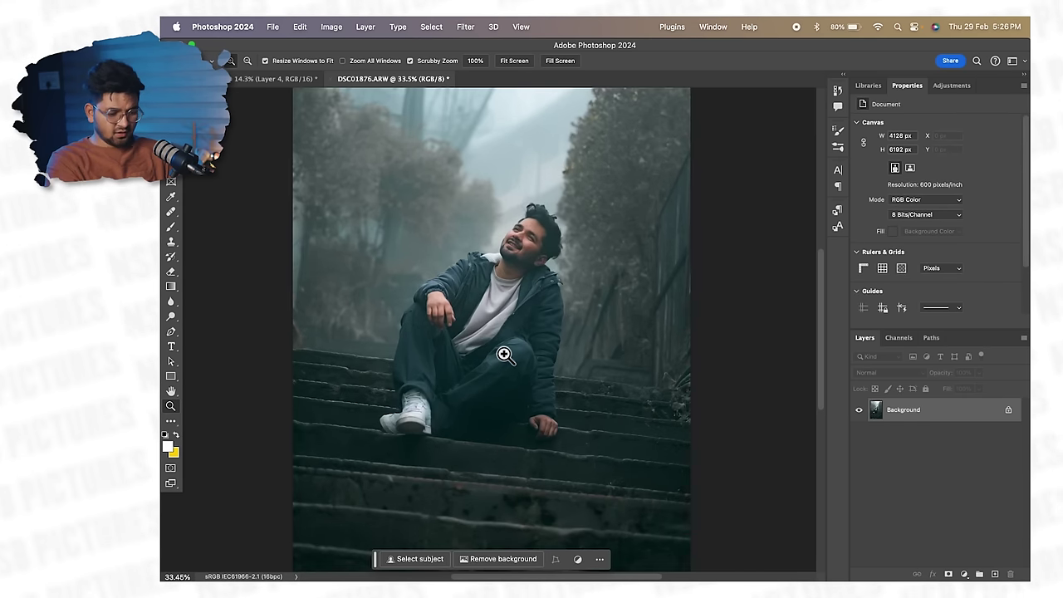
{"action": "key", "text": "super+j"}
{"action": "key", "text": "super+minus"}
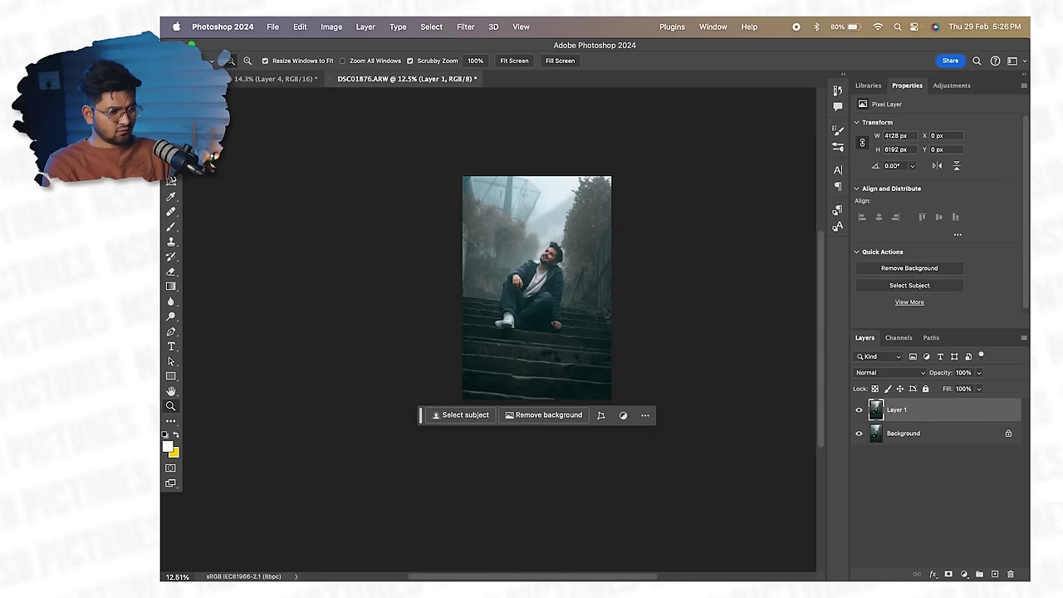
Crop the image to the 4:5 (8:10) ratio, extending the canvas past both sides and rotating the photo slightly counterclockwise
{"action": "key", "text": "c"}
{"action": "left_click", "coordinate": [254, 62]}
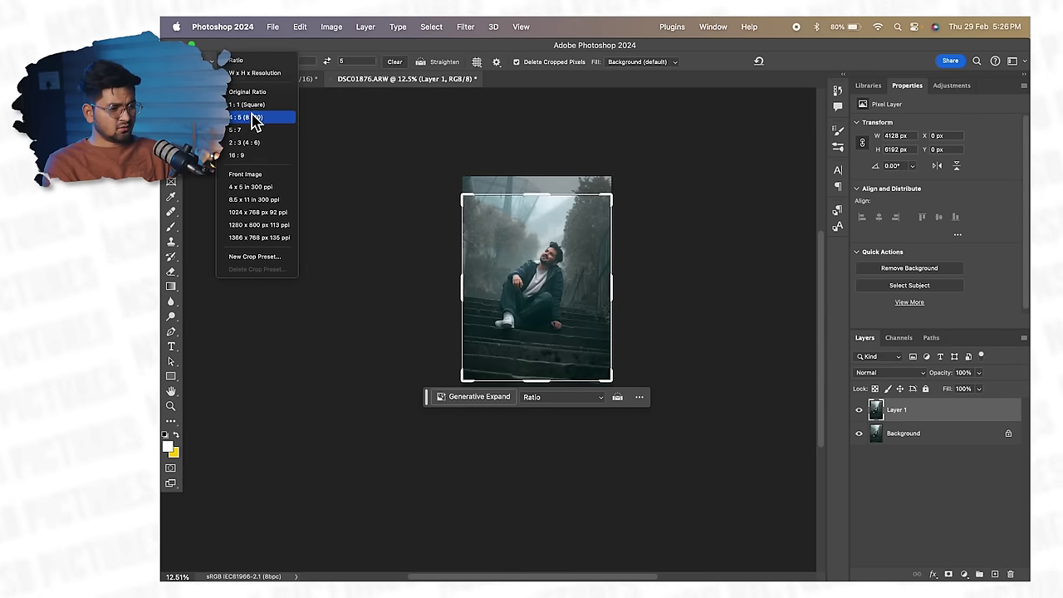
{"action": "left_click", "coordinate": [253, 117]}
{"action": "left_click_drag", "start_coordinate": [536, 194], "coordinate": [541, 186]}
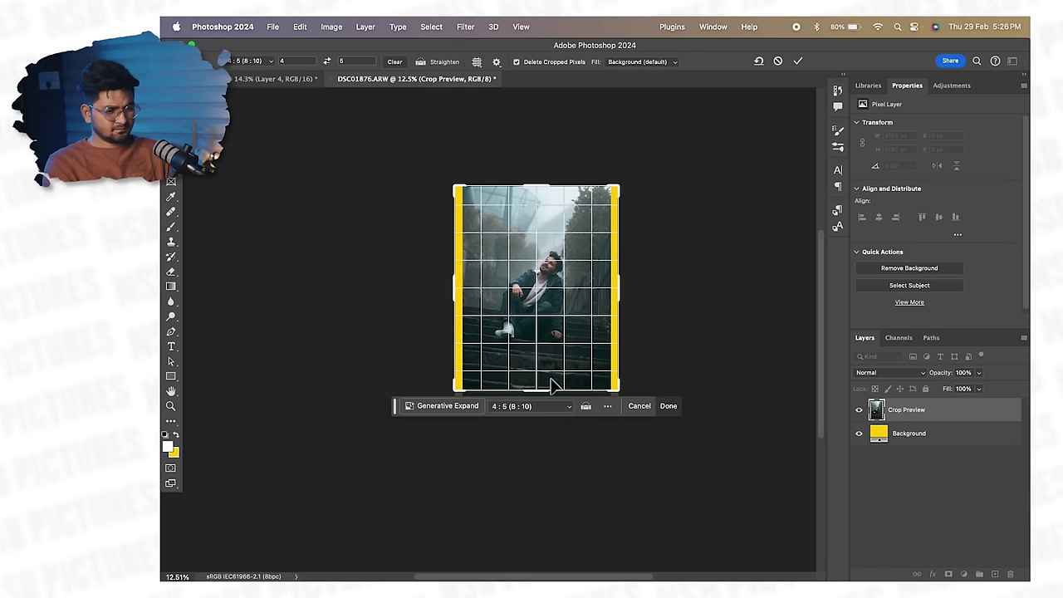
{"action": "left_click_drag", "start_coordinate": [544, 390], "coordinate": [544, 399]}
{"action": "left_click_drag", "start_coordinate": [653, 164], "coordinate": [671, 111]}
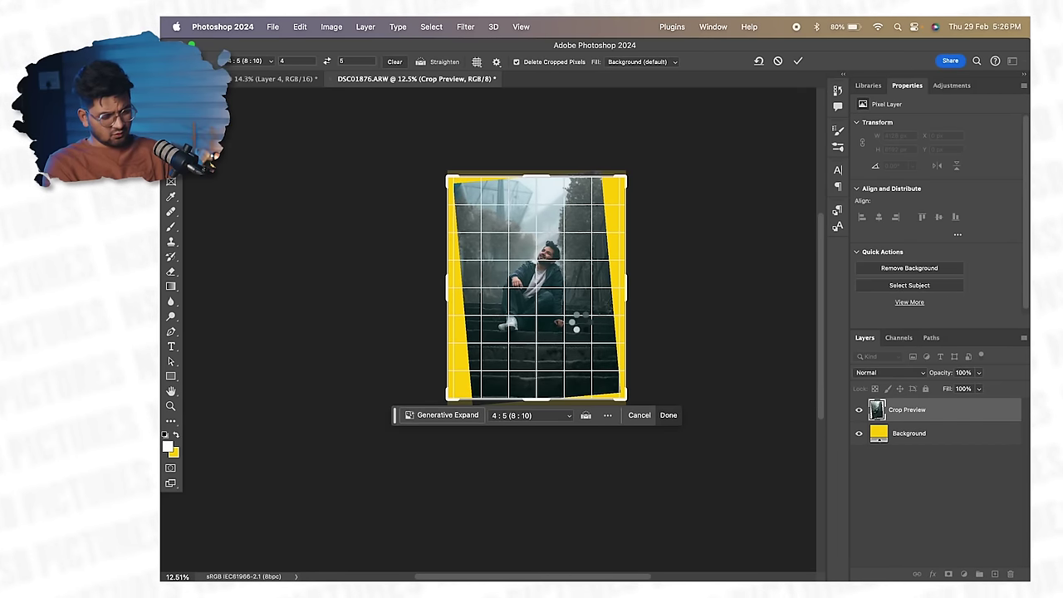
{"action": "key", "text": "Return"}
{"action": "scroll", "coordinate": [580, 327], "scroll_direction": "up", "scroll_amount": 5}
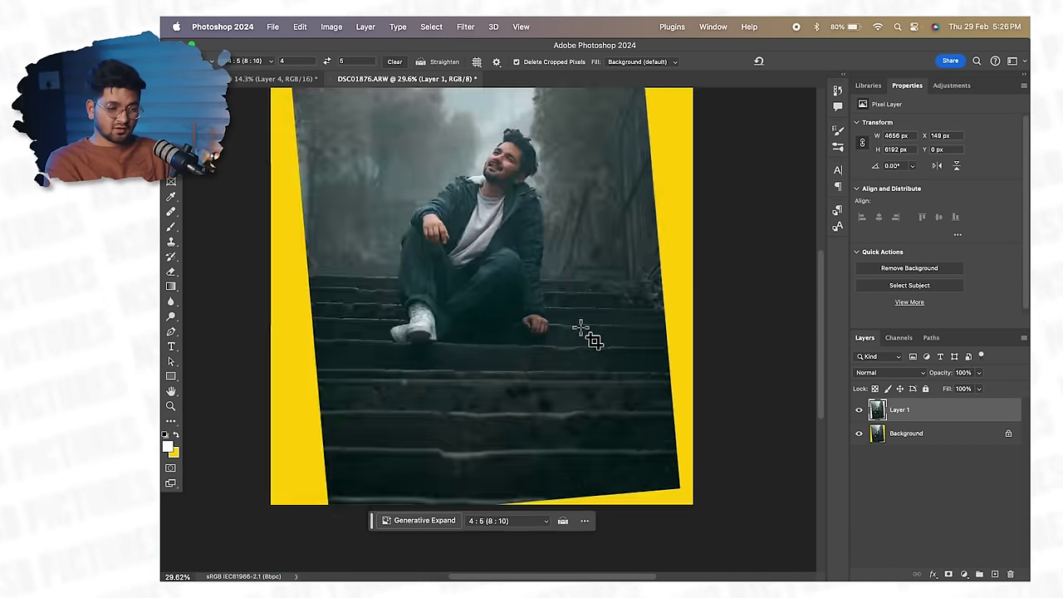
{"action": "scroll", "coordinate": [599, 347], "scroll_direction": "down", "scroll_amount": 4}
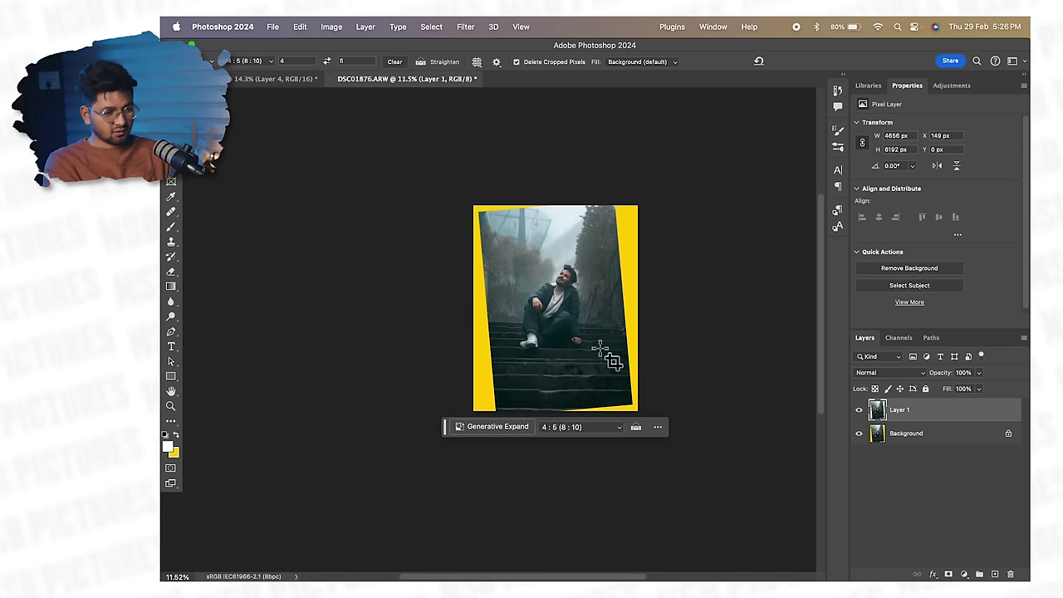
Outline the empty yellow area along the photo's right and lower edges with the Polygonal Lasso and run Generative Fill without a prompt
{"action": "key", "text": "m"}
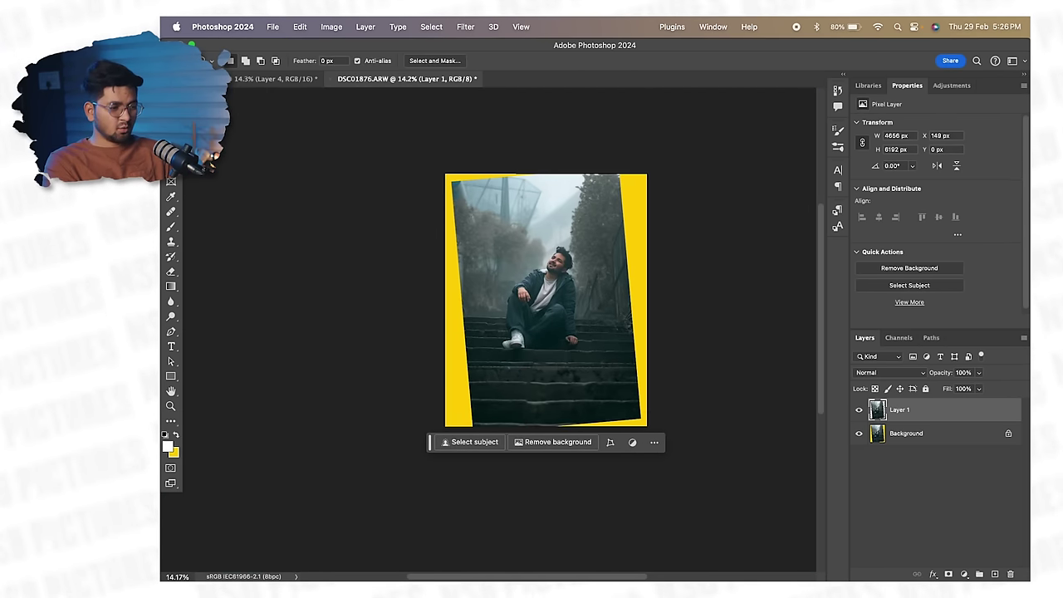
{"action": "right_click", "coordinate": [171, 136]}
{"action": "left_click", "coordinate": [241, 147]}
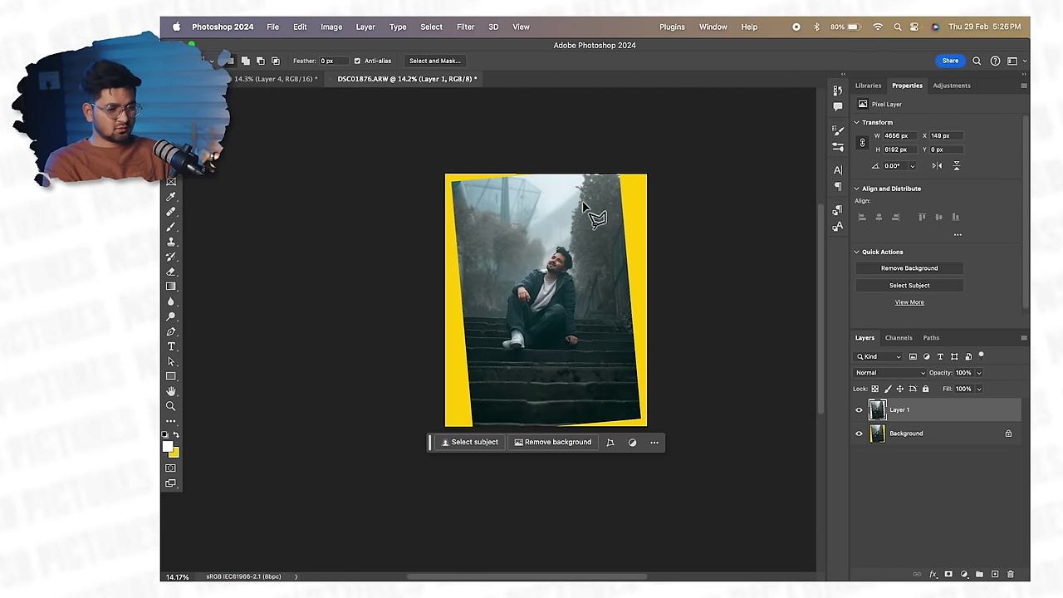
{"action": "left_click", "coordinate": [614, 172]}
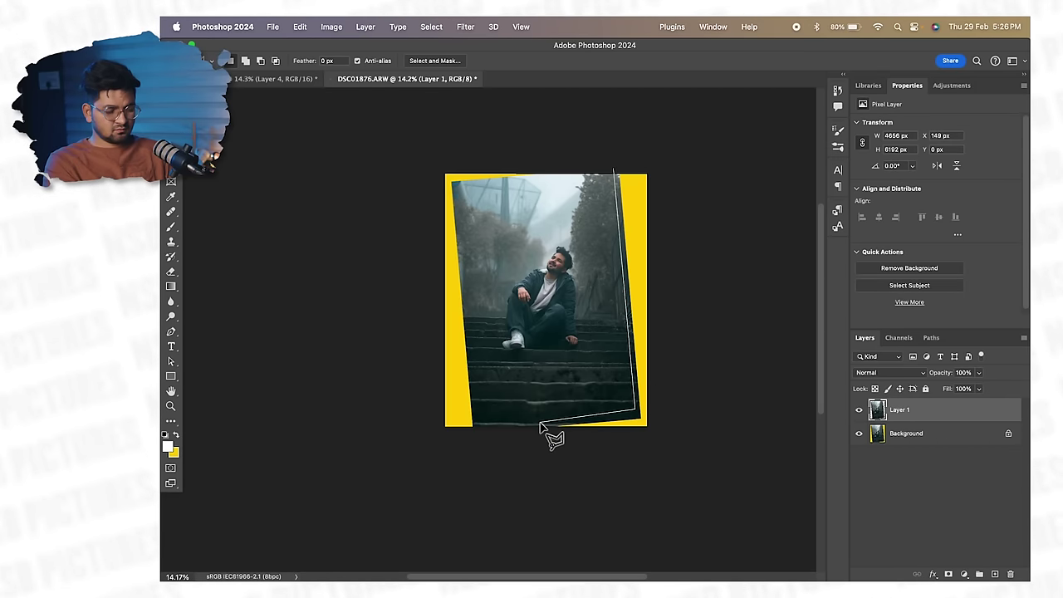
{"action": "left_click", "coordinate": [699, 466]}
{"action": "left_click", "coordinate": [681, 127]}
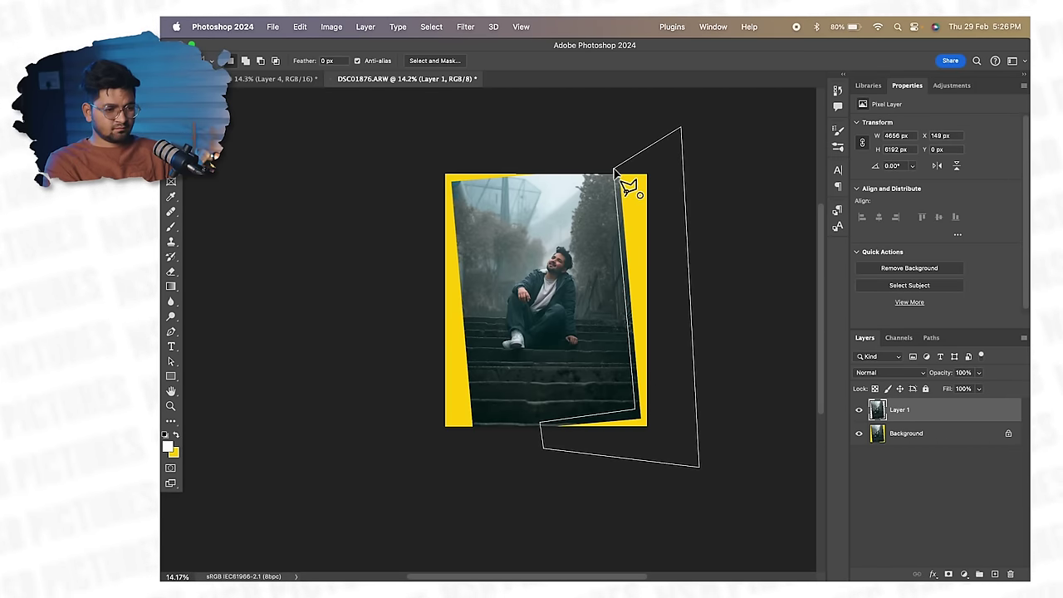
{"action": "left_click", "coordinate": [614, 172]}
{"action": "left_click", "coordinate": [544, 483]}
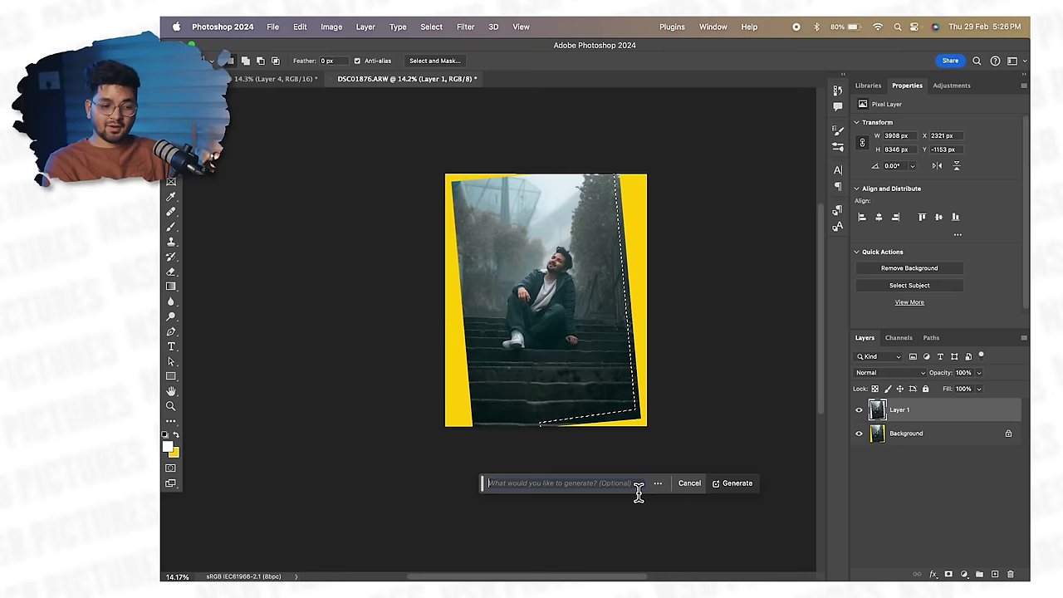
{"action": "left_click", "coordinate": [738, 485]}
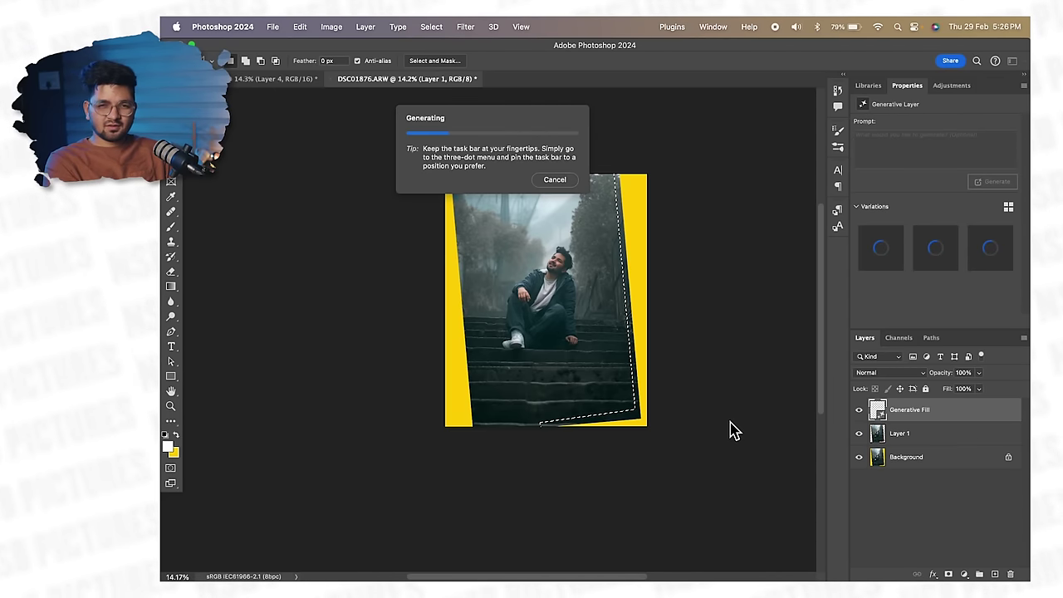
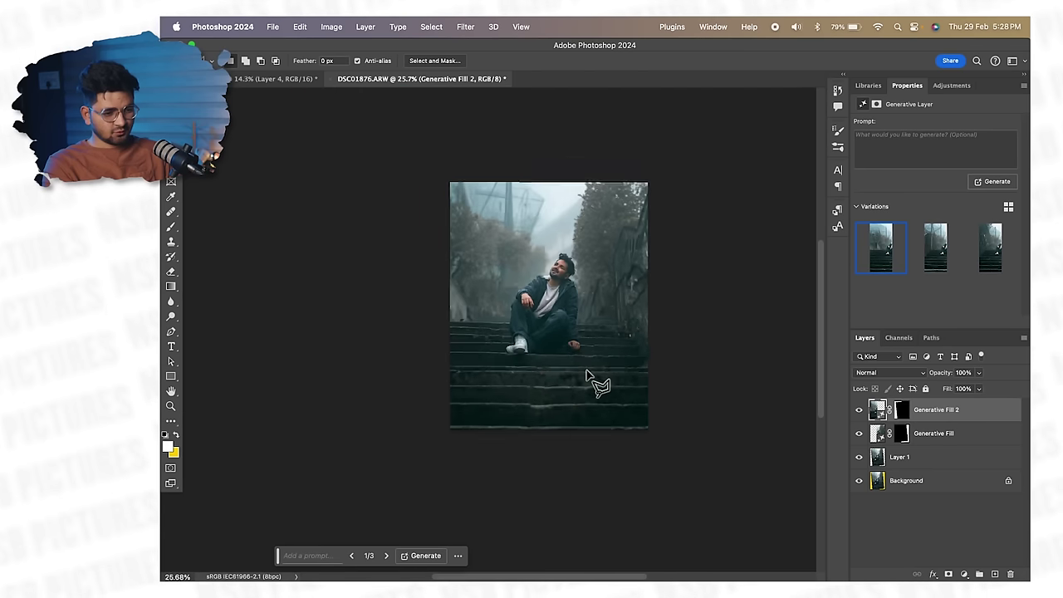
Compare the generatively extended image with the unfilled photo layer
{"action": "left_click", "coordinate": [858, 461], "text": "alt"}
{"action": "left_click", "coordinate": [858, 461], "text": "alt"}
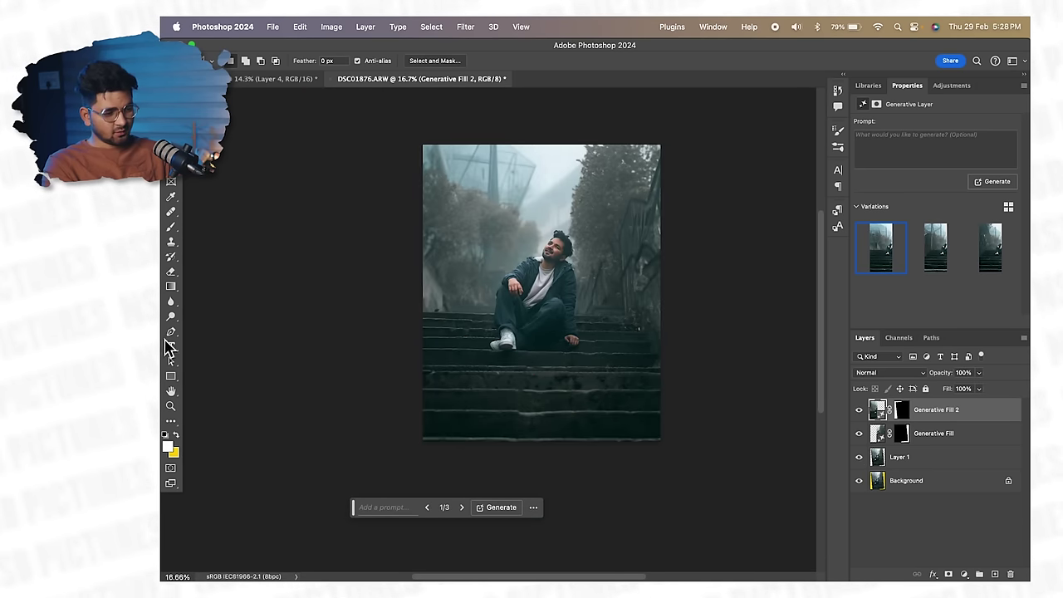
{"action": "scroll", "coordinate": [579, 366], "scroll_direction": "down", "scroll_amount": 3}
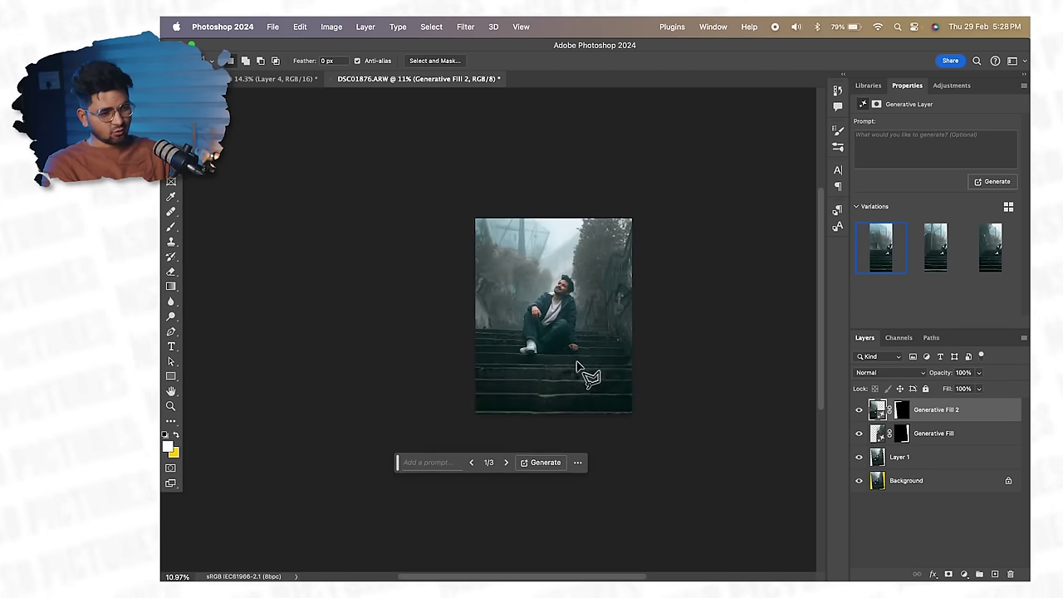
Recrop the image at 4:5 (8:10), shifting the photo down in the frame to add space above the subject
{"action": "left_click", "coordinate": [171, 167]}
{"action": "left_click", "coordinate": [578, 253]}
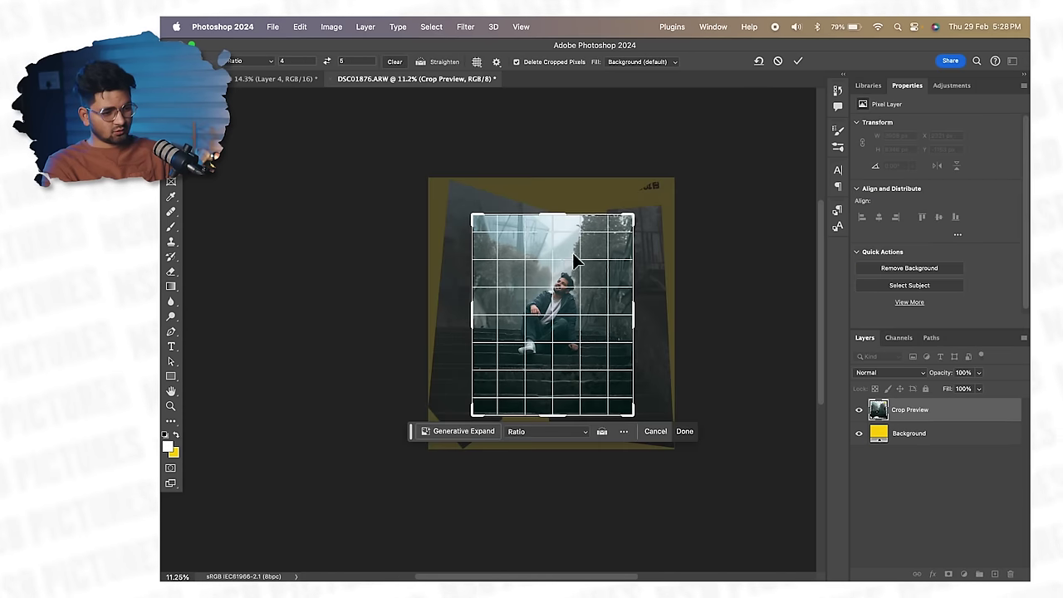
{"action": "left_click_drag", "start_coordinate": [553, 253], "coordinate": [551, 275]}
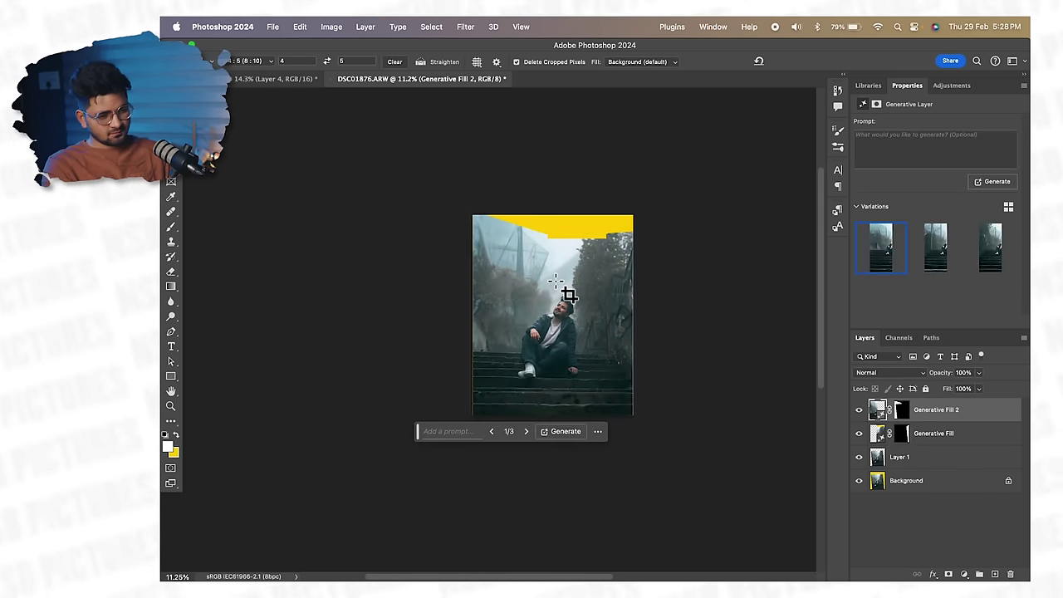
Select the empty yellow area above the sky with the lasso and fill it using Generative Fill without a prompt
{"action": "scroll", "coordinate": [553, 279], "scroll_direction": "up", "scroll_amount": 5}
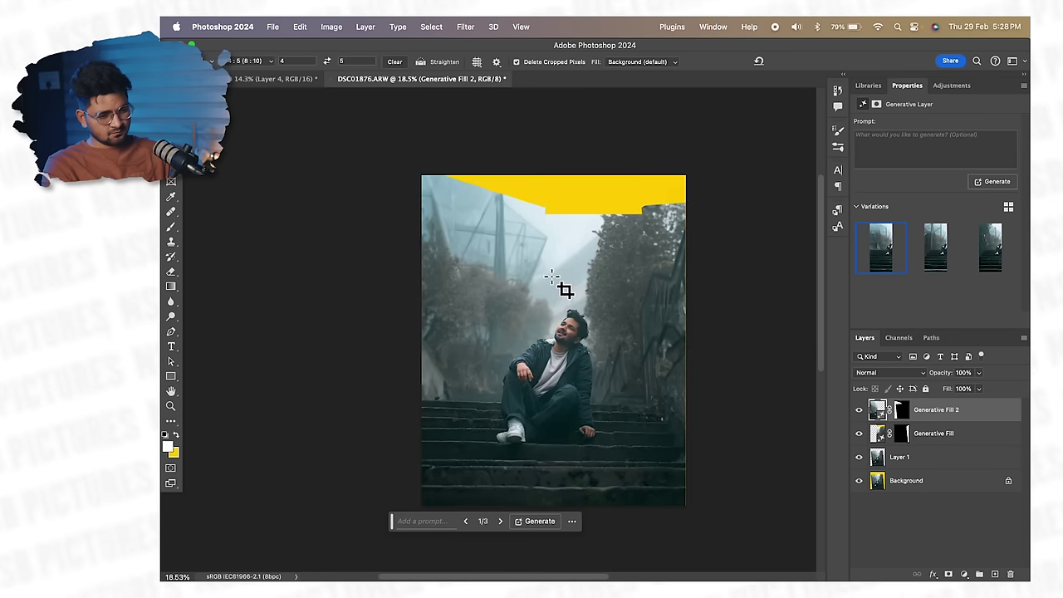
{"action": "key", "text": "l"}
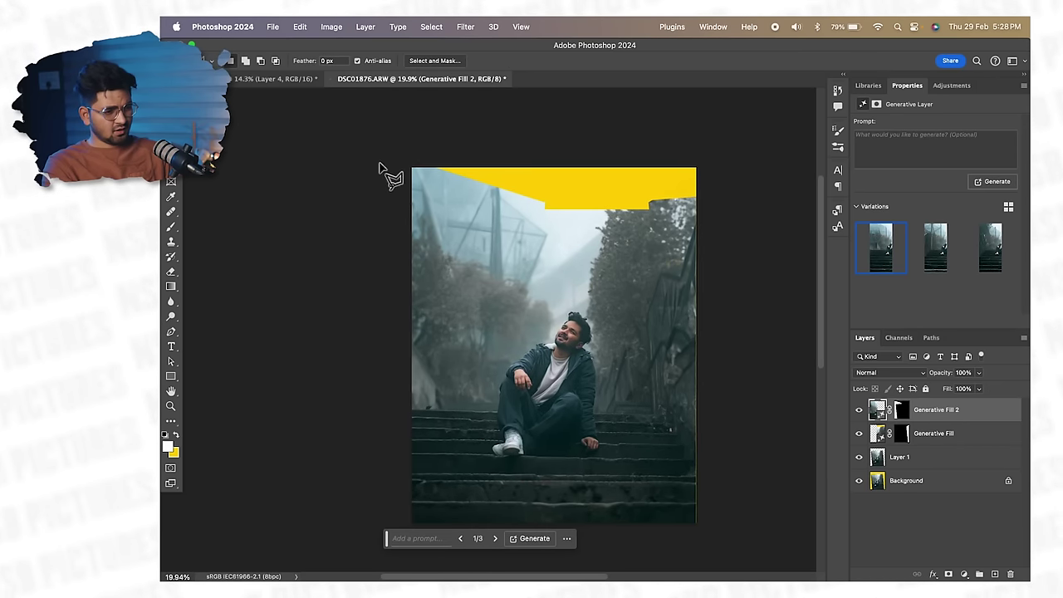
{"action": "mouse_move", "coordinate": [431, 158]}
{"action": "left_mouse_down"}
{"action": "mouse_move", "coordinate": [437, 183]}
{"action": "mouse_move", "coordinate": [512, 210]}
{"action": "left_mouse_up"}
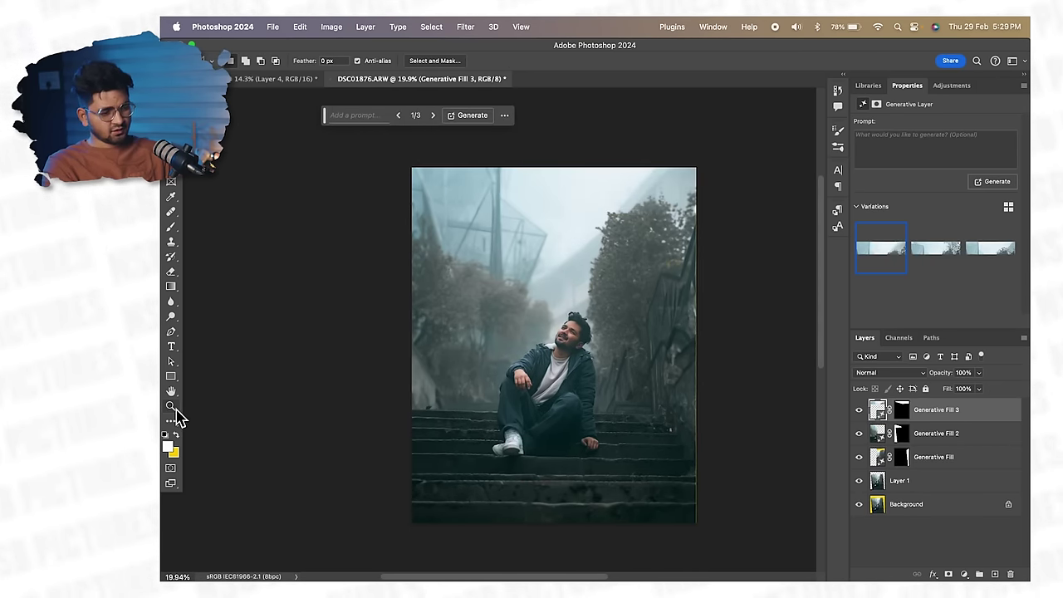
Stamp all visible layers into a new merged layer above the generative fills
{"action": "left_click", "coordinate": [170, 406]}
{"action": "left_click_drag", "start_coordinate": [636, 387], "coordinate": [615, 390]}
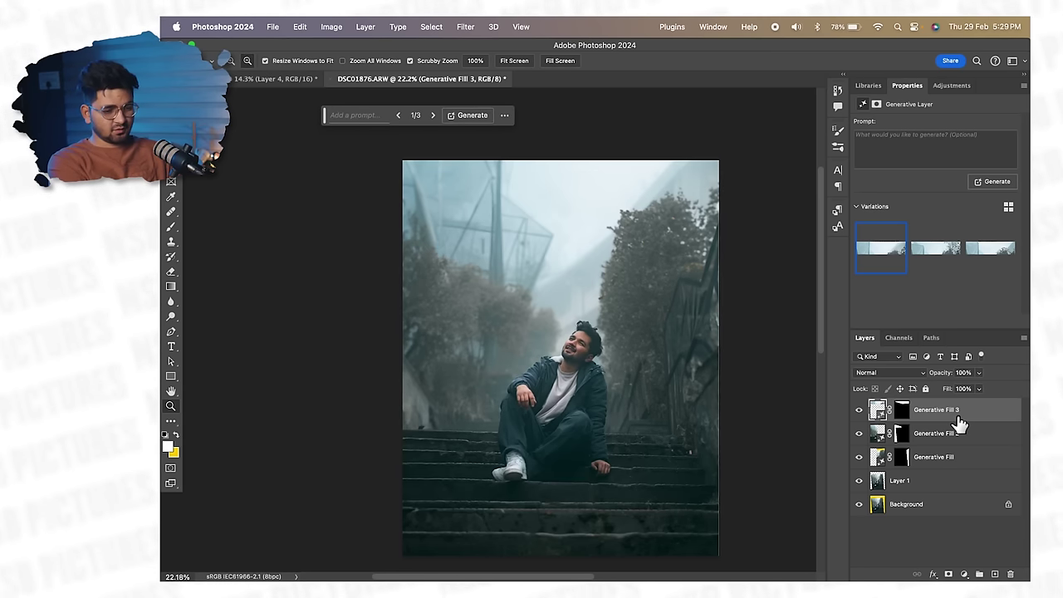
{"action": "key", "text": "super+alt+shift+e"}
Open the merged layer in the Camera Raw Filter and darken the surroundings with an inverted subject mask at Exposure -0.40
{"action": "left_click", "coordinate": [461, 26]}
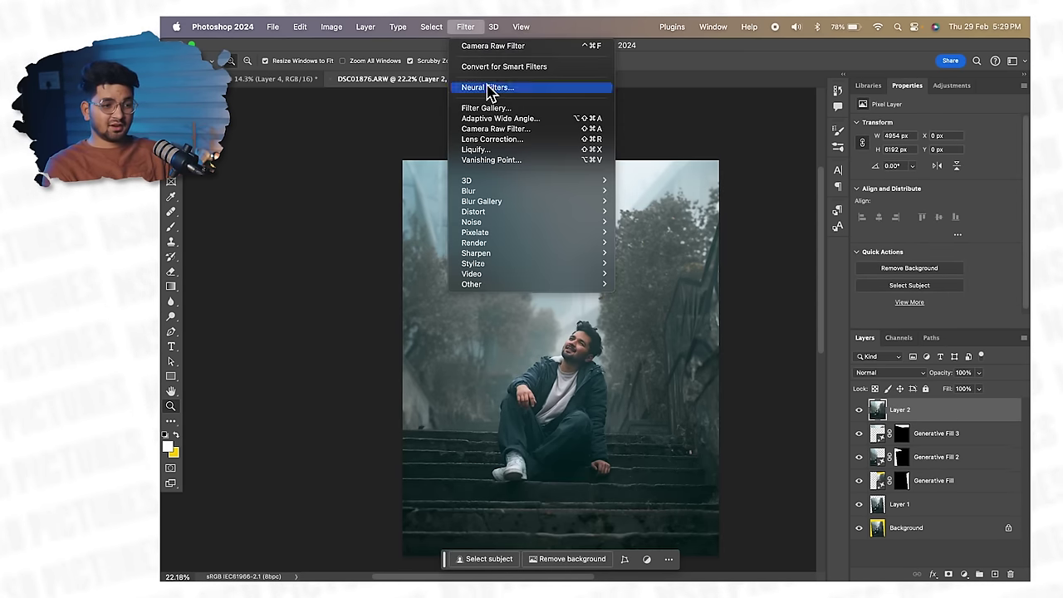
{"action": "left_click", "coordinate": [489, 131]}
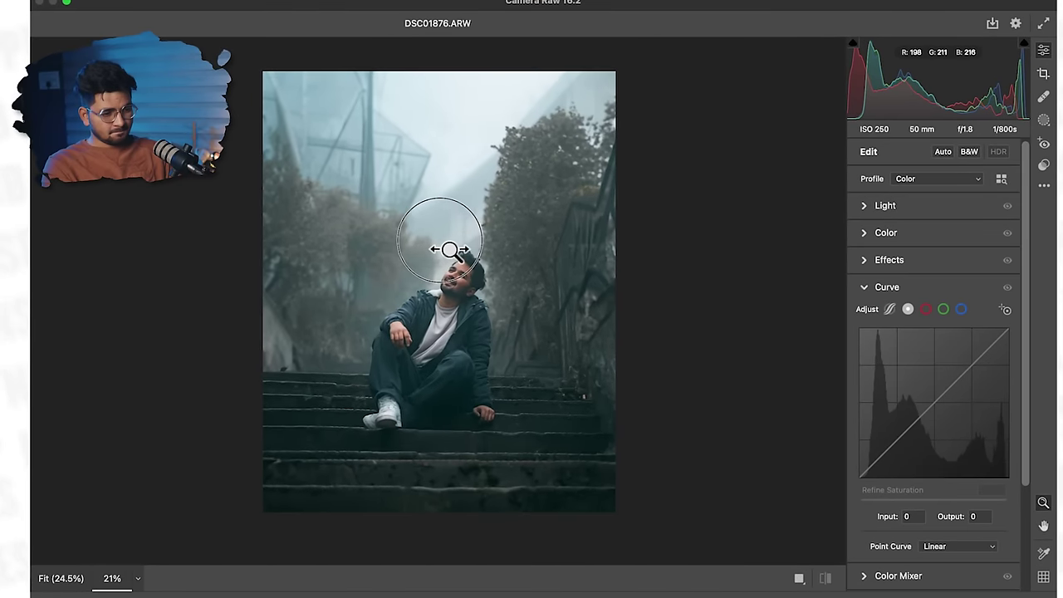
{"action": "left_click", "coordinate": [1044, 120]}
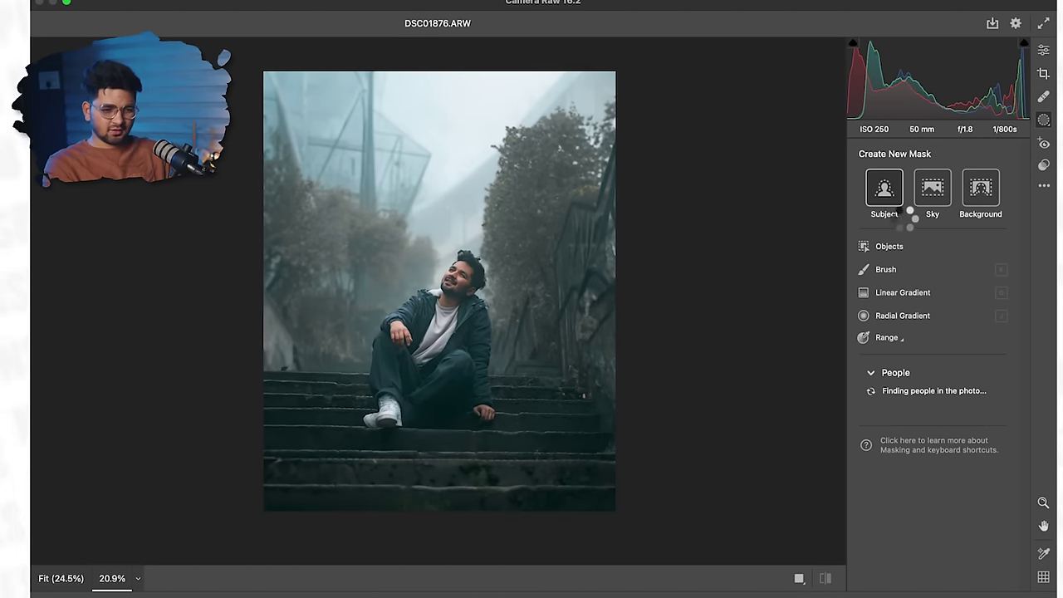
{"action": "left_click_drag", "start_coordinate": [934, 458], "coordinate": [924, 457]}
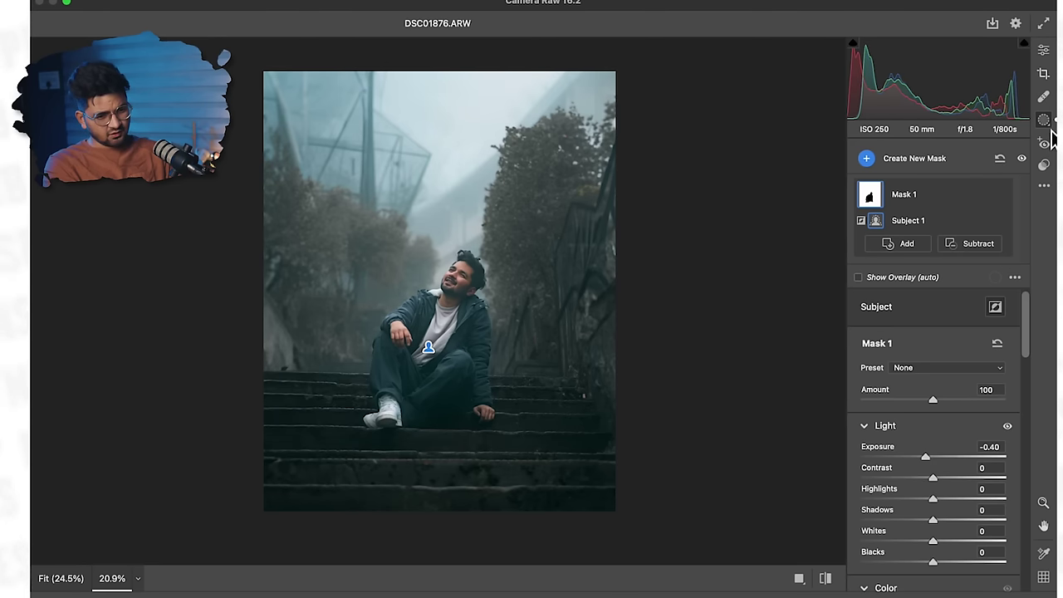
Add a radial gradient mask spreading from the sky above the subject and brighten the masked area
{"action": "left_click", "coordinate": [926, 163]}
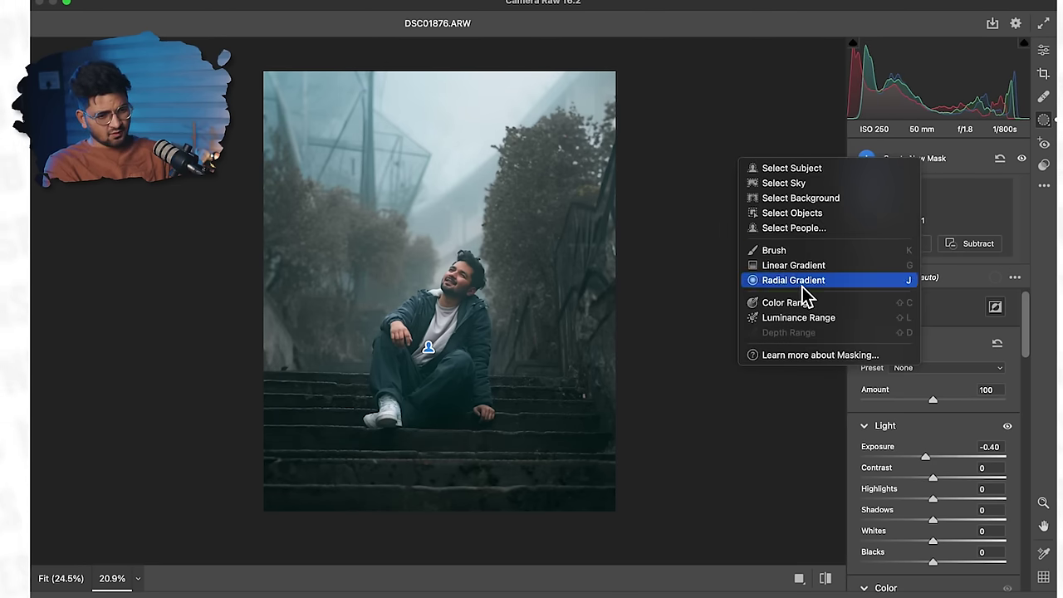
{"action": "left_click", "coordinate": [793, 281]}
{"action": "left_click_drag", "start_coordinate": [391, 187], "coordinate": [563, 420]}
{"action": "left_click_drag", "start_coordinate": [406, 201], "coordinate": [421, 105]}
{"action": "left_click_drag", "start_coordinate": [933, 519], "coordinate": [960, 540]}
{"action": "left_click", "coordinate": [1043, 50]}
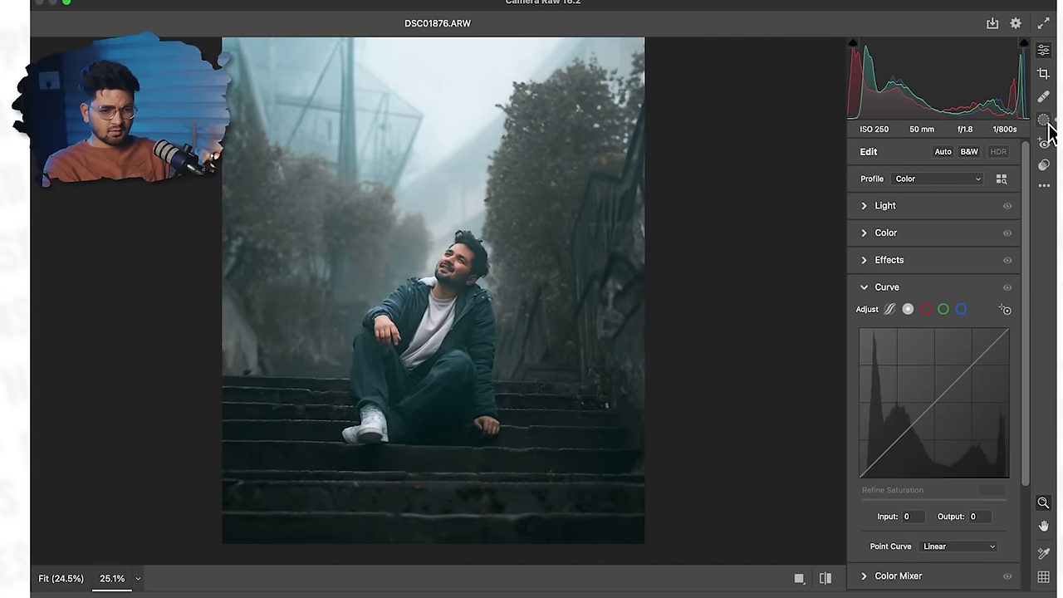
Add a linear gradient mask rising from the photo's lower edge over the steps and darken the masked area
{"action": "left_click", "coordinate": [1044, 121]}
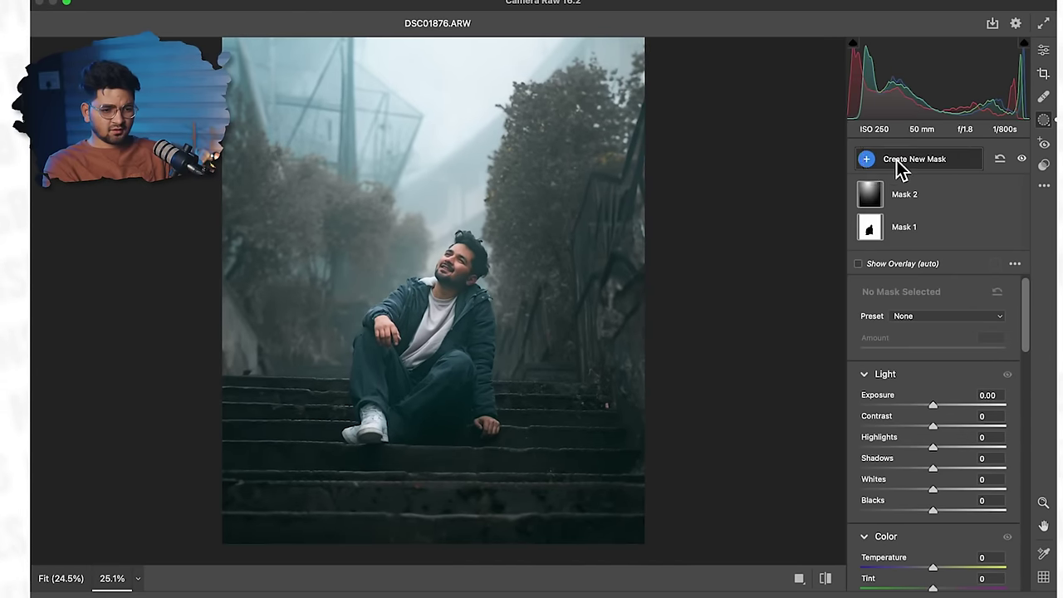
{"action": "left_click", "coordinate": [918, 160]}
{"action": "left_click", "coordinate": [768, 266]}
{"action": "left_click_drag", "start_coordinate": [478, 525], "coordinate": [475, 381]}
{"action": "scroll", "coordinate": [957, 525], "scroll_direction": "down", "scroll_amount": 10}
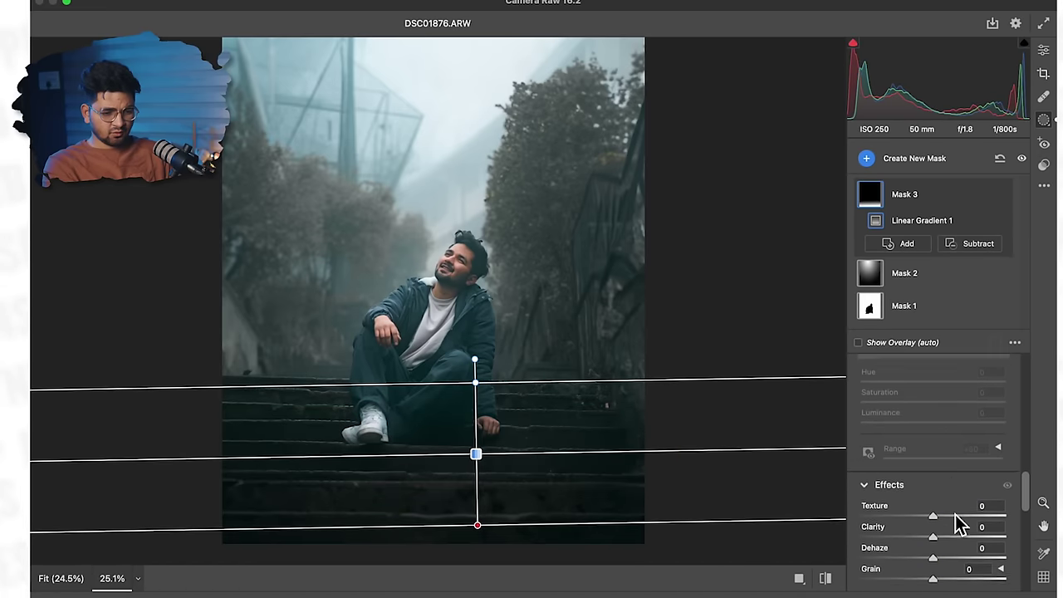
{"action": "left_click_drag", "start_coordinate": [878, 397], "coordinate": [830, 410]}
{"action": "left_click_drag", "start_coordinate": [932, 375], "coordinate": [905, 378]}
{"action": "left_click", "coordinate": [1043, 50]}
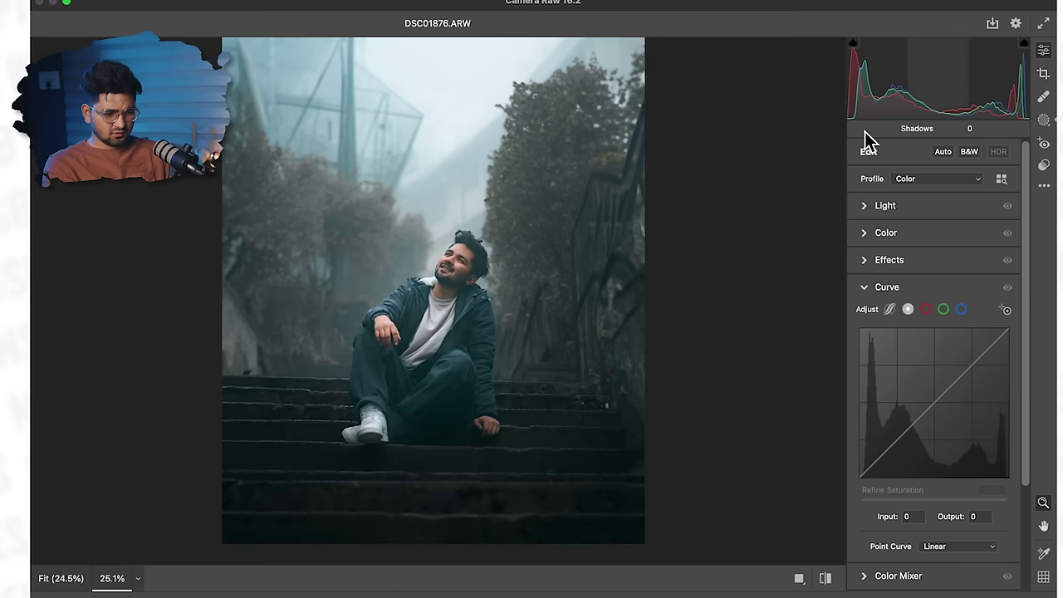
Compare the Camera Raw edit before and after, and inspect the subject up close
{"action": "left_click", "coordinate": [825, 579]}
{"action": "left_click", "coordinate": [825, 579]}
{"action": "left_click_drag", "start_coordinate": [449, 368], "coordinate": [572, 435]}
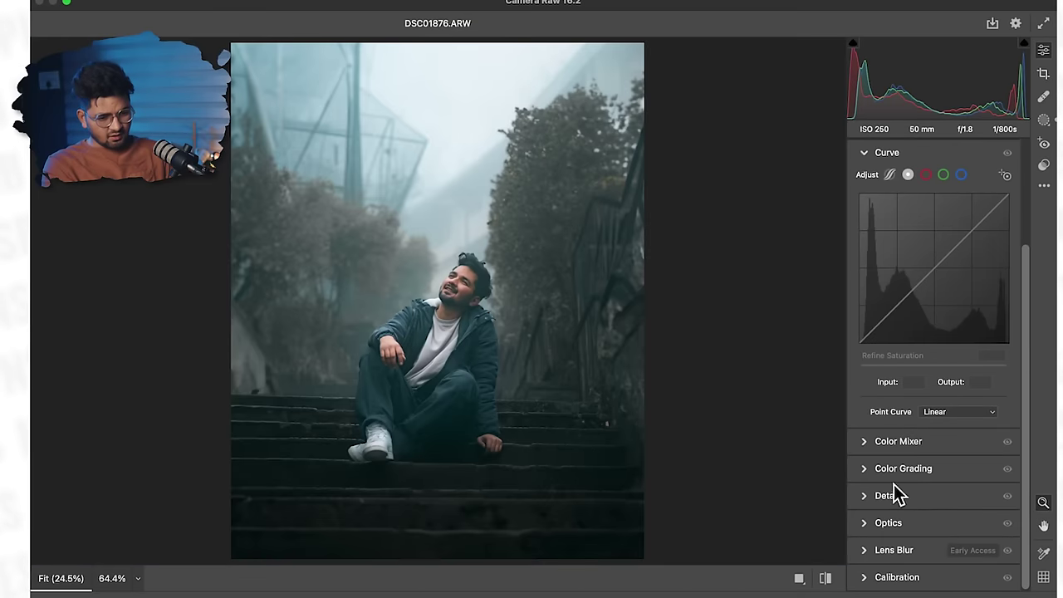
Color grade the photo with slightly darkened blue-violet shadows, yellow-green highlights at hue 78 and saturation 48, and faintly orange midtones
{"action": "left_click", "coordinate": [876, 470]}
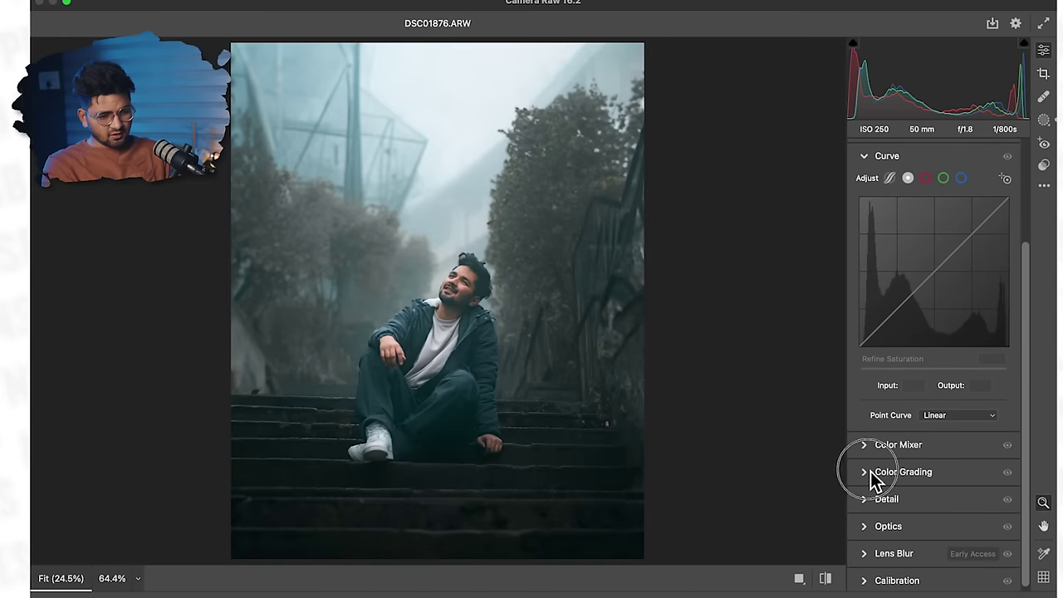
{"action": "scroll", "coordinate": [918, 472], "scroll_direction": "down", "scroll_amount": 1}
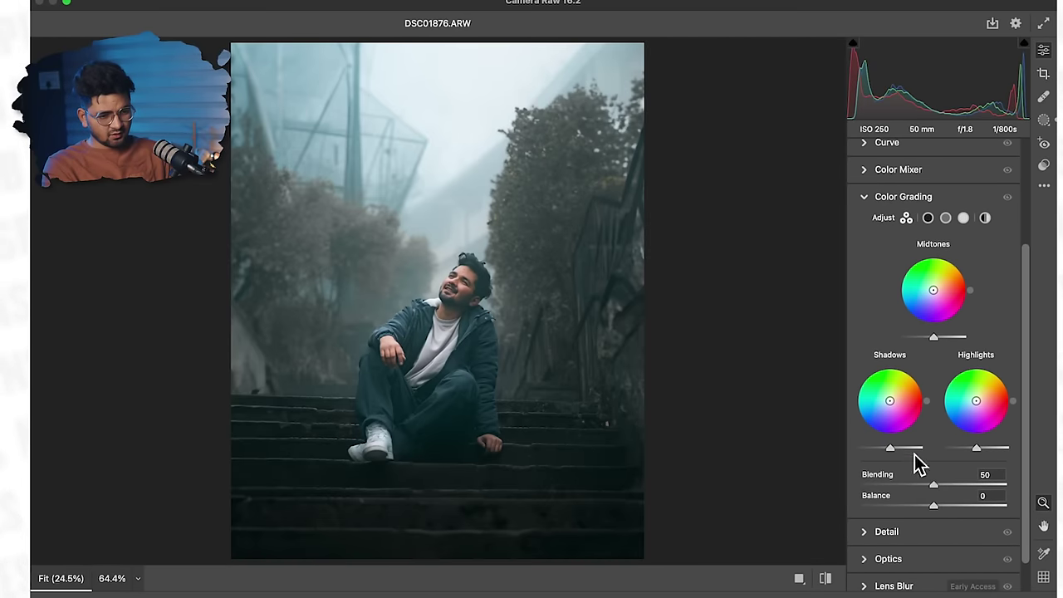
{"action": "mouse_move", "coordinate": [897, 451]}
{"action": "left_mouse_down"}
{"action": "mouse_move", "coordinate": [864, 452]}
{"action": "mouse_move", "coordinate": [890, 462]}
{"action": "left_mouse_up"}
{"action": "mouse_move", "coordinate": [896, 407]}
{"action": "left_mouse_down"}
{"action": "mouse_move", "coordinate": [913, 399]}
{"action": "mouse_move", "coordinate": [888, 394]}
{"action": "mouse_move", "coordinate": [890, 375]}
{"action": "mouse_move", "coordinate": [889, 407]}
{"action": "left_mouse_up"}
{"action": "left_click_drag", "start_coordinate": [976, 401], "coordinate": [978, 388]}
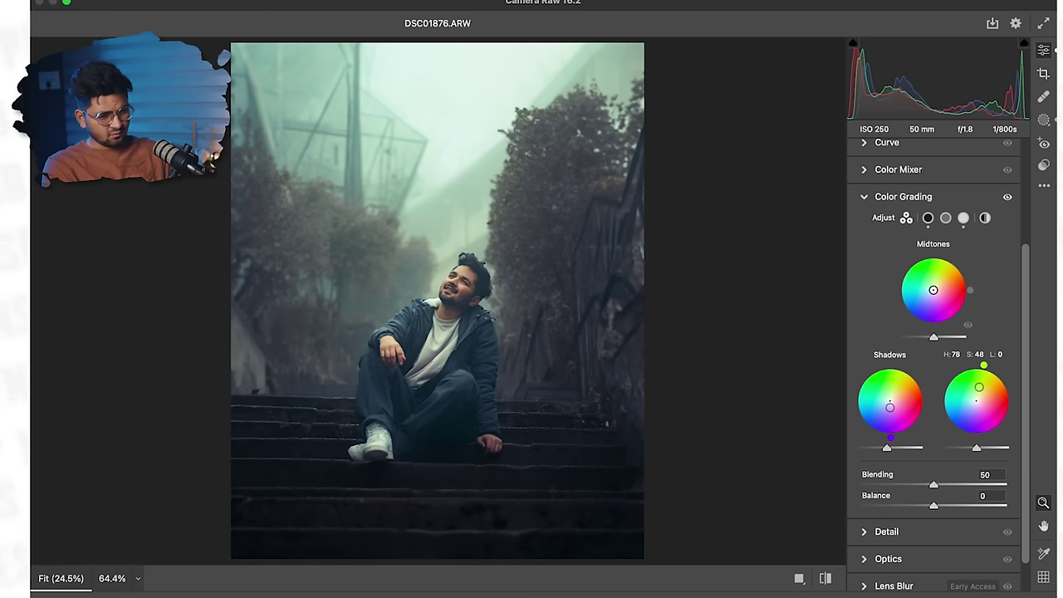
{"action": "left_click_drag", "start_coordinate": [933, 290], "coordinate": [936, 289]}
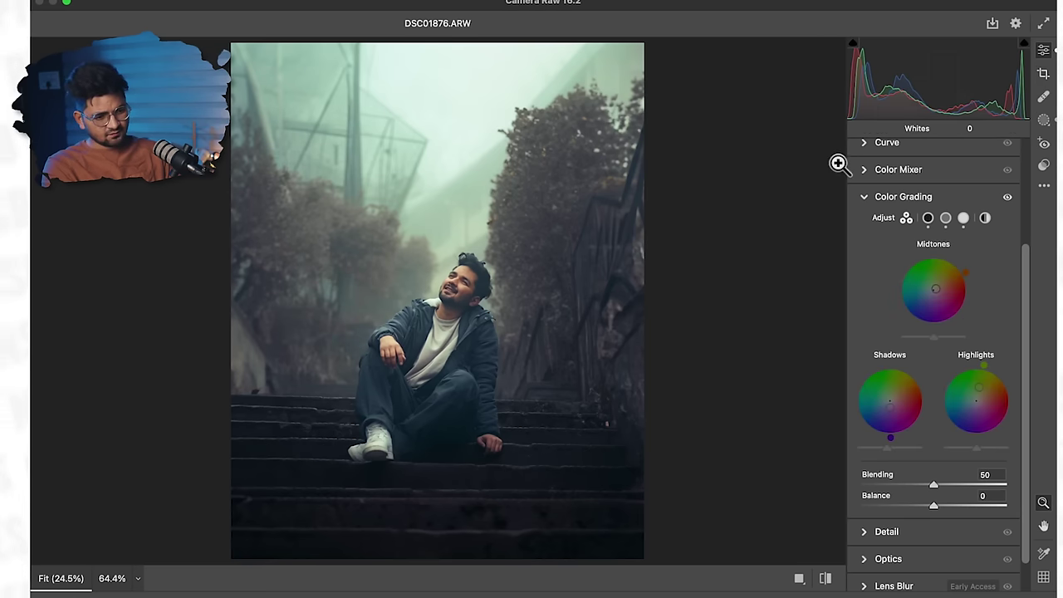
{"action": "scroll", "coordinate": [557, 332], "scroll_direction": "up", "scroll_amount": 5}
{"action": "scroll", "coordinate": [617, 351], "scroll_direction": "down", "scroll_amount": 8}
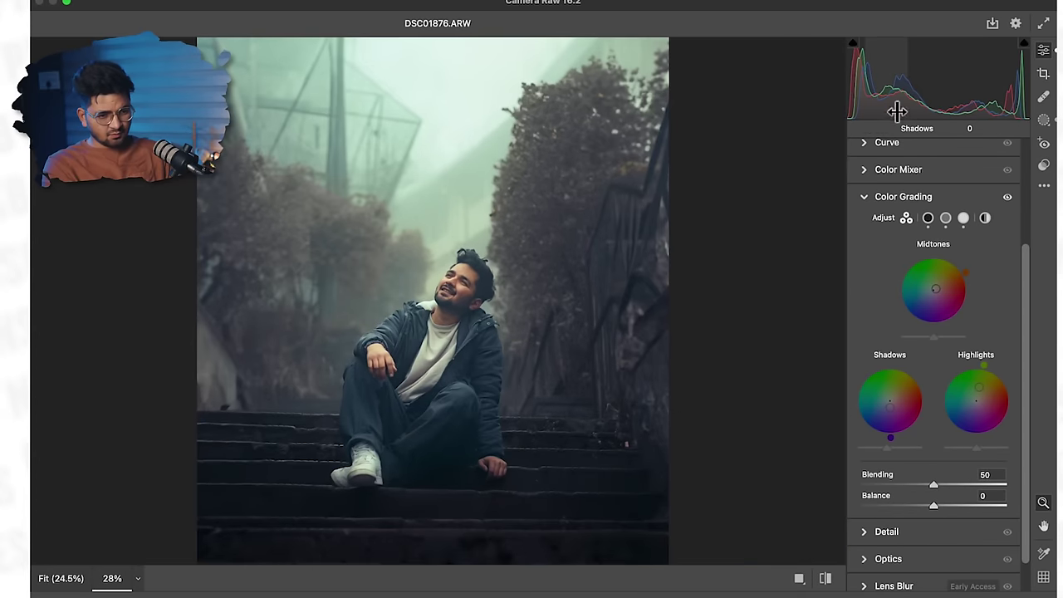
Set Noise Reduction to 46, check the subject's face up close, and apply the Camera Raw edit
{"action": "scroll", "coordinate": [934, 448], "scroll_direction": "down", "scroll_amount": 1}
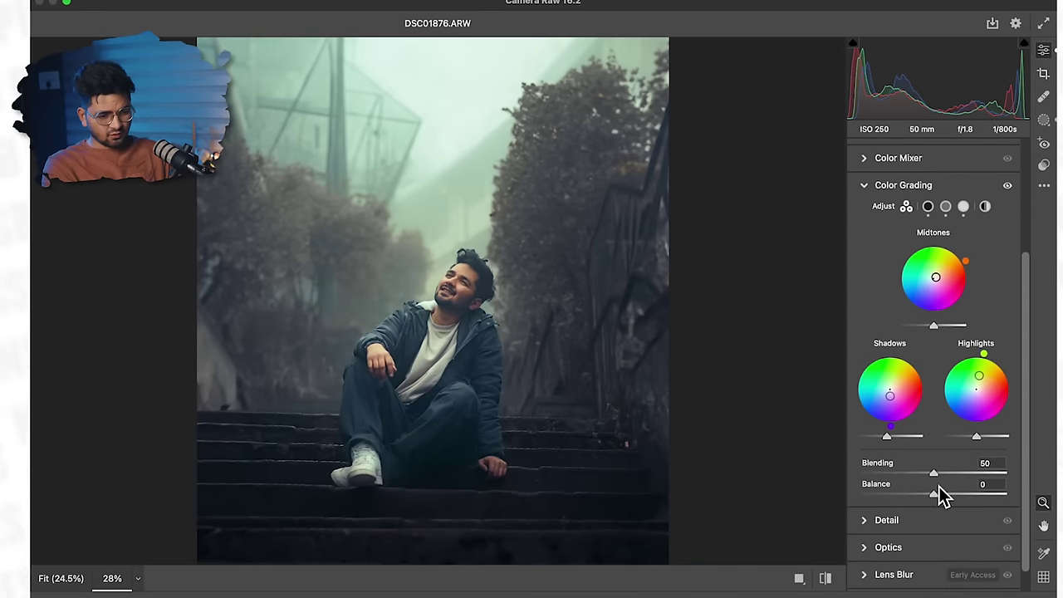
{"action": "left_click", "coordinate": [887, 519]}
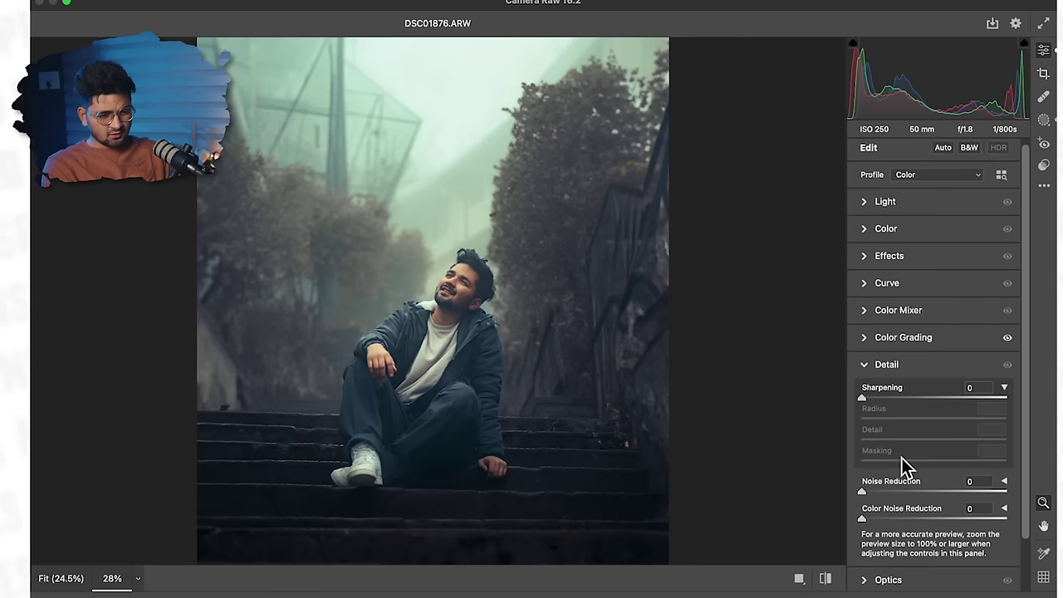
{"action": "scroll", "coordinate": [934, 490], "scroll_direction": "down", "scroll_amount": 3}
{"action": "left_click", "coordinate": [910, 433]}
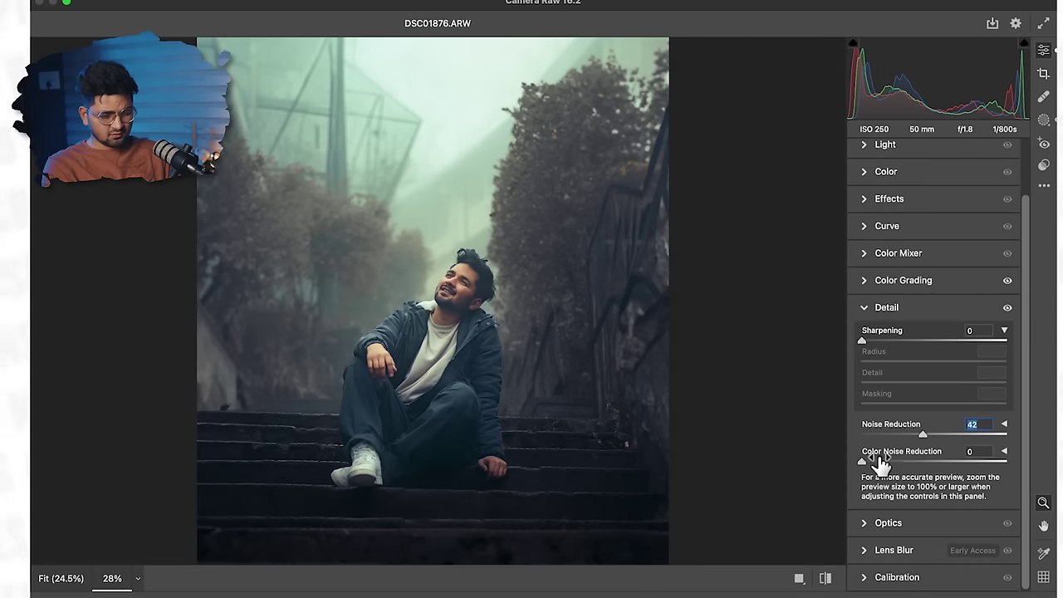
{"action": "left_click_drag", "start_coordinate": [472, 288], "coordinate": [633, 422]}
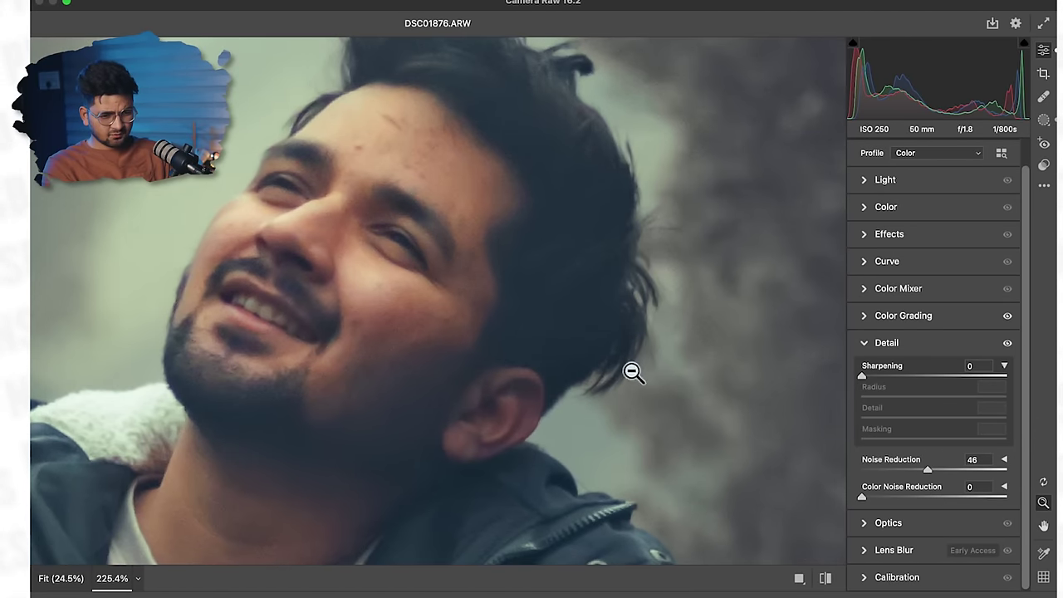
{"action": "left_click", "coordinate": [673, 391]}
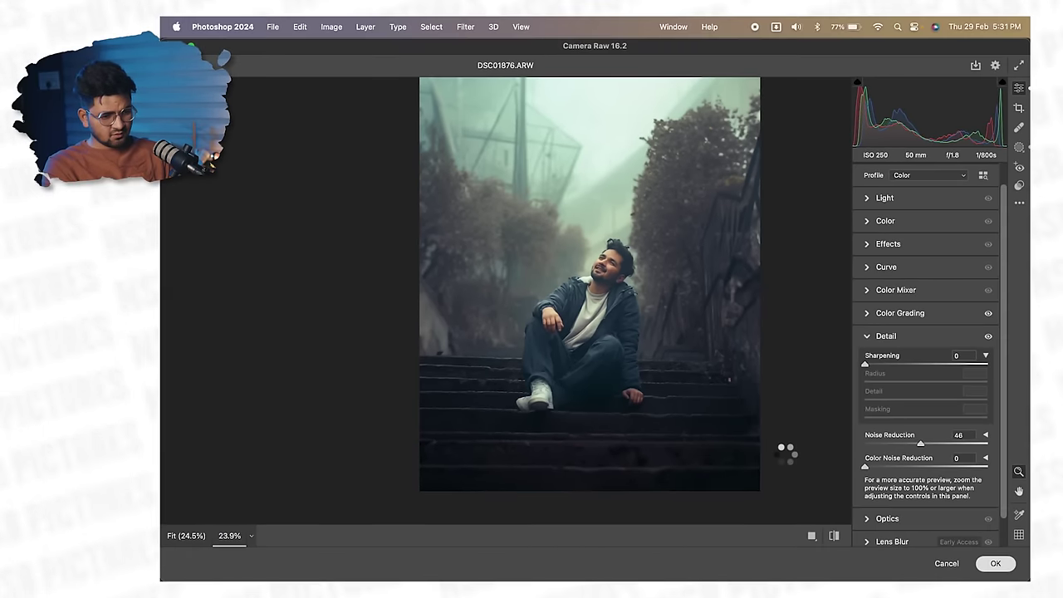
{"action": "key", "text": "Return"}
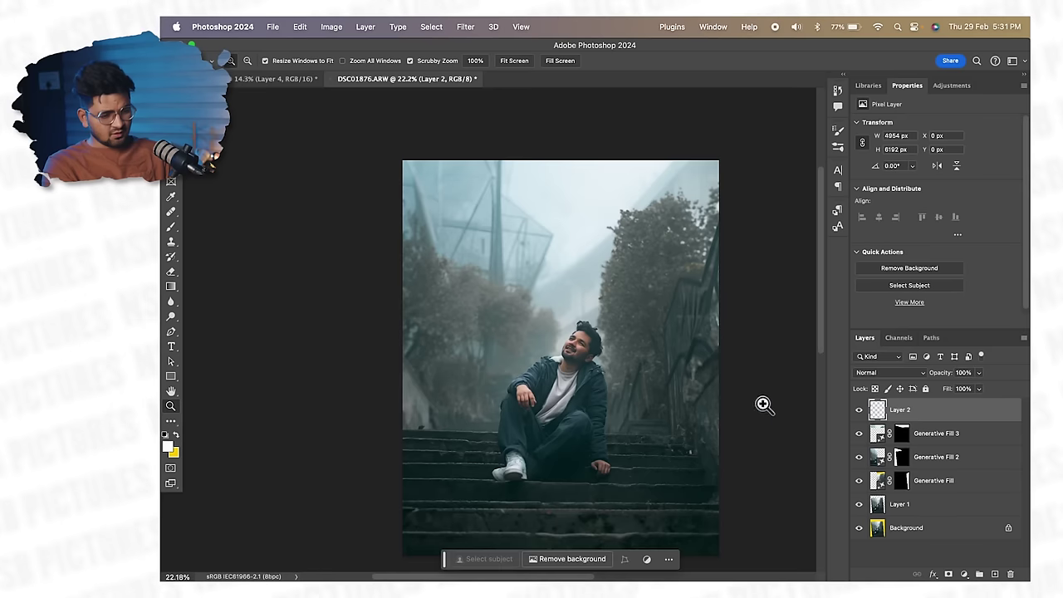
Compare the photo with and without the Camera Raw edit on Layer 2
{"action": "left_click", "coordinate": [858, 409]}
{"action": "left_click", "coordinate": [858, 409]}
{"action": "left_click", "coordinate": [859, 409]}
{"action": "left_click", "coordinate": [859, 410]}
{"action": "scroll", "coordinate": [552, 401], "scroll_direction": "down", "scroll_amount": 1}
{"action": "scroll", "coordinate": [551, 401], "scroll_direction": "down", "scroll_amount": 2}
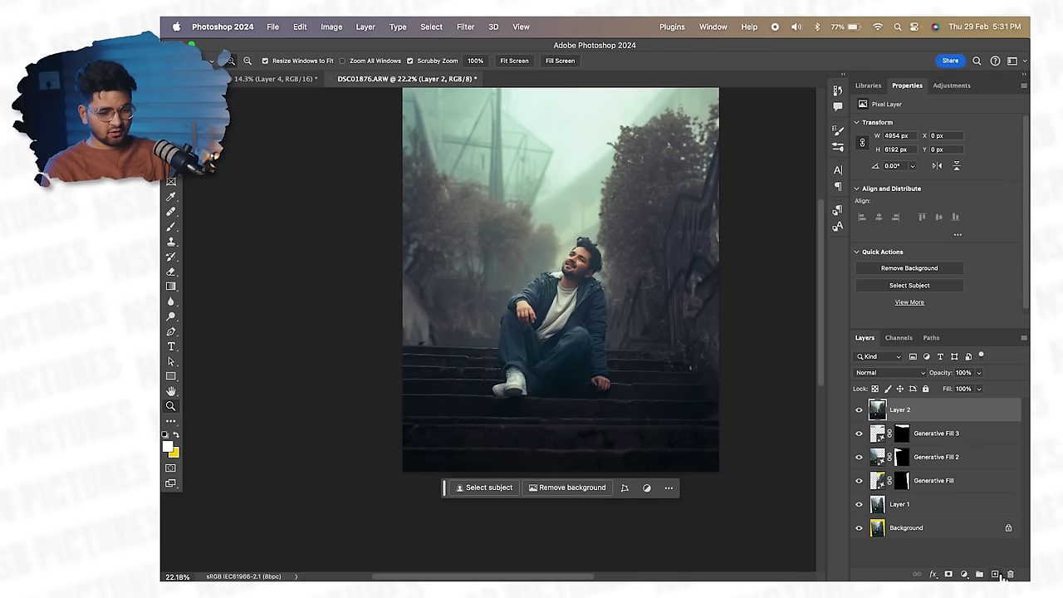
Add a new layer and darken the steps with near-black gradients sampled from the photo, fading upward from its lower edge
{"action": "left_click", "coordinate": [995, 574]}
{"action": "left_click", "coordinate": [171, 287]}
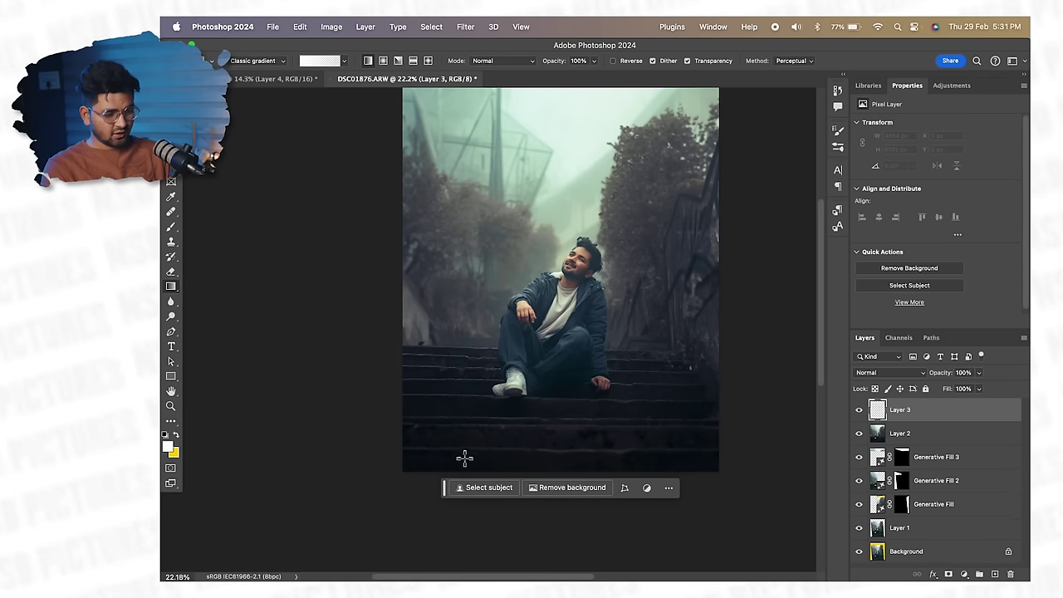
{"action": "left_click", "coordinate": [412, 425], "text": "alt"}
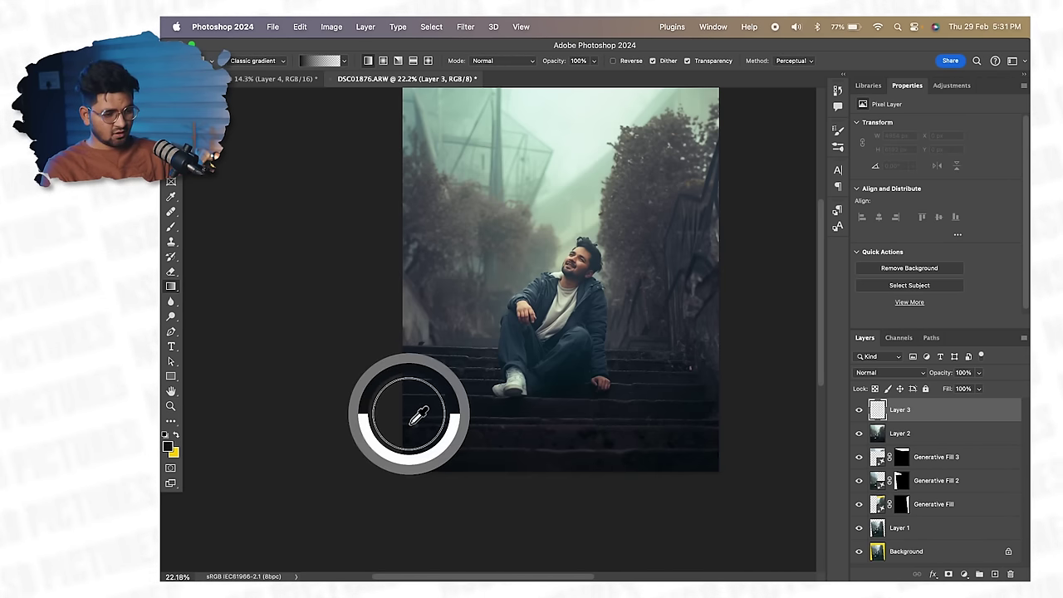
{"action": "left_click_drag", "start_coordinate": [571, 522], "coordinate": [571, 286]}
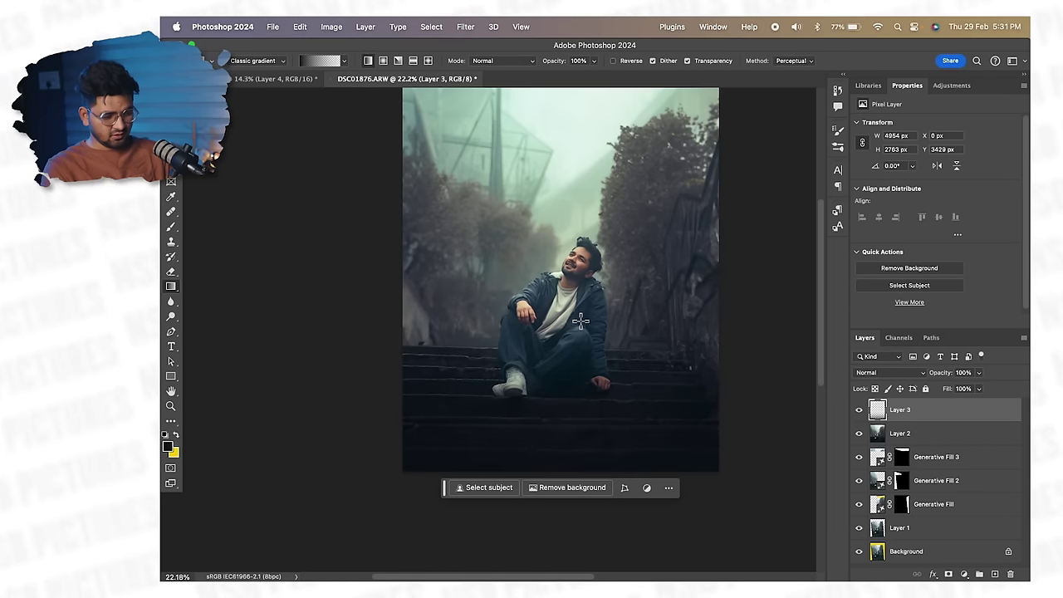
{"action": "left_click_drag", "start_coordinate": [562, 449], "coordinate": [556, 306]}
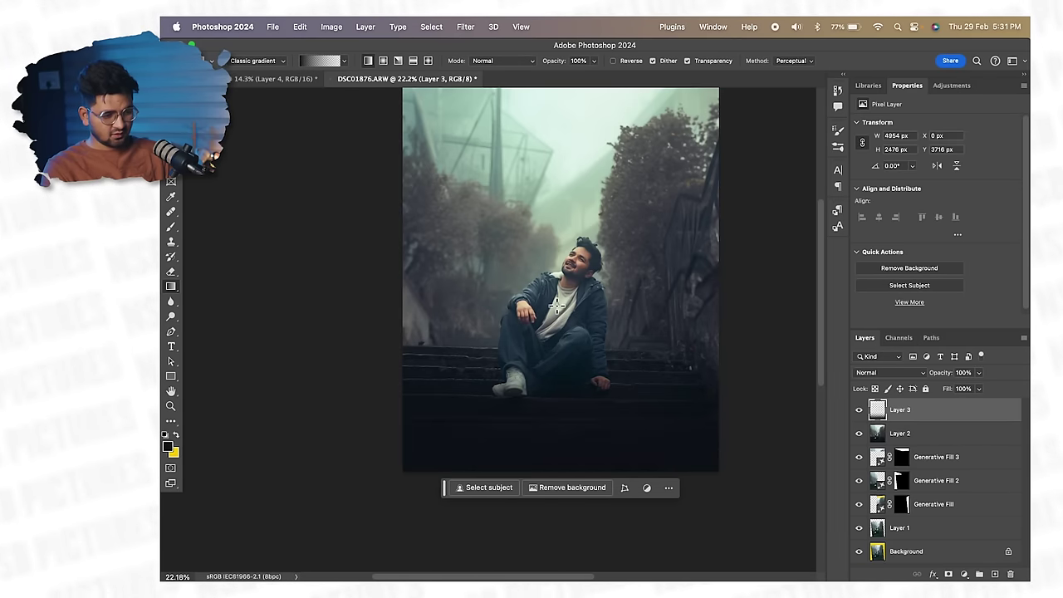
{"action": "key", "text": "v"}
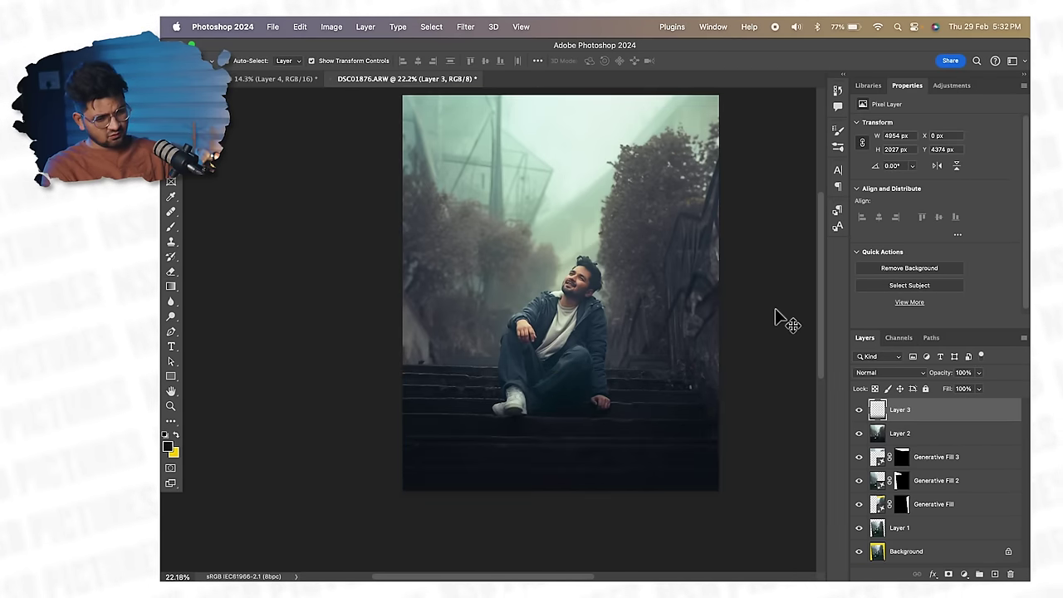
{"action": "left_click", "coordinate": [773, 318]}
Retouch the blemishes on the subject's forehead on Layer 2 with the Healing Brush
{"action": "scroll", "coordinate": [617, 323], "scroll_direction": "up", "scroll_amount": 4}
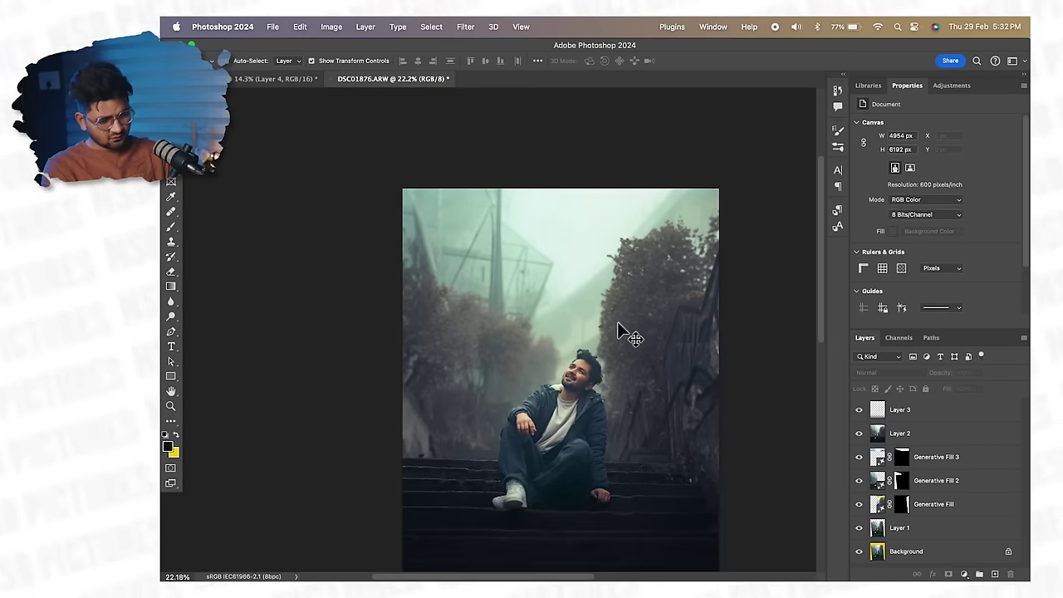
{"action": "scroll", "coordinate": [581, 376], "scroll_direction": "up", "scroll_amount": 10}
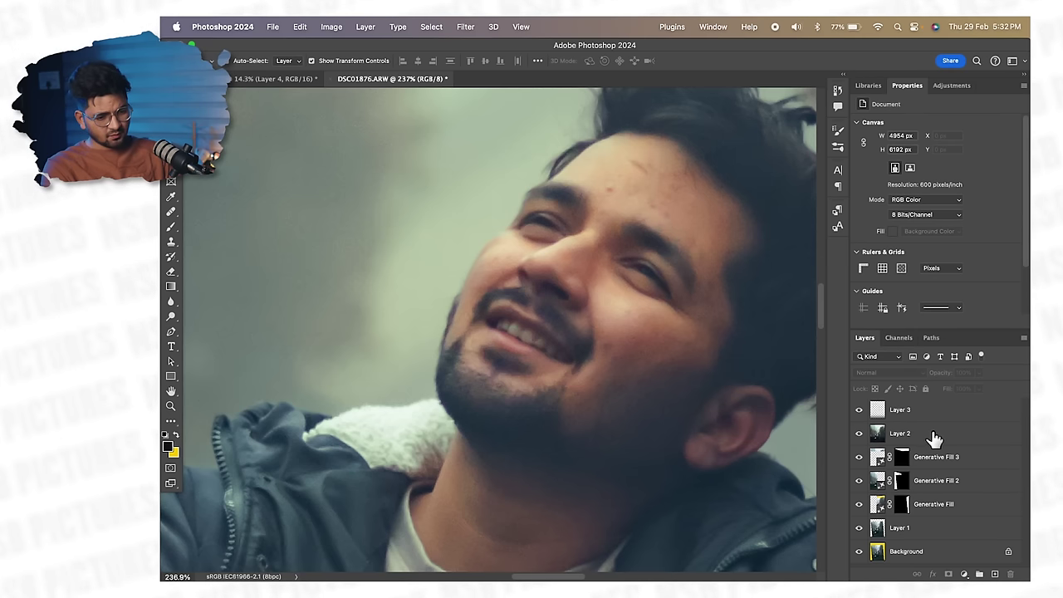
{"action": "left_click", "coordinate": [900, 432]}
{"action": "scroll", "coordinate": [534, 286], "scroll_direction": "up", "scroll_amount": 4}
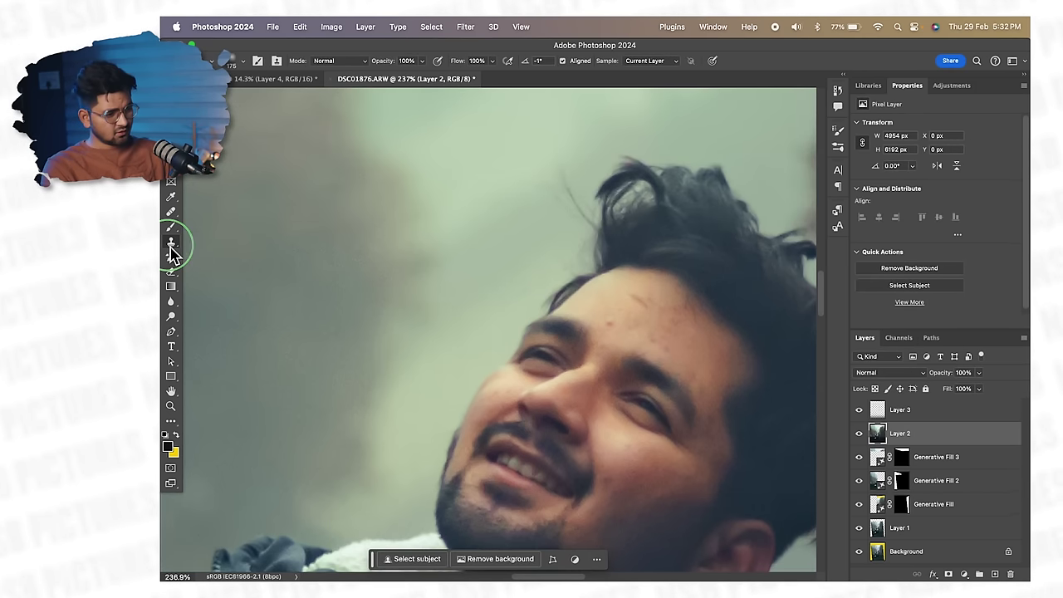
{"action": "left_click", "coordinate": [171, 211]}
{"action": "left_click", "coordinate": [244, 236]}
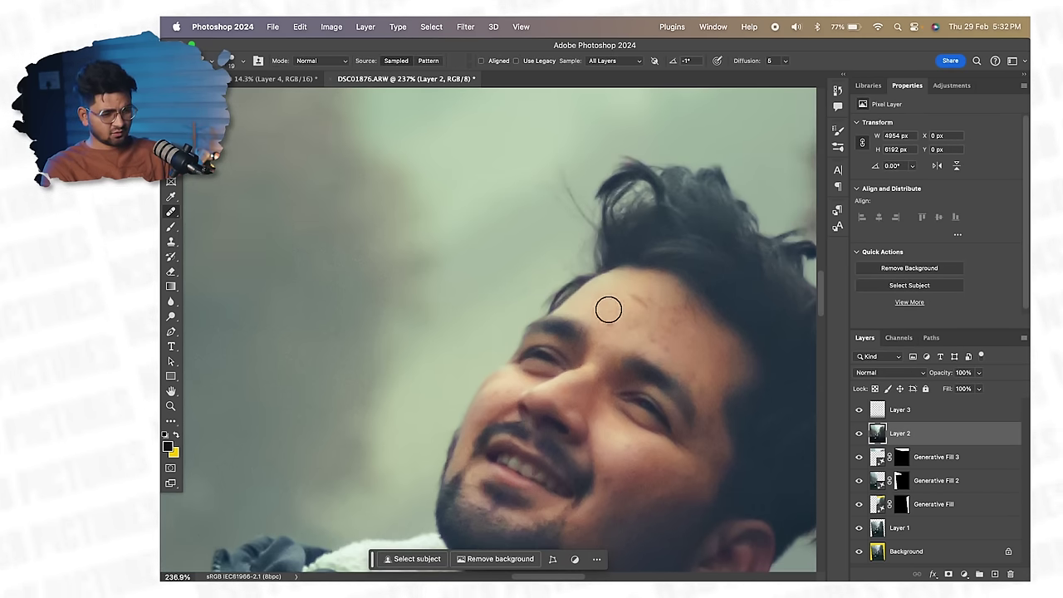
{"action": "left_click", "coordinate": [612, 330]}
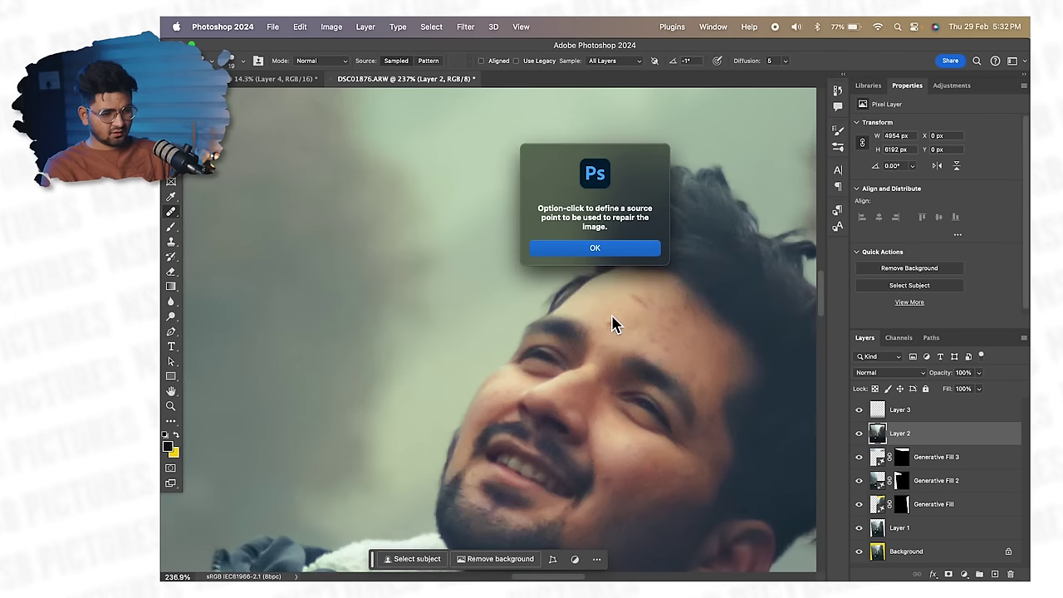
{"action": "left_click", "coordinate": [617, 253]}
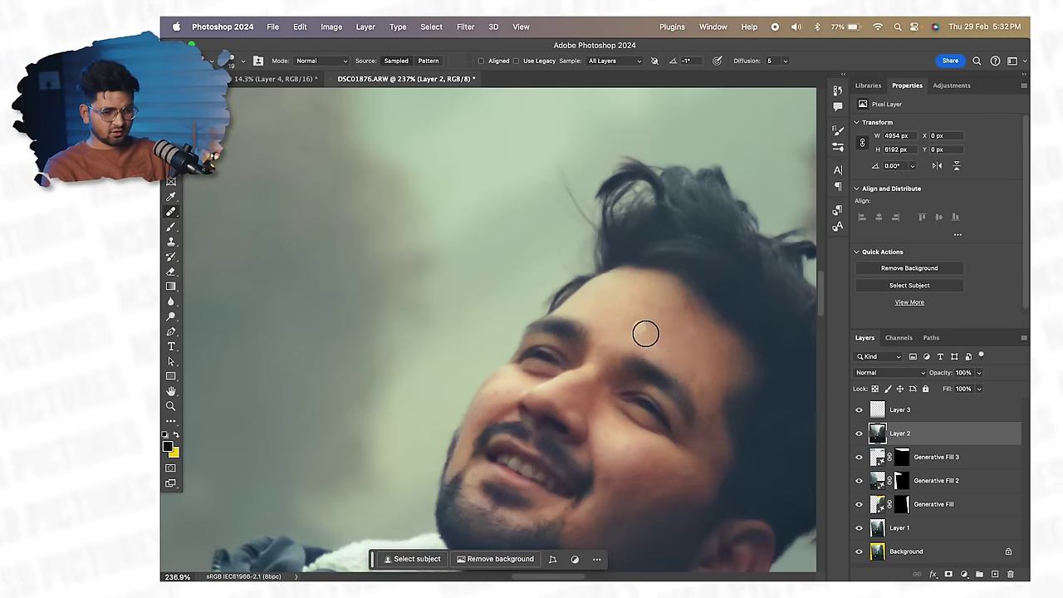
Add a new layer above Layer 3, fill it with 50% Gray at 100% opacity, and set its blend mode to Overlay
{"action": "scroll", "coordinate": [646, 334], "scroll_direction": "down", "scroll_amount": 10}
{"action": "scroll", "coordinate": [532, 429], "scroll_direction": "up", "scroll_amount": 3}
{"action": "scroll", "coordinate": [516, 415], "scroll_direction": "up", "scroll_amount": 2}
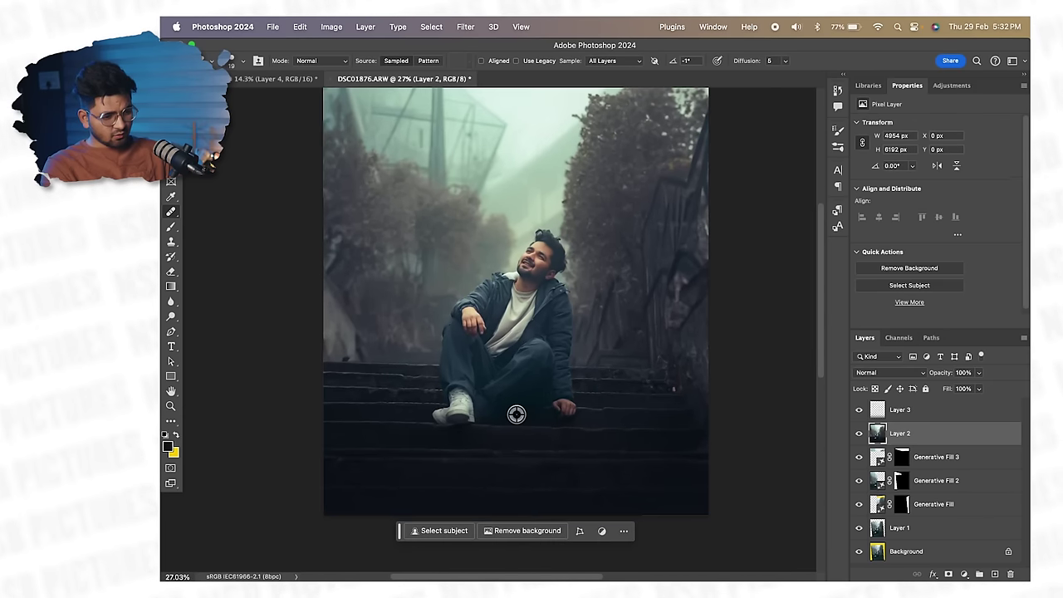
{"action": "scroll", "coordinate": [516, 413], "scroll_direction": "up", "scroll_amount": 4}
{"action": "scroll", "coordinate": [511, 409], "scroll_direction": "down", "scroll_amount": 2}
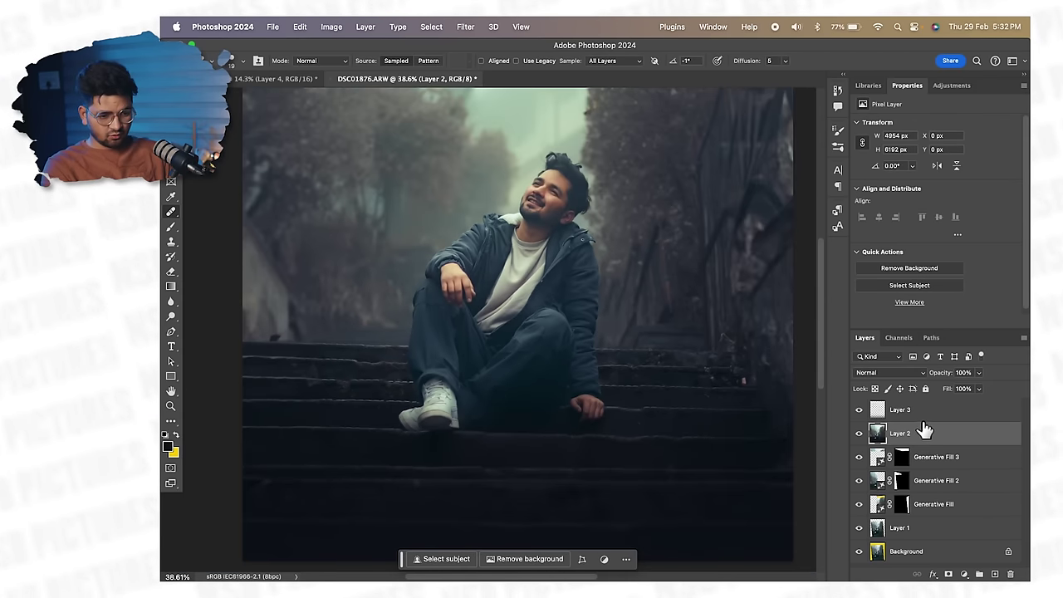
{"action": "left_click", "coordinate": [922, 410]}
{"action": "left_click", "coordinate": [994, 574]}
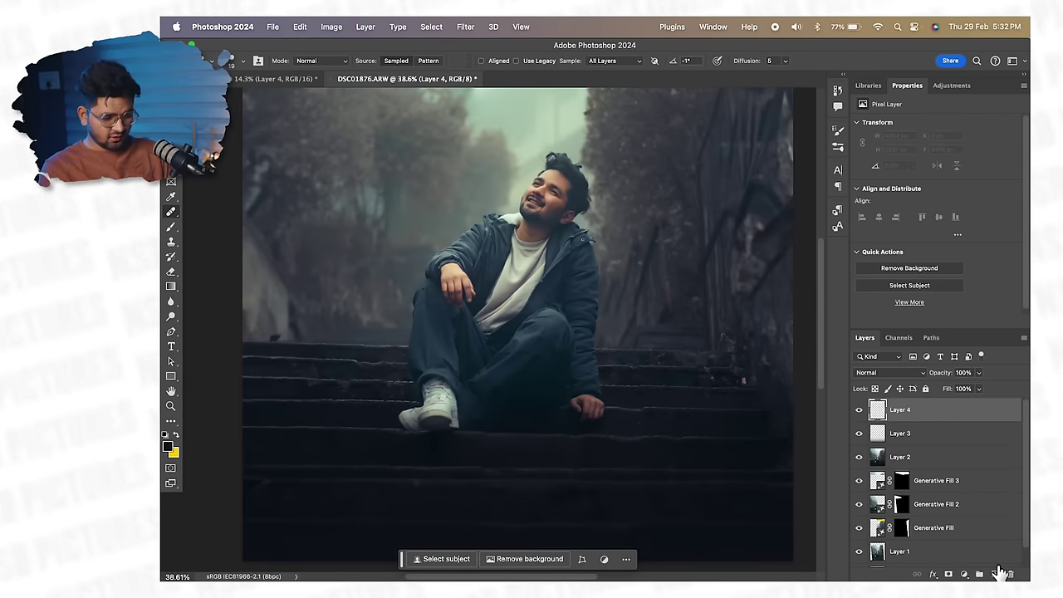
{"action": "key", "text": "i"}
{"action": "key", "text": "shift+BackSpace"}
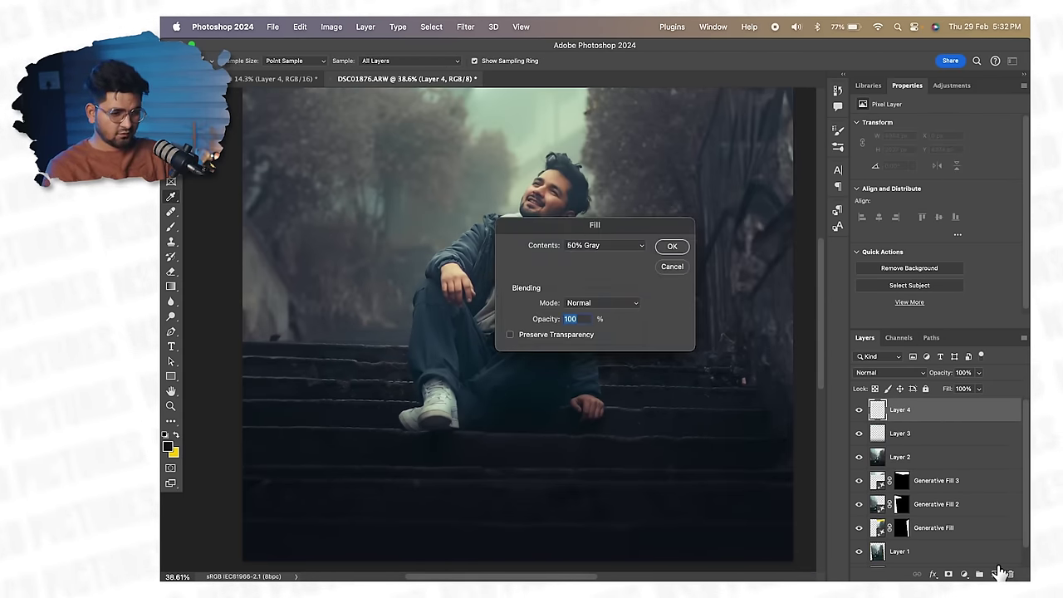
{"action": "left_click", "coordinate": [668, 249]}
{"action": "key", "text": "j"}
{"action": "left_click", "coordinate": [905, 372]}
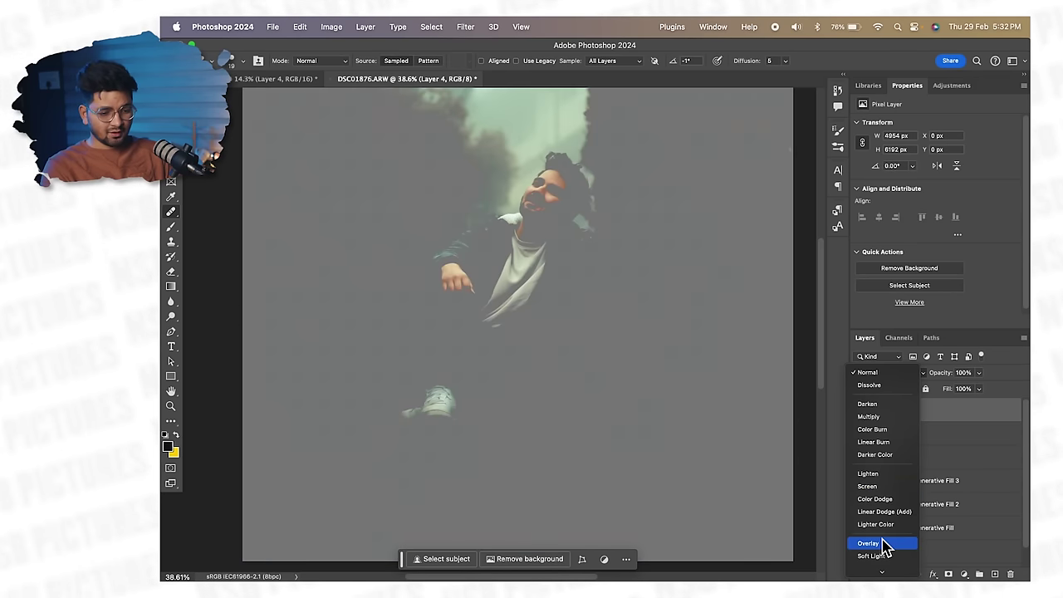
{"action": "left_click", "coordinate": [884, 542]}
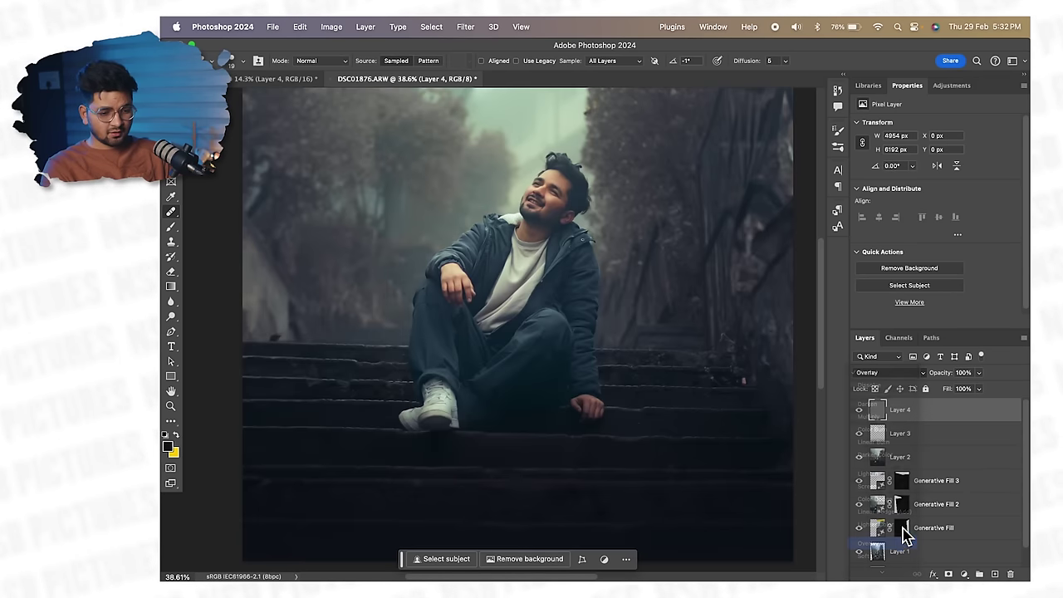
Burn the shadow areas of the subject's trousers and jacket on the gray layer, using Midtones, 10% exposure and brush size 200
{"action": "left_click", "coordinate": [171, 318]}
{"action": "left_click", "coordinate": [207, 327]}
{"action": "scroll", "coordinate": [464, 361], "scroll_direction": "up", "scroll_amount": 5}
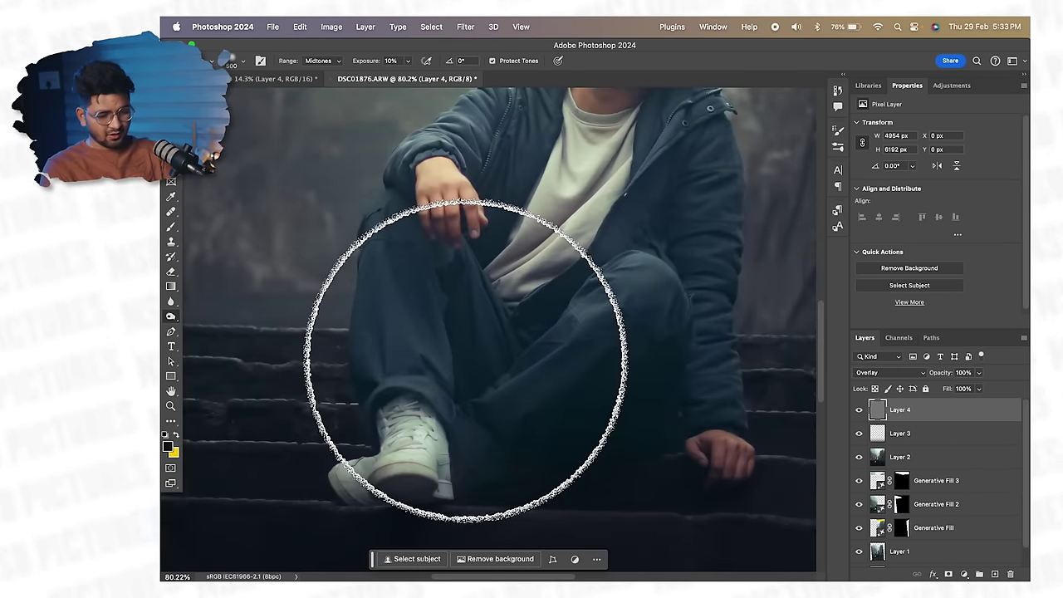
{"action": "key", "text": "bracketleft"}
{"action": "key", "text": "bracketleft"}
{"action": "key", "text": "bracketleft"}
{"action": "key", "text": "bracketleft"}
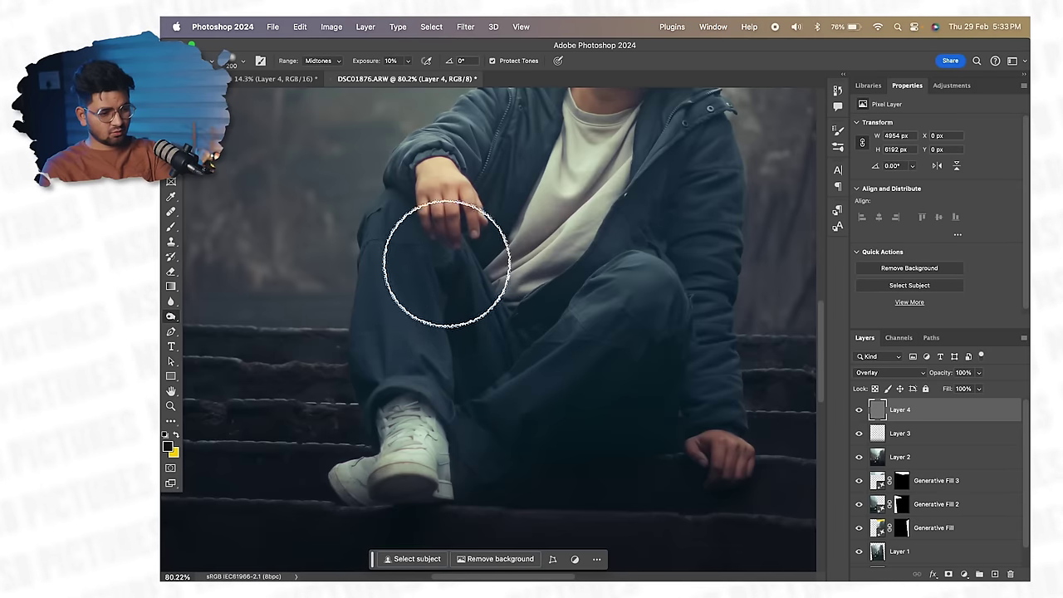
{"action": "mouse_move", "coordinate": [448, 287]}
{"action": "left_mouse_down"}
{"action": "mouse_move", "coordinate": [449, 355]}
{"action": "mouse_move", "coordinate": [447, 288]}
{"action": "mouse_move", "coordinate": [473, 351]}
{"action": "mouse_move", "coordinate": [544, 313]}
{"action": "mouse_move", "coordinate": [464, 364]}
{"action": "mouse_move", "coordinate": [439, 277]}
{"action": "mouse_move", "coordinate": [429, 397]}
{"action": "mouse_move", "coordinate": [425, 278]}
{"action": "mouse_move", "coordinate": [423, 352]}
{"action": "mouse_move", "coordinate": [460, 425]}
{"action": "mouse_move", "coordinate": [512, 473]}
{"action": "left_mouse_up"}
{"action": "left_click_drag", "start_coordinate": [626, 316], "coordinate": [582, 407]}
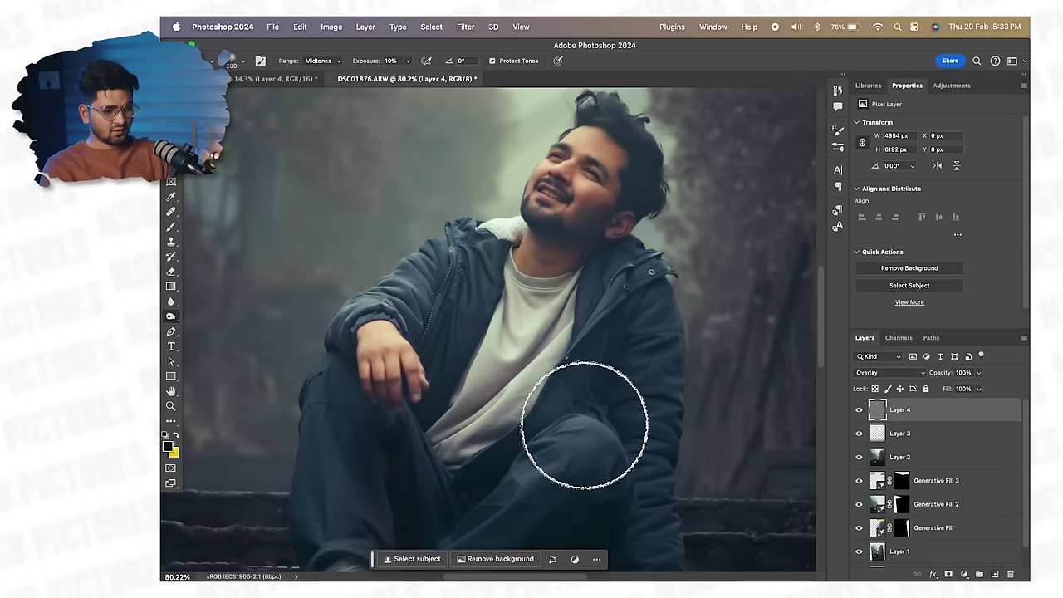
{"action": "mouse_move", "coordinate": [608, 335]}
{"action": "left_mouse_down"}
{"action": "mouse_move", "coordinate": [485, 416]}
{"action": "mouse_move", "coordinate": [461, 311]}
{"action": "mouse_move", "coordinate": [624, 286]}
{"action": "mouse_move", "coordinate": [428, 276]}
{"action": "mouse_move", "coordinate": [438, 352]}
{"action": "mouse_move", "coordinate": [636, 343]}
{"action": "left_mouse_up"}
{"action": "mouse_move", "coordinate": [641, 479]}
{"action": "left_mouse_down"}
{"action": "mouse_move", "coordinate": [606, 223]}
{"action": "mouse_move", "coordinate": [617, 214]}
{"action": "left_mouse_up"}
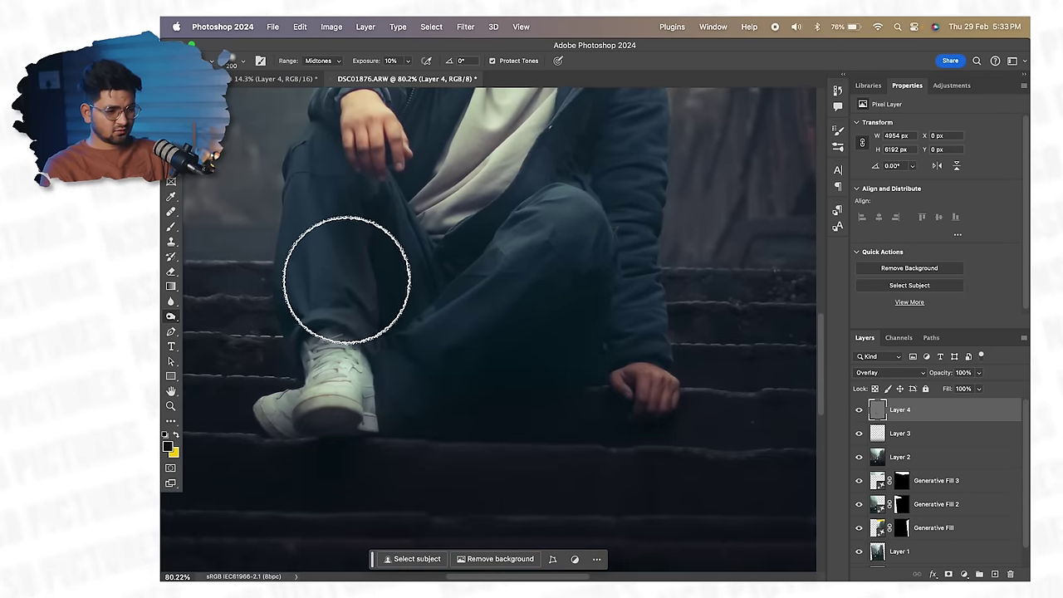
{"action": "left_click_drag", "start_coordinate": [538, 230], "coordinate": [642, 289]}
Dodge the highlights on the subject's trousers, jacket and shoes on the gray layer, using Midtones and 10% exposure
{"action": "right_click", "coordinate": [171, 317]}
{"action": "left_click", "coordinate": [214, 317]}
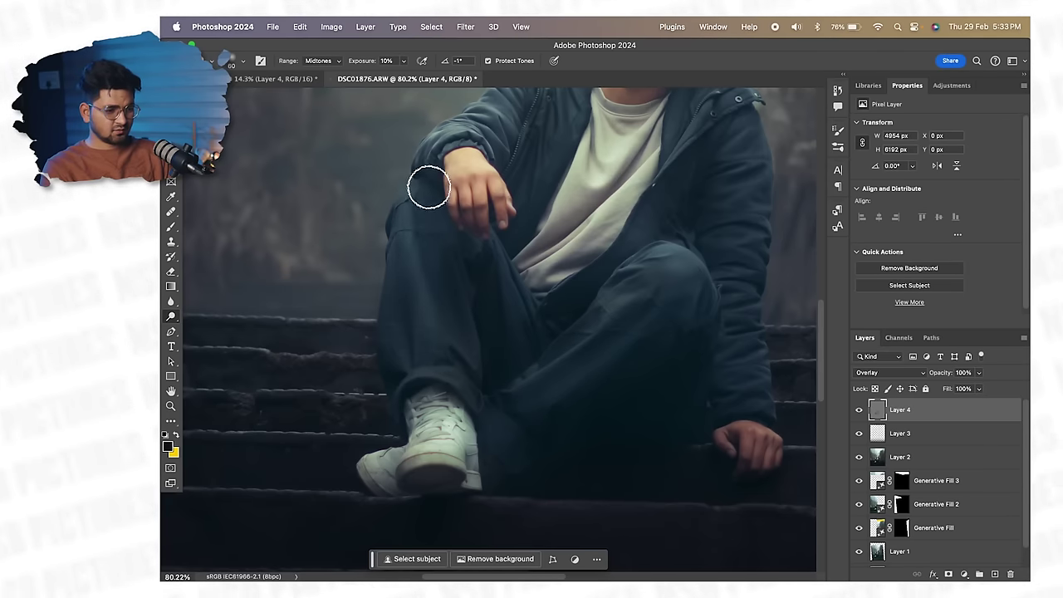
{"action": "left_click_drag", "start_coordinate": [483, 331], "coordinate": [487, 390]}
{"action": "left_click_drag", "start_coordinate": [544, 194], "coordinate": [519, 301]}
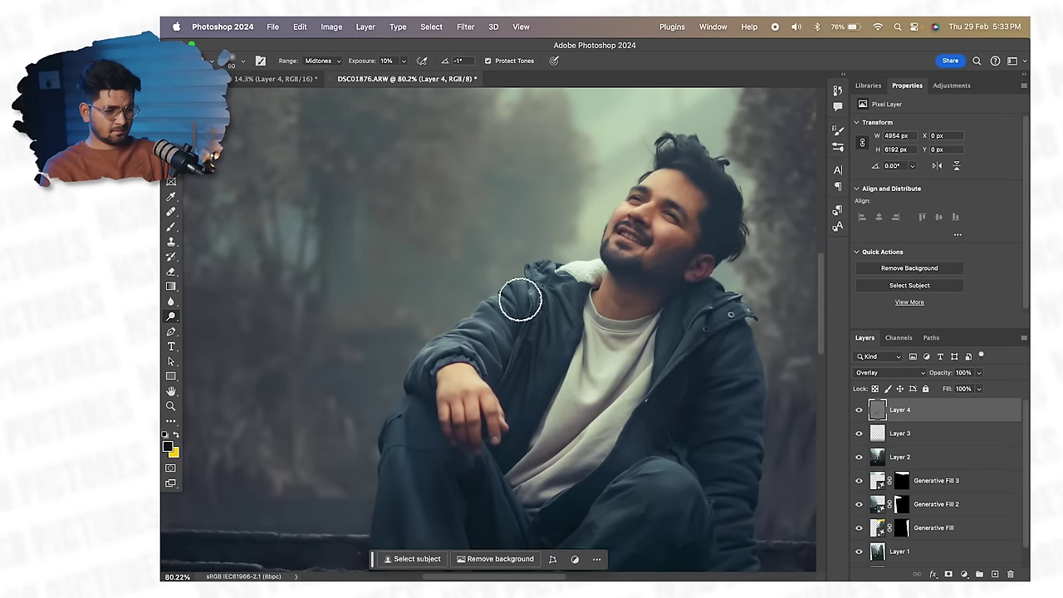
{"action": "left_click_drag", "start_coordinate": [716, 361], "coordinate": [602, 296]}
{"action": "scroll", "coordinate": [440, 313], "scroll_direction": "down", "scroll_amount": 5}
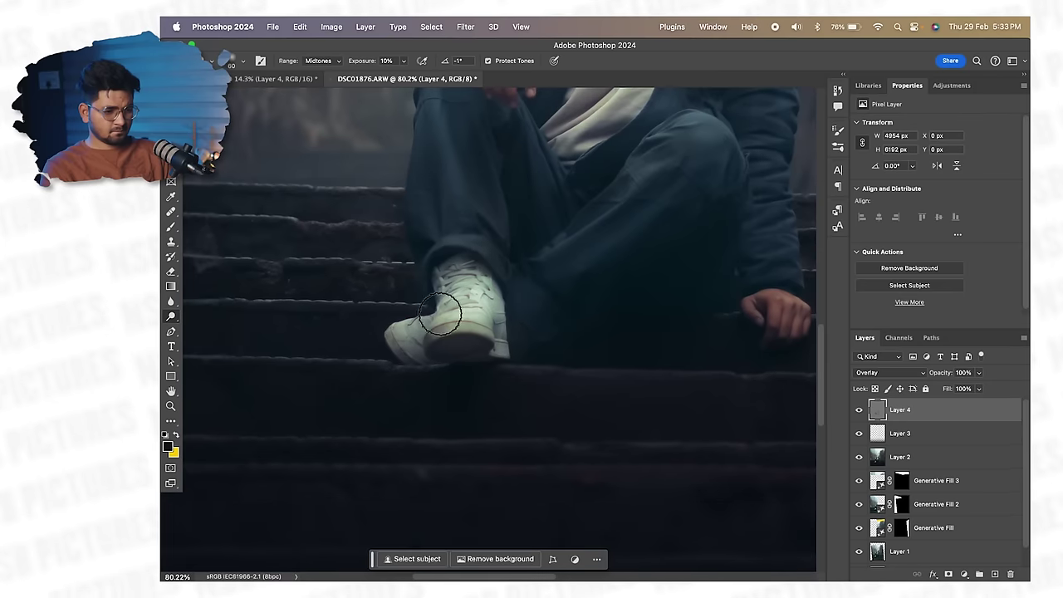
{"action": "scroll", "coordinate": [551, 268], "scroll_direction": "up", "scroll_amount": 10}
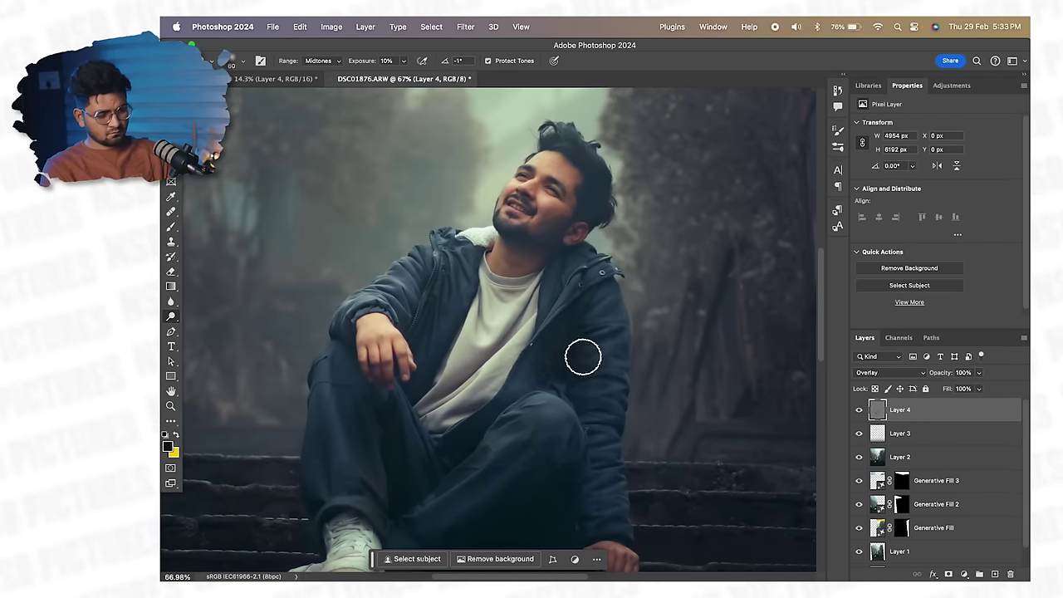
{"action": "scroll", "coordinate": [498, 316], "scroll_direction": "down", "scroll_amount": 10}
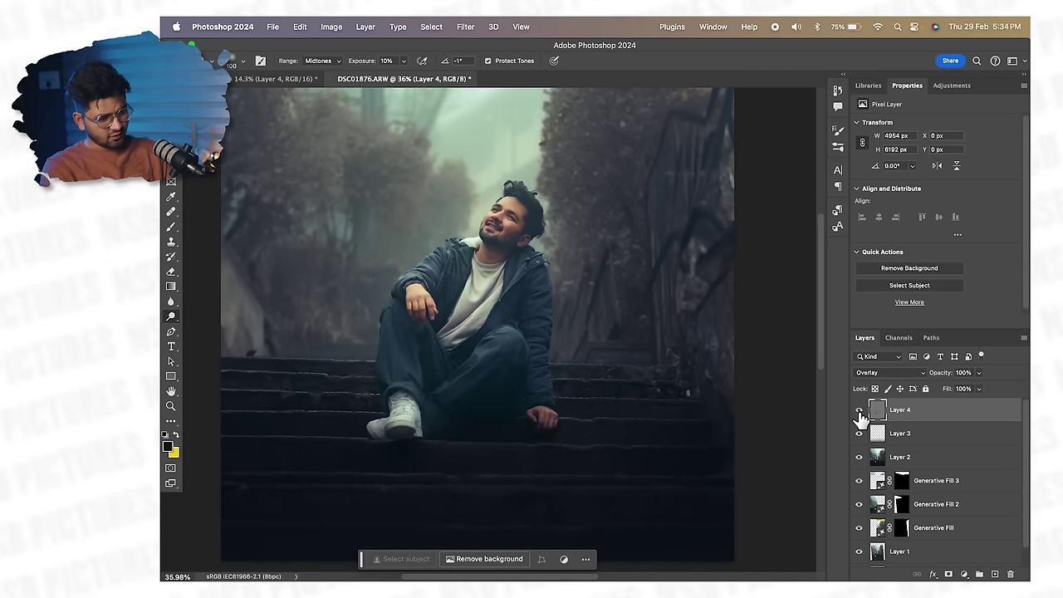
{"action": "scroll", "coordinate": [391, 395], "scroll_direction": "down", "scroll_amount": 5}
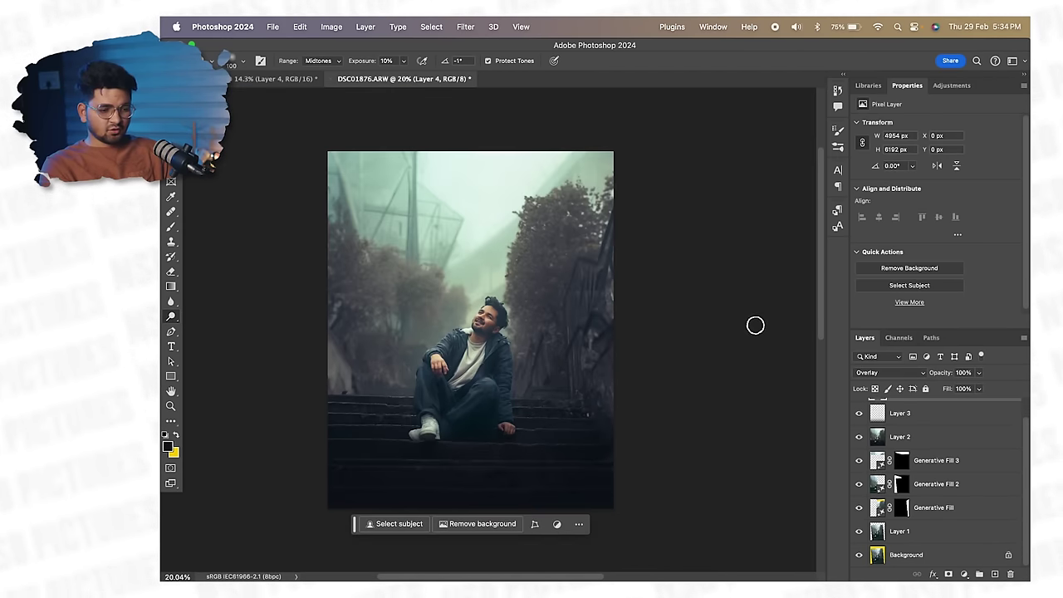
Add a new layer above Layer 4 and choose brush 150 from the Free Smoke Photoshop Brushes 10 set
{"action": "scroll", "coordinate": [951, 470], "scroll_direction": "up", "scroll_amount": 1}
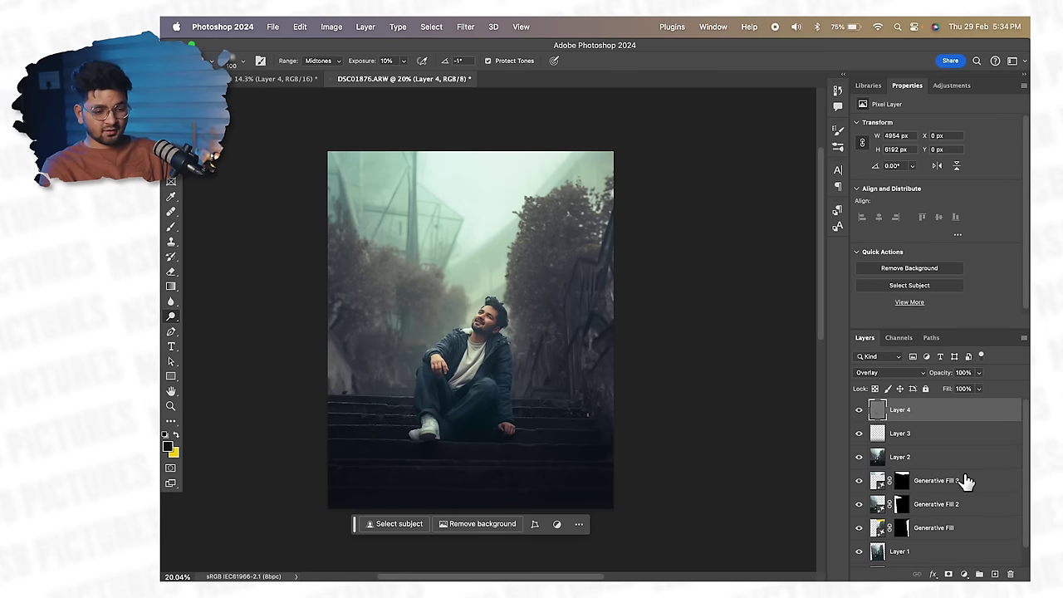
{"action": "left_click", "coordinate": [994, 574]}
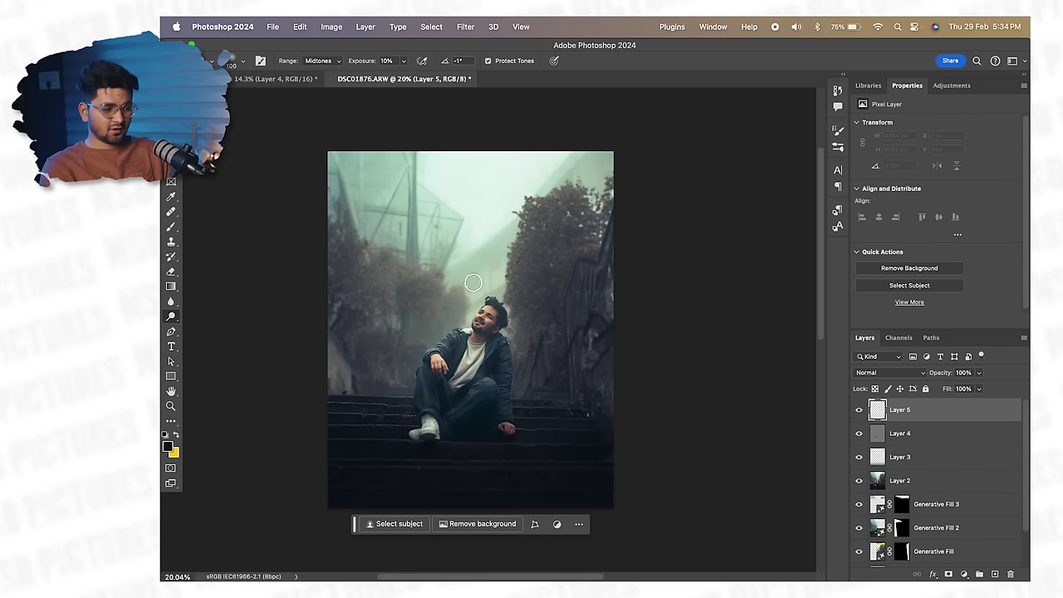
{"action": "left_click", "coordinate": [171, 227]}
{"action": "right_click", "coordinate": [468, 213]}
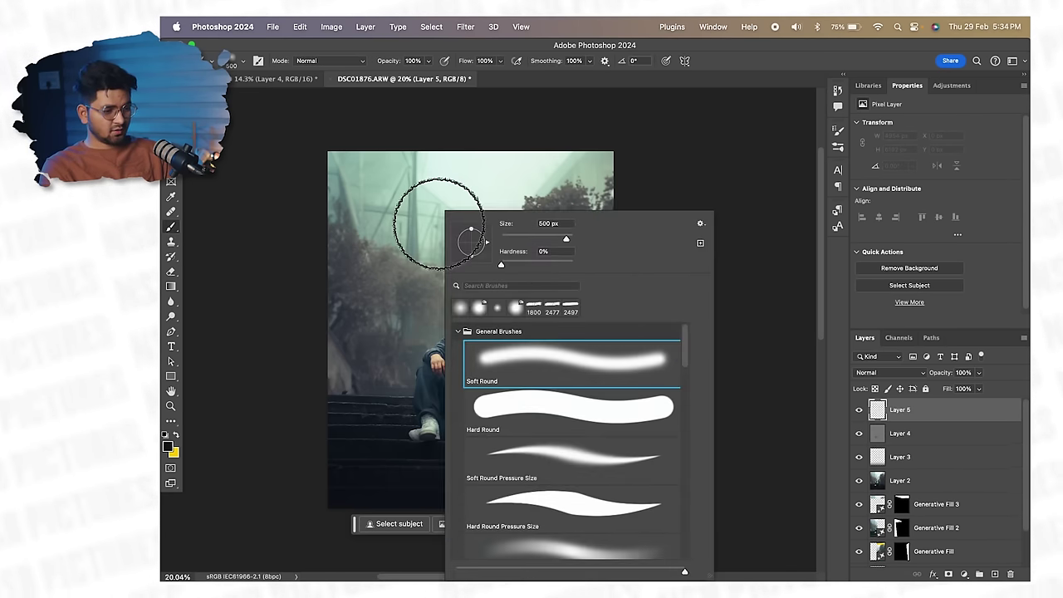
{"action": "scroll", "coordinate": [583, 510], "scroll_direction": "down", "scroll_amount": 5}
{"action": "scroll", "coordinate": [583, 511], "scroll_direction": "down", "scroll_amount": 2}
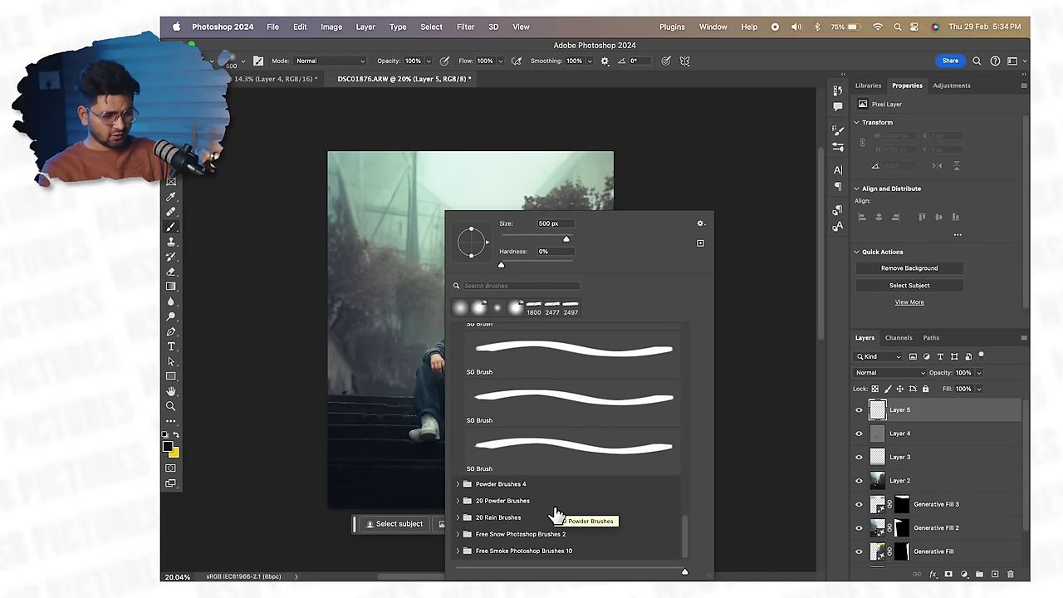
{"action": "left_click", "coordinate": [517, 547]}
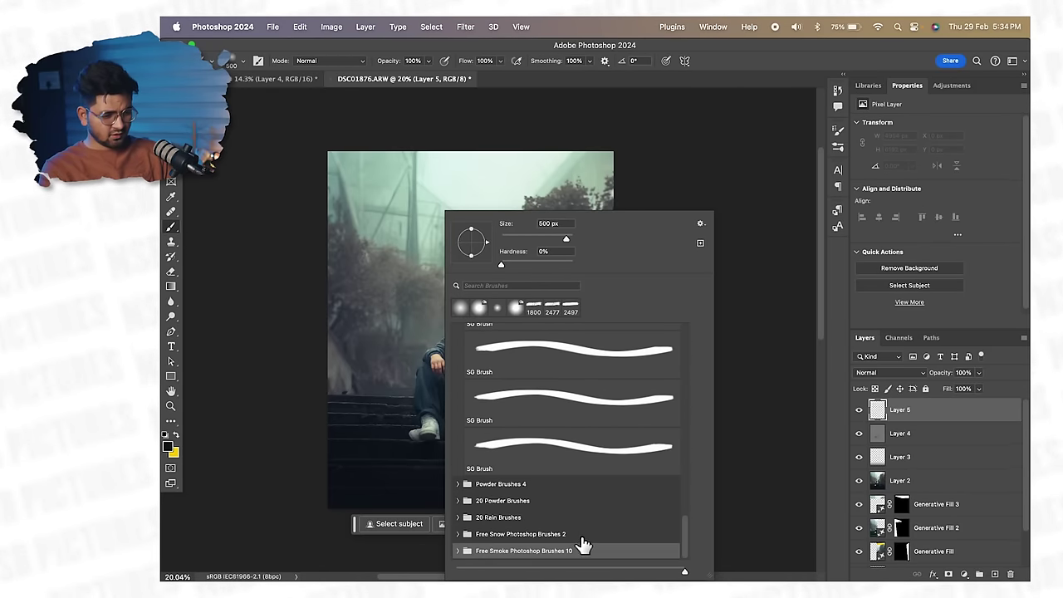
{"action": "scroll", "coordinate": [577, 532], "scroll_direction": "down", "scroll_amount": 5}
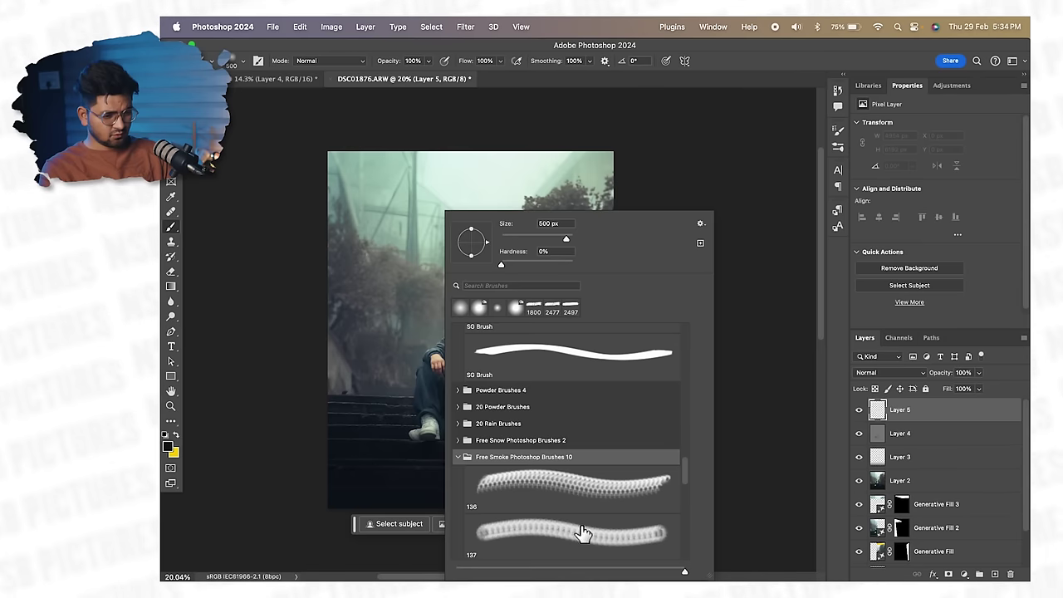
{"action": "left_click", "coordinate": [564, 540]}
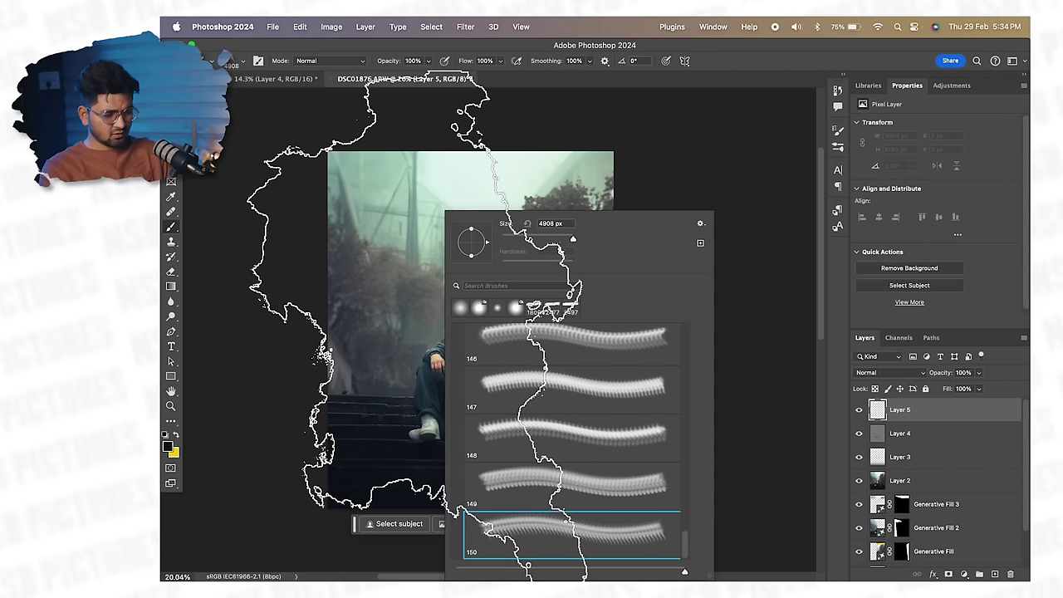
Undo the first dark smoke stamp, set the foreground color to white (ffffff), and stamp the smoke over the subject
{"action": "left_click", "coordinate": [389, 338]}
{"action": "key", "text": "super+z"}
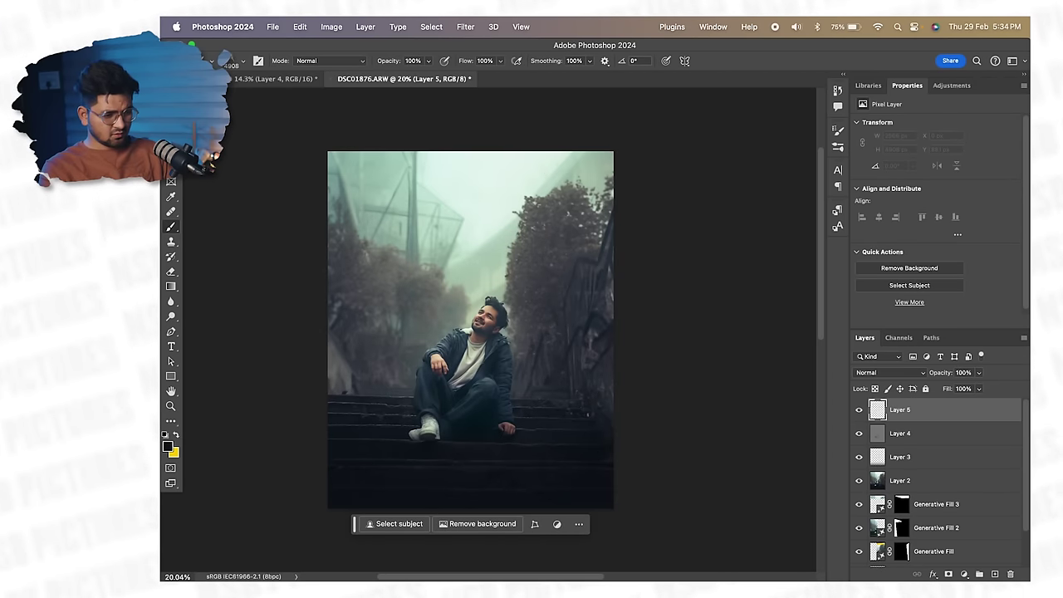
{"action": "left_click", "coordinate": [168, 448]}
{"action": "left_click_drag", "start_coordinate": [814, 362], "coordinate": [635, 194]}
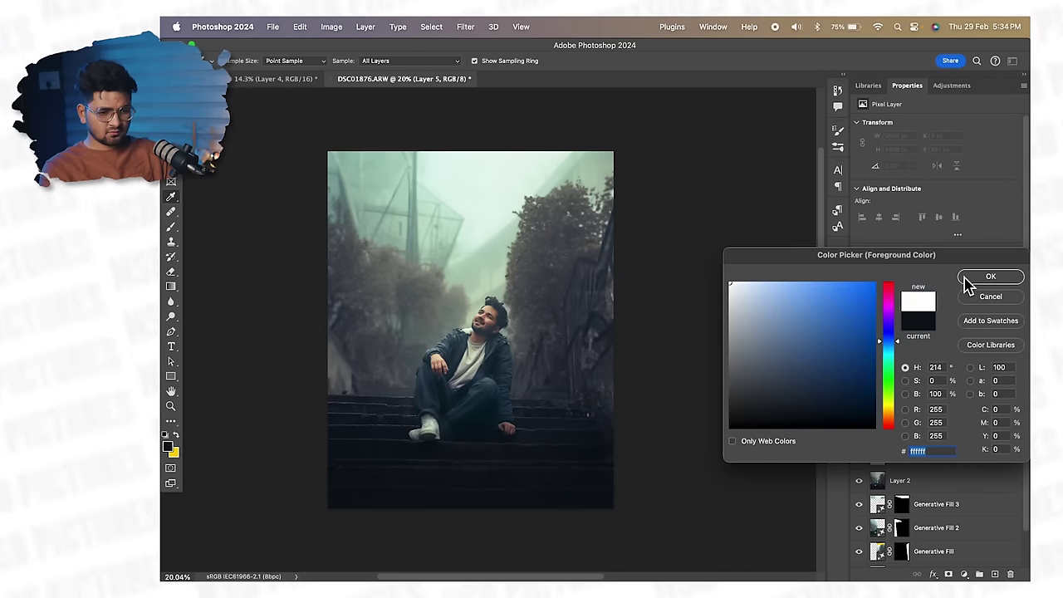
{"action": "left_click", "coordinate": [920, 277]}
{"action": "left_click", "coordinate": [454, 319]}
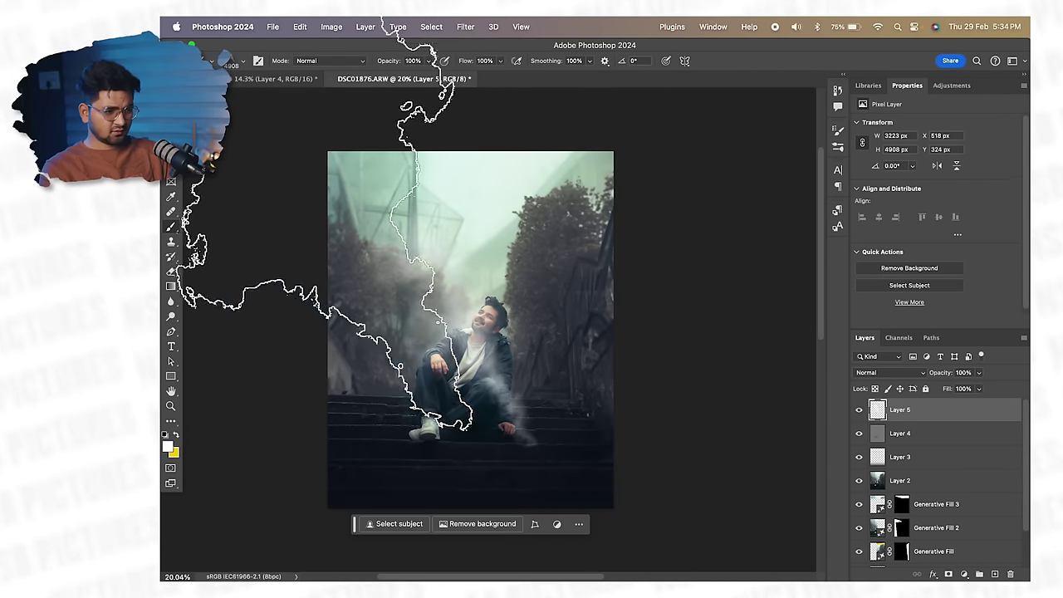
Enlarge the smoke on Layer 5 to about 17078 × 11452 px and position it so fog spreads across the whole photo
{"action": "key", "text": "v"}
{"action": "left_click_drag", "start_coordinate": [543, 312], "coordinate": [868, 277]}
{"action": "left_click_drag", "start_coordinate": [436, 340], "coordinate": [554, 257]}
{"action": "key", "text": "Return"}
{"action": "scroll", "coordinate": [363, 271], "scroll_direction": "down", "scroll_amount": 1}
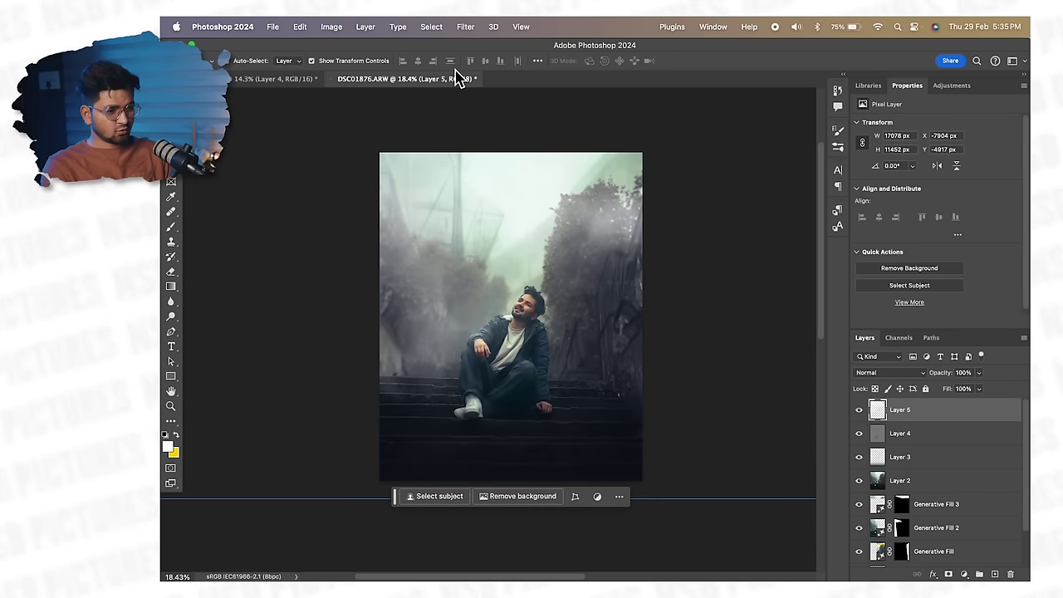
Soften the smoke layer with a Gaussian Blur of 94.2 pixels radius
{"action": "left_click", "coordinate": [465, 27]}
{"action": "left_click", "coordinate": [500, 192]}
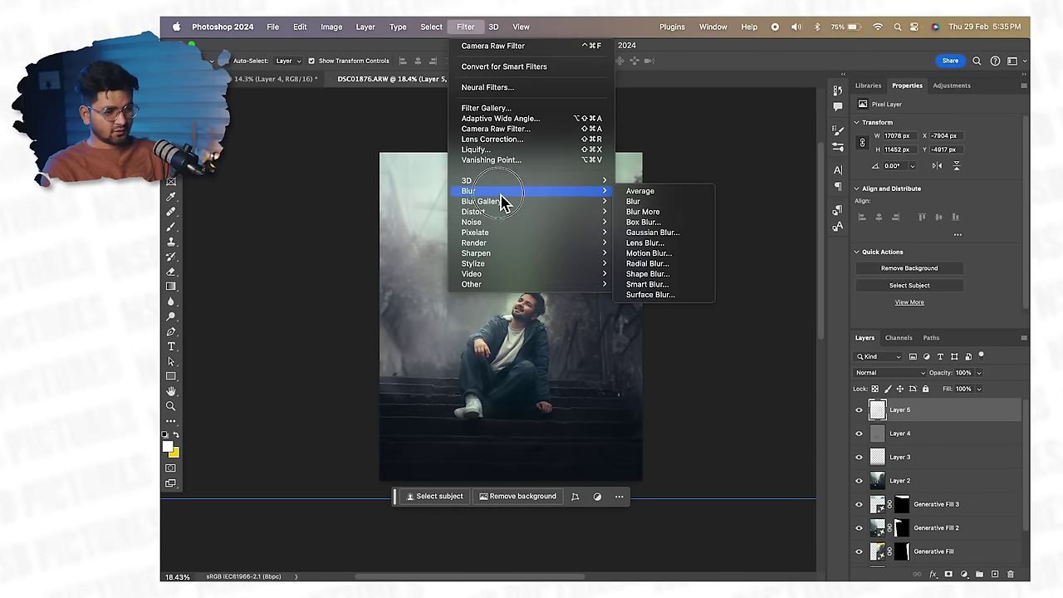
{"action": "left_click", "coordinate": [656, 234]}
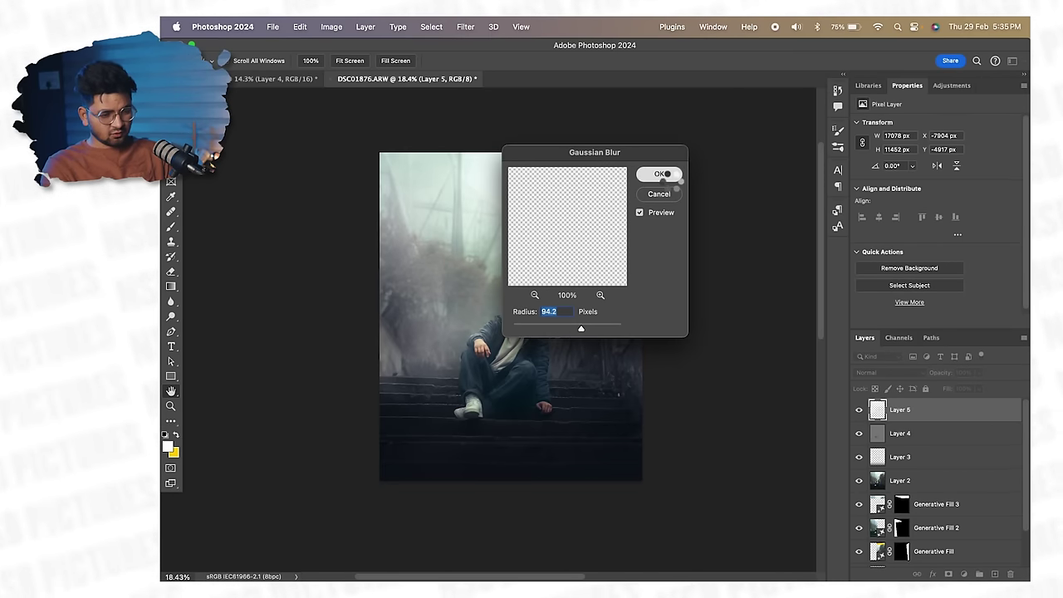
{"action": "left_click", "coordinate": [659, 174]}
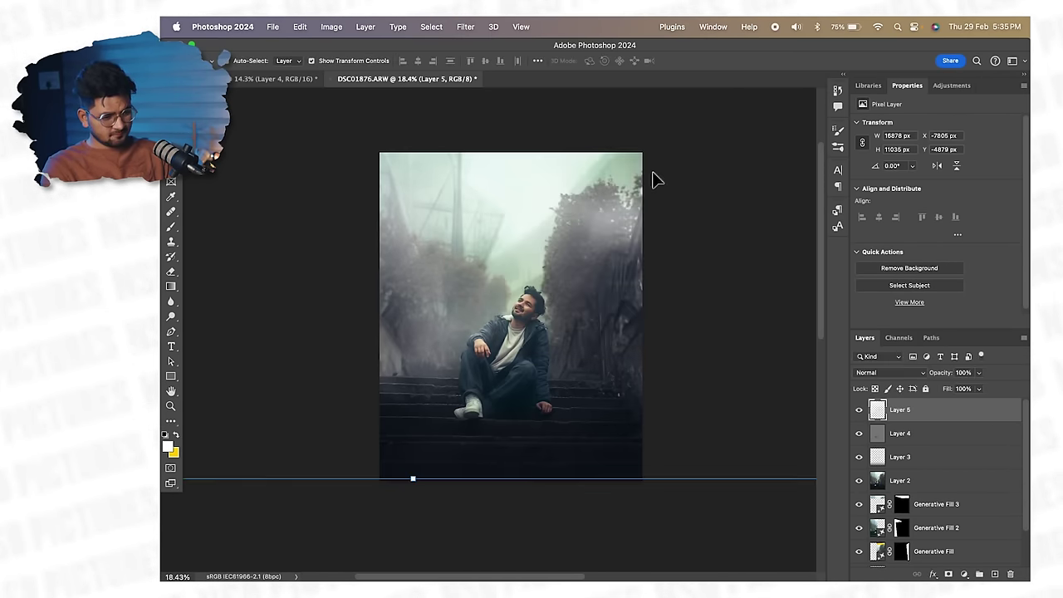
Give Layer 5 a Color Overlay in a pale cyan tint at 100% opacity
{"action": "double_click", "coordinate": [947, 411]}
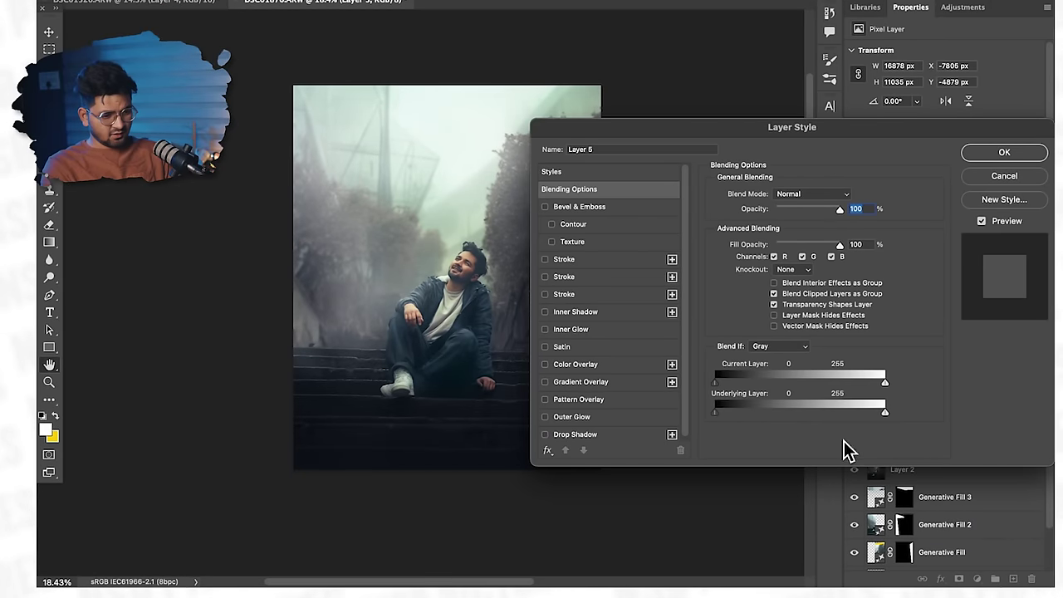
{"action": "left_click", "coordinate": [583, 365]}
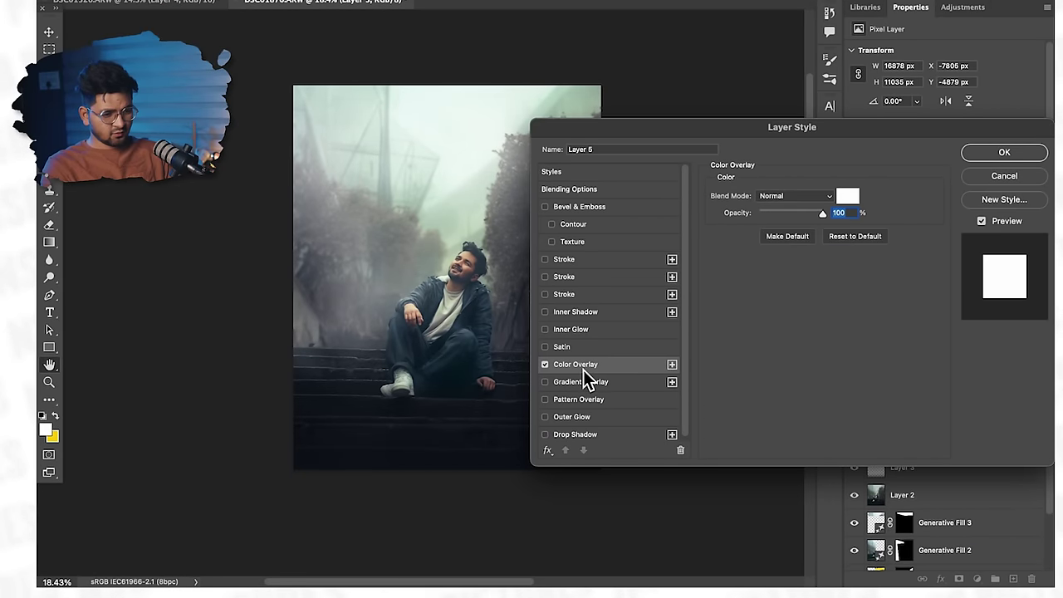
{"action": "left_click", "coordinate": [847, 196]}
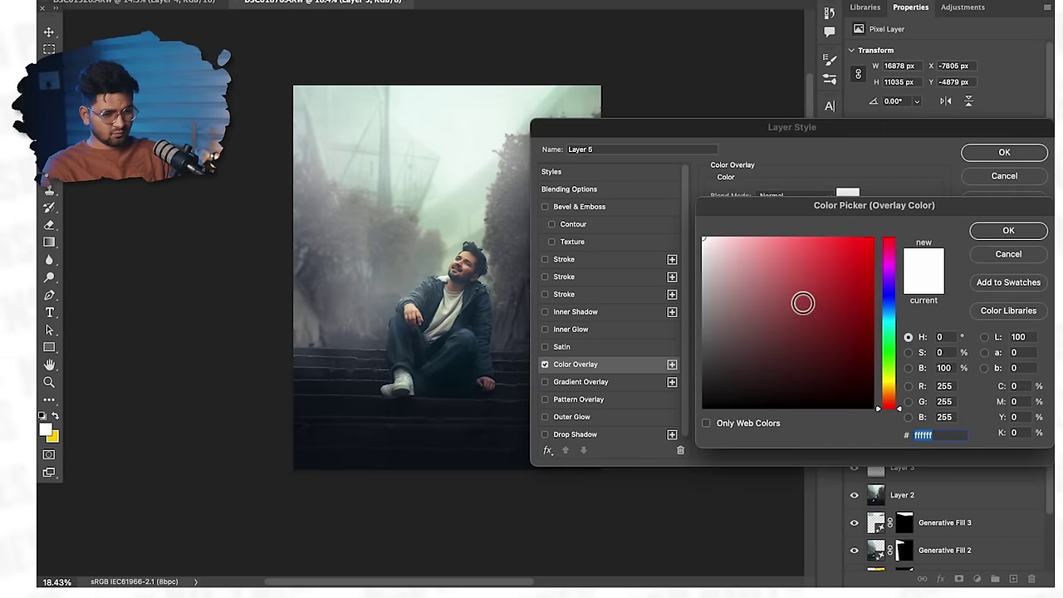
{"action": "left_click", "coordinate": [890, 312]}
{"action": "left_click", "coordinate": [744, 244]}
{"action": "key", "text": "Return"}
{"action": "left_click", "coordinate": [1000, 154]}
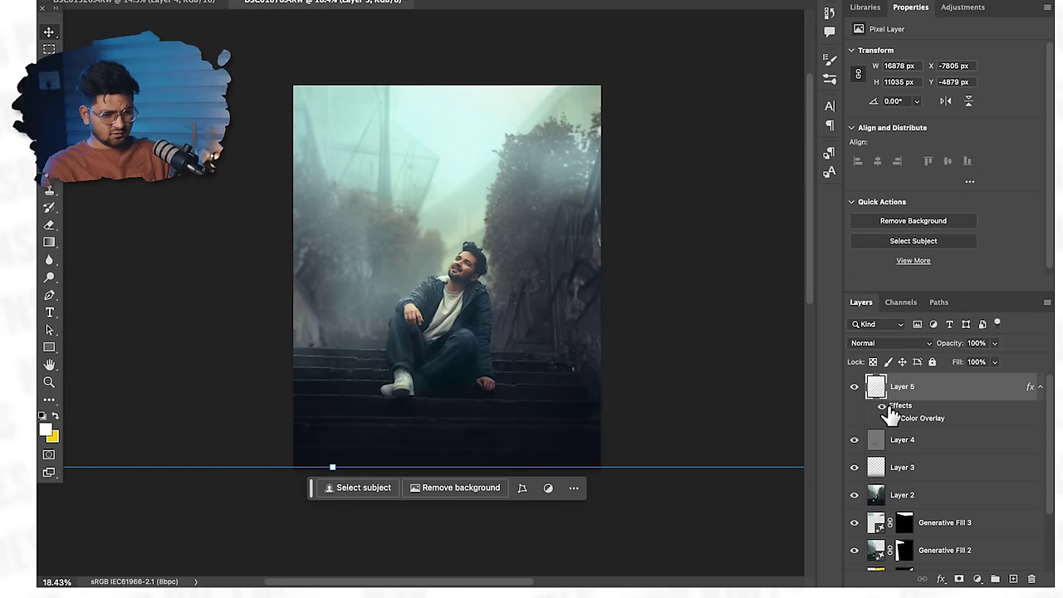
Reduce the opacity of Layer 5 to 65% and compare the photo with and without the fog
{"action": "left_click", "coordinate": [853, 386]}
{"action": "left_click", "coordinate": [854, 386]}
{"action": "left_click", "coordinate": [853, 386]}
{"action": "left_click", "coordinate": [854, 386]}
{"action": "left_click", "coordinate": [994, 343]}
{"action": "left_click_drag", "start_coordinate": [1000, 362], "coordinate": [975, 360]}
{"action": "left_click", "coordinate": [215, 339]}
{"action": "left_click", "coordinate": [49, 382]}
{"action": "mouse_move", "coordinate": [502, 367]}
{"action": "left_mouse_down"}
{"action": "mouse_move", "coordinate": [562, 403]}
{"action": "mouse_move", "coordinate": [511, 374]}
{"action": "left_mouse_up"}
{"action": "left_click", "coordinate": [854, 387]}
{"action": "left_click", "coordinate": [854, 387]}
{"action": "left_click", "coordinate": [908, 400]}
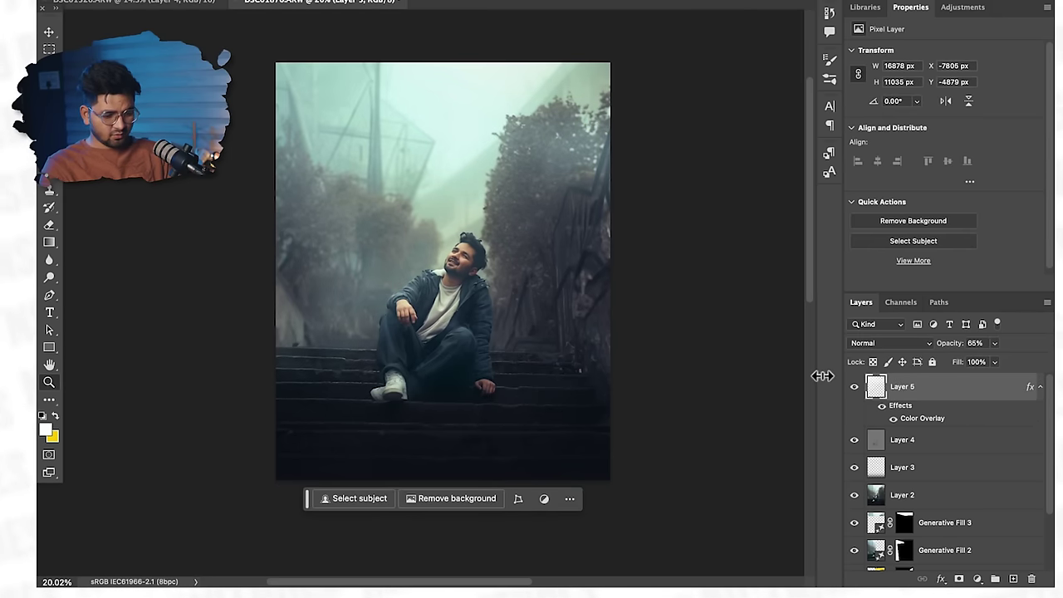
Duplicate Layer 5 and enlarge the copy to about 36312 × 23741 px, shifting it to spread fog over the steps
{"action": "key", "text": "ctrl+j"}
{"action": "left_click", "coordinate": [49, 35]}
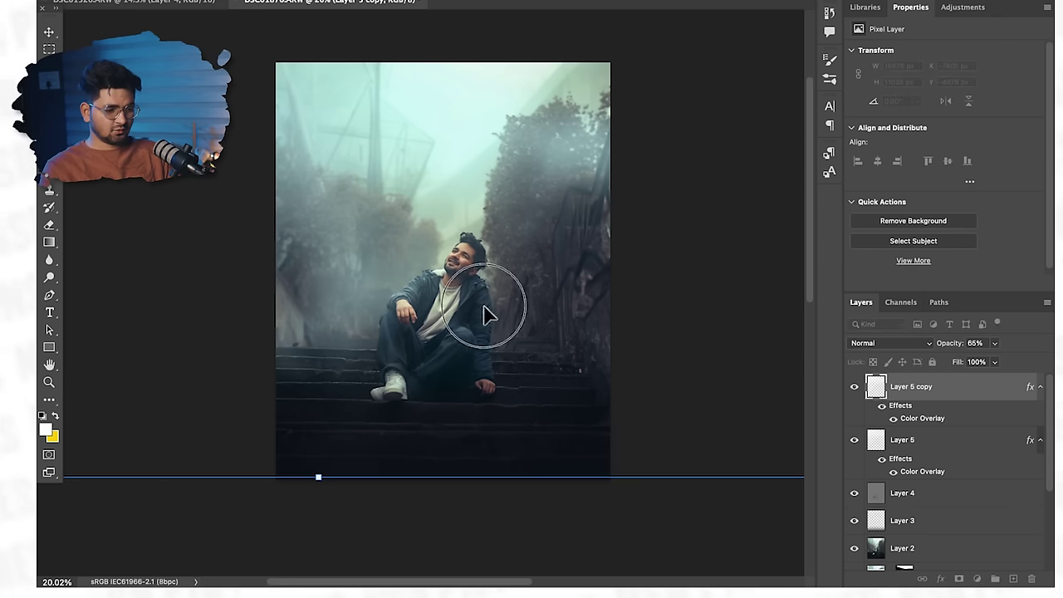
{"action": "left_click_drag", "start_coordinate": [486, 313], "coordinate": [509, 392]}
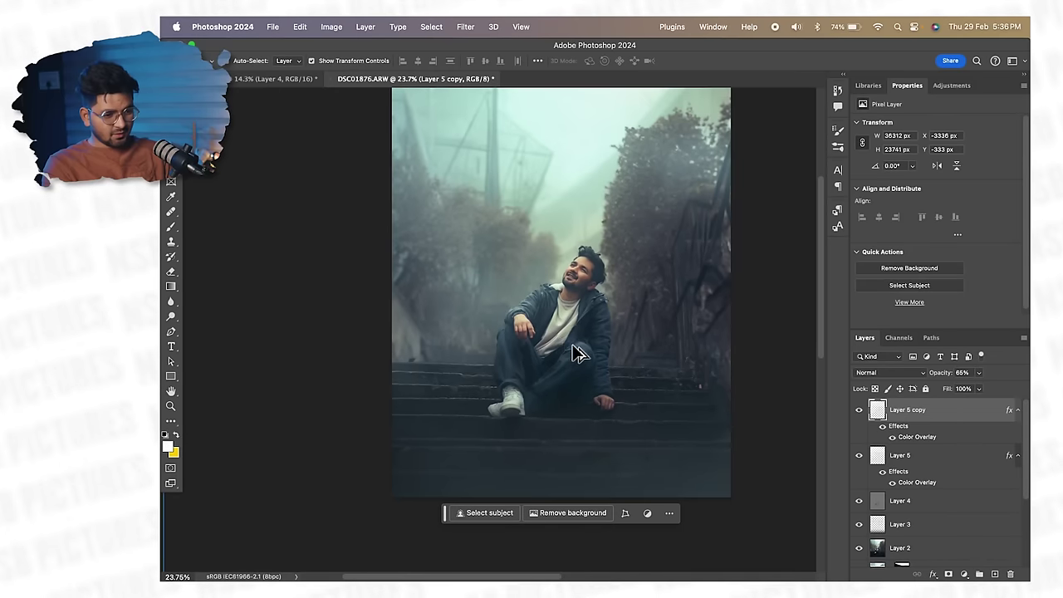
{"action": "scroll", "coordinate": [579, 352], "scroll_direction": "down", "scroll_amount": 2}
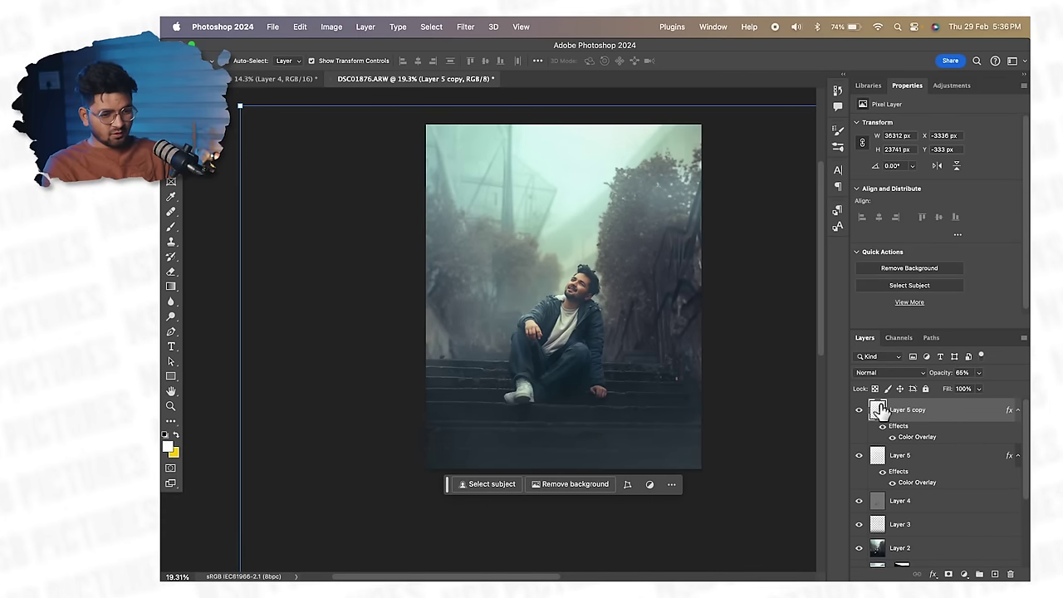
Compare the image before and after by toggling the visibility of the lower layers, and examine the subject's face up close
{"action": "scroll", "coordinate": [879, 515], "scroll_direction": "down", "scroll_amount": 1}
{"action": "left_click", "coordinate": [858, 523]}
{"action": "left_click", "coordinate": [859, 523]}
{"action": "scroll", "coordinate": [576, 368], "scroll_direction": "right", "scroll_amount": 2}
{"action": "scroll", "coordinate": [927, 457], "scroll_direction": "down", "scroll_amount": 3}
{"action": "left_click", "coordinate": [860, 531]}
{"action": "left_click", "coordinate": [860, 531]}
{"action": "left_click", "coordinate": [860, 531]}
{"action": "left_click", "coordinate": [860, 531]}
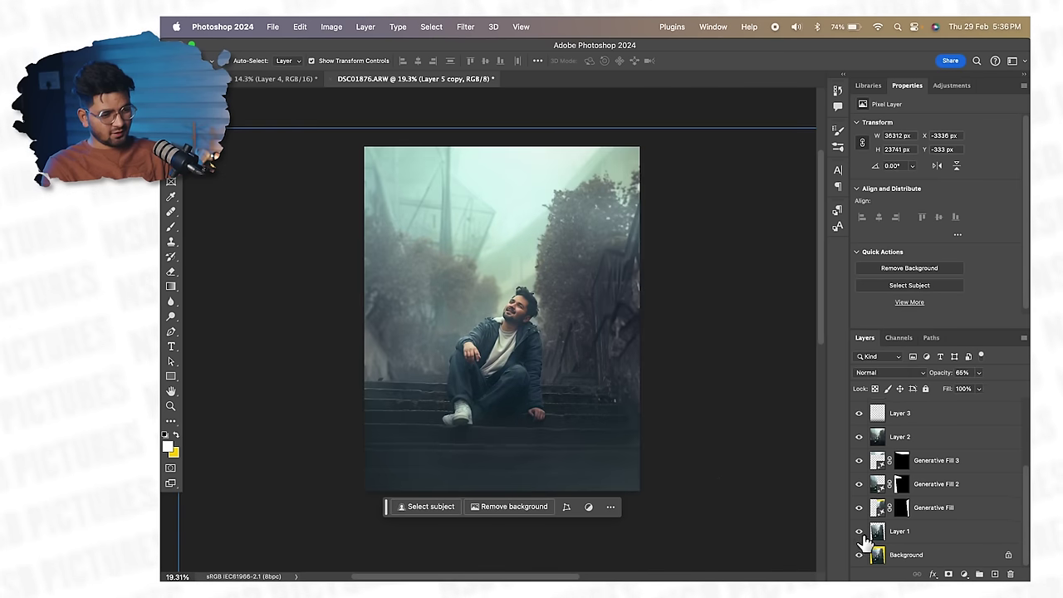
{"action": "scroll", "coordinate": [494, 296], "scroll_direction": "up", "scroll_amount": 3}
{"action": "scroll", "coordinate": [602, 357], "scroll_direction": "up", "scroll_amount": 5}
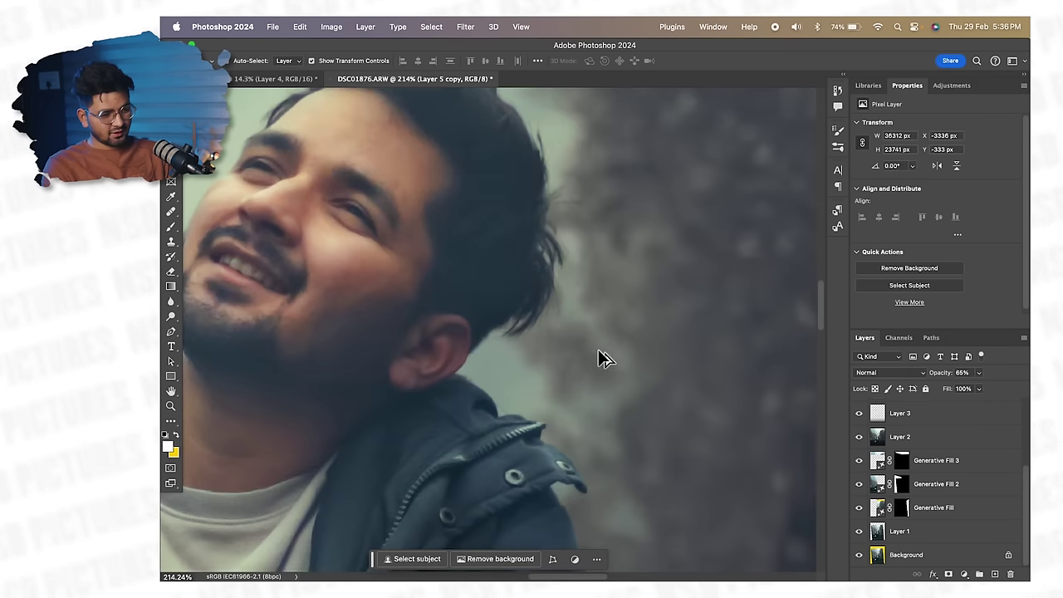
{"action": "scroll", "coordinate": [601, 357], "scroll_direction": "down", "scroll_amount": 3}
{"action": "scroll", "coordinate": [683, 399], "scroll_direction": "down", "scroll_amount": 4}
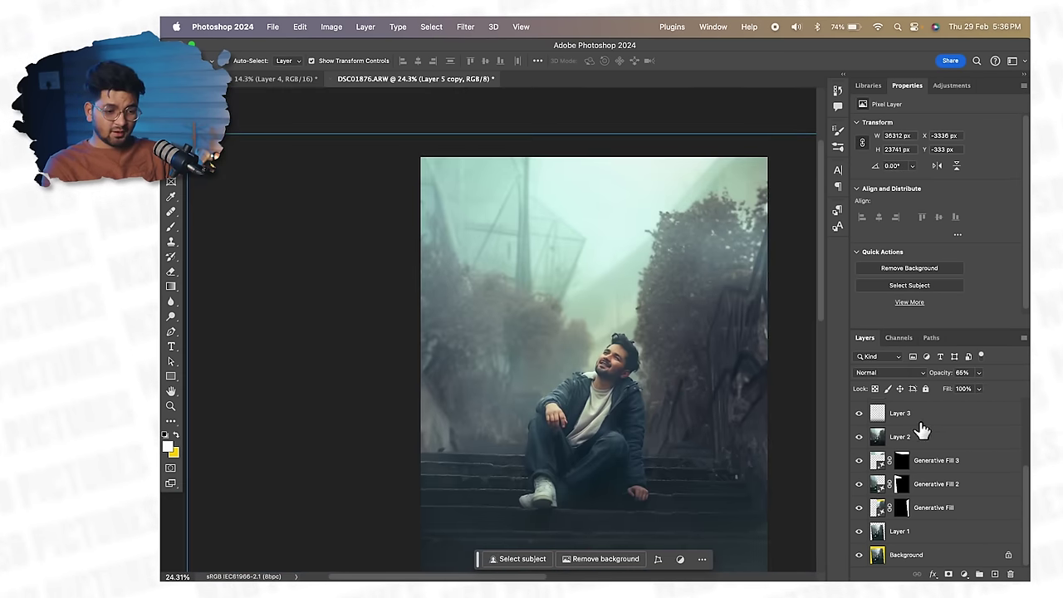
Add a Curves adjustment layer above Layer 5 copy and raise the curve at input 64 to output 171
{"action": "scroll", "coordinate": [955, 490], "scroll_direction": "up", "scroll_amount": 3}
{"action": "left_click", "coordinate": [963, 573]}
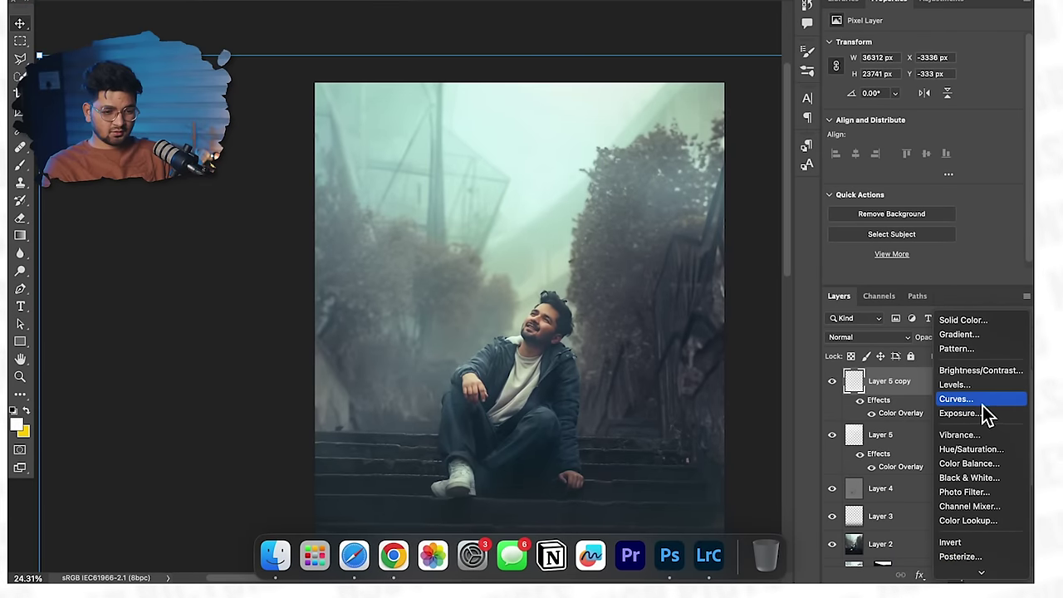
{"action": "left_click", "coordinate": [982, 400]}
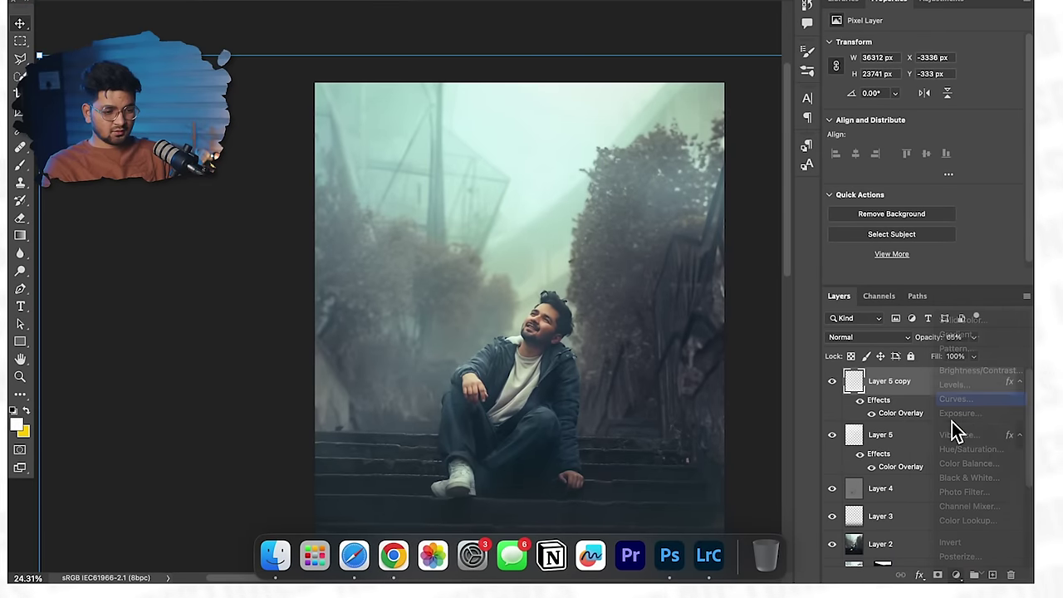
{"action": "left_click_drag", "start_coordinate": [923, 163], "coordinate": [905, 133]}
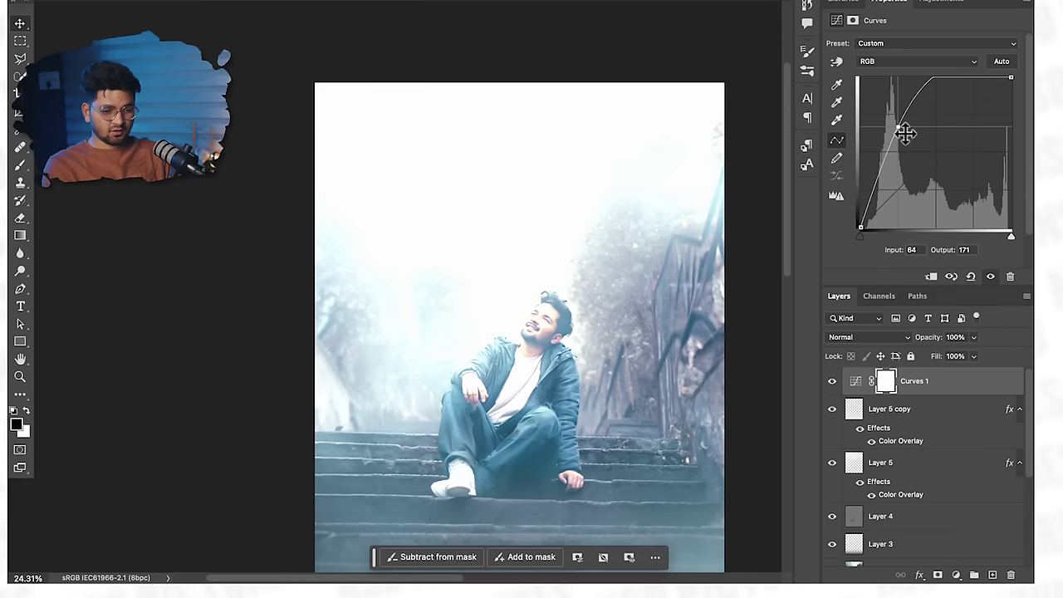
Restrict the Curves 1 layer to highlights with Blend If, splitting the underlying layer's dark slider to 171 / 255
{"action": "double_click", "coordinate": [967, 382]}
{"action": "left_click_drag", "start_coordinate": [692, 407], "coordinate": [778, 408]}
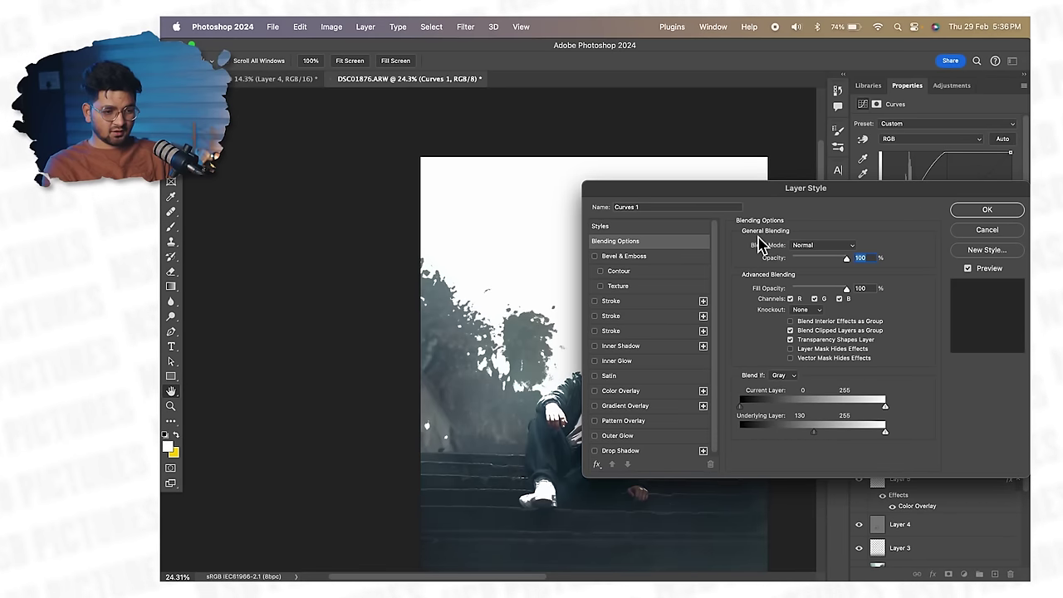
{"action": "left_click_drag", "start_coordinate": [760, 196], "coordinate": [277, 76]}
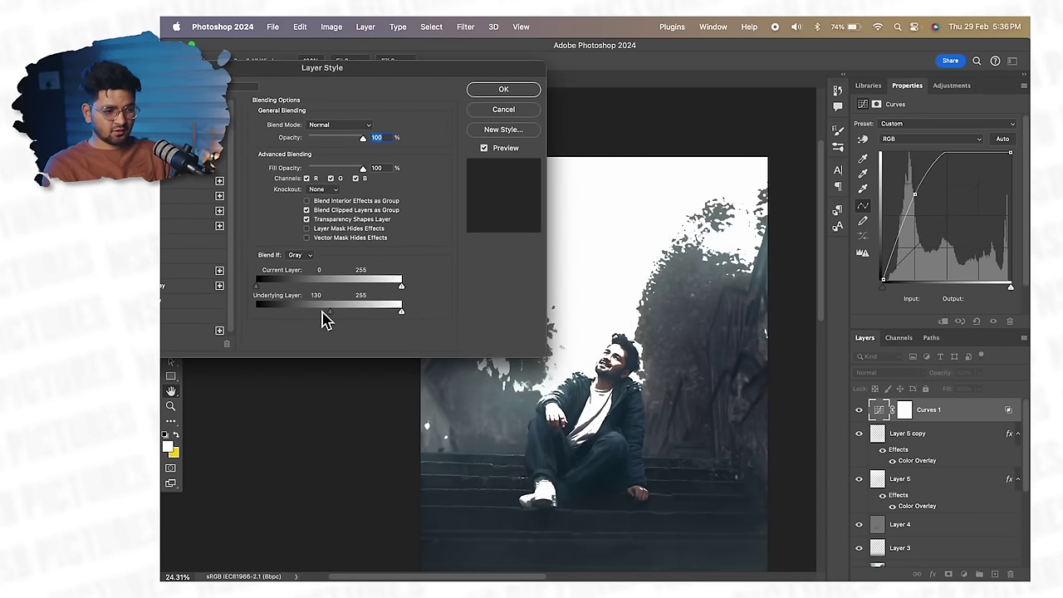
{"action": "left_click_drag", "start_coordinate": [334, 315], "coordinate": [348, 314]}
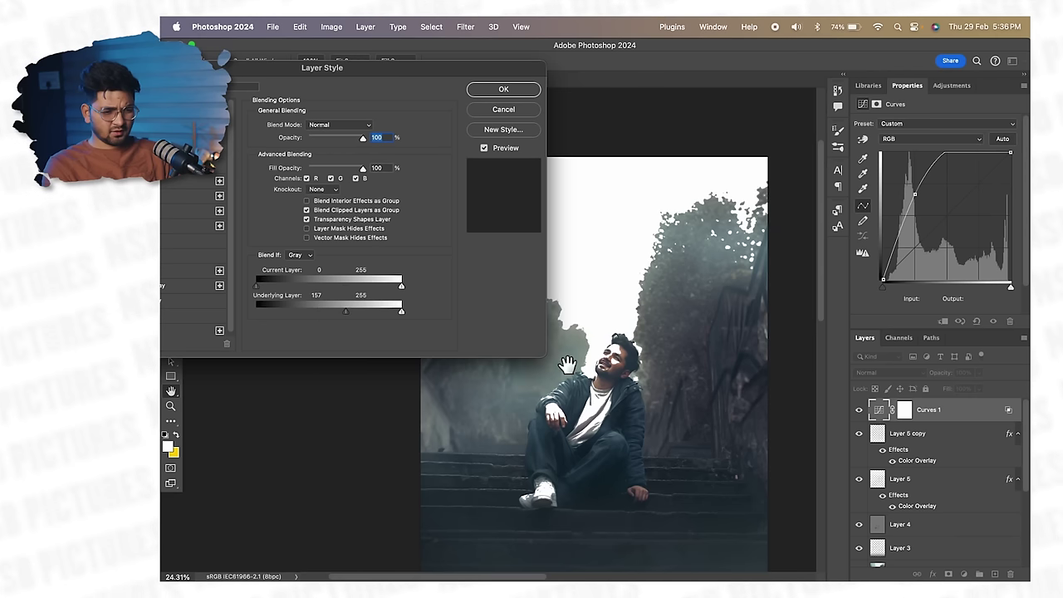
{"action": "scroll", "coordinate": [616, 363], "scroll_direction": "up", "scroll_amount": 5}
{"action": "left_click_drag", "start_coordinate": [344, 311], "coordinate": [356, 313]}
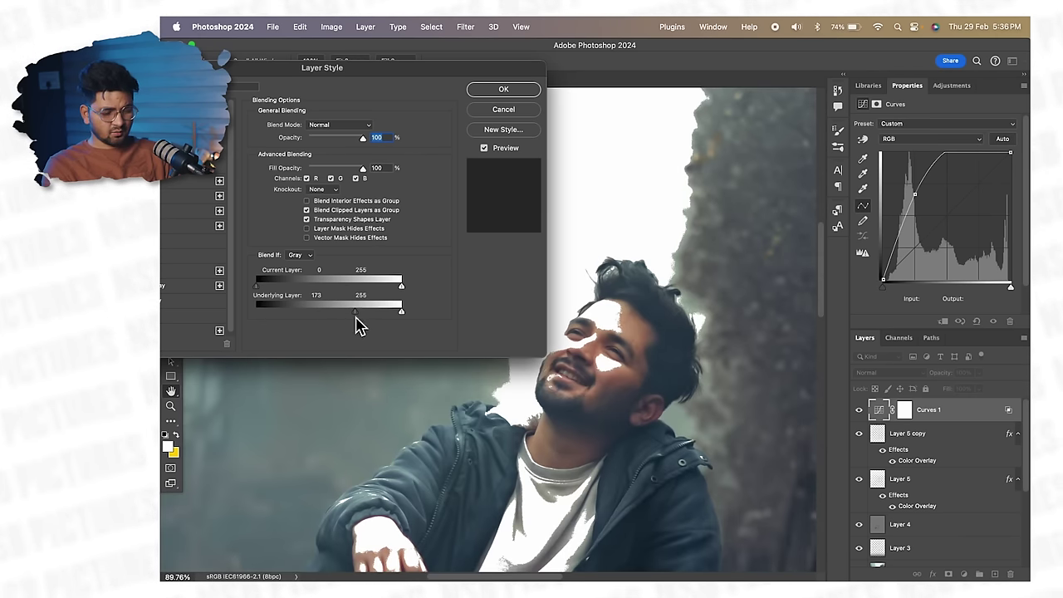
{"action": "left_click_drag", "start_coordinate": [363, 315], "coordinate": [397, 315]}
{"action": "left_click_drag", "start_coordinate": [402, 314], "coordinate": [405, 314]}
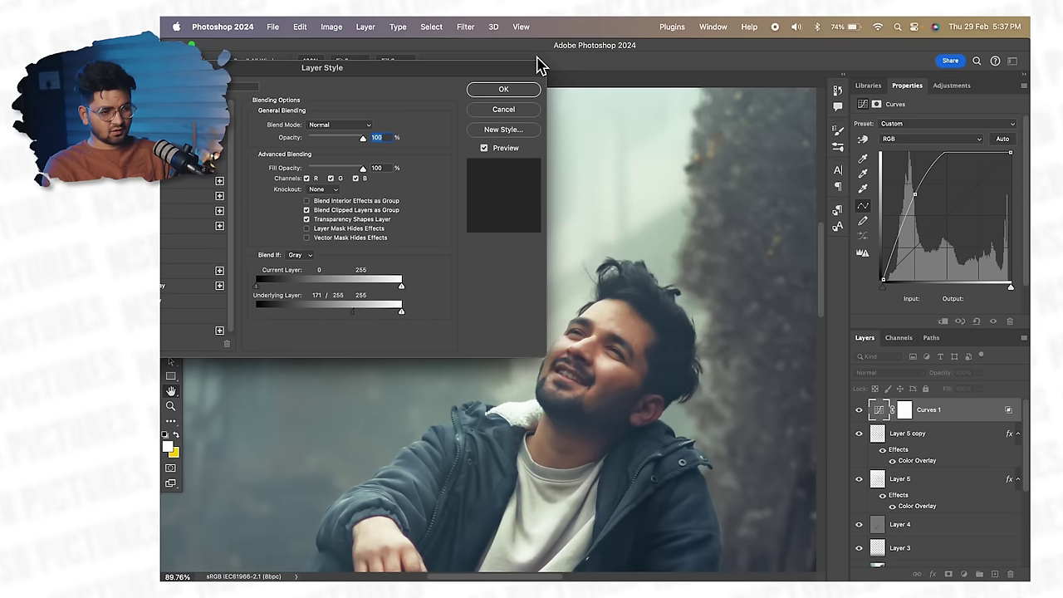
{"action": "left_click", "coordinate": [523, 95]}
Compare the portrait with and without the Curves 1 adjustment, both close up and in the full view
{"action": "scroll", "coordinate": [612, 297], "scroll_direction": "down", "scroll_amount": 2}
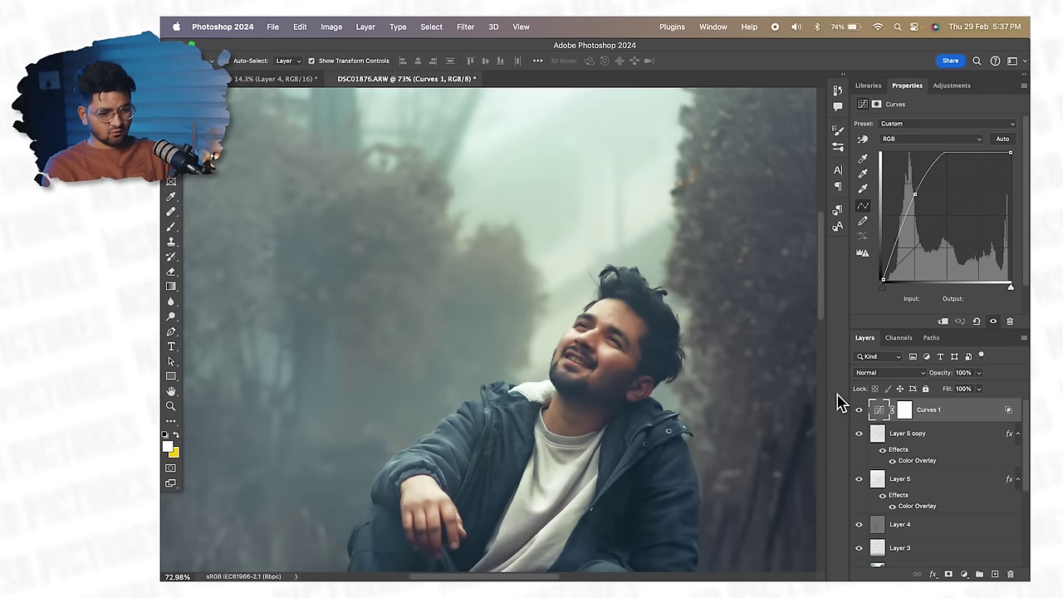
{"action": "left_click", "coordinate": [859, 411]}
{"action": "left_click", "coordinate": [859, 410]}
{"action": "left_click", "coordinate": [859, 411]}
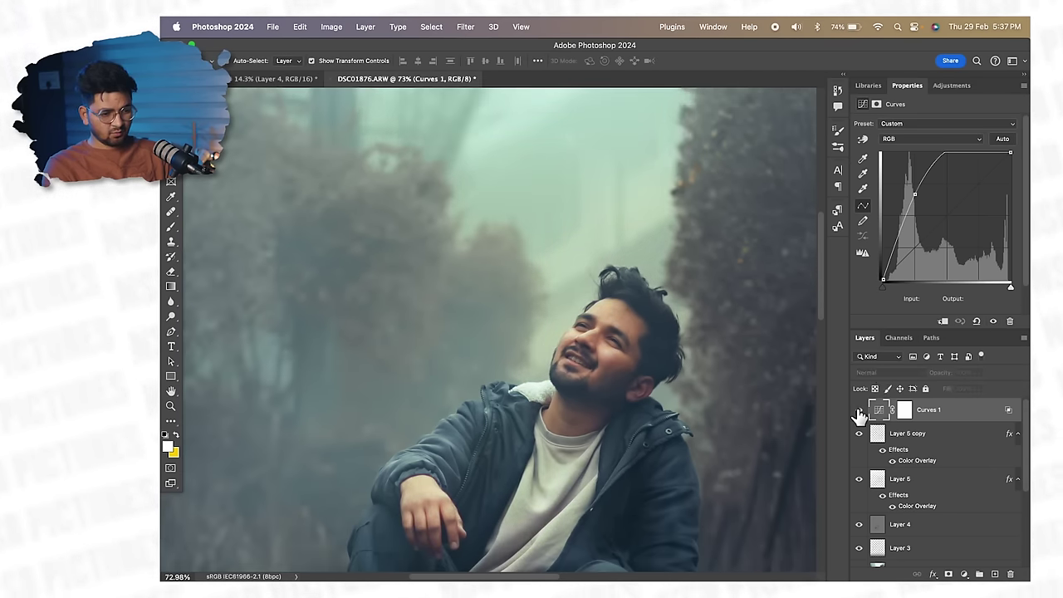
{"action": "left_click", "coordinate": [860, 410]}
{"action": "scroll", "coordinate": [643, 380], "scroll_direction": "down", "scroll_amount": 3}
{"action": "scroll", "coordinate": [636, 374], "scroll_direction": "up", "scroll_amount": 1}
{"action": "left_click_drag", "start_coordinate": [626, 389], "coordinate": [516, 316]}
{"action": "left_click", "coordinate": [170, 405]}
{"action": "left_click", "coordinate": [487, 380], "text": "alt"}
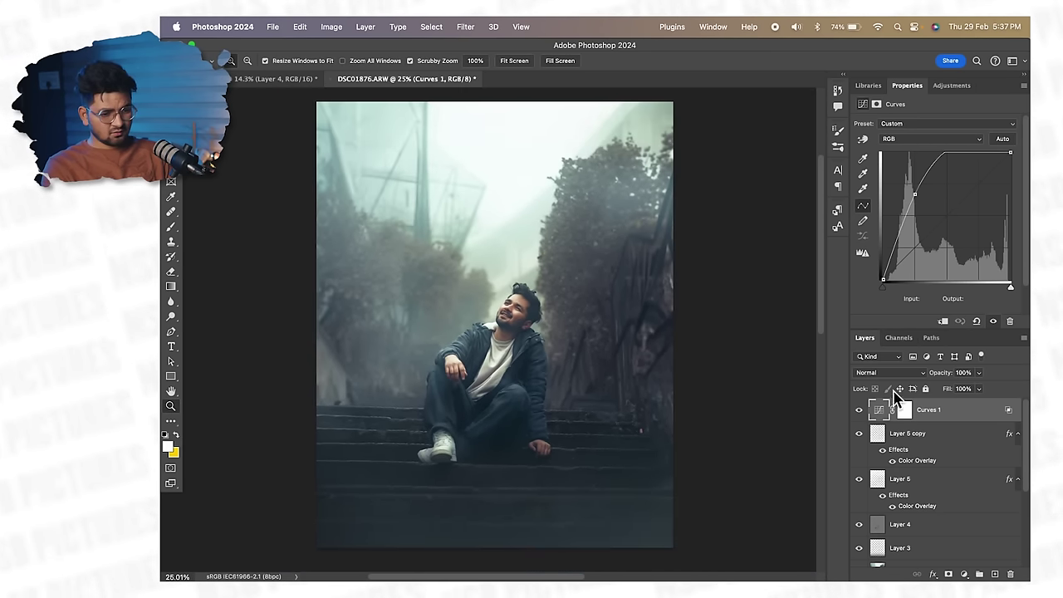
{"action": "left_click", "coordinate": [867, 410]}
{"action": "left_click", "coordinate": [867, 410]}
{"action": "left_click", "coordinate": [867, 410]}
{"action": "left_click", "coordinate": [867, 410]}
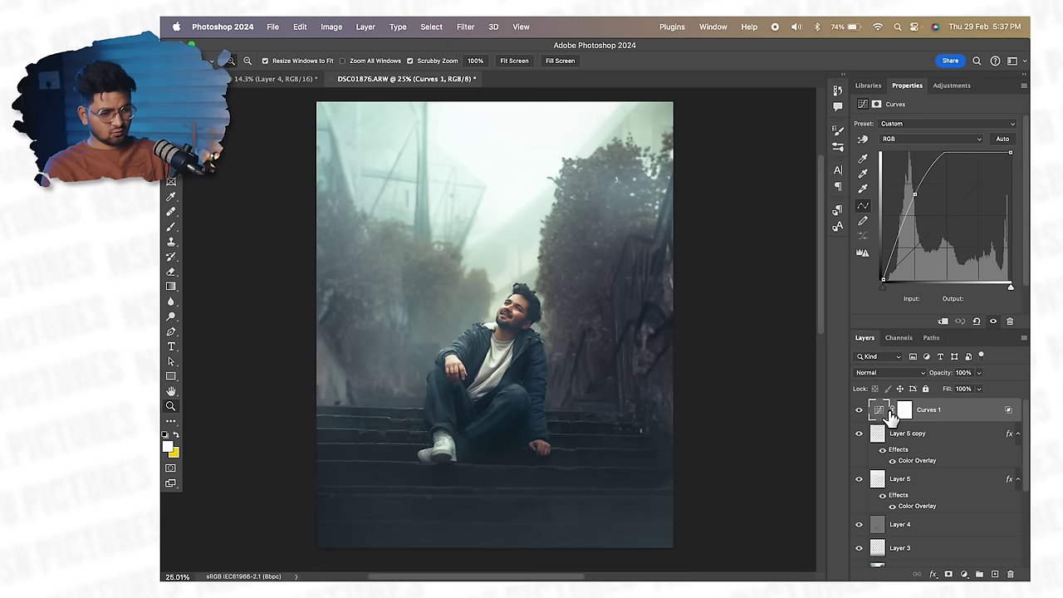
Lower the opacity of the Curves 1 layer and check the brightened areas around the subject
{"action": "left_click", "coordinate": [979, 373]}
{"action": "mouse_move", "coordinate": [978, 387]}
{"action": "left_mouse_down"}
{"action": "mouse_move", "coordinate": [925, 389]}
{"action": "mouse_move", "coordinate": [960, 390]}
{"action": "left_mouse_up"}
{"action": "left_click_drag", "start_coordinate": [576, 344], "coordinate": [579, 356]}
{"action": "left_click_drag", "start_coordinate": [473, 307], "coordinate": [508, 329]}
Lasso the sky and structure in the photo's upper left on Layer 7 and fill the selection generatively with the prompt "tree branches"
{"action": "scroll", "coordinate": [922, 494], "scroll_direction": "down", "scroll_amount": 3}
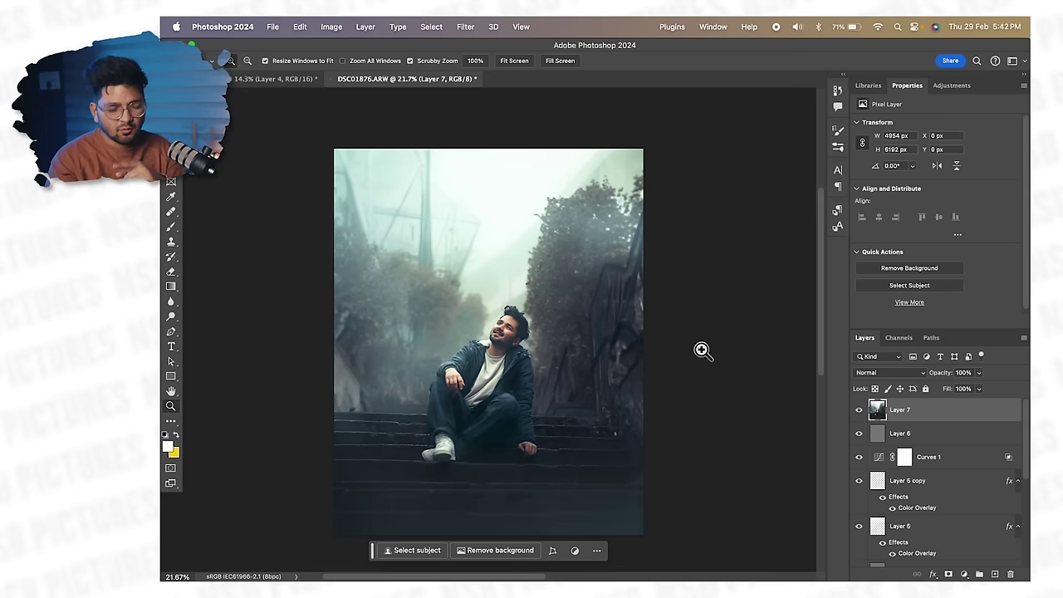
{"action": "left_click_drag", "start_coordinate": [474, 275], "coordinate": [436, 256]}
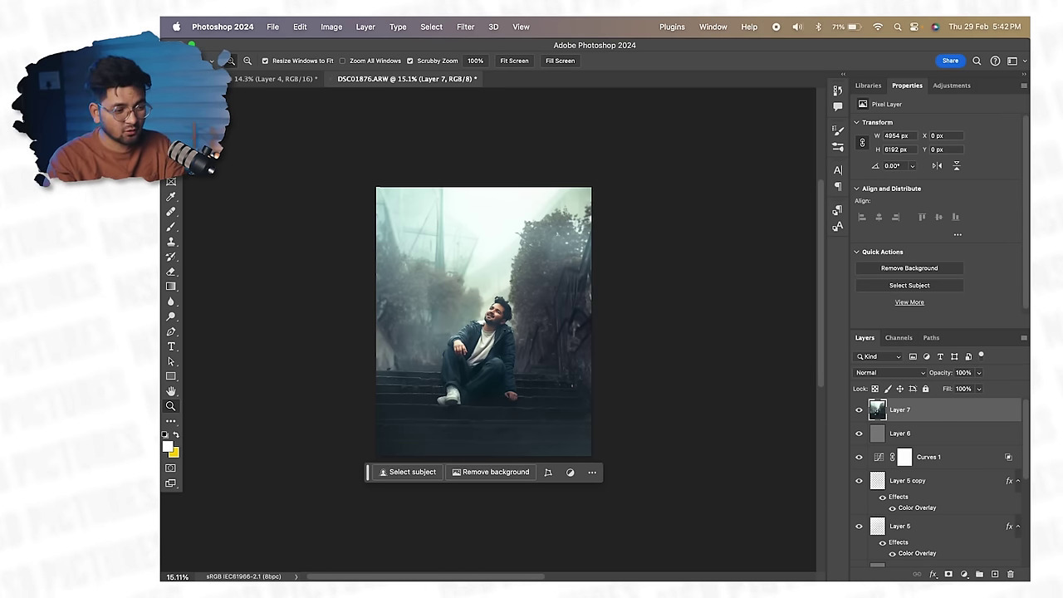
{"action": "left_click", "coordinate": [170, 122]}
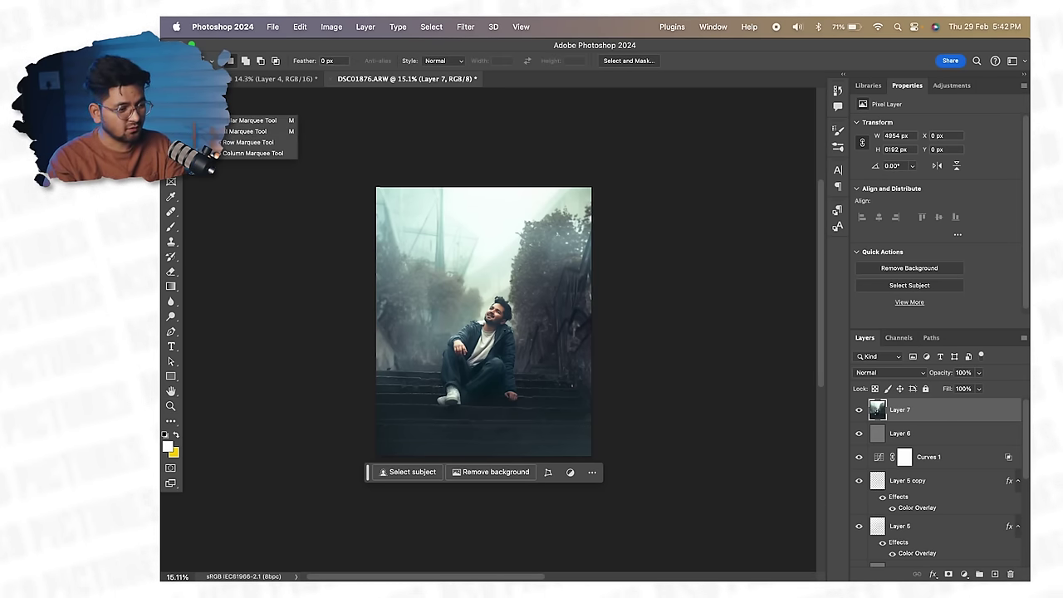
{"action": "left_click", "coordinate": [170, 136]}
{"action": "left_click", "coordinate": [229, 137]}
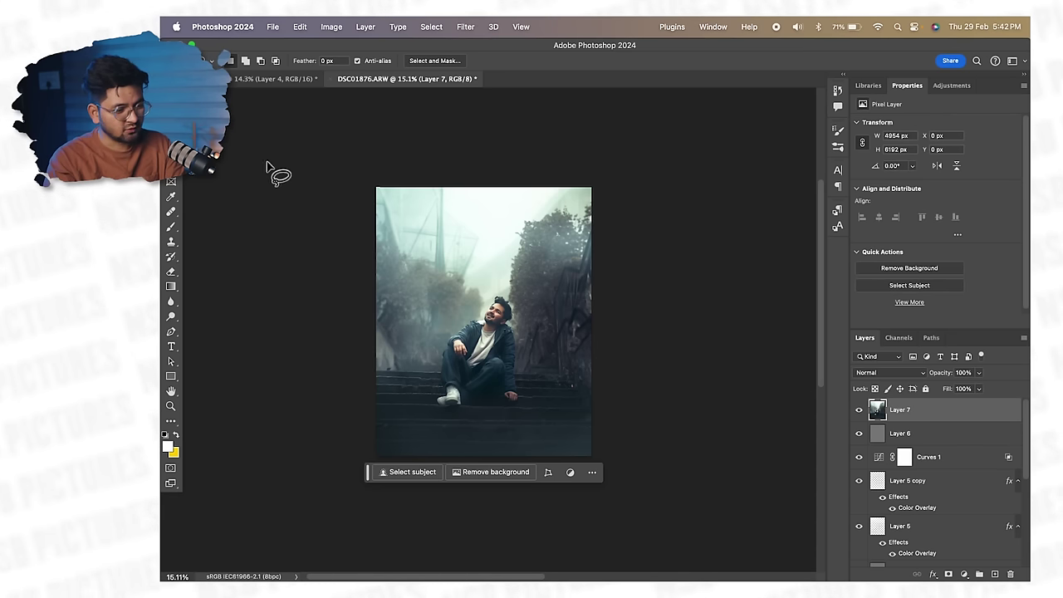
{"action": "mouse_move", "coordinate": [376, 239]}
{"action": "left_mouse_down"}
{"action": "mouse_move", "coordinate": [462, 290]}
{"action": "mouse_move", "coordinate": [488, 281]}
{"action": "mouse_move", "coordinate": [511, 231]}
{"action": "mouse_move", "coordinate": [499, 193]}
{"action": "mouse_move", "coordinate": [432, 164]}
{"action": "mouse_move", "coordinate": [357, 173]}
{"action": "mouse_move", "coordinate": [338, 205]}
{"action": "mouse_move", "coordinate": [341, 257]}
{"action": "left_mouse_up"}
{"action": "left_click", "coordinate": [369, 302]}
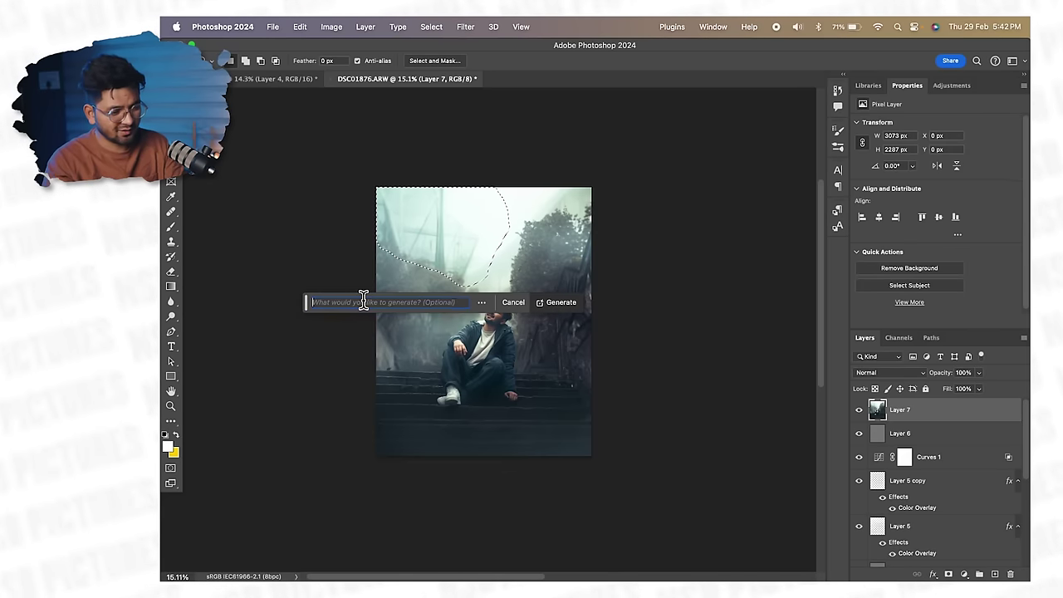
{"action": "type", "text": "tree br"}
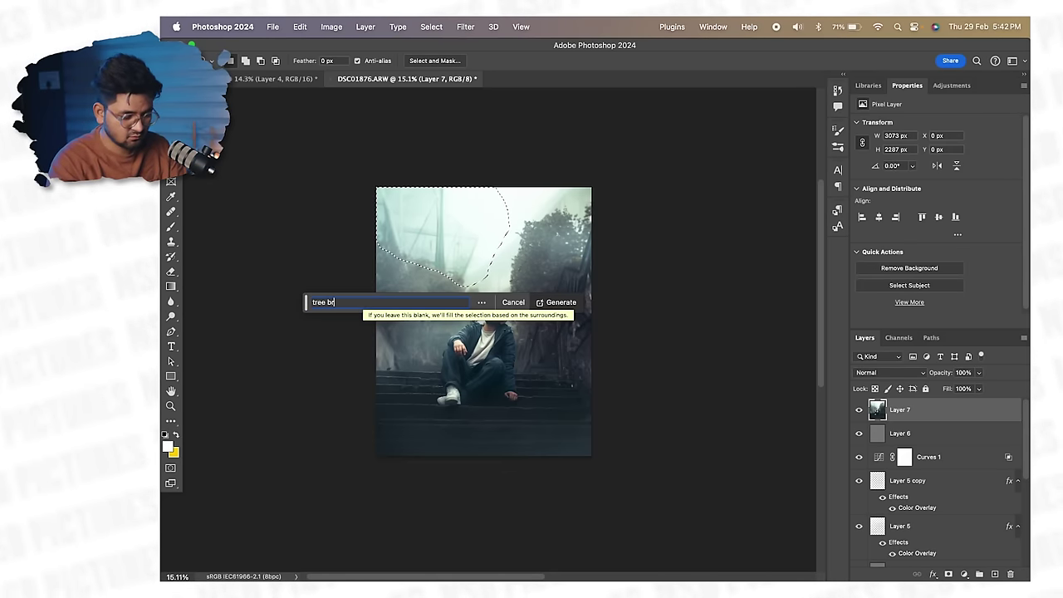
{"action": "type", "text": "anches"}
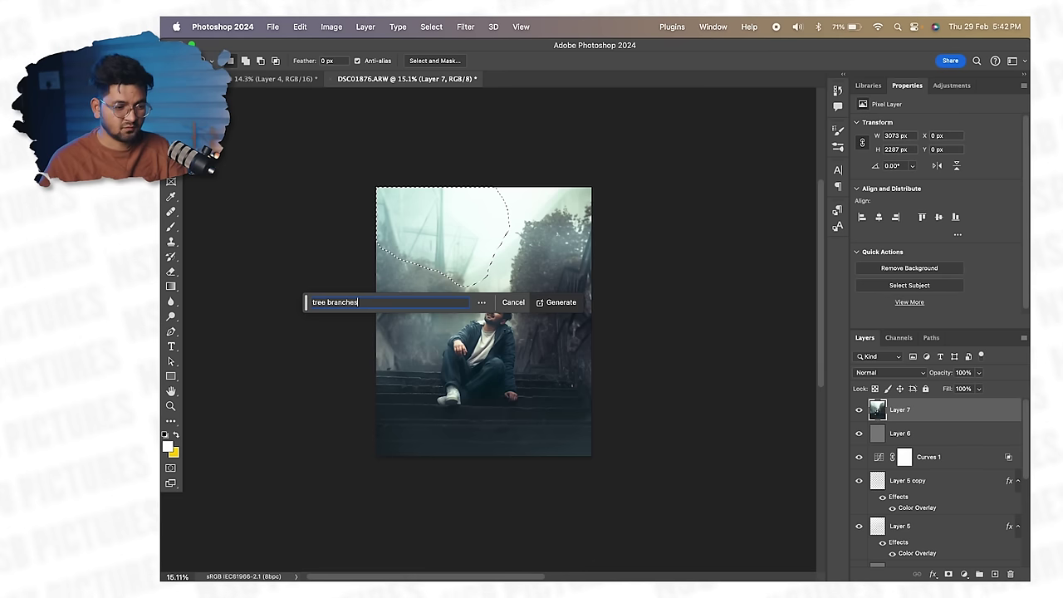
{"action": "key", "text": "Return"}
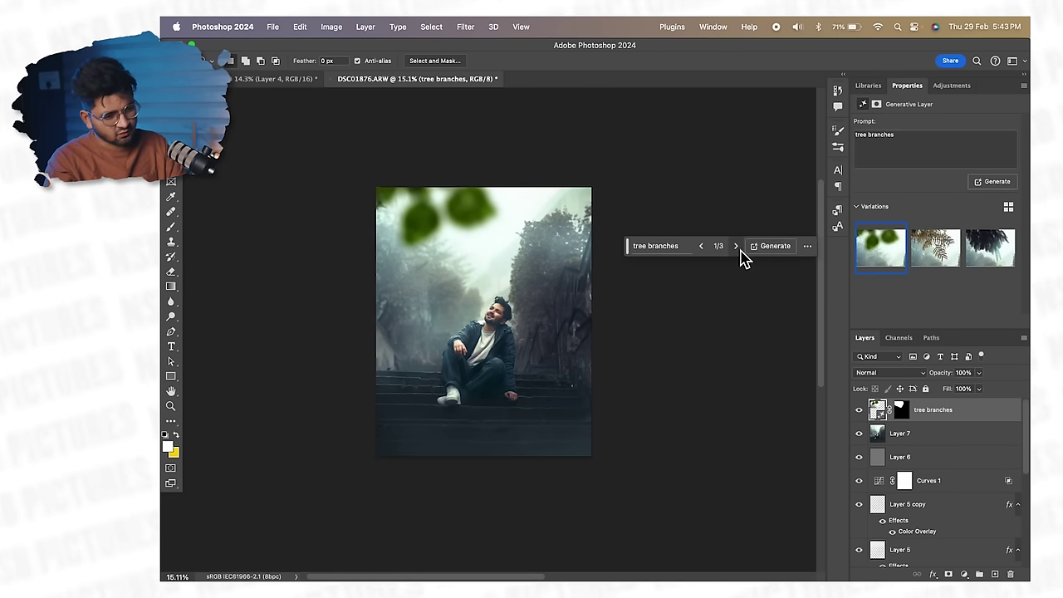
Compare the three generated tree branches variations and examine the second one, with golden leaves, more closely
{"action": "left_click", "coordinate": [170, 405]}
{"action": "left_click_drag", "start_coordinate": [489, 221], "coordinate": [500, 200]}
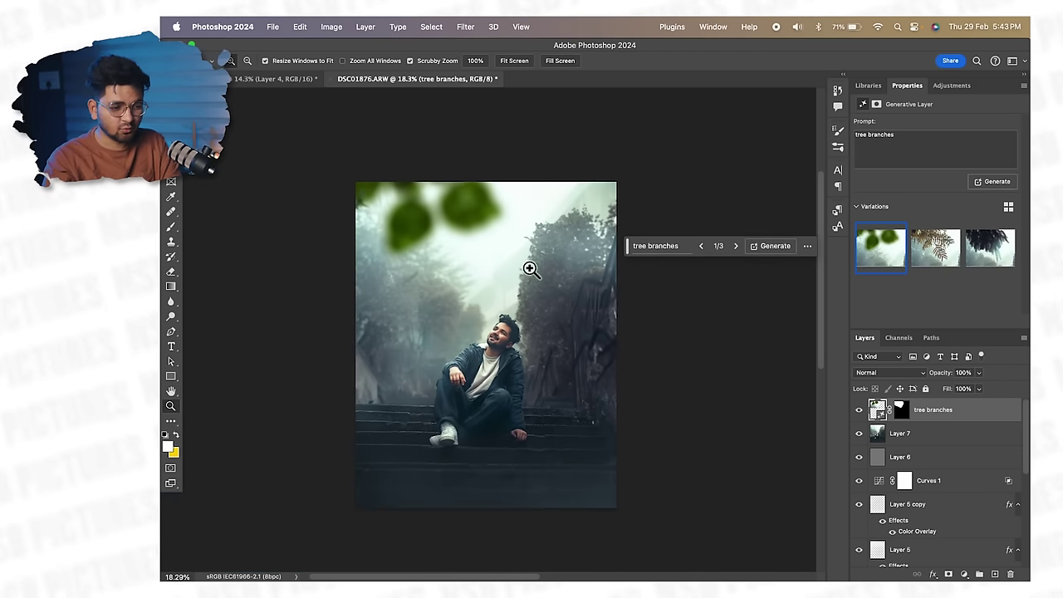
{"action": "left_click", "coordinate": [946, 261]}
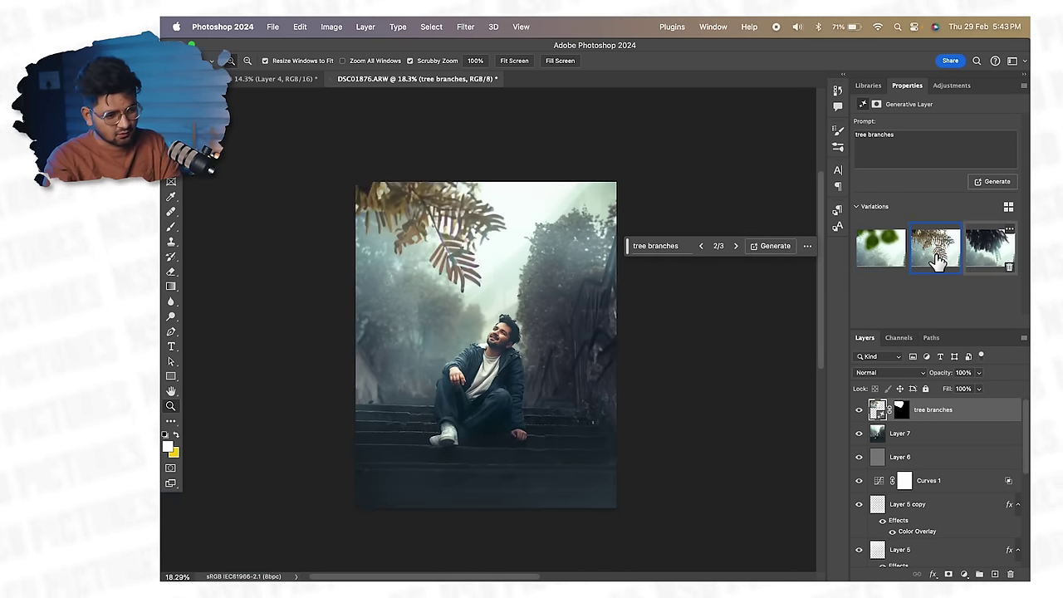
{"action": "left_click", "coordinate": [984, 260]}
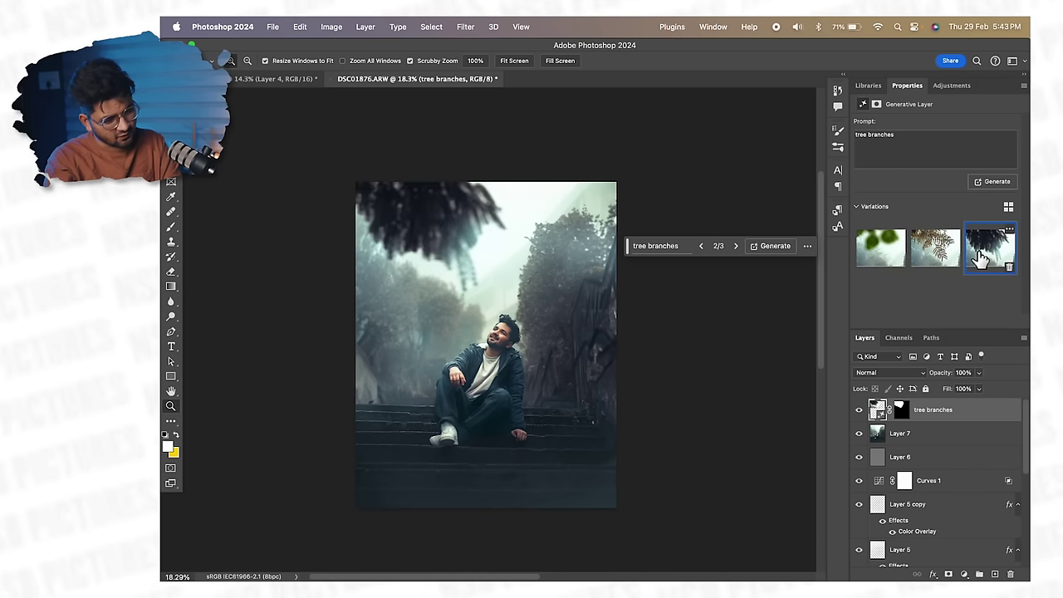
{"action": "left_click", "coordinate": [920, 268]}
{"action": "left_click_drag", "start_coordinate": [456, 242], "coordinate": [479, 312]}
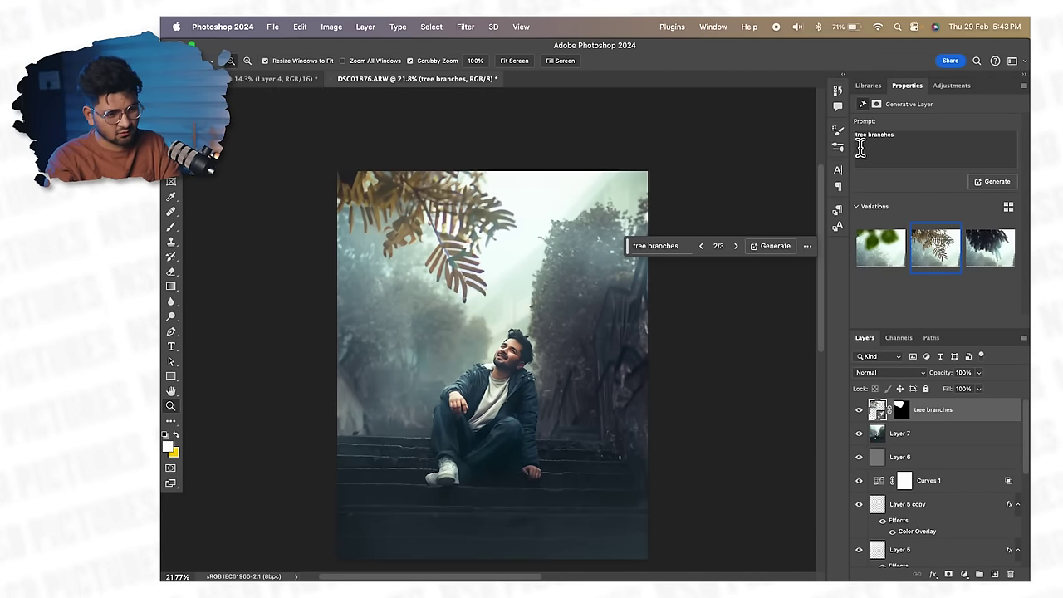
Change the generative layer's prompt to "small tree branches" and generate two new sets of variations
{"action": "left_click", "coordinate": [860, 143]}
{"action": "left_click", "coordinate": [882, 148]}
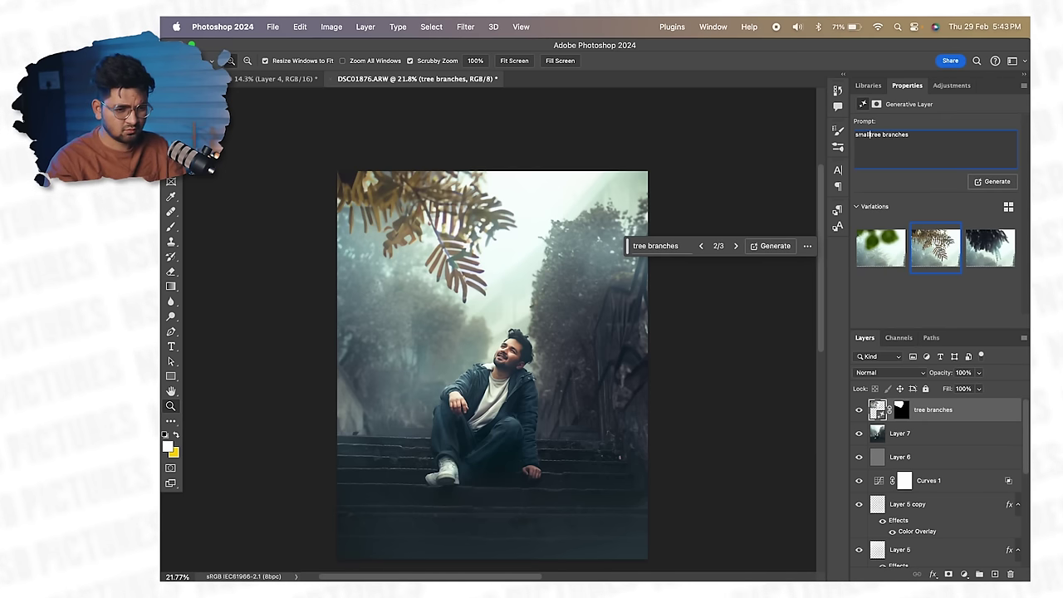
{"action": "left_click", "coordinate": [994, 182]}
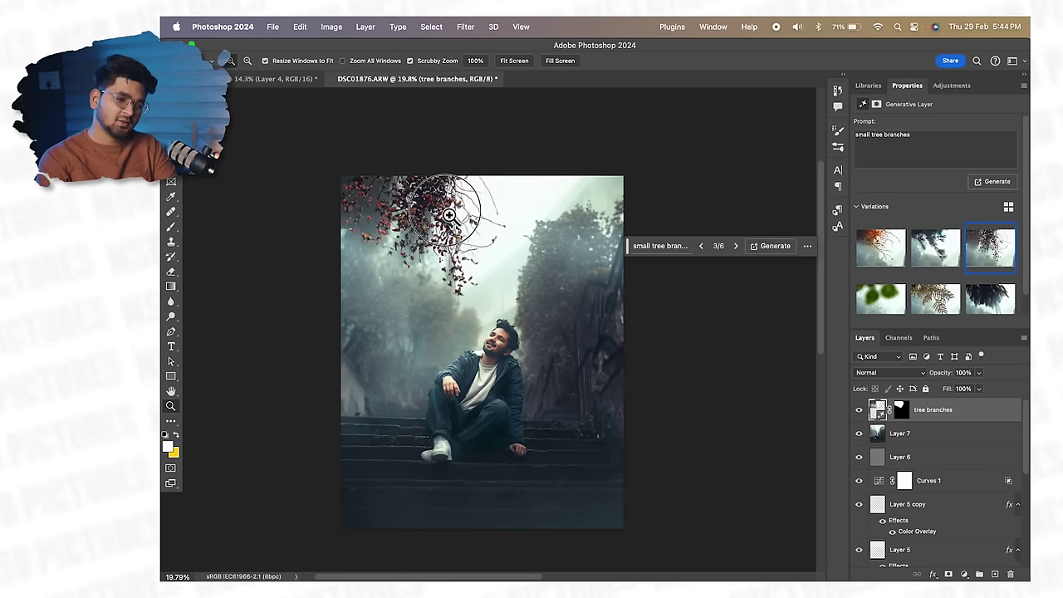
{"action": "left_click_drag", "start_coordinate": [443, 210], "coordinate": [460, 348]}
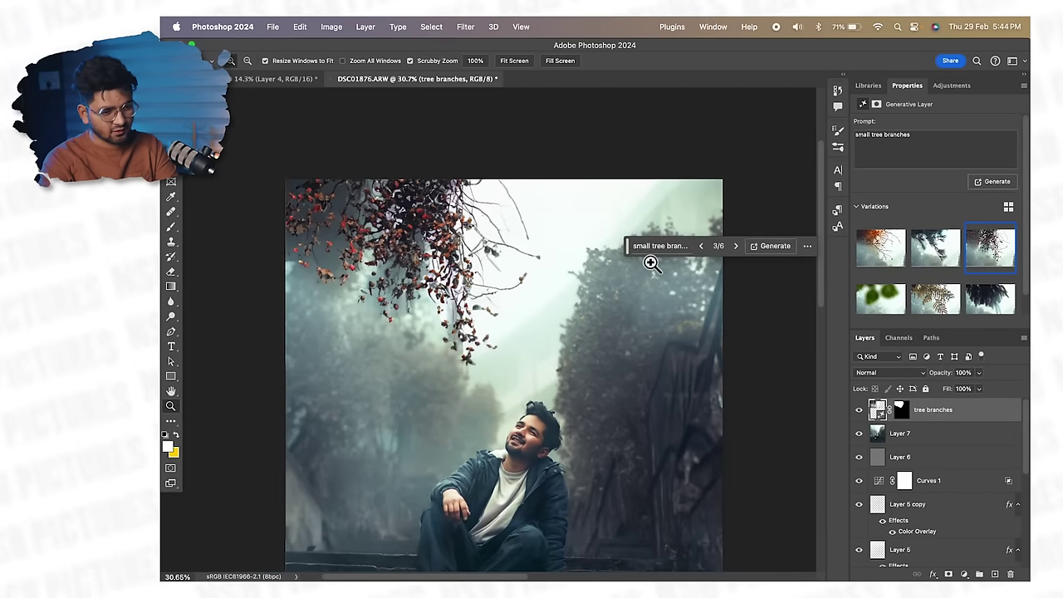
{"action": "left_click", "coordinate": [777, 249]}
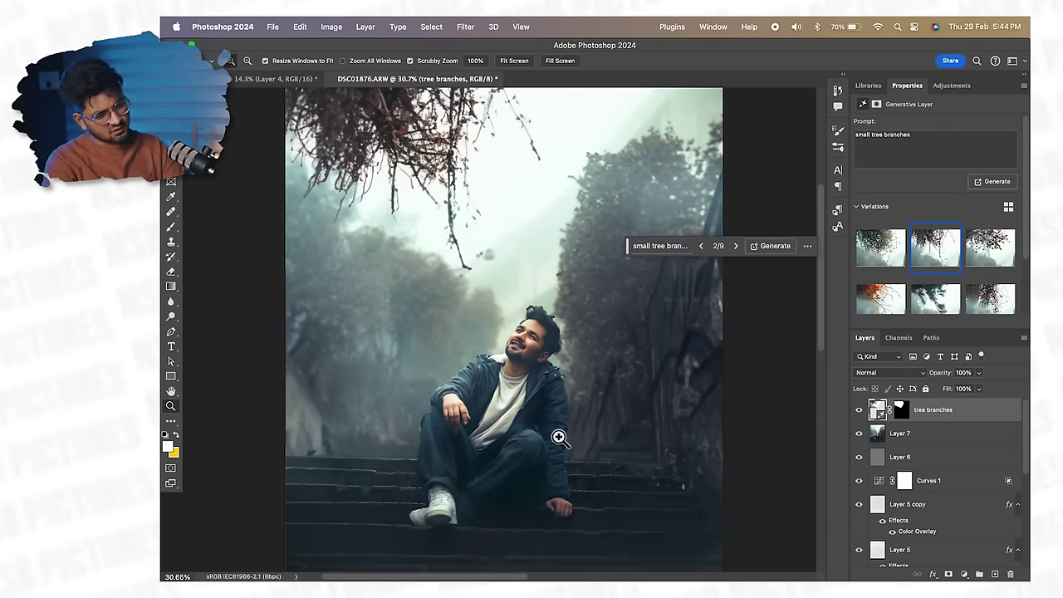
Examine the small tree branches variations against the whole portrait and return to the second, fine hanging twigs
{"action": "scroll", "coordinate": [557, 437], "scroll_direction": "up", "scroll_amount": 2}
{"action": "left_click_drag", "start_coordinate": [495, 348], "coordinate": [436, 348]}
{"action": "left_click_drag", "start_coordinate": [501, 405], "coordinate": [489, 388]}
{"action": "mouse_move", "coordinate": [493, 294]}
{"action": "left_mouse_down"}
{"action": "mouse_move", "coordinate": [527, 293]}
{"action": "mouse_move", "coordinate": [496, 307]}
{"action": "left_mouse_up"}
{"action": "mouse_move", "coordinate": [407, 183]}
{"action": "left_mouse_down"}
{"action": "mouse_move", "coordinate": [448, 183]}
{"action": "mouse_move", "coordinate": [415, 182]}
{"action": "left_mouse_up"}
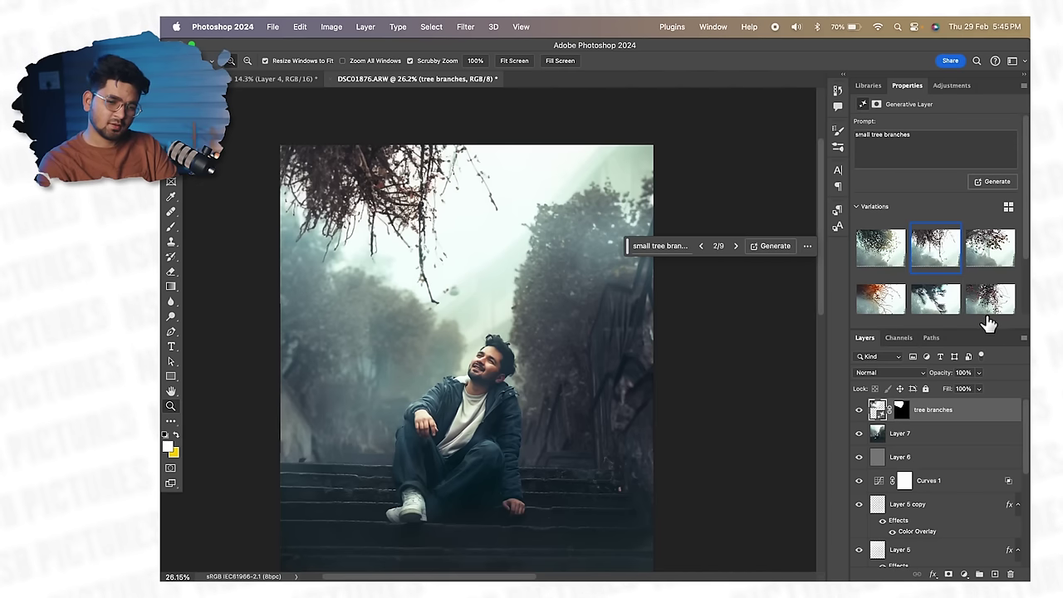
{"action": "left_click", "coordinate": [984, 305]}
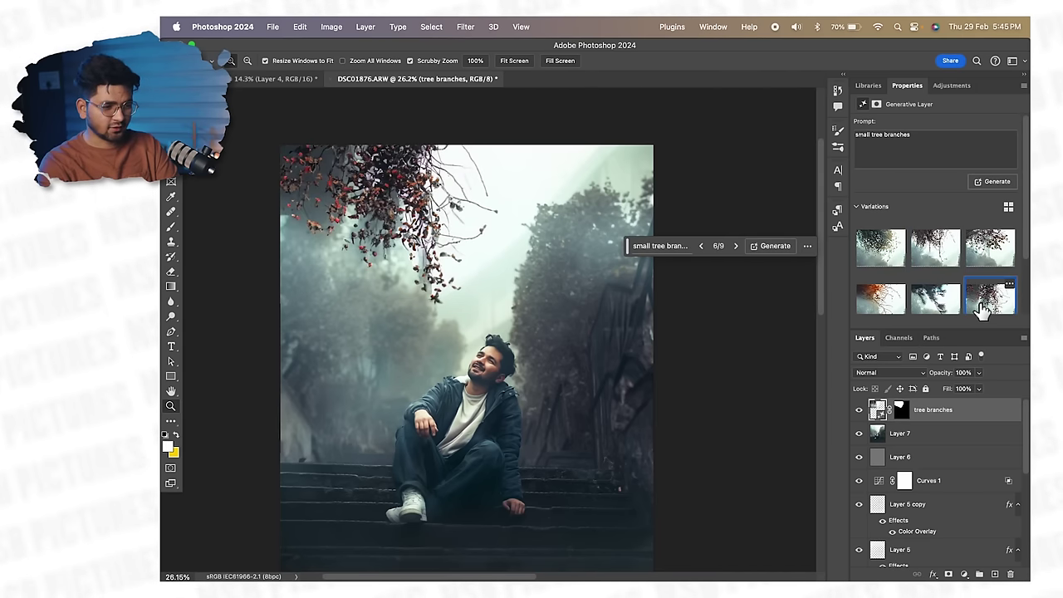
{"action": "left_click", "coordinate": [942, 303]}
{"action": "left_click", "coordinate": [936, 247]}
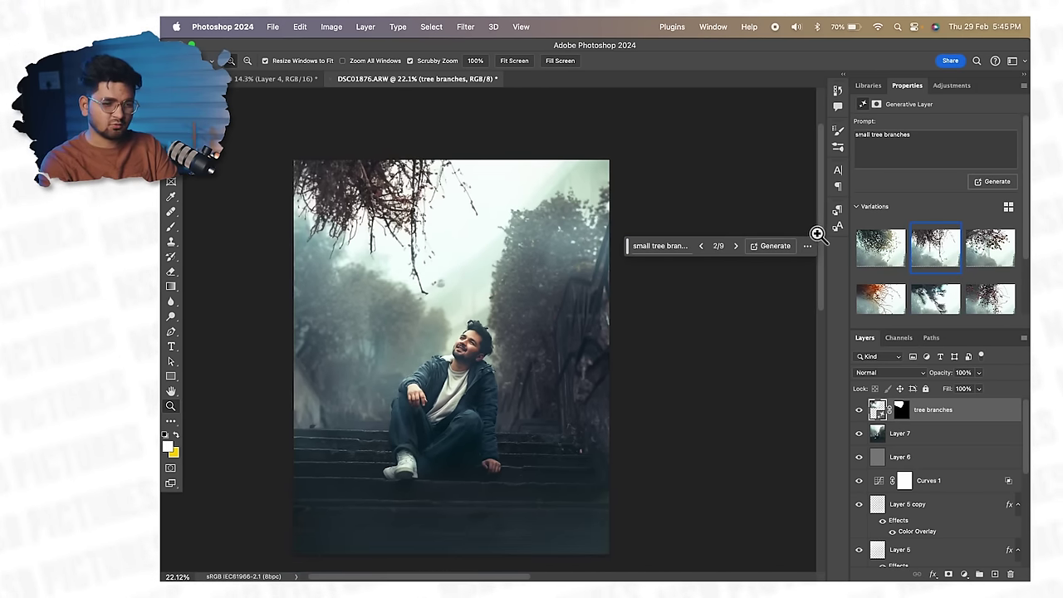
Generate another set of small tree branches, keeping its third variation, and compare the photo with and without the branches
{"action": "left_click", "coordinate": [775, 246]}
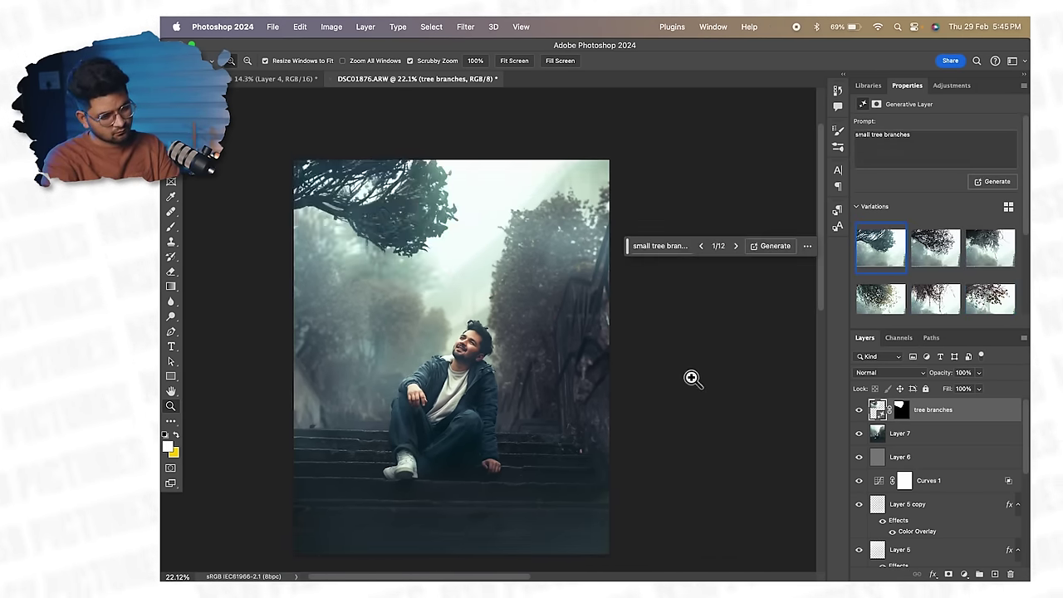
{"action": "left_click_drag", "start_coordinate": [381, 244], "coordinate": [435, 347]}
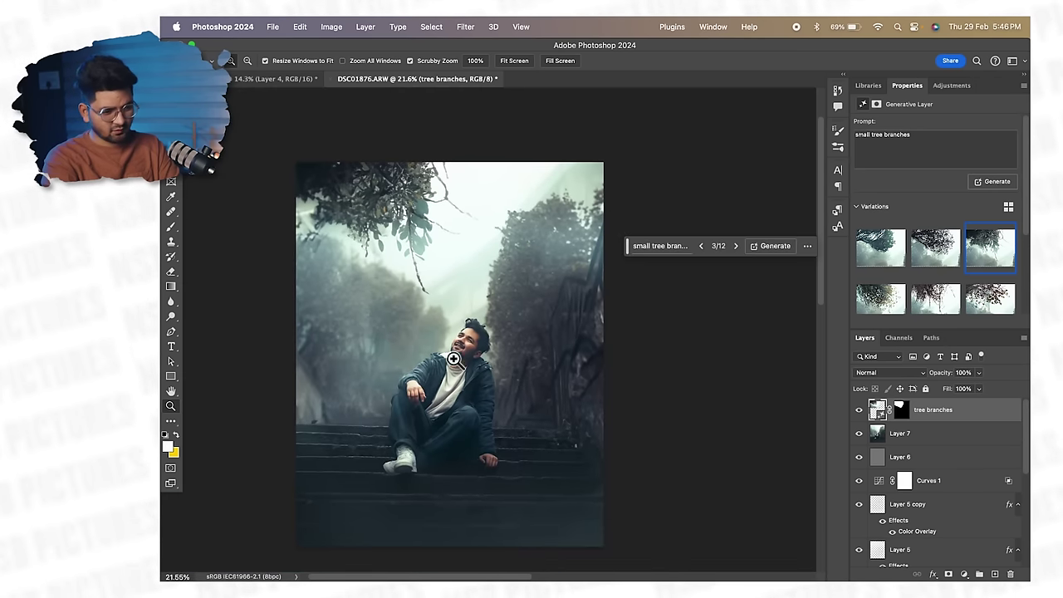
{"action": "left_click", "coordinate": [860, 410]}
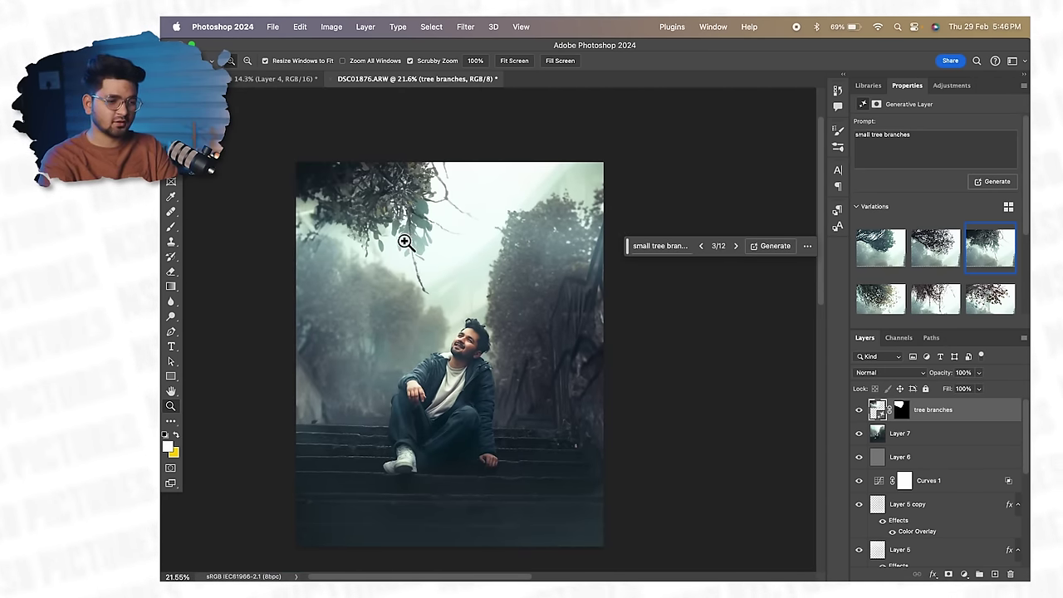
{"action": "left_click", "coordinate": [859, 409]}
{"action": "left_click", "coordinate": [859, 409]}
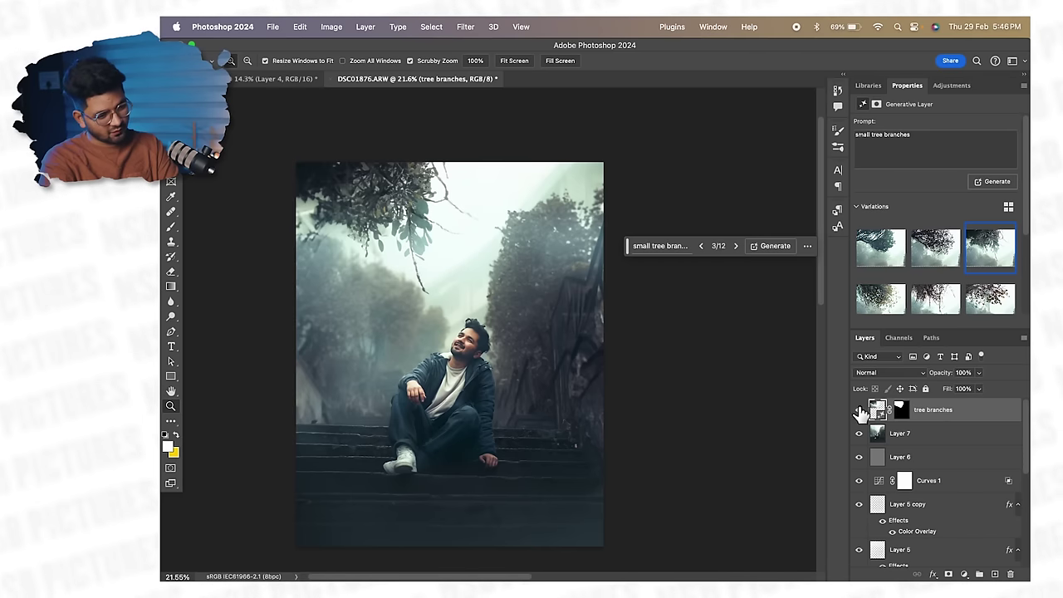
{"action": "left_click", "coordinate": [860, 410]}
{"action": "left_click", "coordinate": [859, 409]}
{"action": "scroll", "coordinate": [477, 343], "scroll_direction": "up", "scroll_amount": 2}
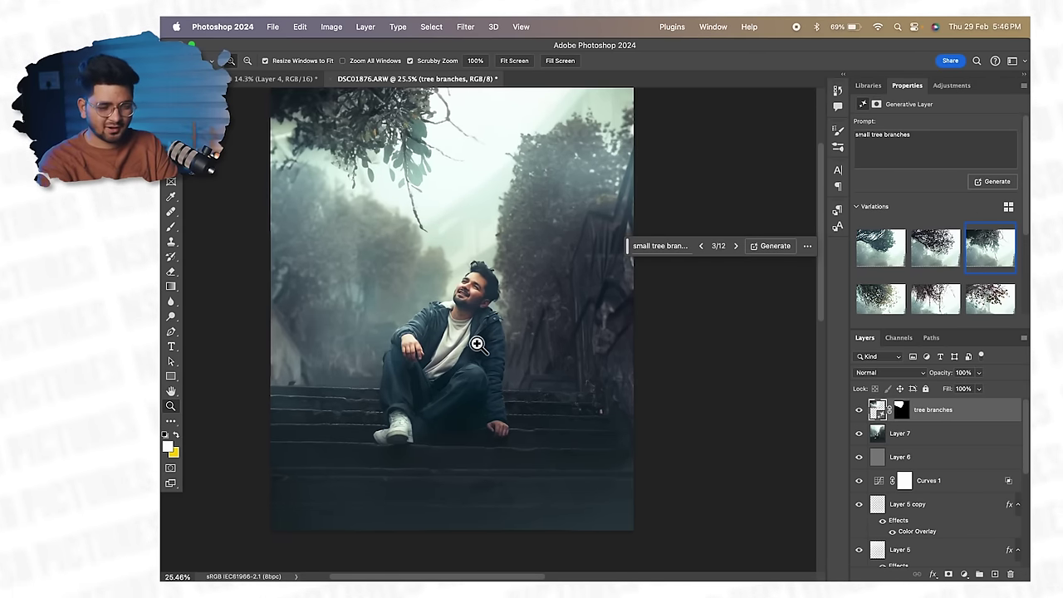